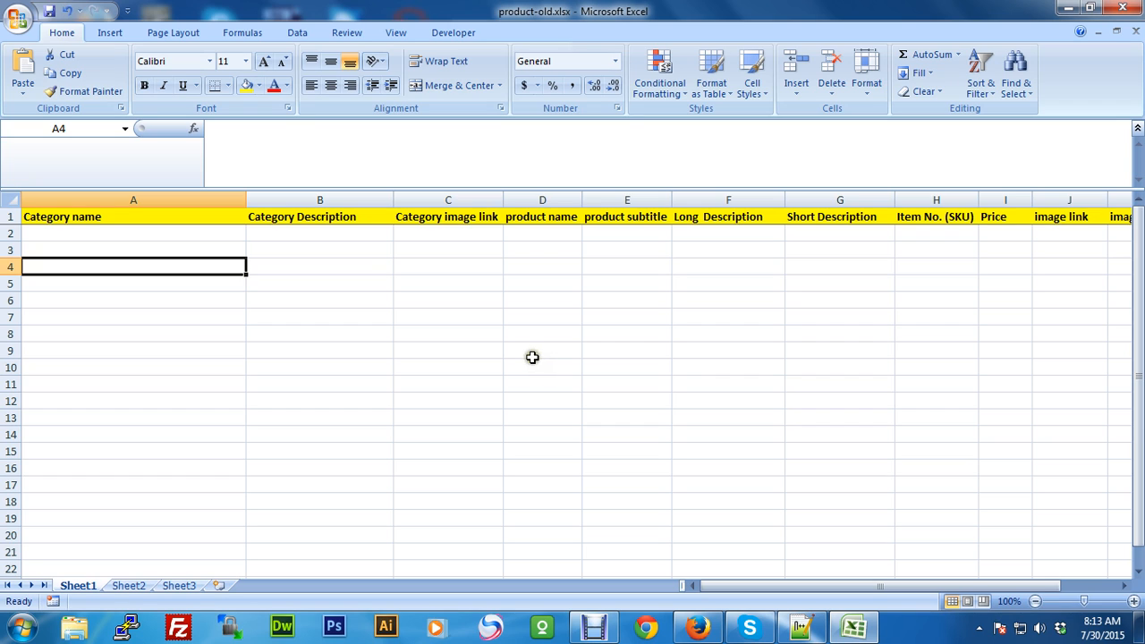
left_click(140, 248)
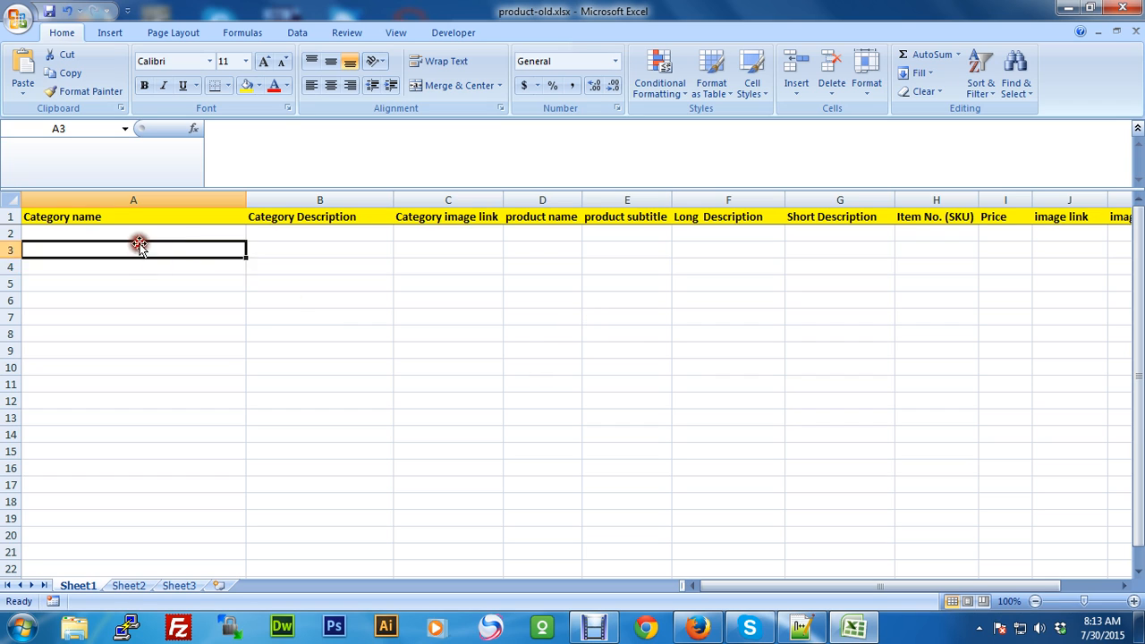
left_click(147, 240)
left_click(262, 232)
left_click(197, 233)
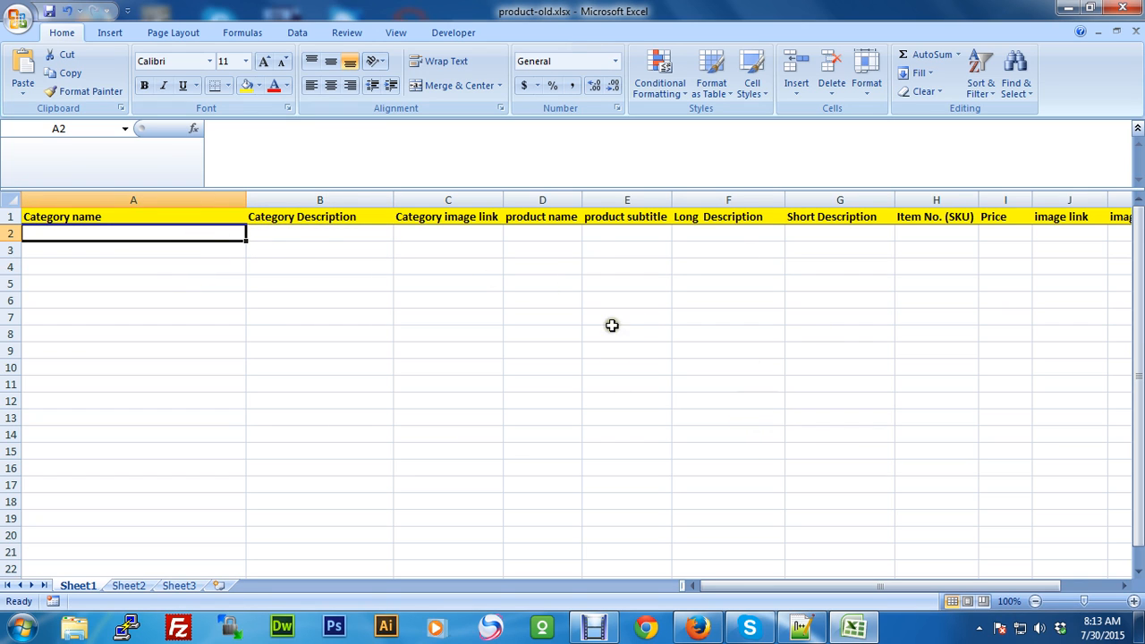
left_click(325, 230)
left_click(191, 243)
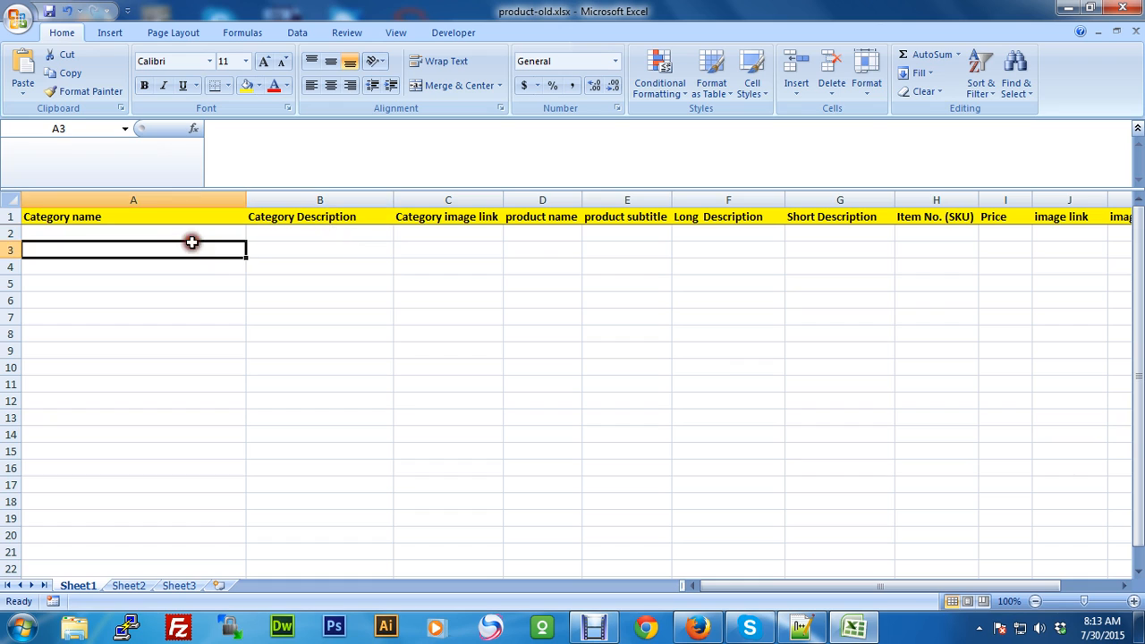
left_click(346, 245)
left_click(143, 244)
left_click(57, 233)
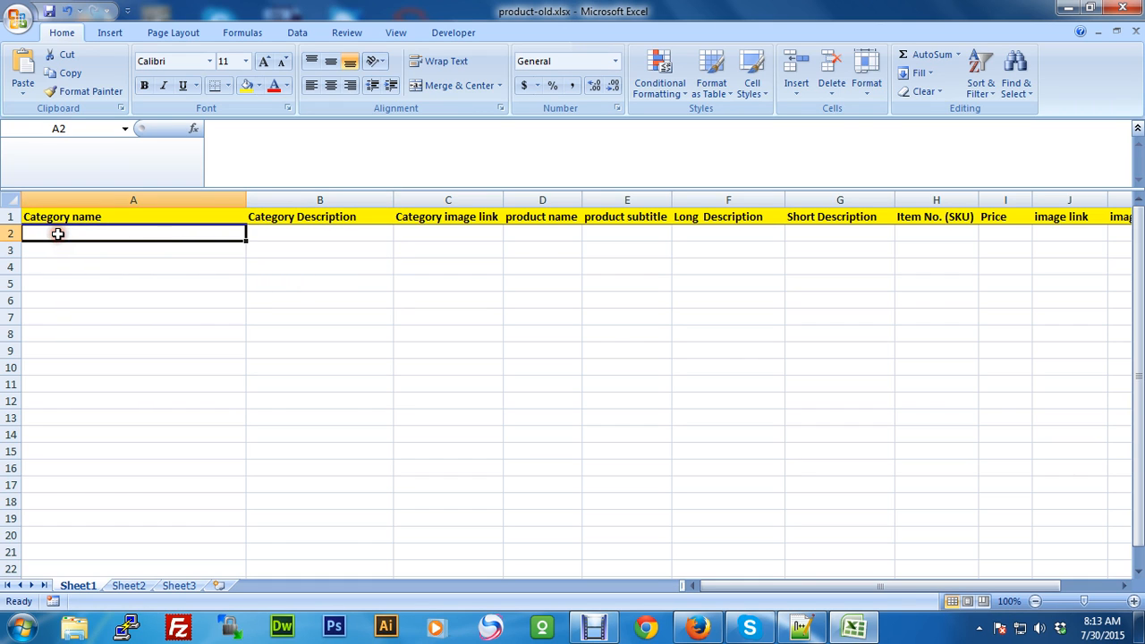
left_click(327, 236)
left_click(91, 231)
left_click(10, 216)
left_click(139, 234)
left_click(270, 234)
left_click(104, 217)
left_click(338, 234)
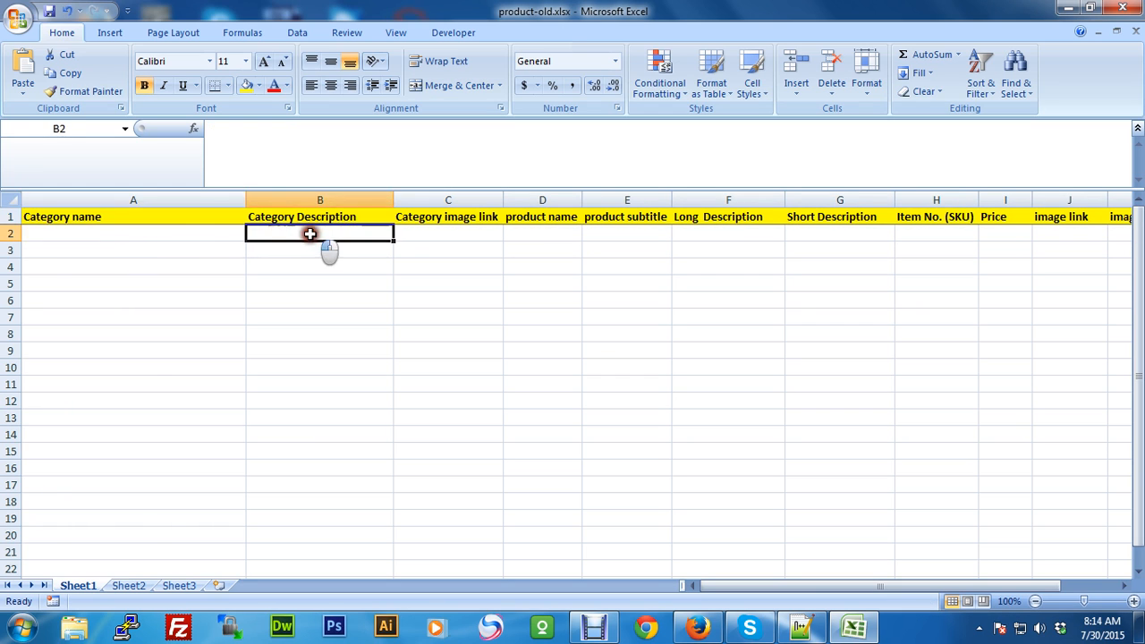
left_click(179, 231)
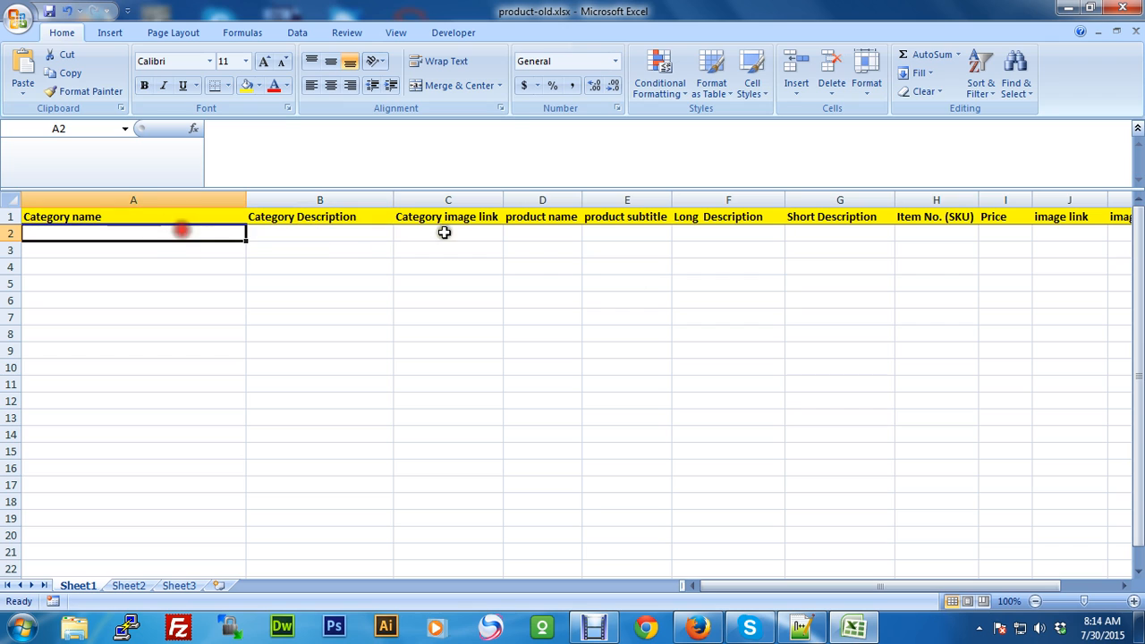
left_click(335, 230)
Review the header cells in row 1 of the product sheet, from Category name through Short Description and back.
left_click(100, 221)
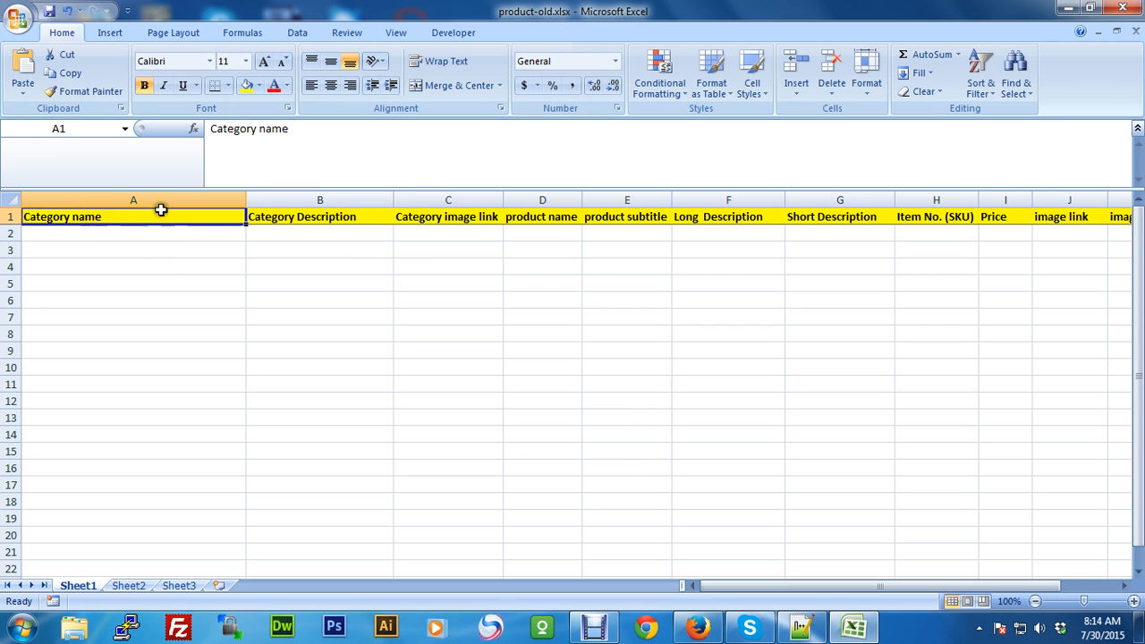
left_click(129, 232)
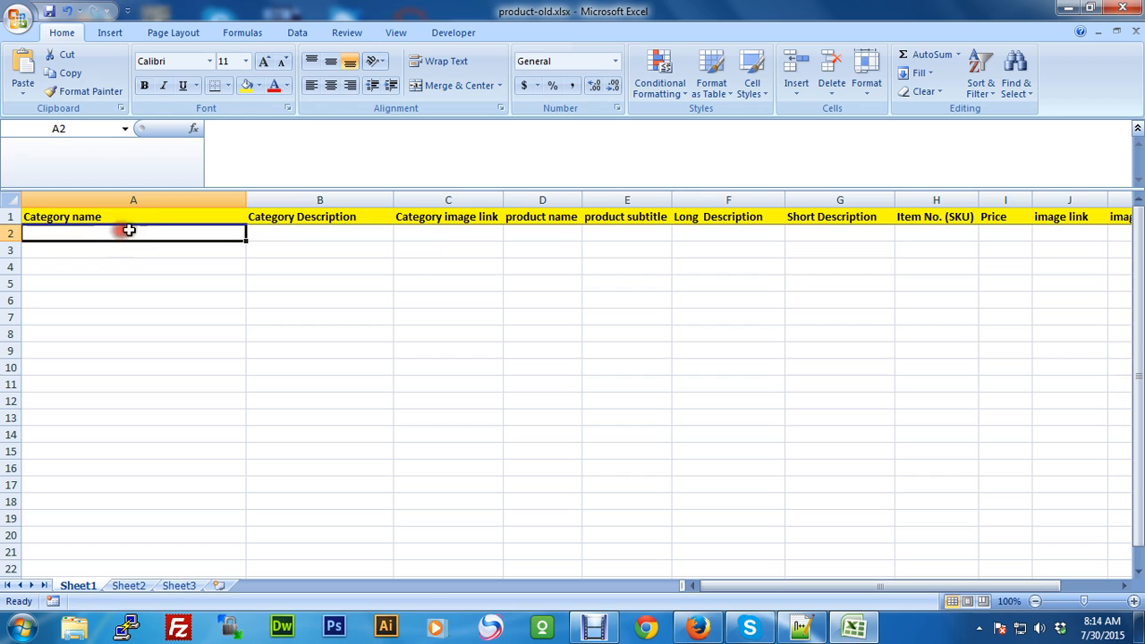
left_click(296, 219)
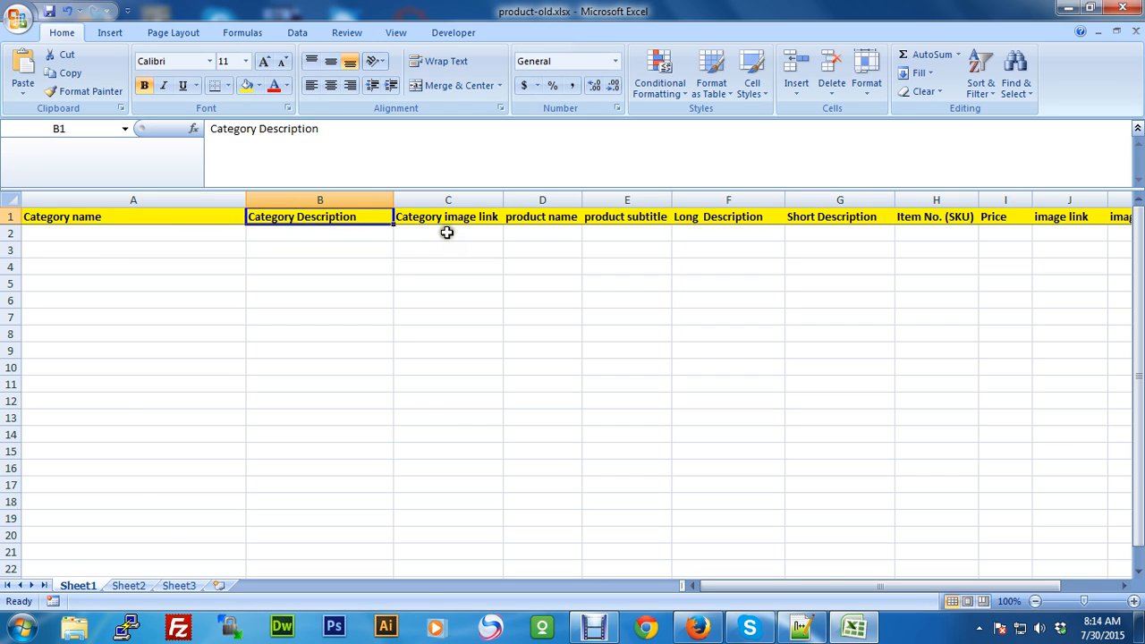
left_click(448, 219)
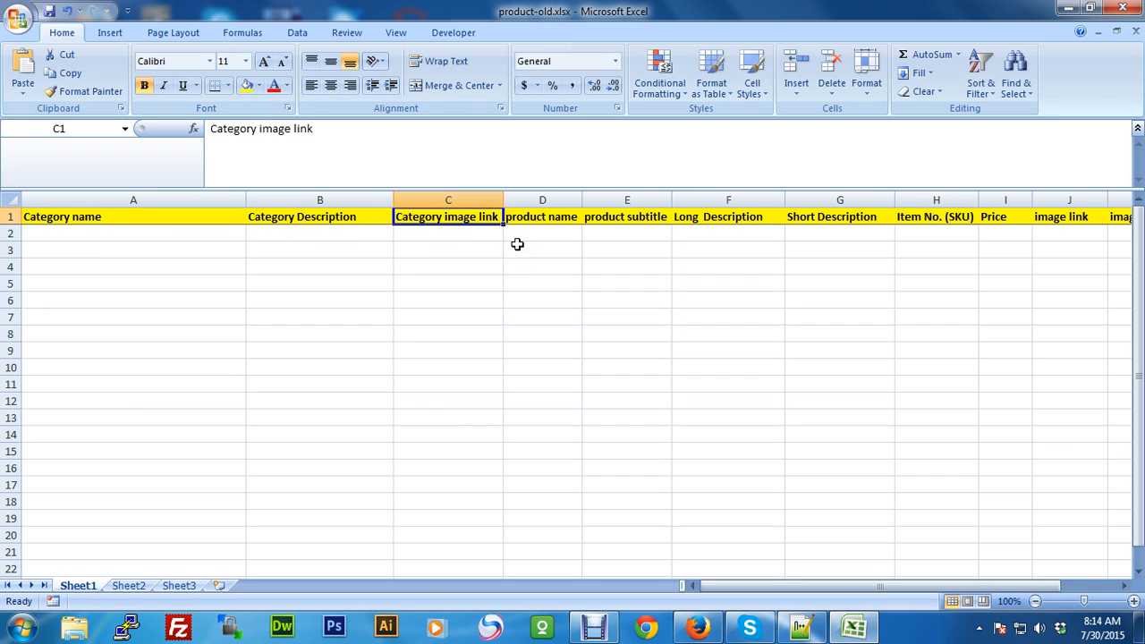
left_click(535, 222)
left_click(597, 224)
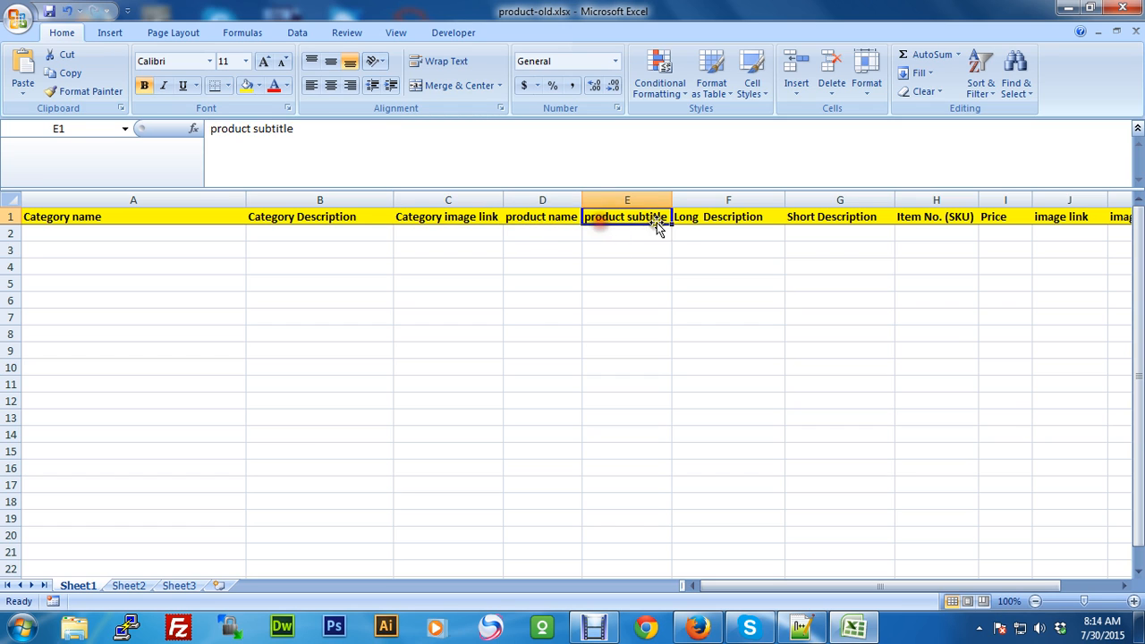
left_click(683, 220)
left_click(812, 221)
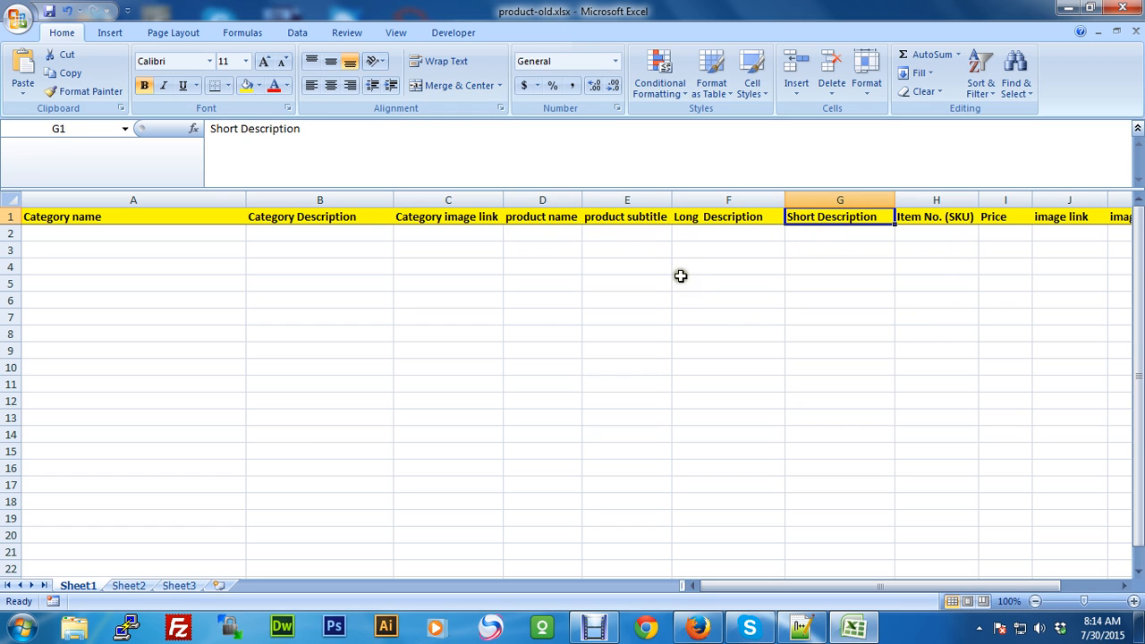
left_click(607, 225)
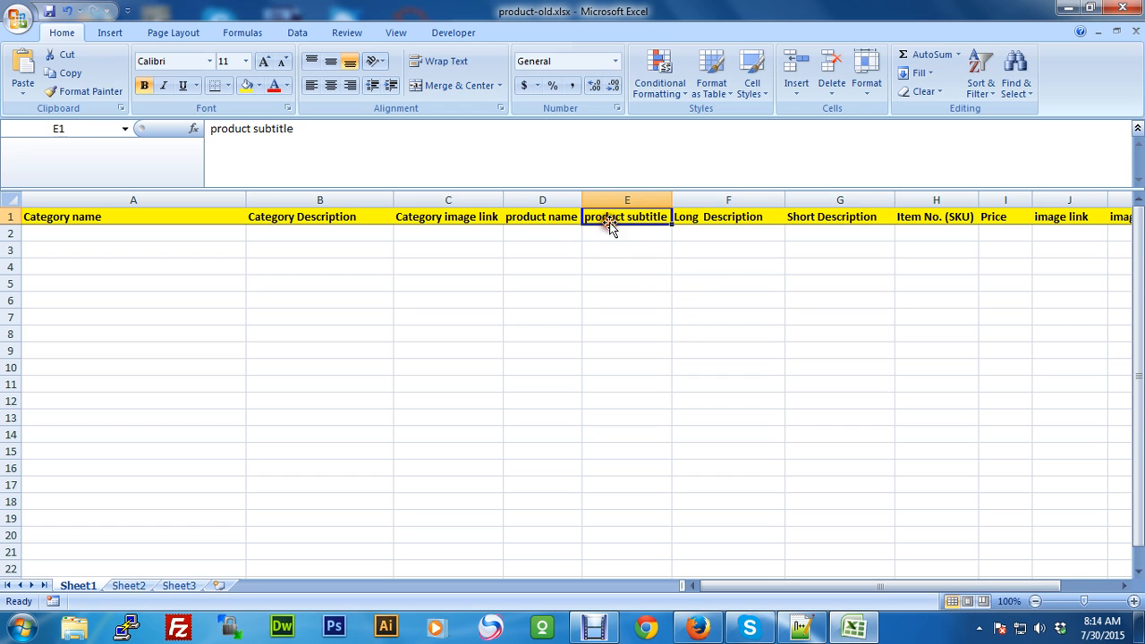
left_click(509, 218)
left_click(455, 219)
left_click(350, 218)
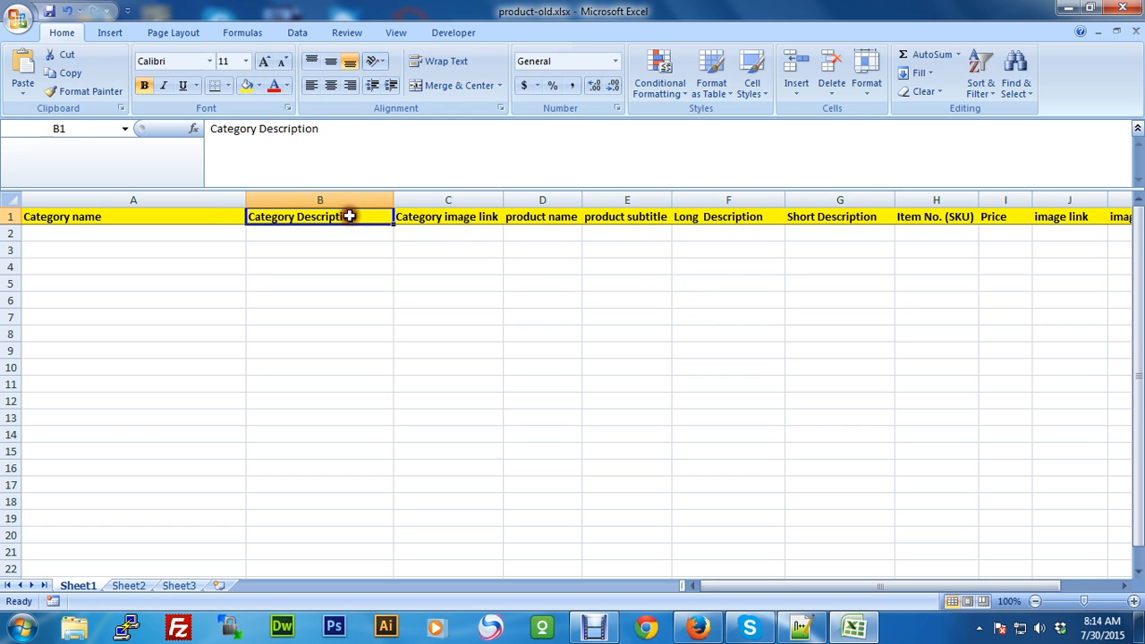
left_click(190, 216)
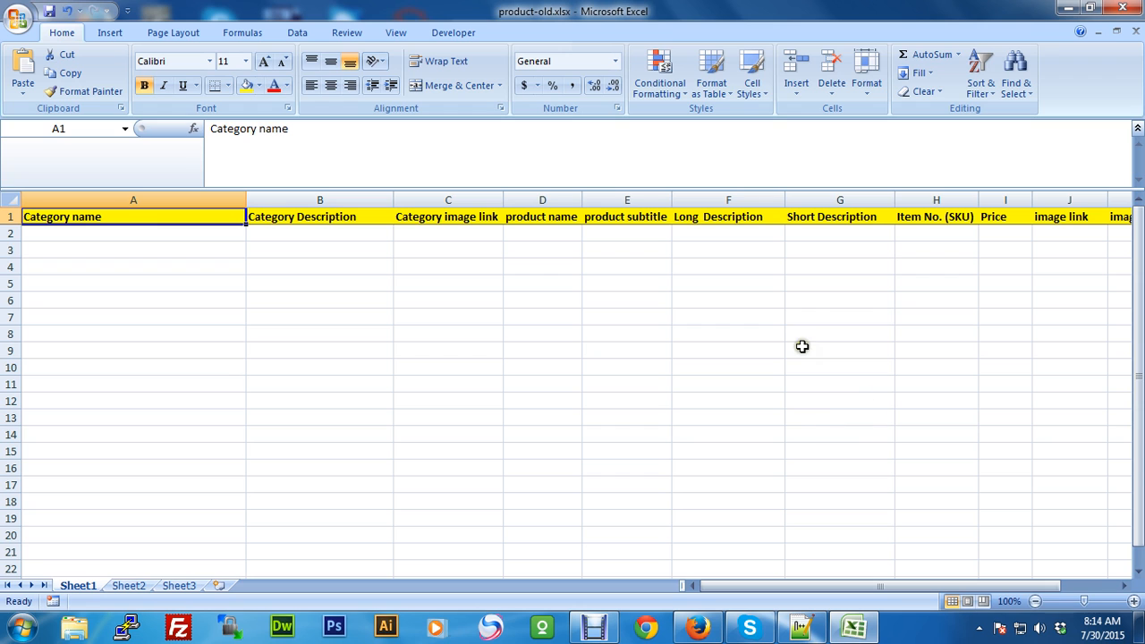
Check the old site's address in the Notepad++ login notes and view that site's home page in Firefox.
left_click(800, 627)
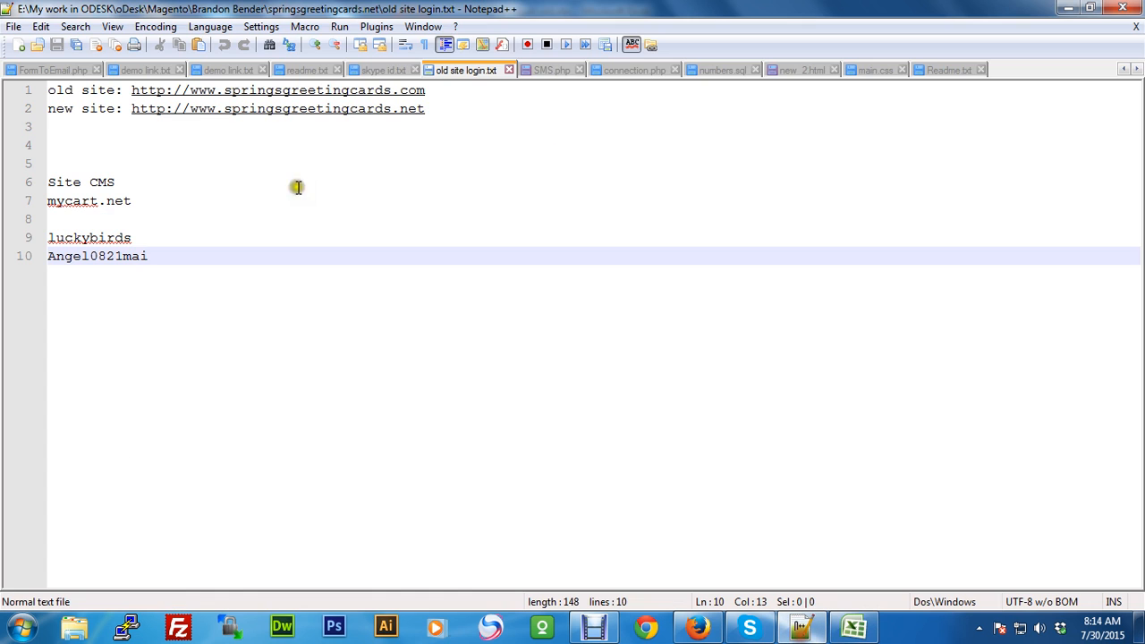
left_click_drag(427, 90, 132, 91)
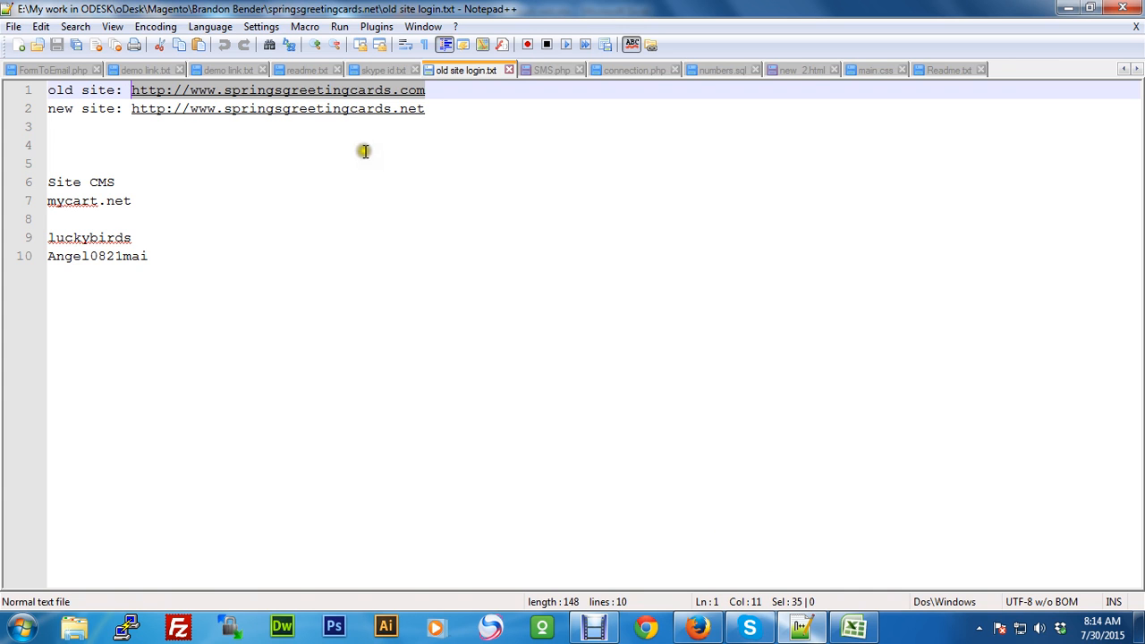
left_click(697, 628)
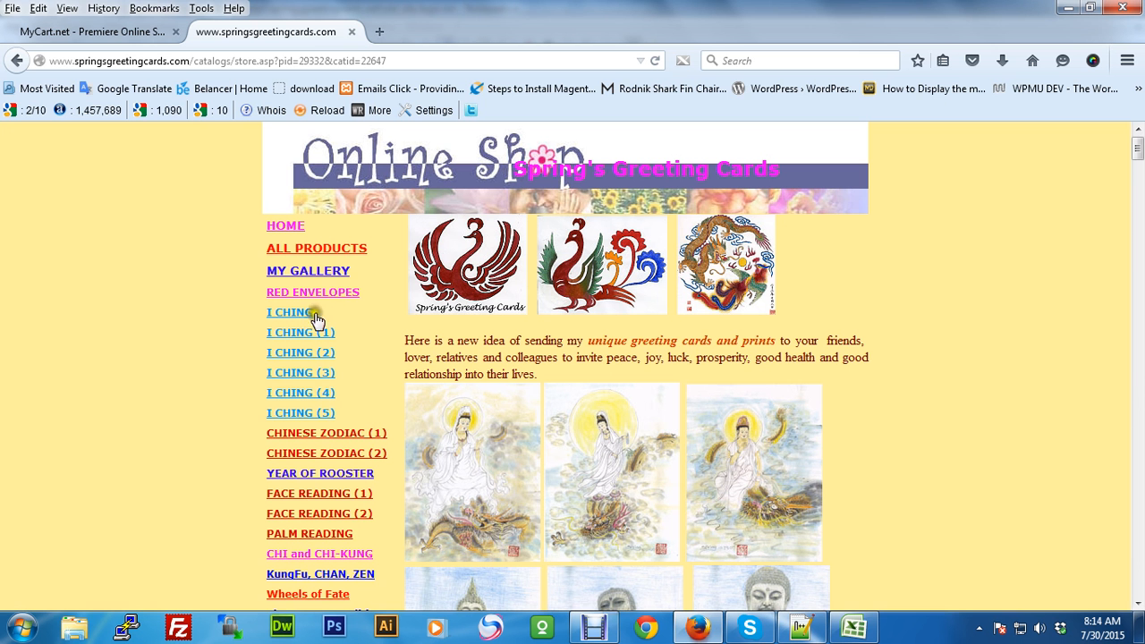
left_click(426, 59)
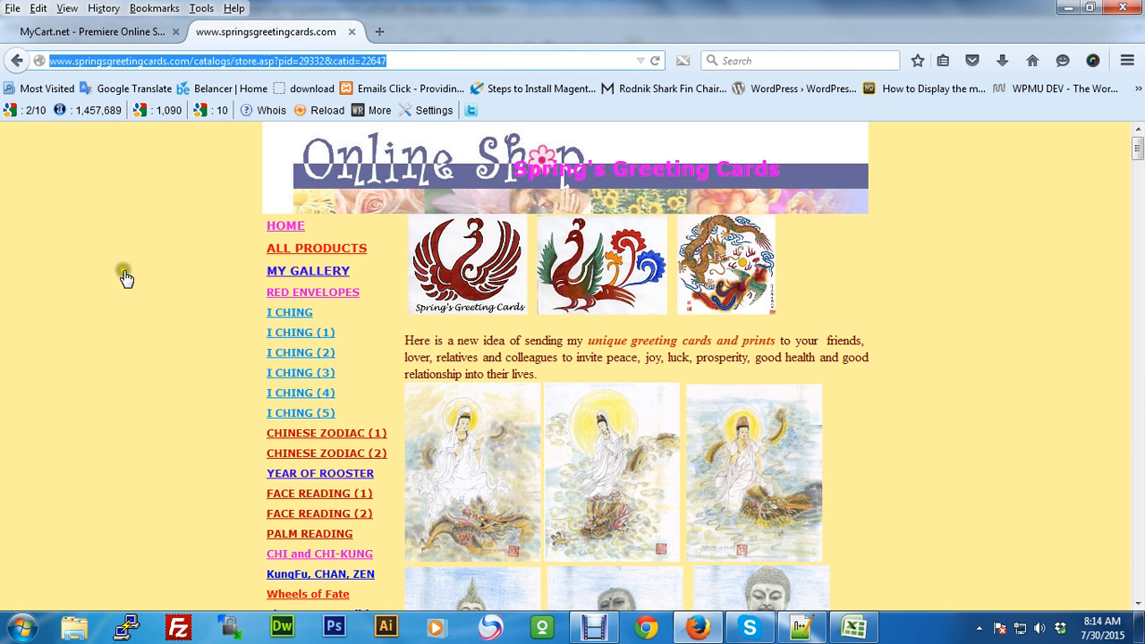
left_click(298, 227)
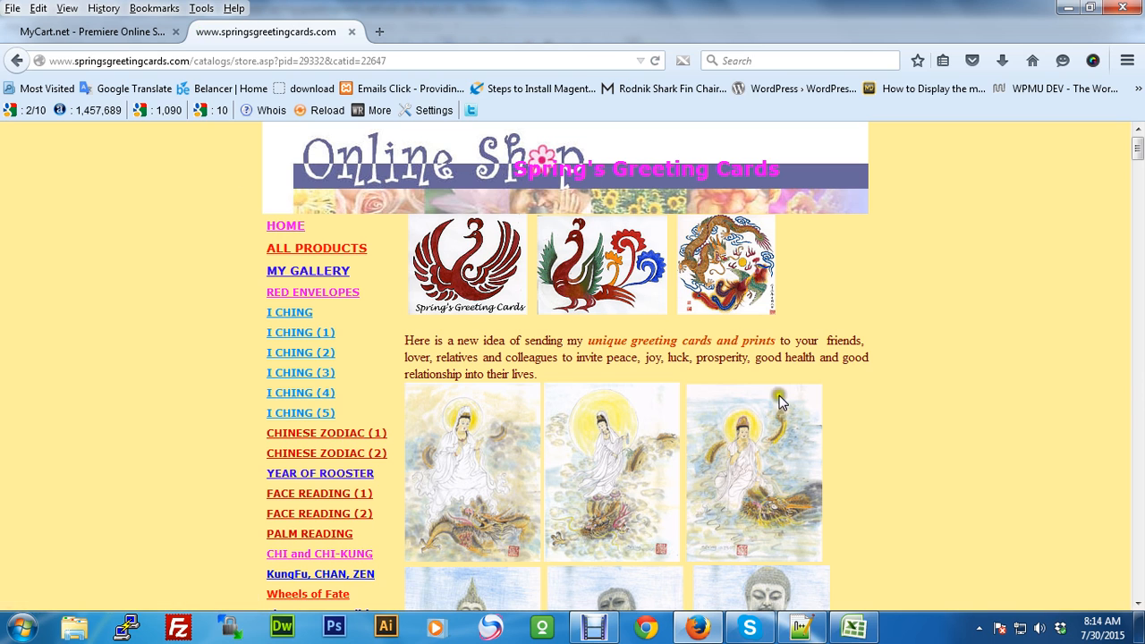
left_click(795, 635)
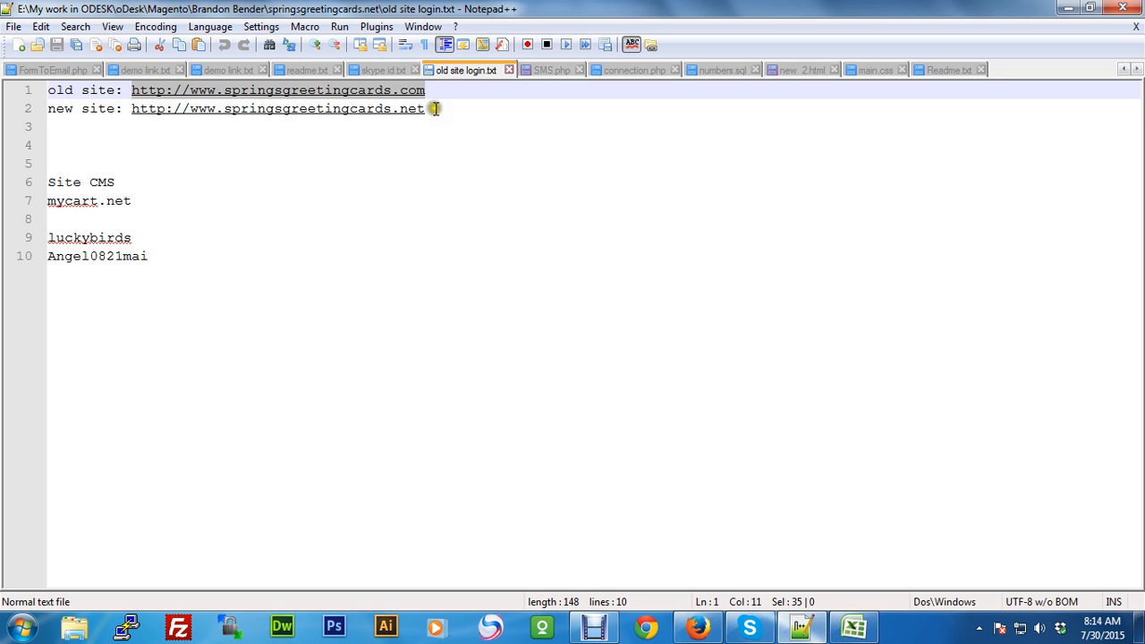
left_click_drag(427, 108, 131, 111)
key("ctrl+c")
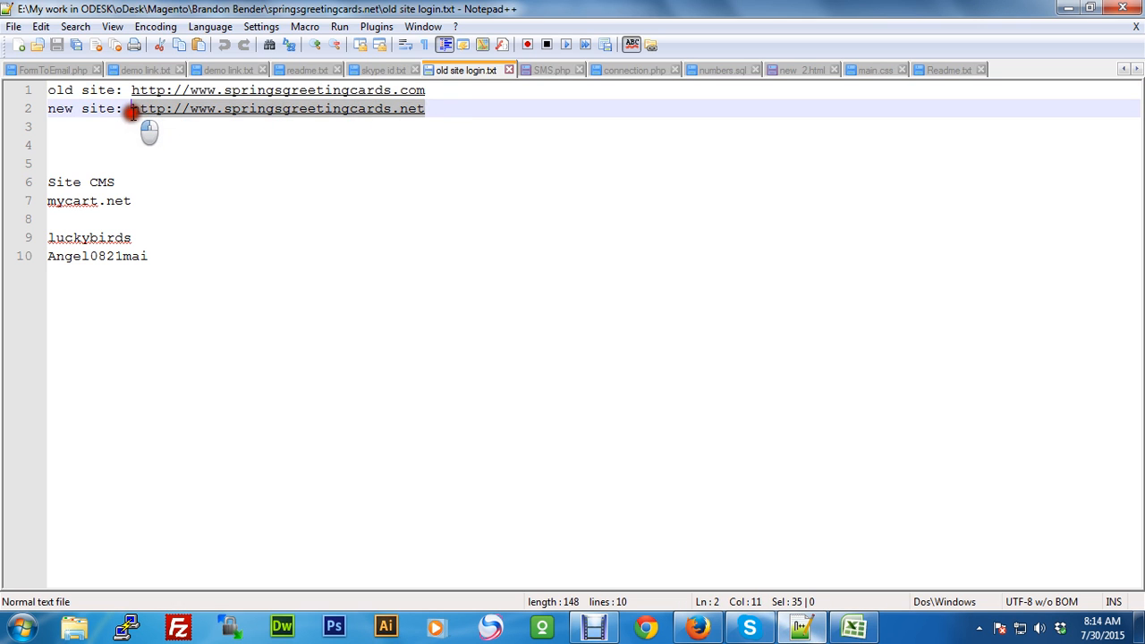
left_click(697, 628)
key("ctrl+t")
key("ctrl+v")
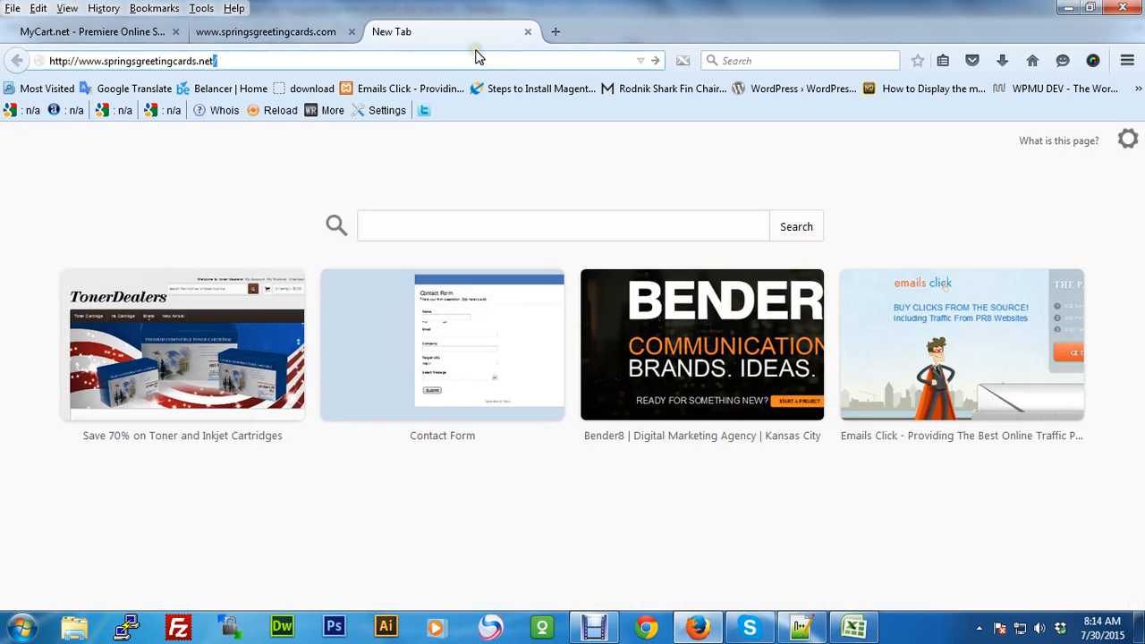
key("Return")
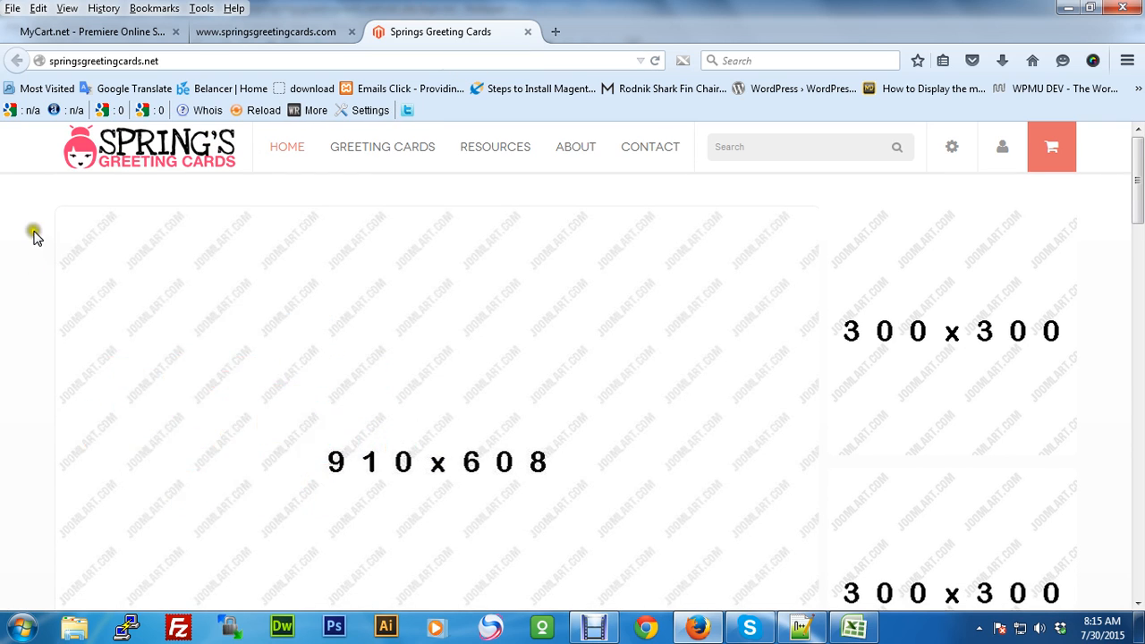
Compare the home page of the new springsgreetingcards.net site with that of the old springsgreetingcards.com site.
scroll(49, 289, "down", 8)
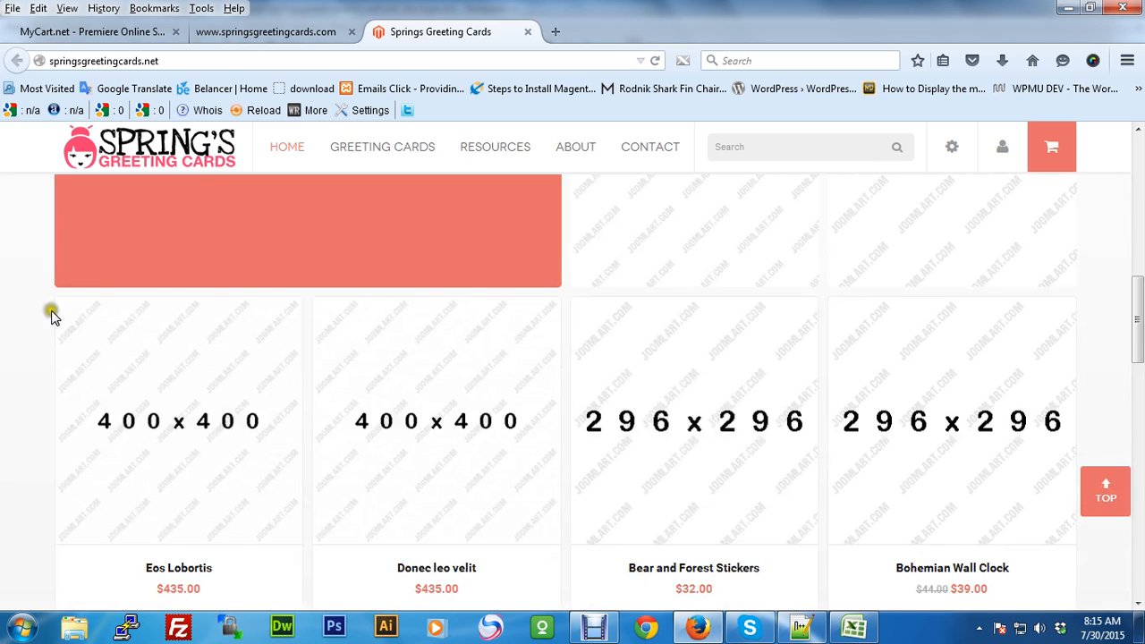
scroll(51, 304, "down", 2)
scroll(51, 296, "up", 10)
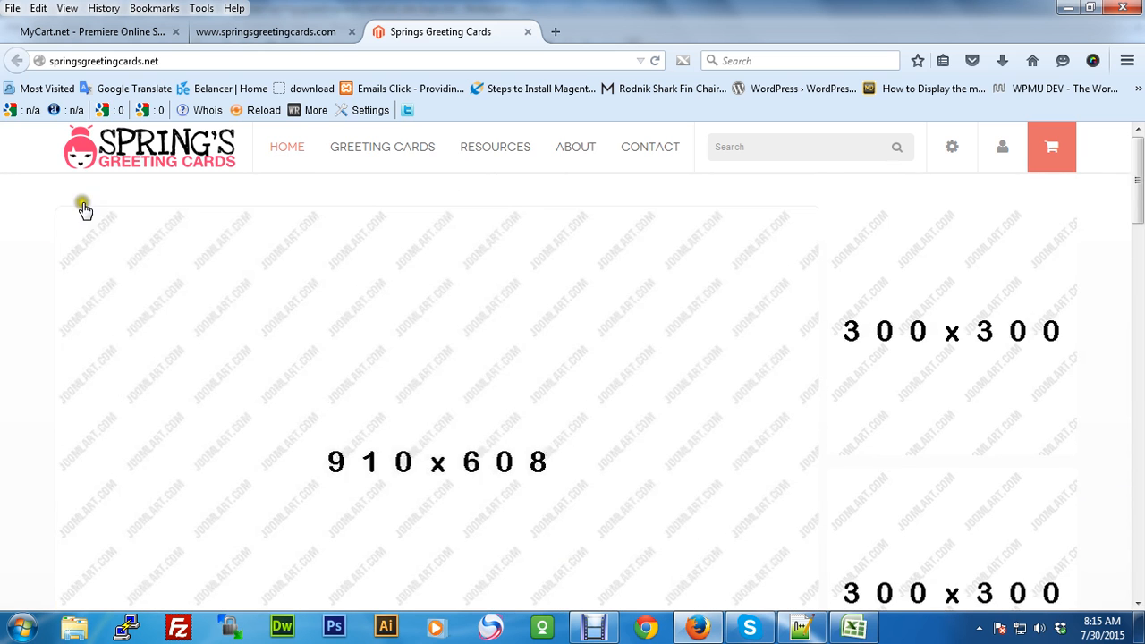
left_click(217, 34)
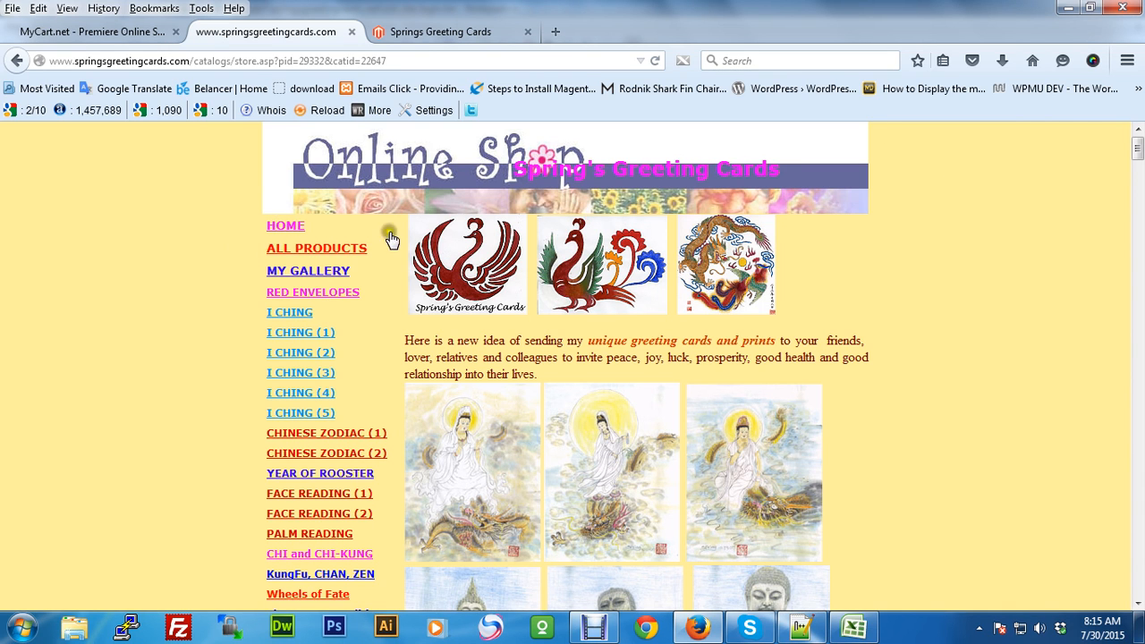
scroll(493, 334, "down", 3)
scroll(399, 349, "up", 3)
scroll(582, 367, "down", 4)
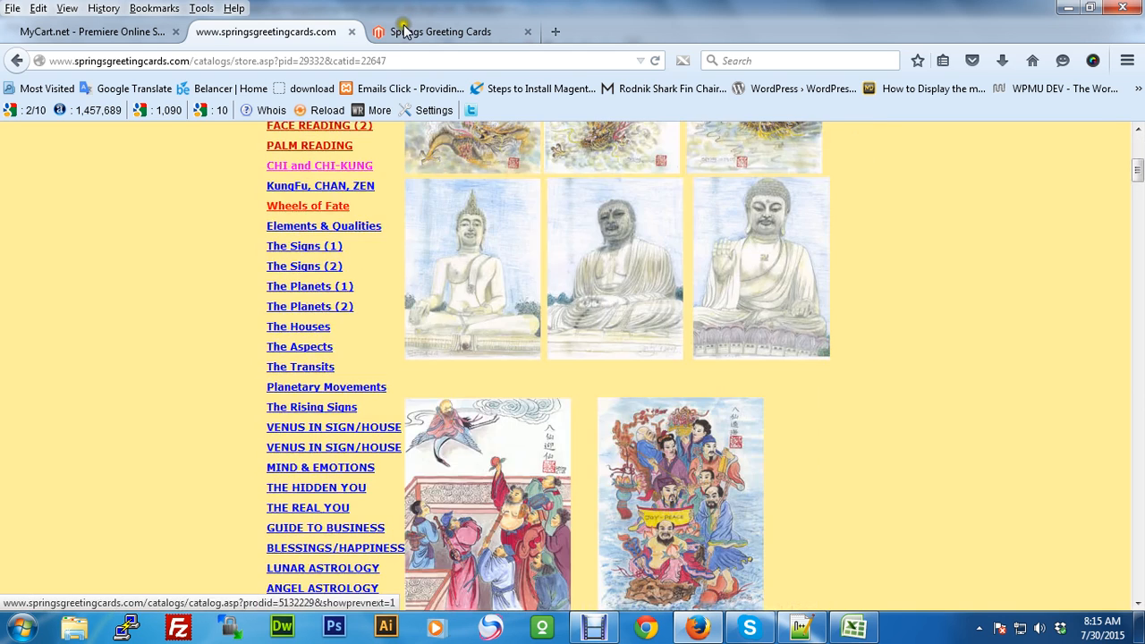
scroll(350, 158, "up", 5)
left_click(400, 32)
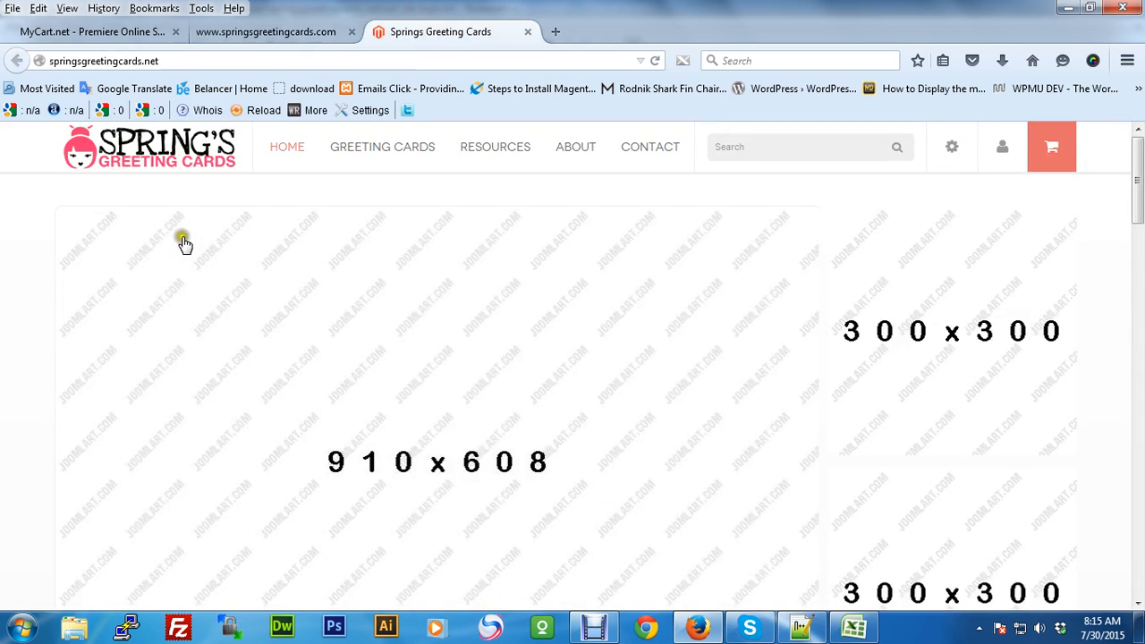
scroll(183, 243, "down", 8)
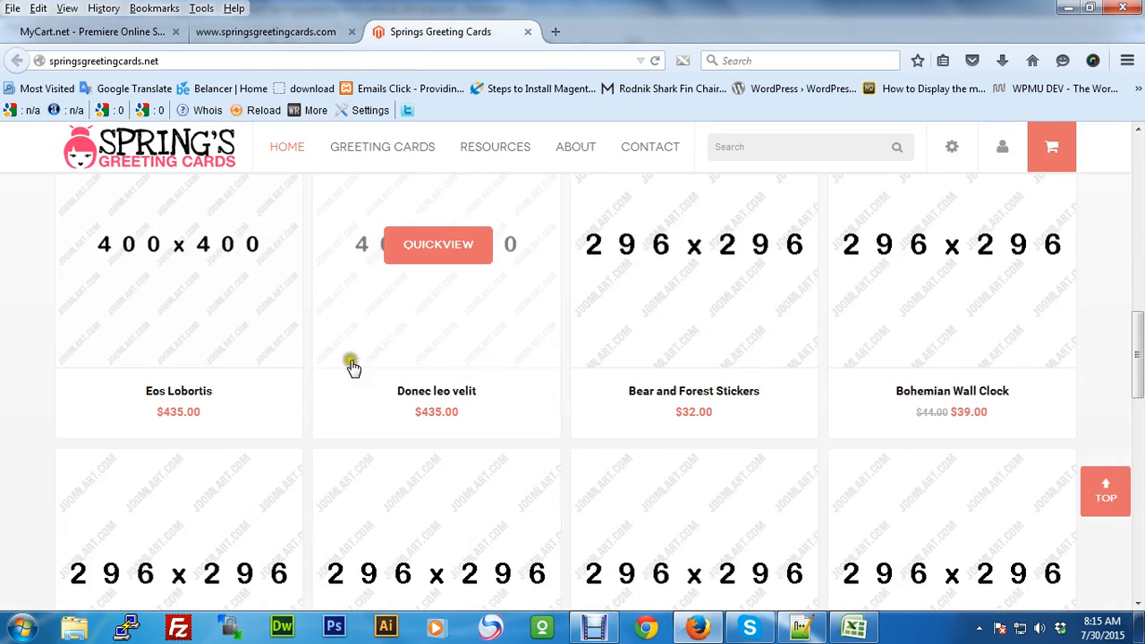
scroll(352, 366, "up", 3)
left_click(268, 36)
scroll(93, 347, "up", 8)
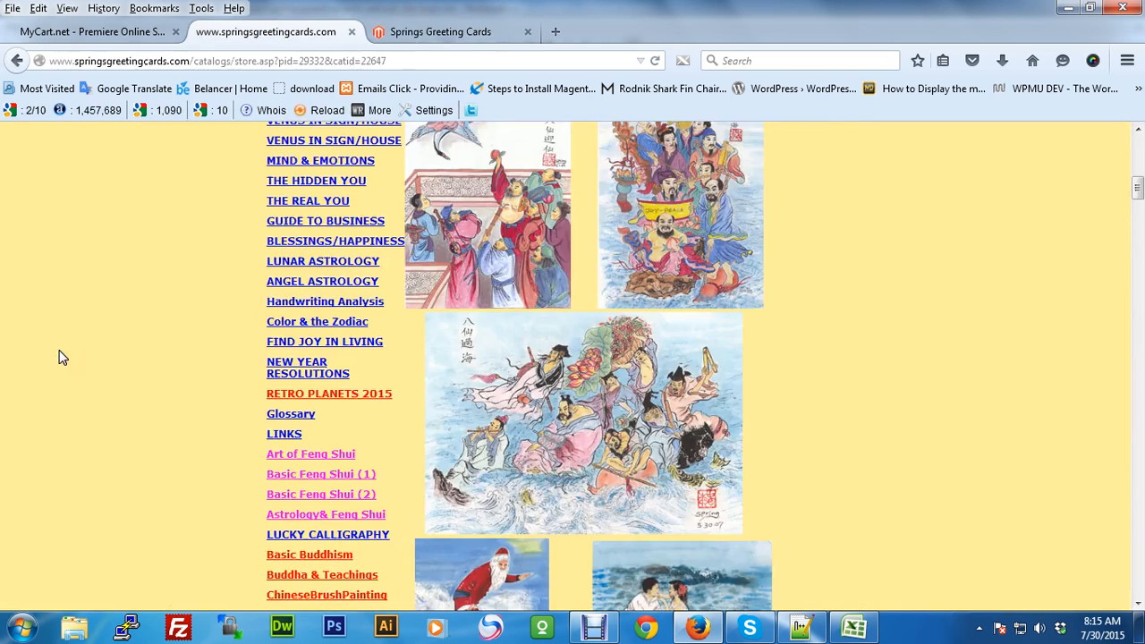
scroll(62, 358, "up", 10)
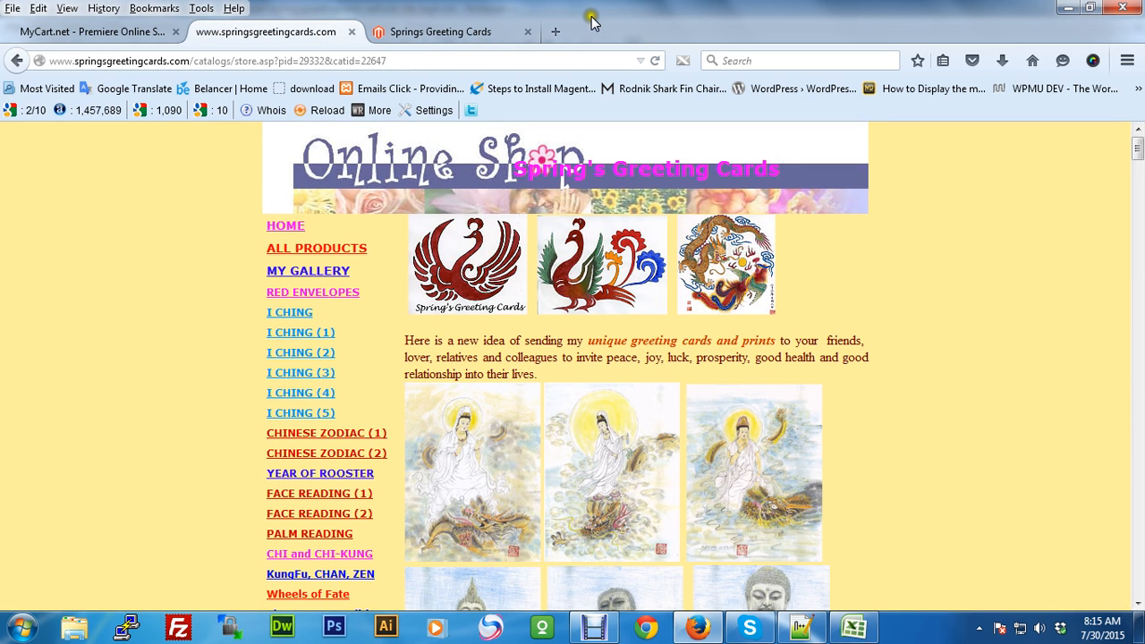
left_click(407, 31)
left_click(291, 41)
Open the old site's All Products page and select the title and description of the Feng Shui Greeting Cards category.
left_click(320, 256)
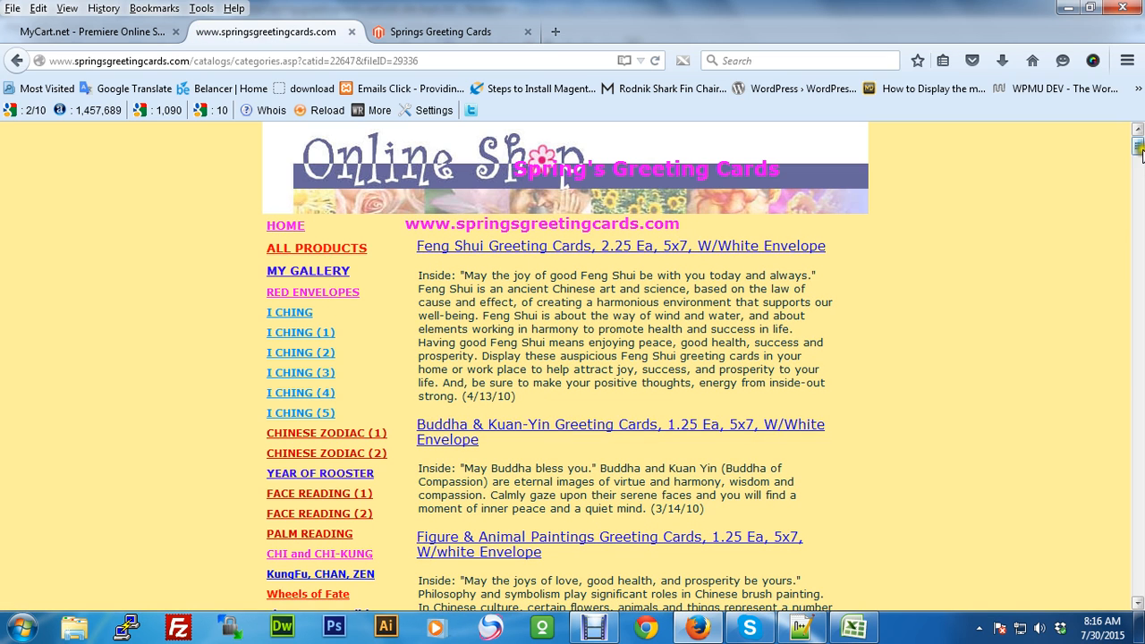
left_click(440, 254)
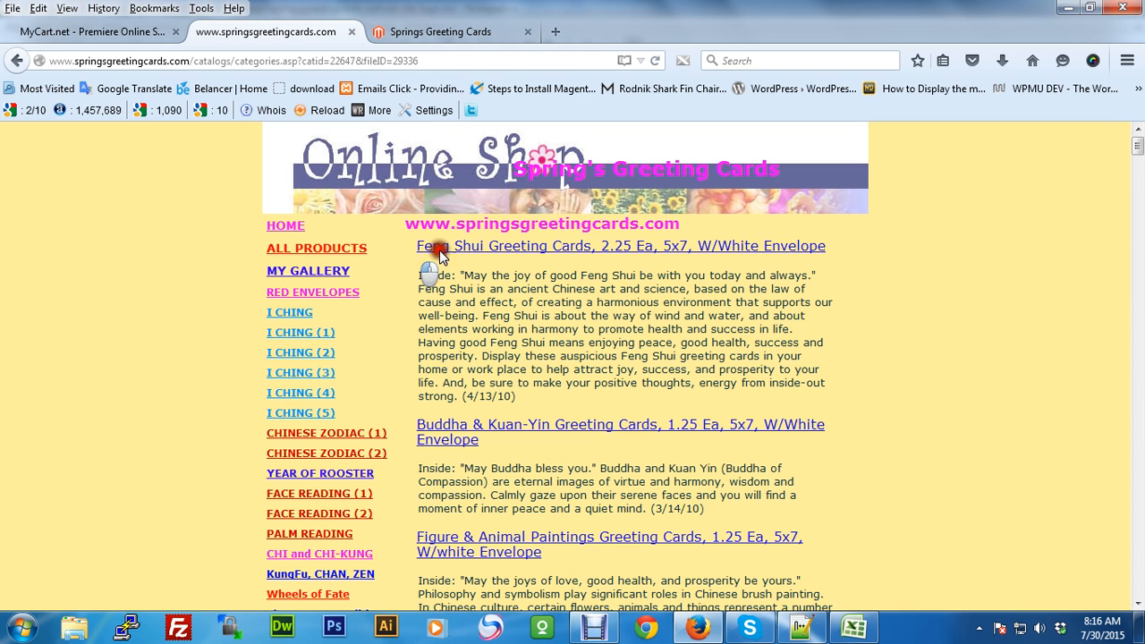
left_click_drag(440, 254, 830, 401)
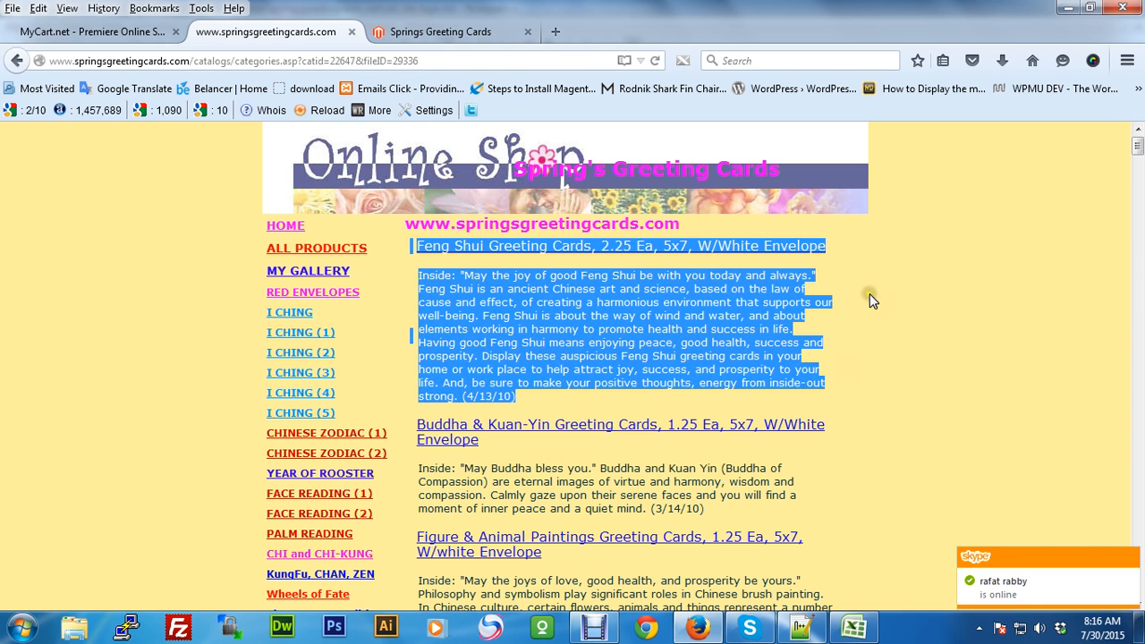
Look through the category titles and descriptions listed on the old site's All Products page.
left_click(866, 254)
left_click_drag(412, 245, 851, 245)
scroll(626, 367, "down", 3)
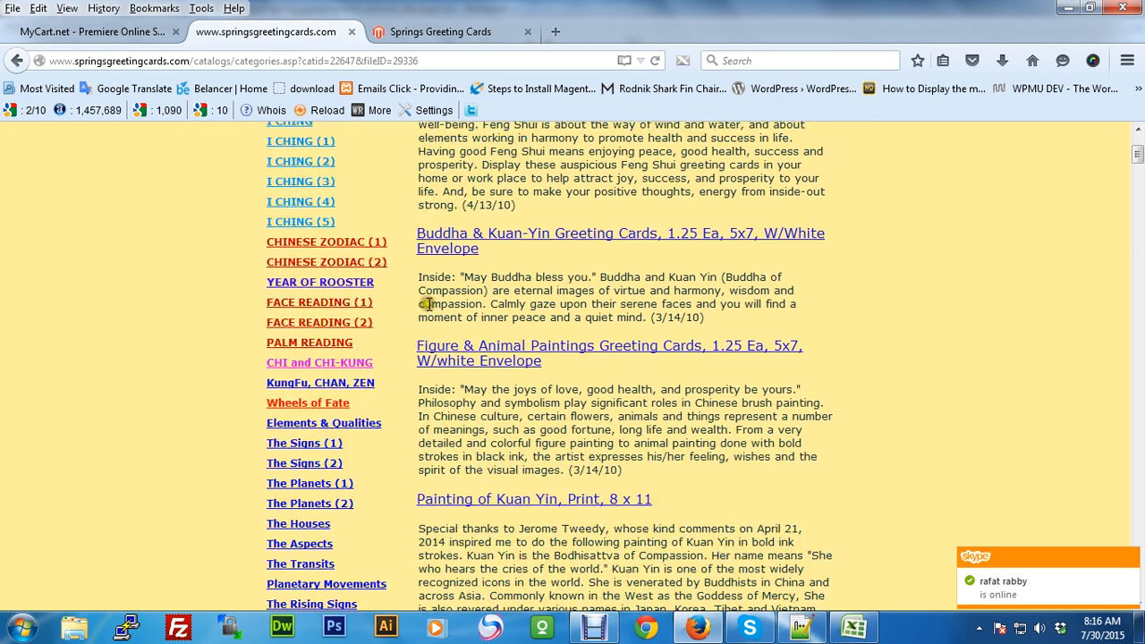
left_click(413, 228)
left_click_drag(413, 229, 776, 236)
left_click_drag(411, 335, 720, 358)
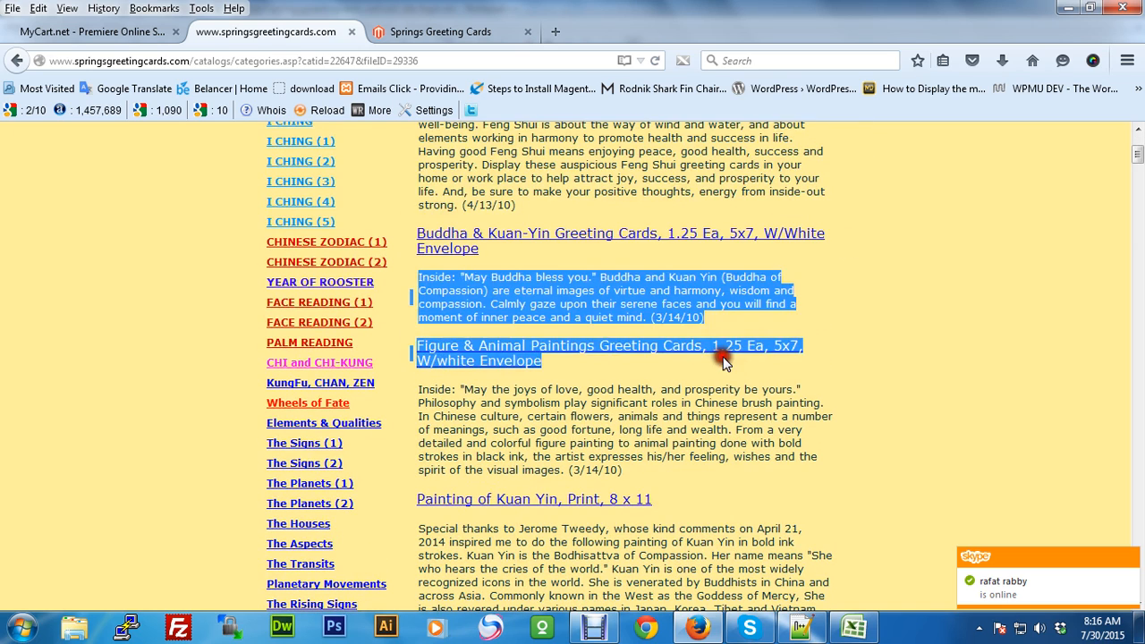
scroll(517, 409, "down", 1)
left_click_drag(403, 392, 591, 388)
left_click(647, 388)
scroll(697, 396, "down", 4)
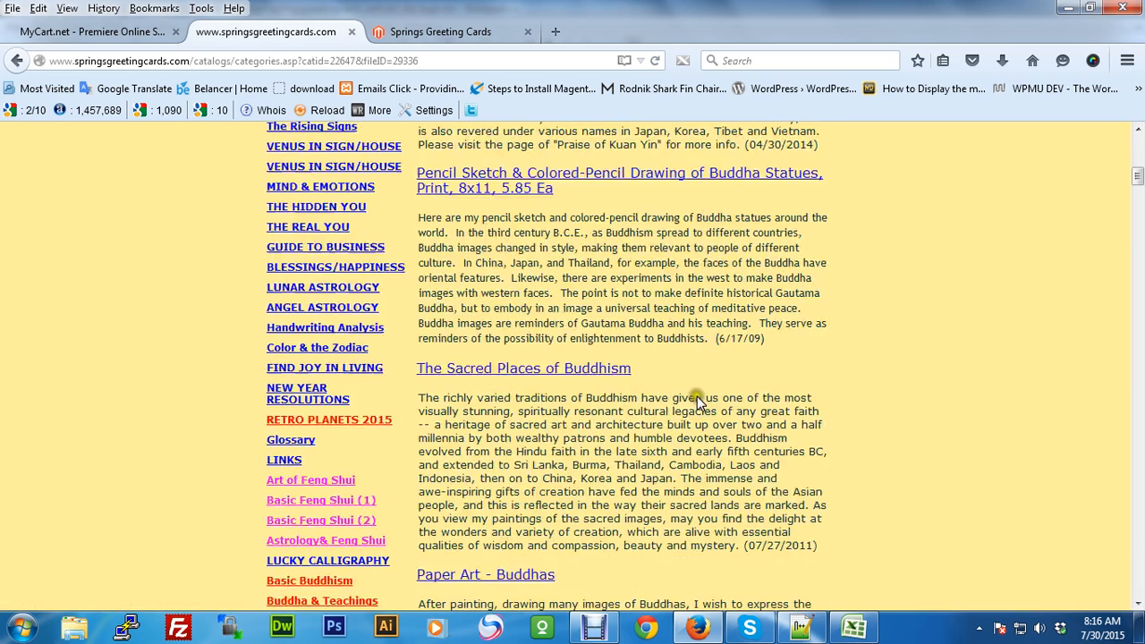
scroll(697, 396, "up", 10)
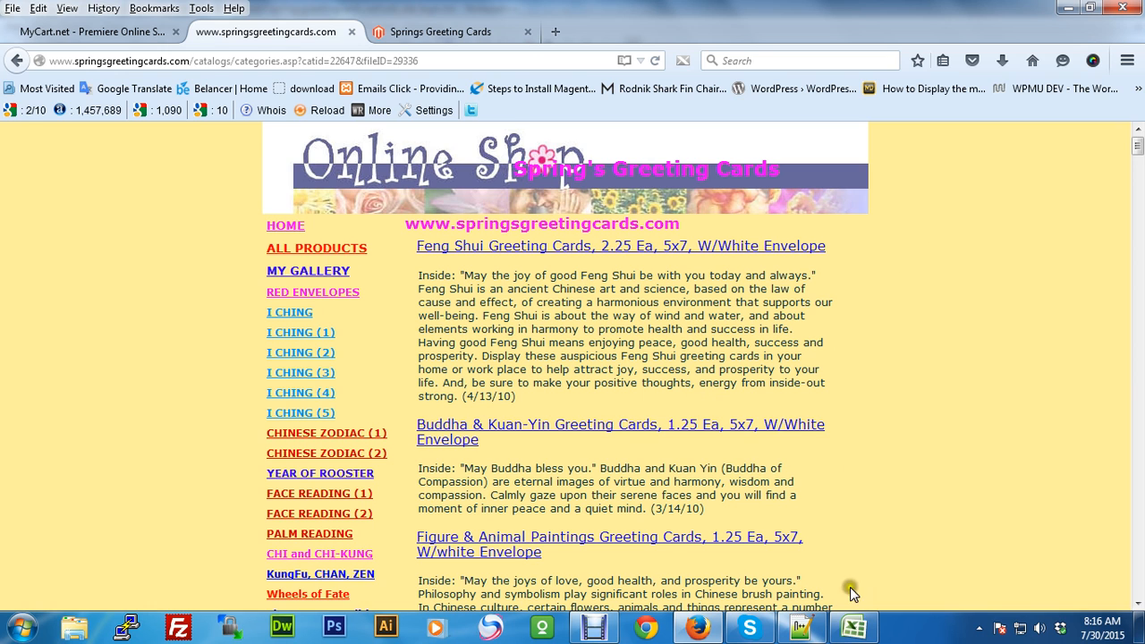
Copy the title "Feng Shui Greeting Cards, 2.25 Ea, 5x7, W/White Envelope" from the old site into cell A2 of product-old.xlsx in Excel.
left_click(854, 625)
left_click(75, 229)
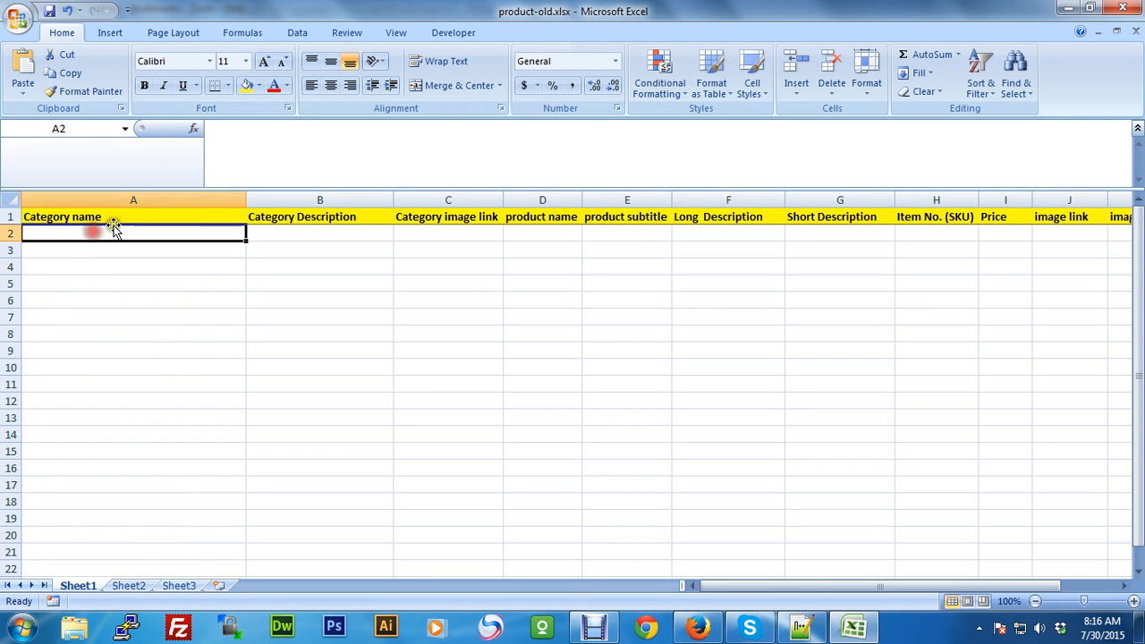
left_click(114, 217)
left_click(698, 626)
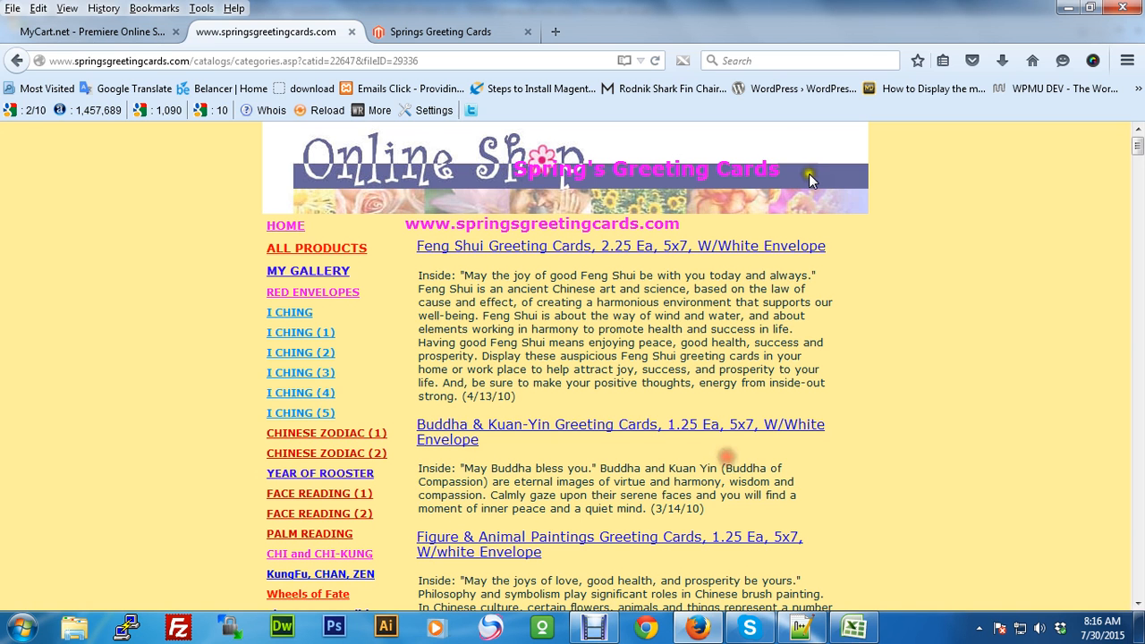
left_click_drag(827, 247, 423, 256)
key("ctrl+c")
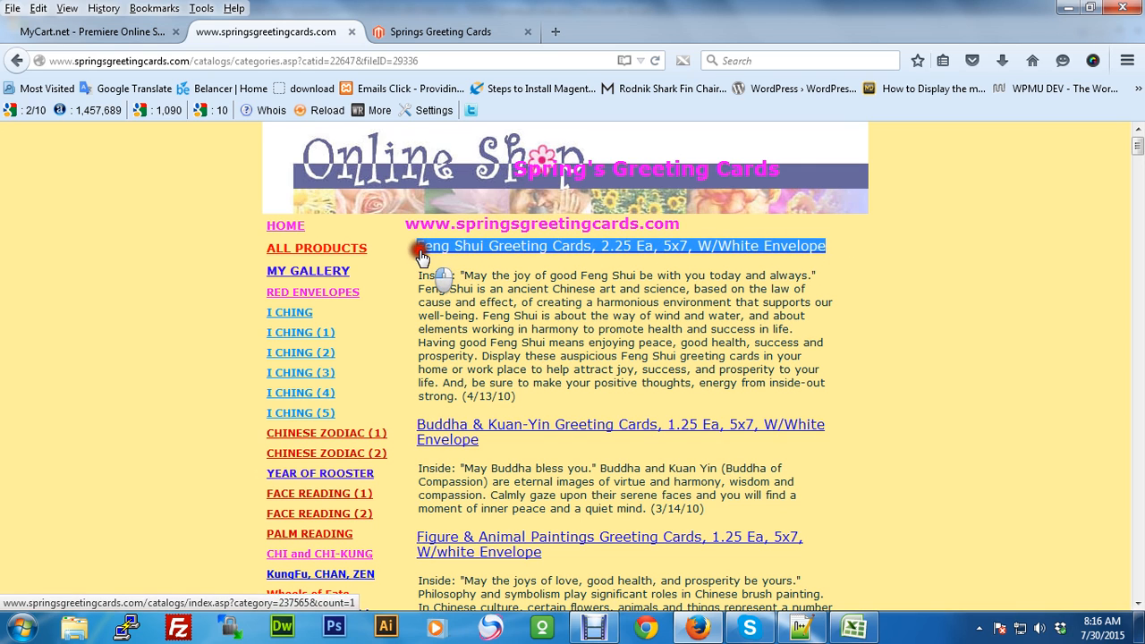
left_click(837, 636)
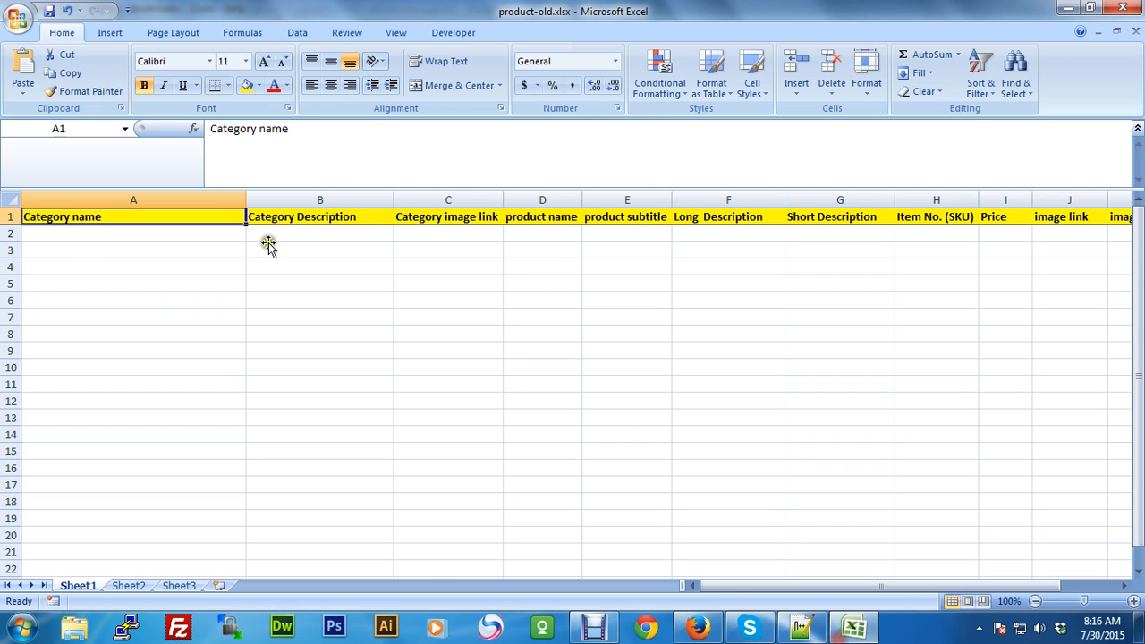
left_click(62, 232)
key("ctrl+v")
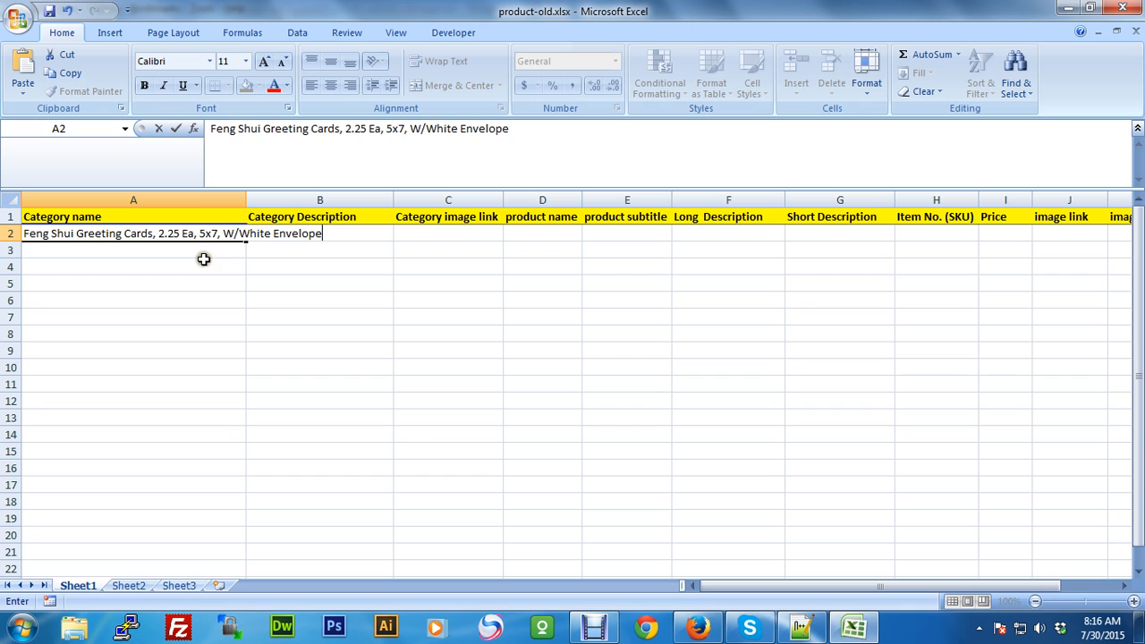
key("Return")
Review the full category name text inside cell A2 without changing it.
left_click(158, 232)
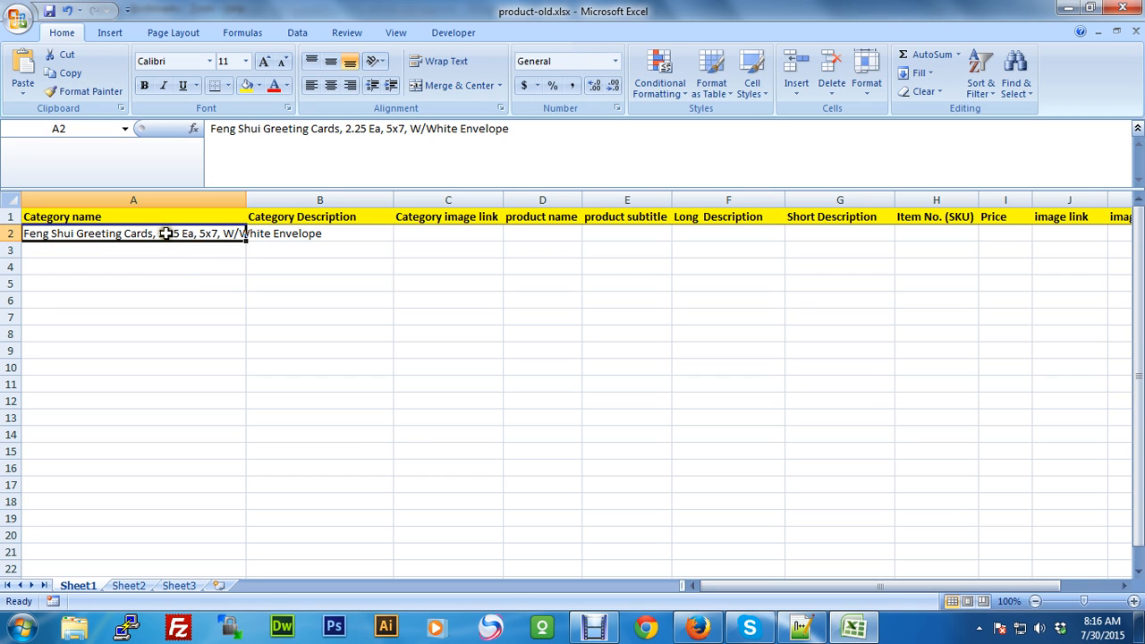
double_click(166, 233)
left_click_drag(25, 233, 338, 232)
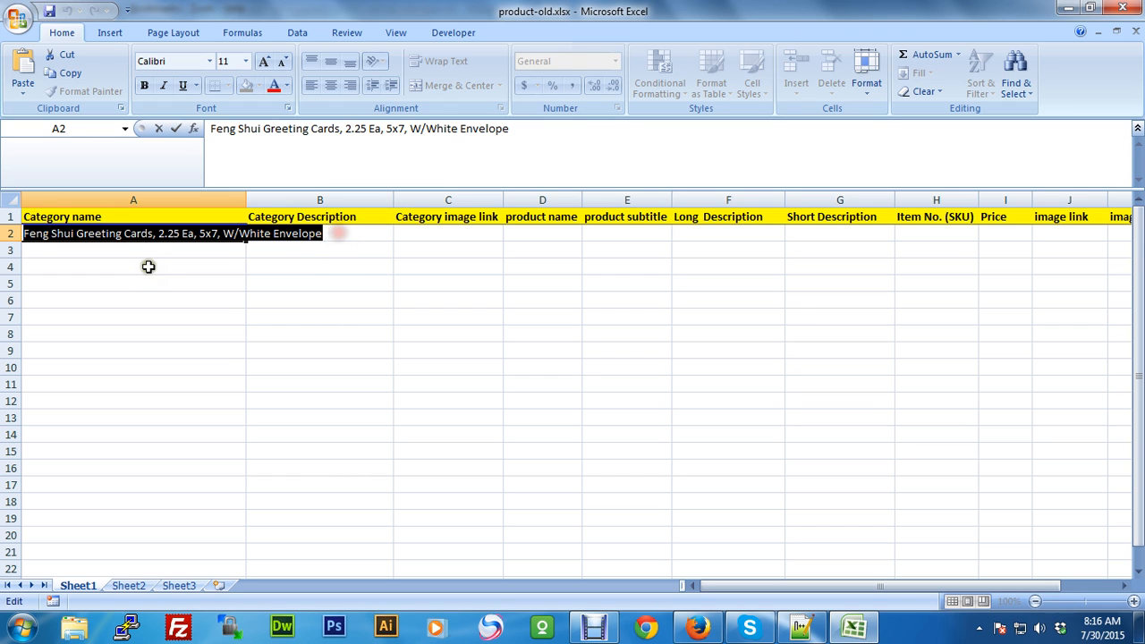
left_click(148, 266)
double_click(139, 233)
left_click_drag(330, 234, 25, 234)
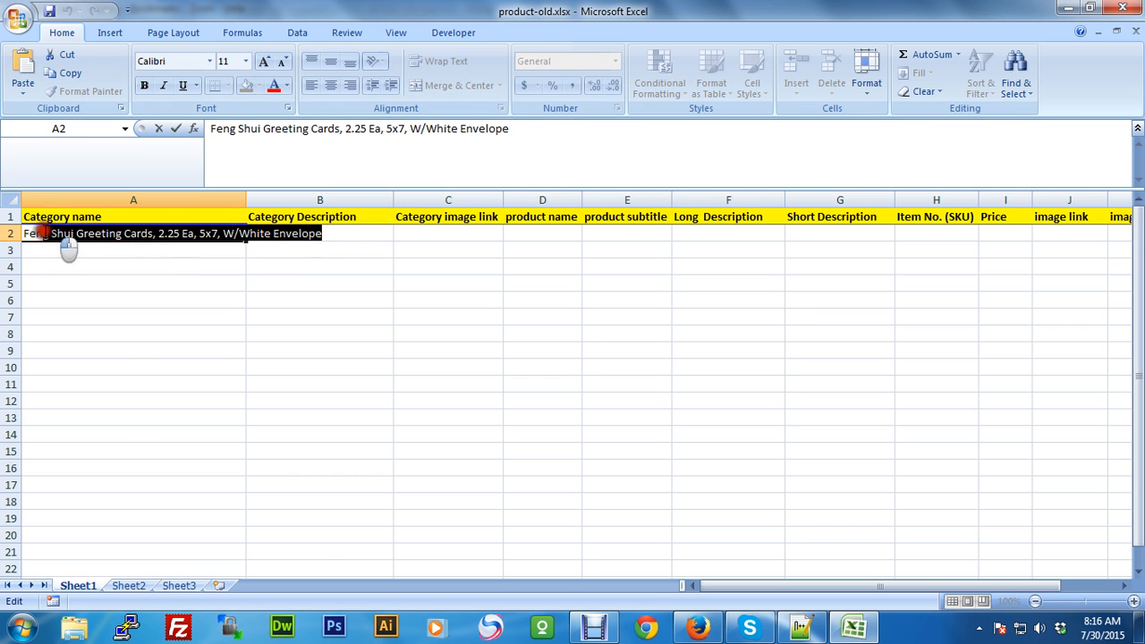
left_click(105, 253)
left_click(106, 233)
double_click(107, 234)
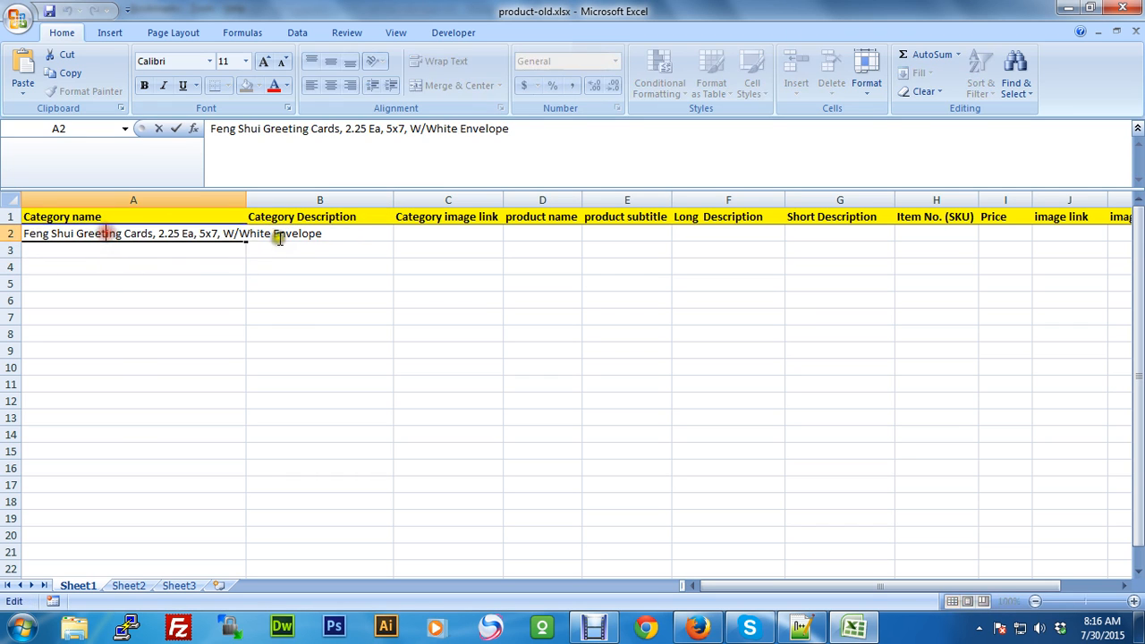
left_click_drag(327, 235, 10, 234)
left_click(93, 248)
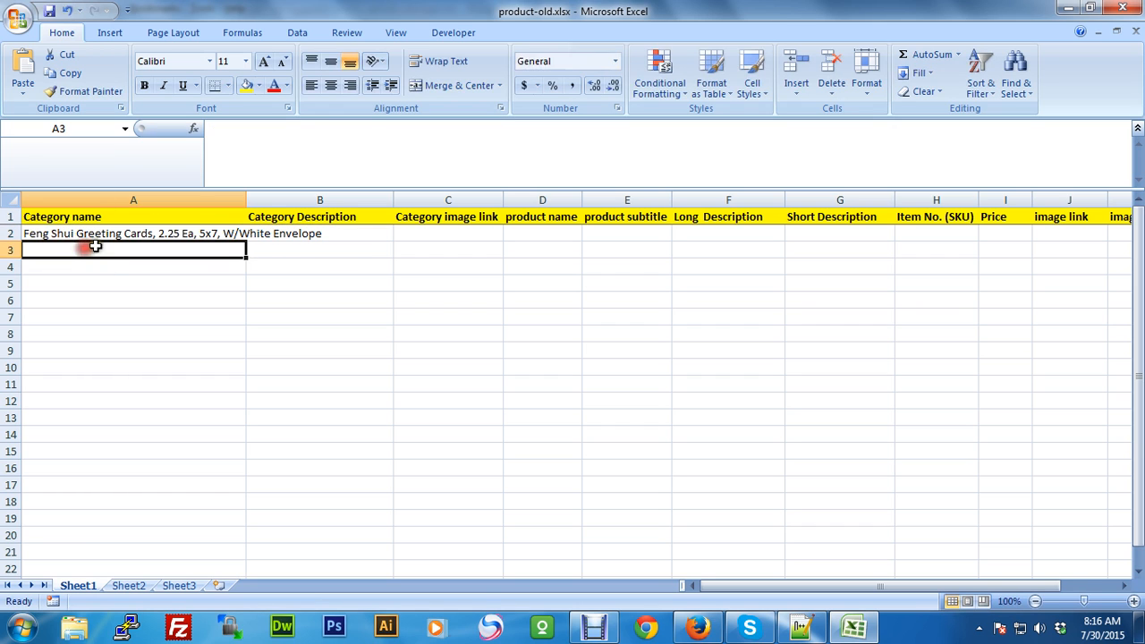
Check whether cell B2 under Category Description holds its own text, and compare A2 with the category title on the old site.
left_click(207, 232)
left_click(289, 235)
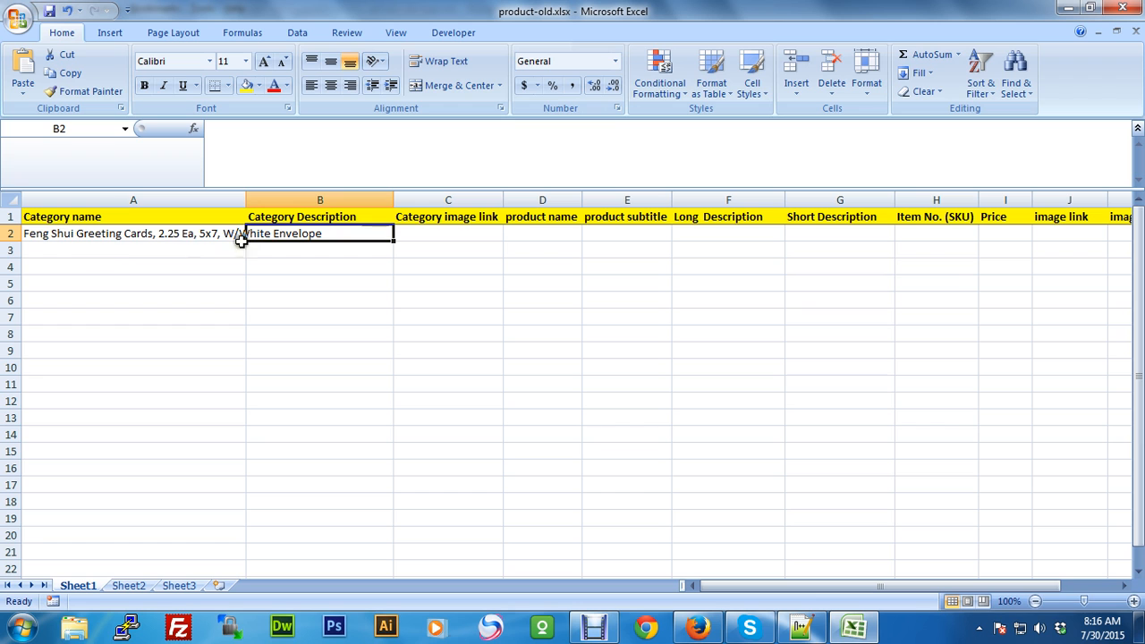
double_click(332, 235)
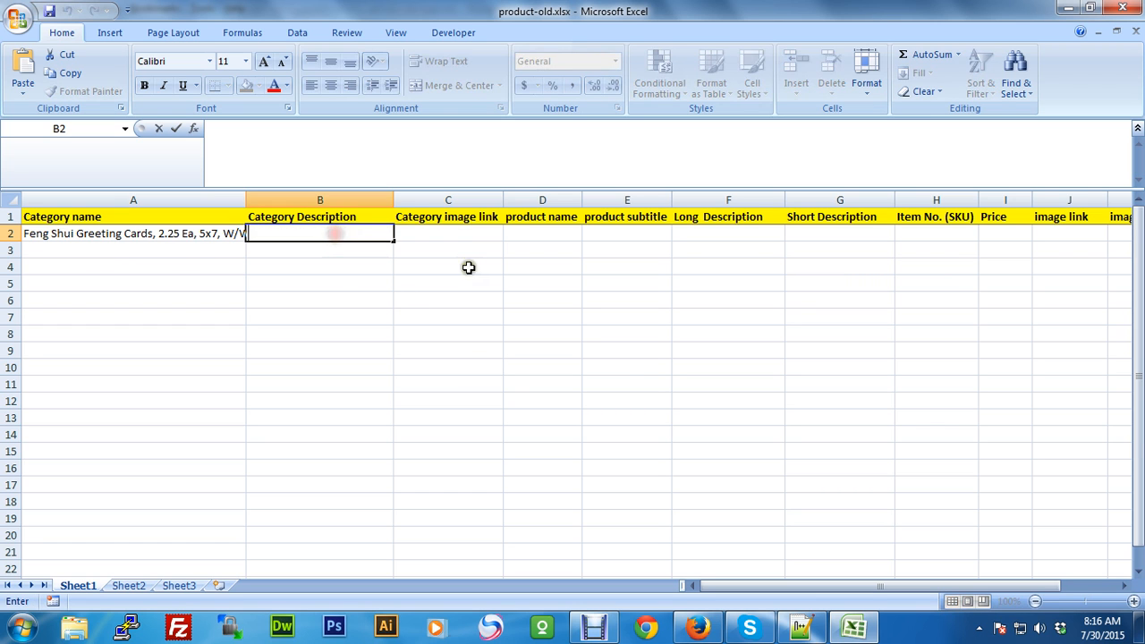
left_click(713, 619)
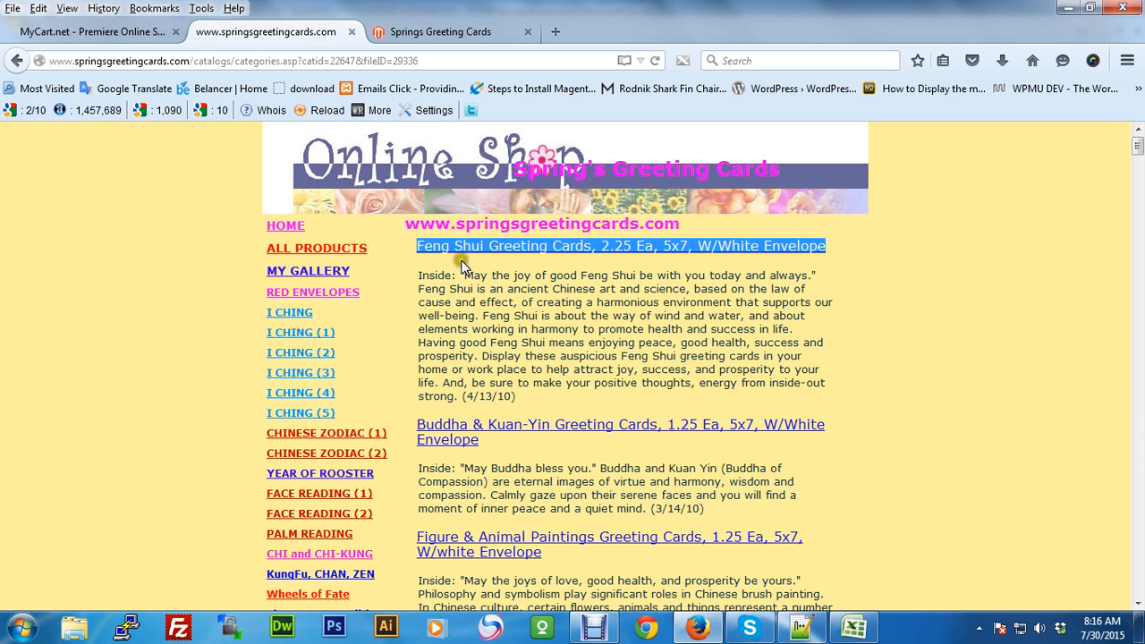
left_click(853, 627)
key("Left")
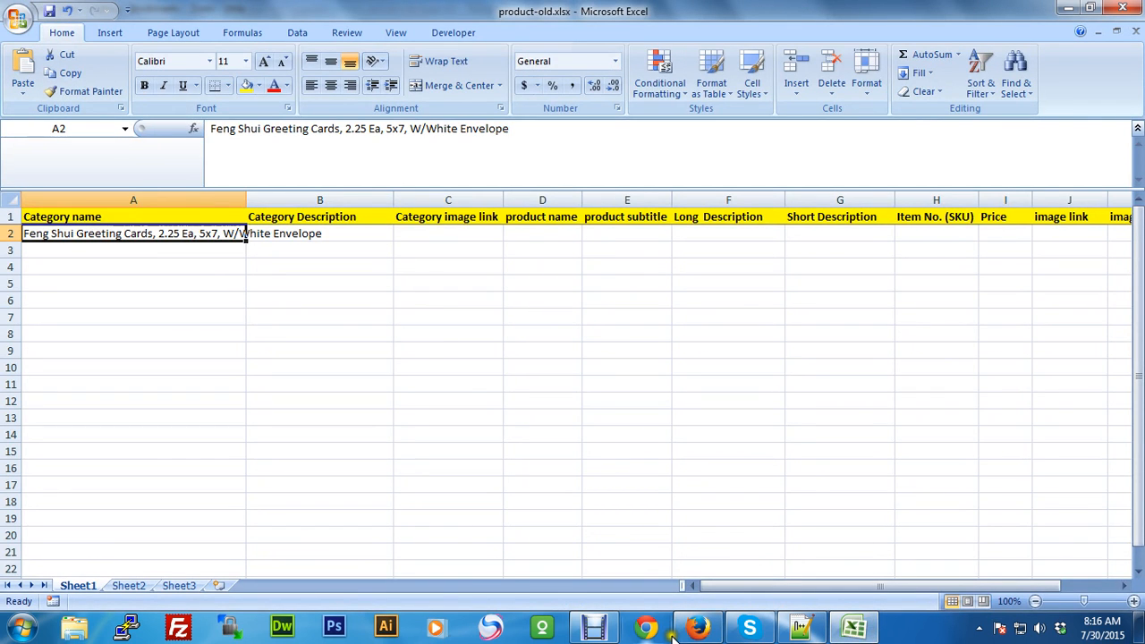
Examine the dates that close the Feng Shui and Buddha & Kuan-Yin category descriptions on the old site in Firefox.
left_click(697, 627)
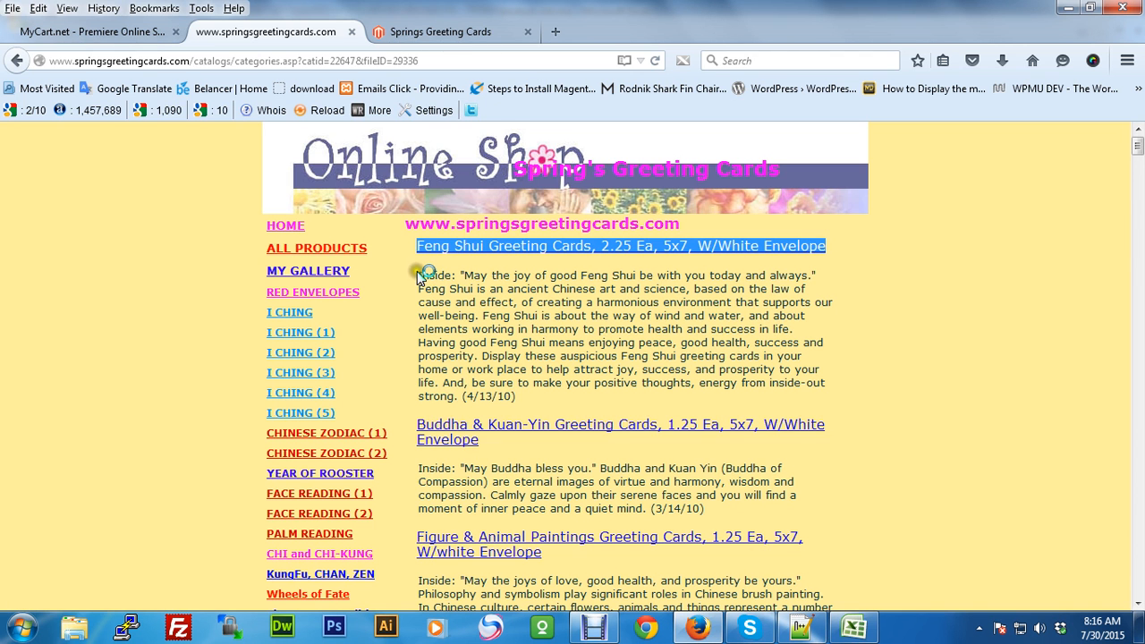
left_click_drag(419, 272, 454, 397)
scroll(499, 338, "down", 2)
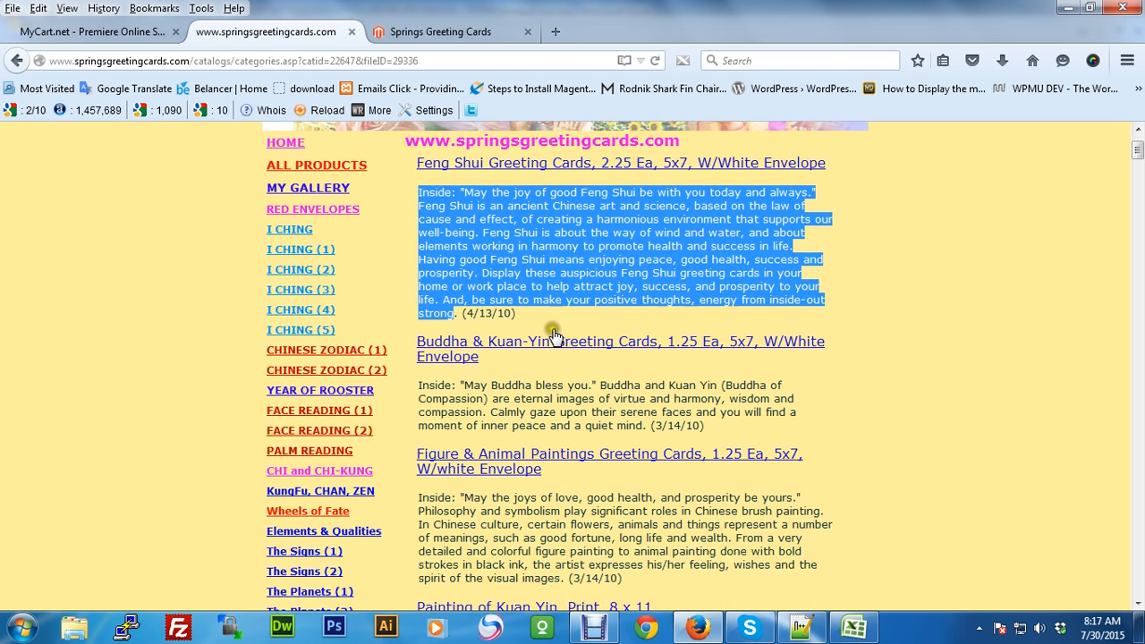
left_click_drag(538, 302, 459, 296)
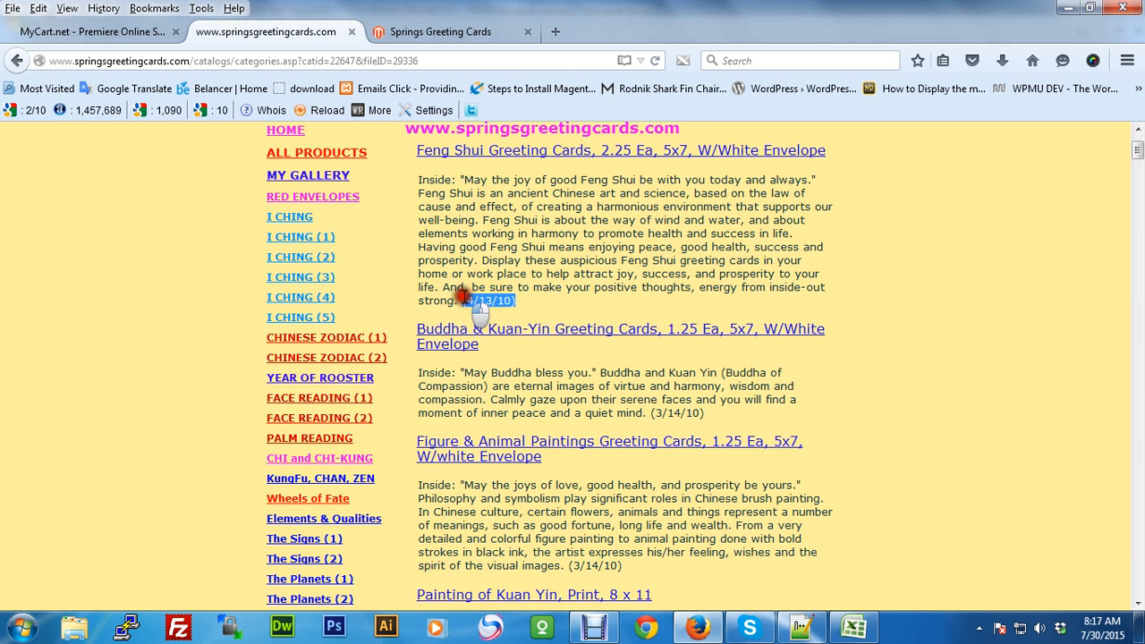
left_click_drag(709, 412, 648, 412)
left_click(506, 298)
left_click_drag(515, 301, 458, 300)
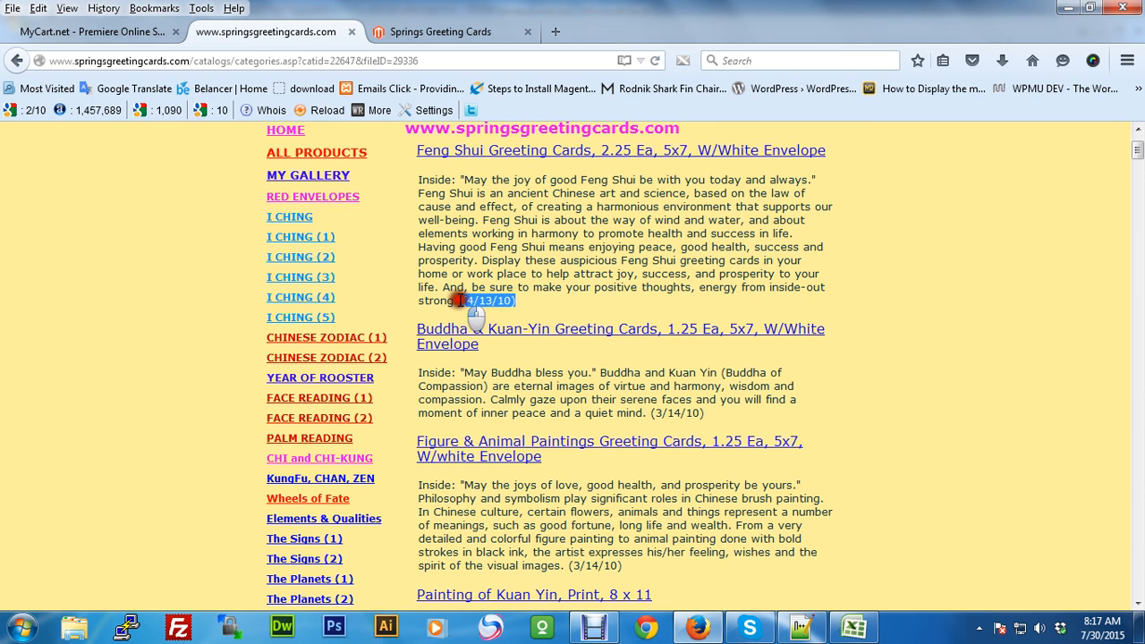
scroll(474, 304, "down", 2)
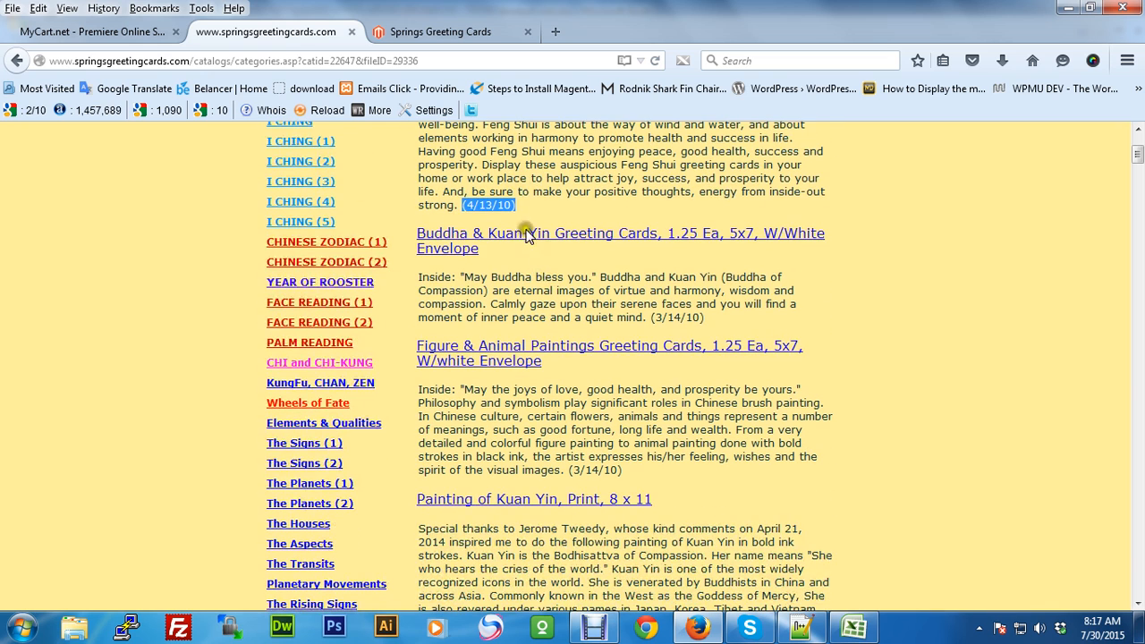
left_click(528, 205)
left_click_drag(527, 205, 456, 204)
left_click_drag(706, 319, 651, 319)
scroll(536, 304, "up", 4)
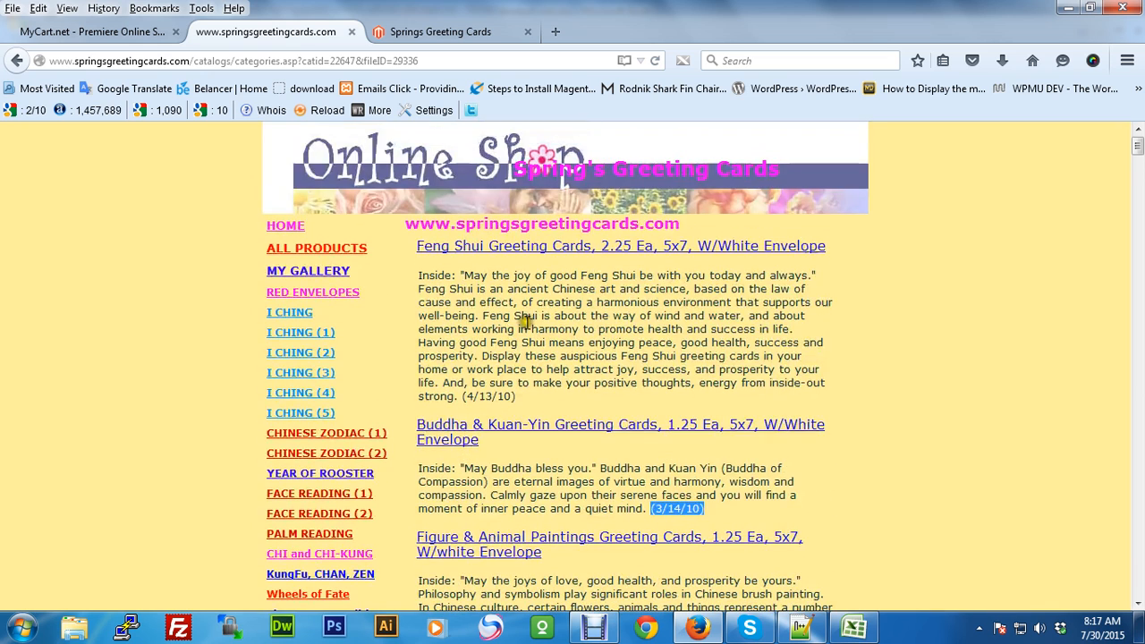
Copy the Feng Shui category description without its closing date into cell B2 under Category Description in the Excel sheet.
left_click_drag(418, 277, 457, 395)
key("ctrl+c")
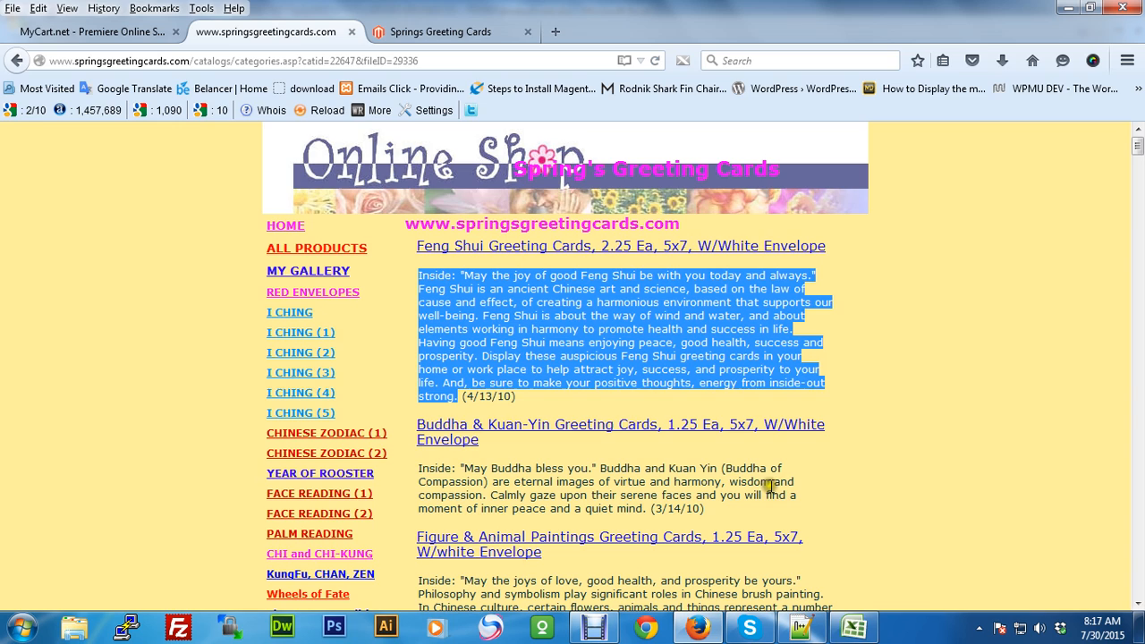
left_click(854, 628)
left_click(334, 234)
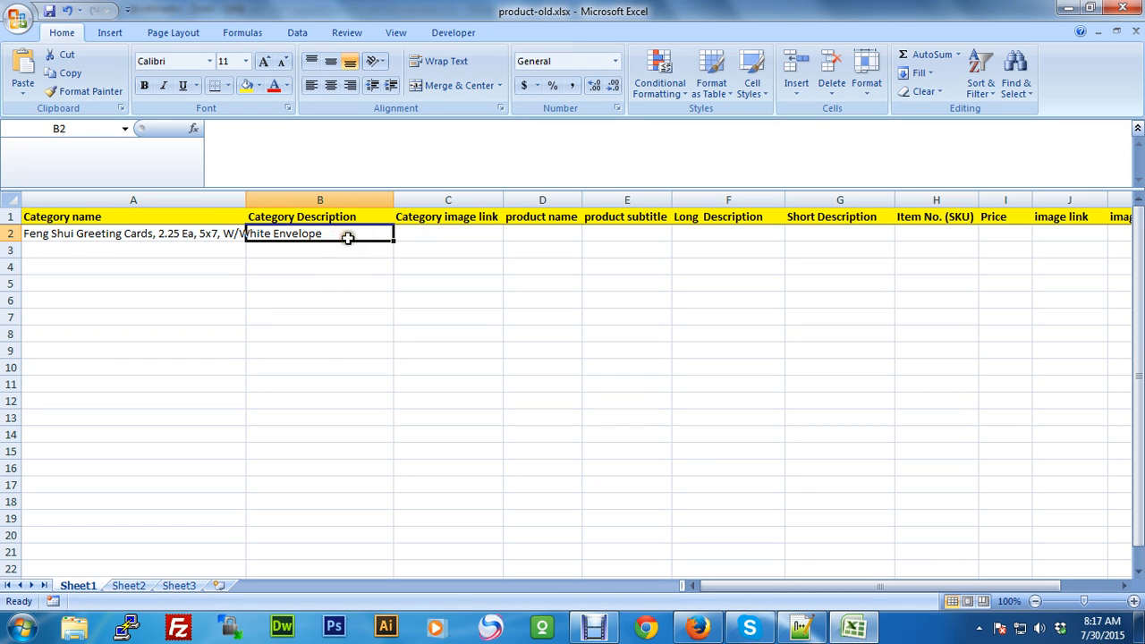
left_click(197, 233)
left_click(289, 233)
double_click(274, 232)
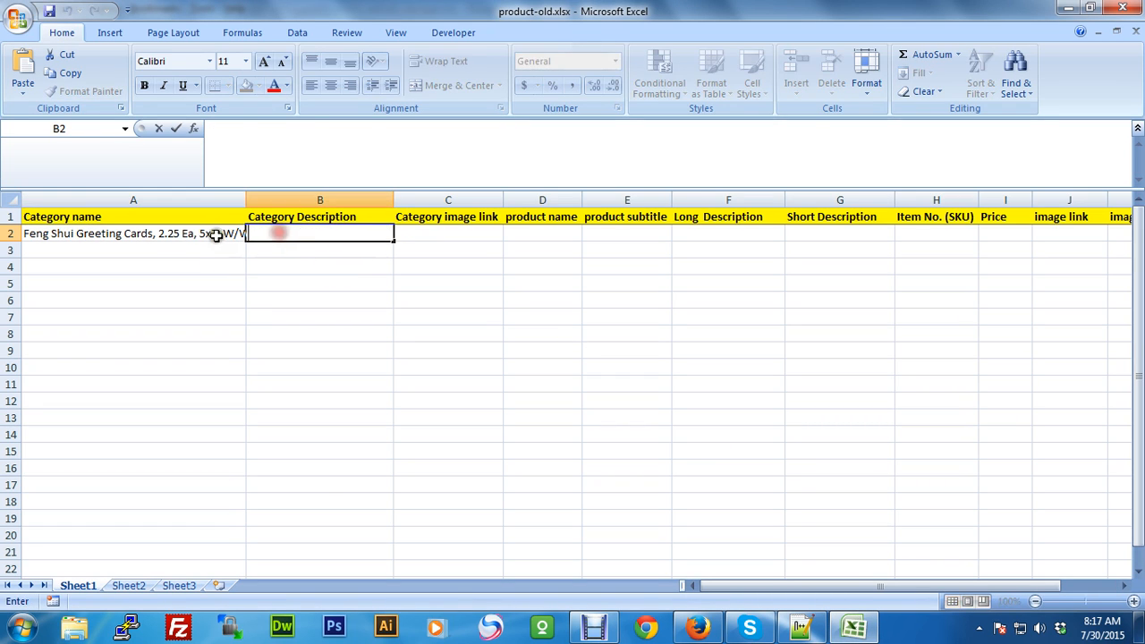
left_click(219, 230)
double_click(289, 231)
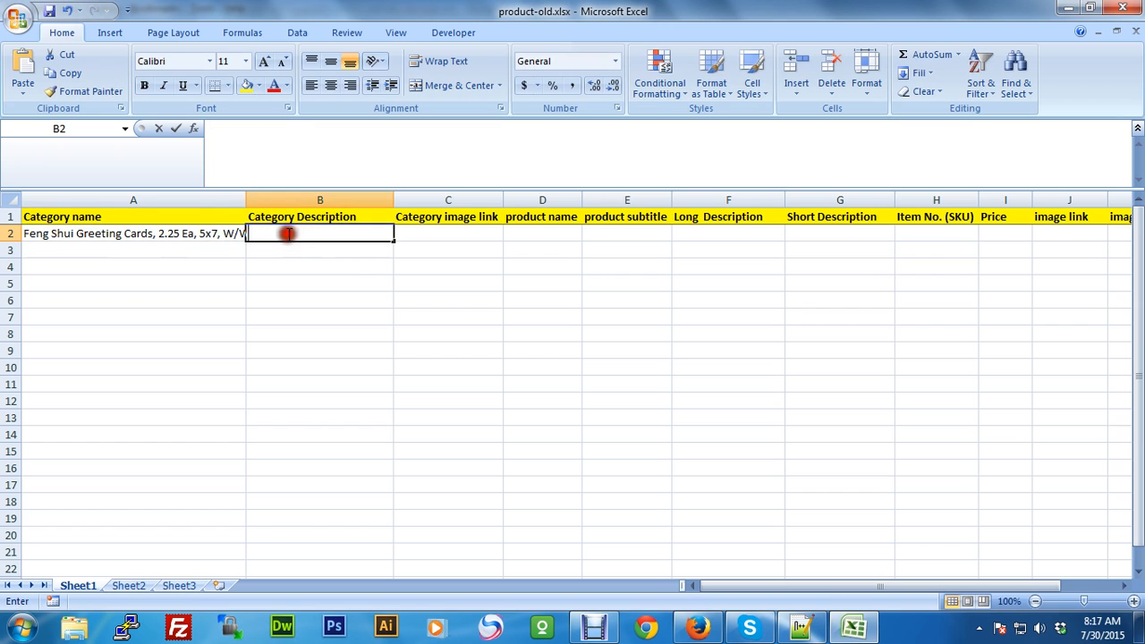
left_click(205, 234)
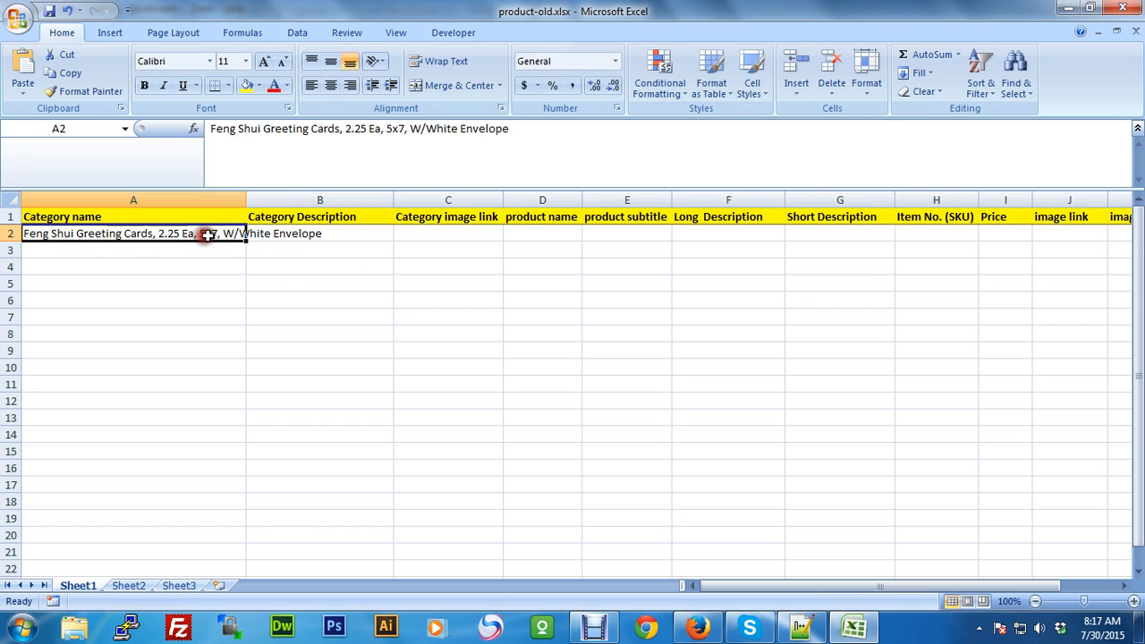
double_click(301, 234)
key("ctrl+v")
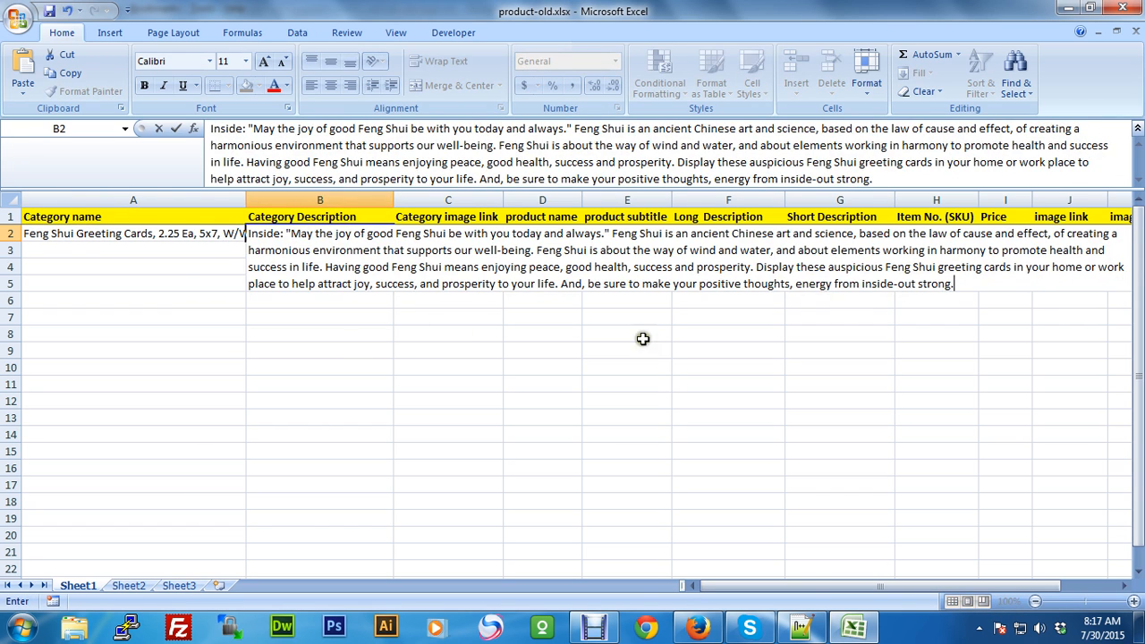
left_click(341, 300)
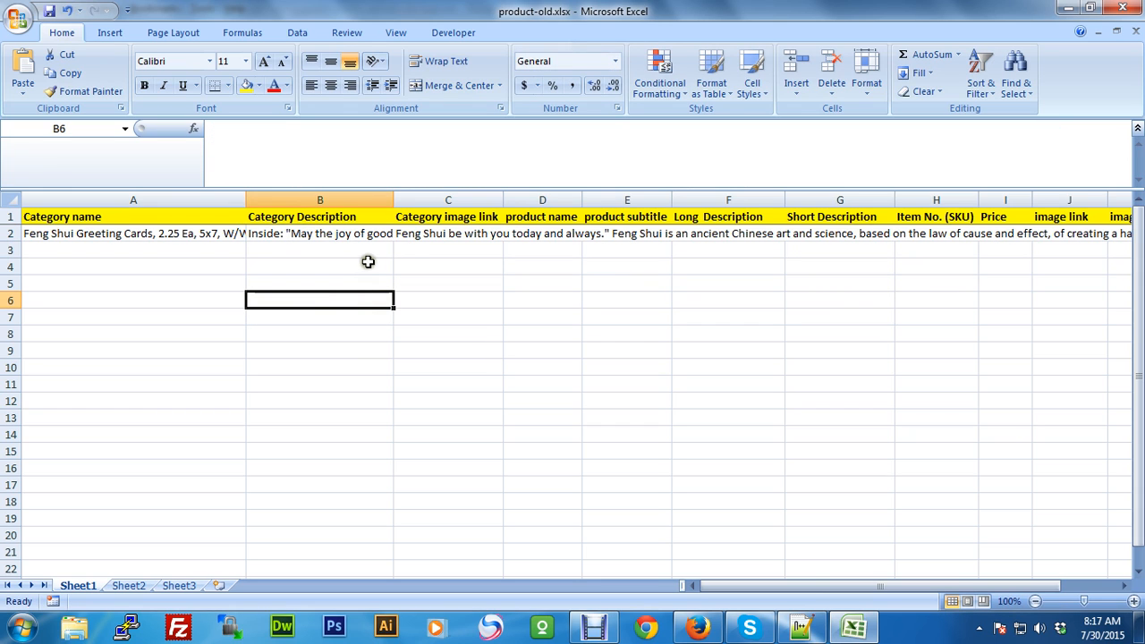
Review the Category Description text in B2 and check the Category image link column in row 2 of the sheet.
left_click(344, 232)
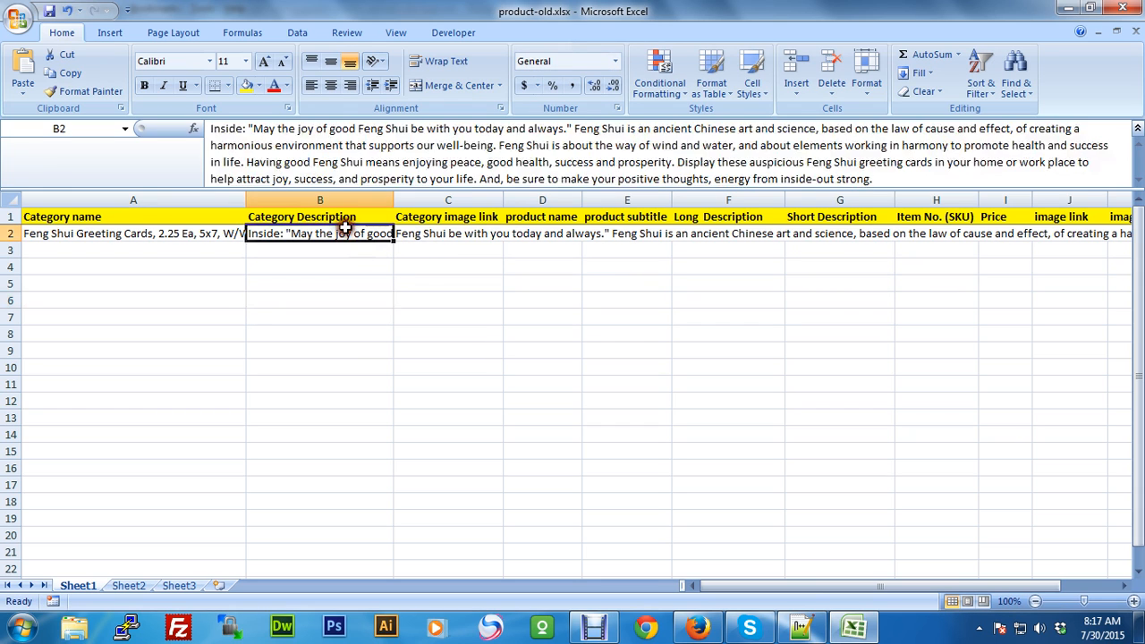
left_click(322, 218)
left_click(439, 217)
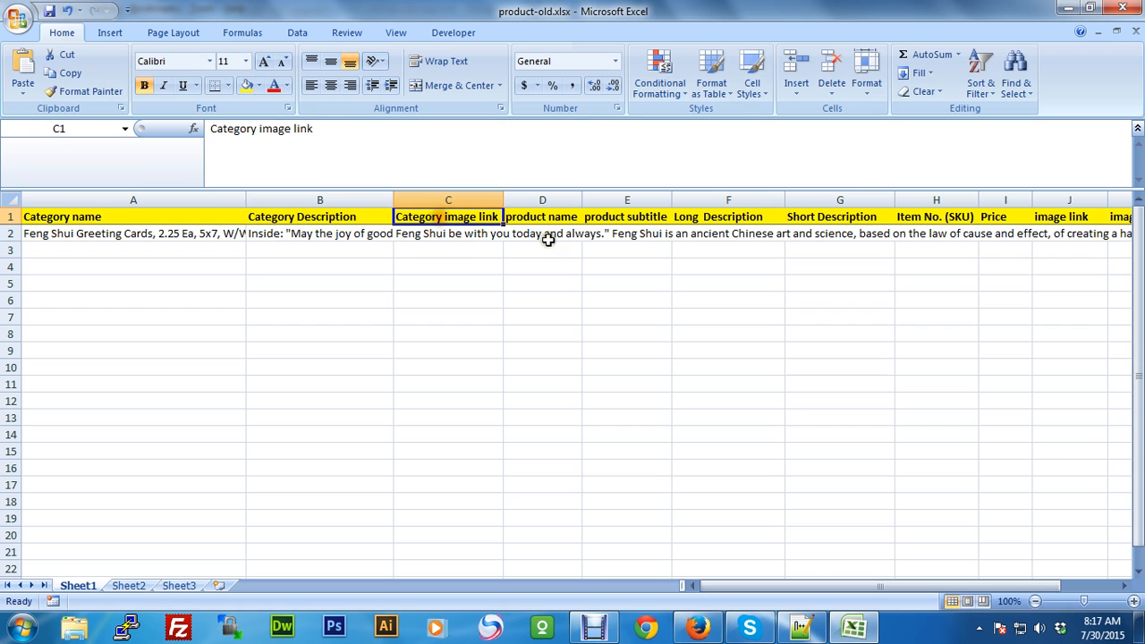
left_click(481, 234)
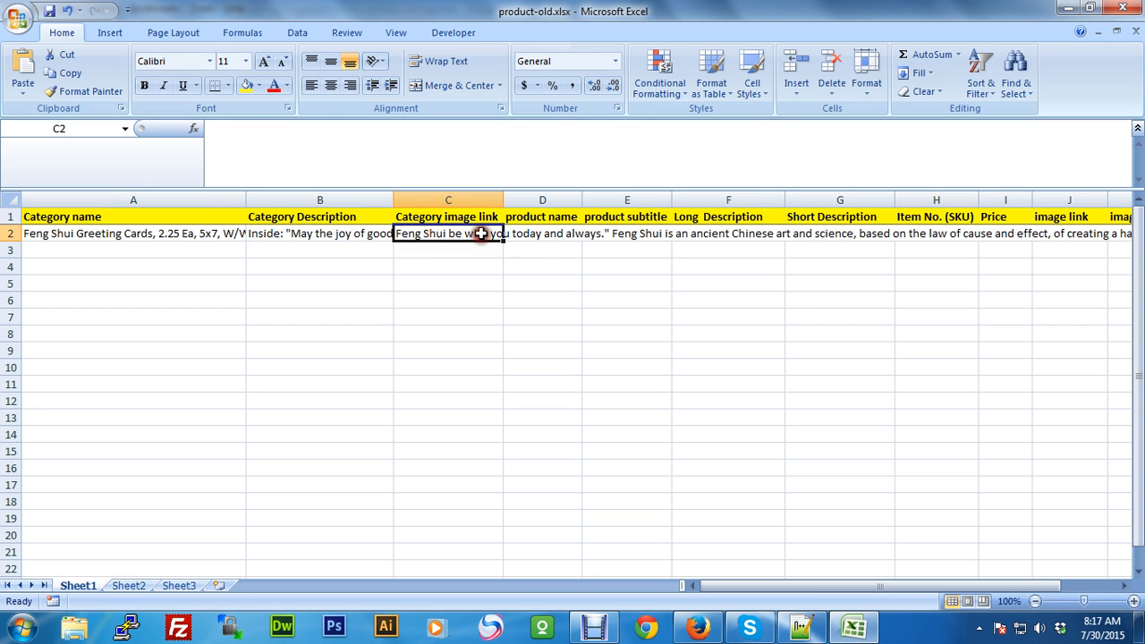
Switch to Firefox and check the Feng Shui Greeting Cards entry on the old site for a category image.
left_click(698, 628)
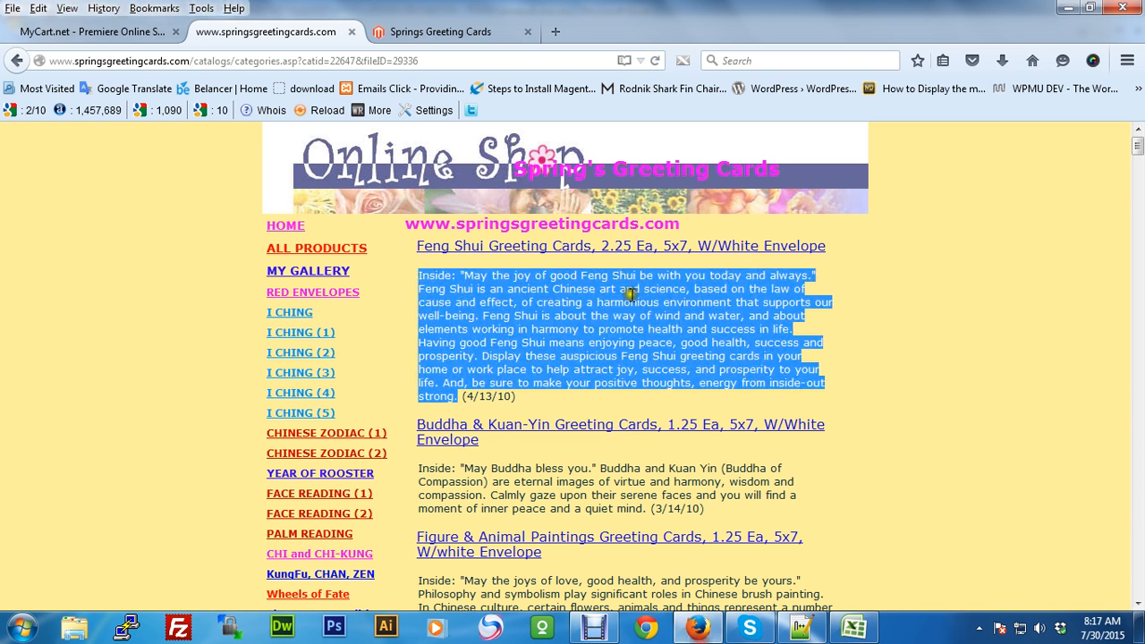
left_click(572, 282)
left_click_drag(454, 275, 617, 401)
left_click(570, 324)
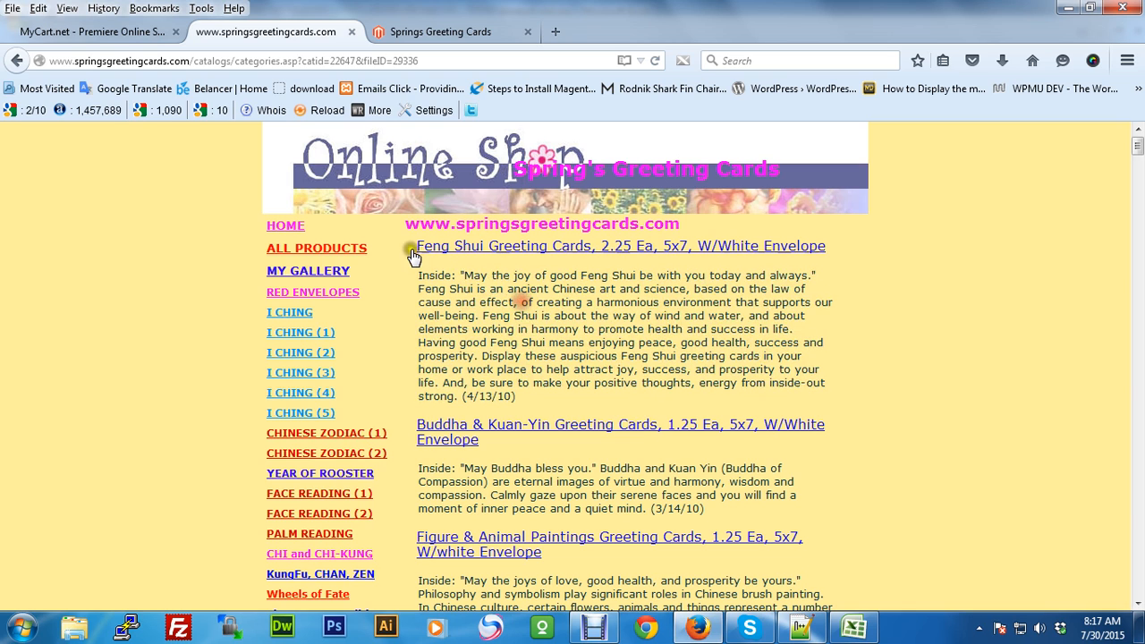
left_click_drag(481, 315, 583, 346)
left_click(742, 321)
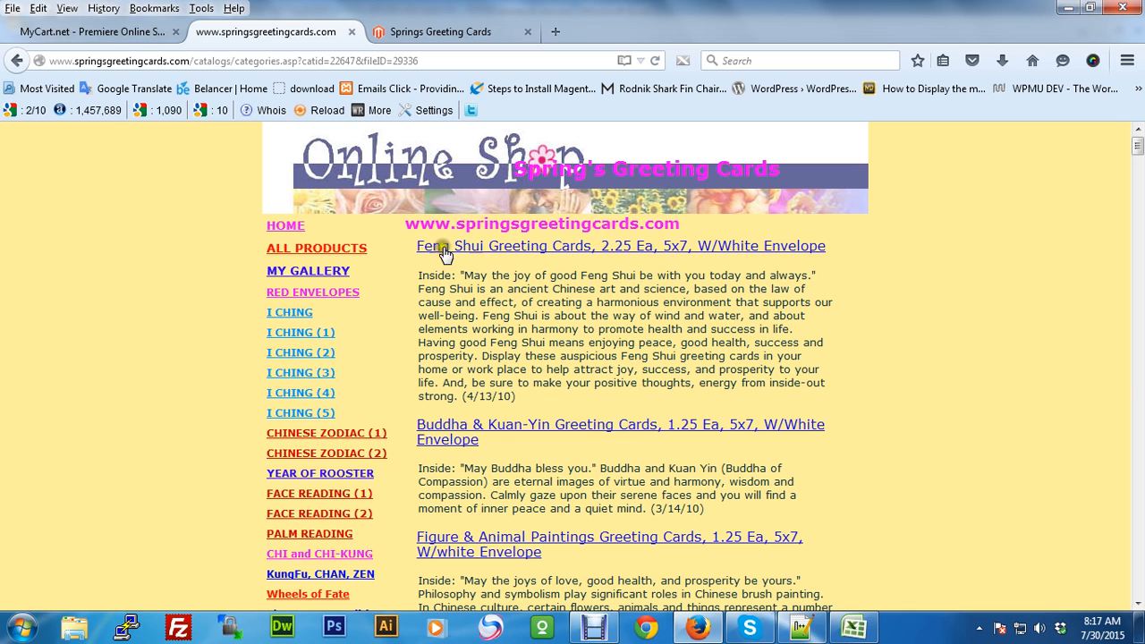
Open the Feng Shui Greeting Cards category on the old site and look through its product listing.
left_click(548, 249)
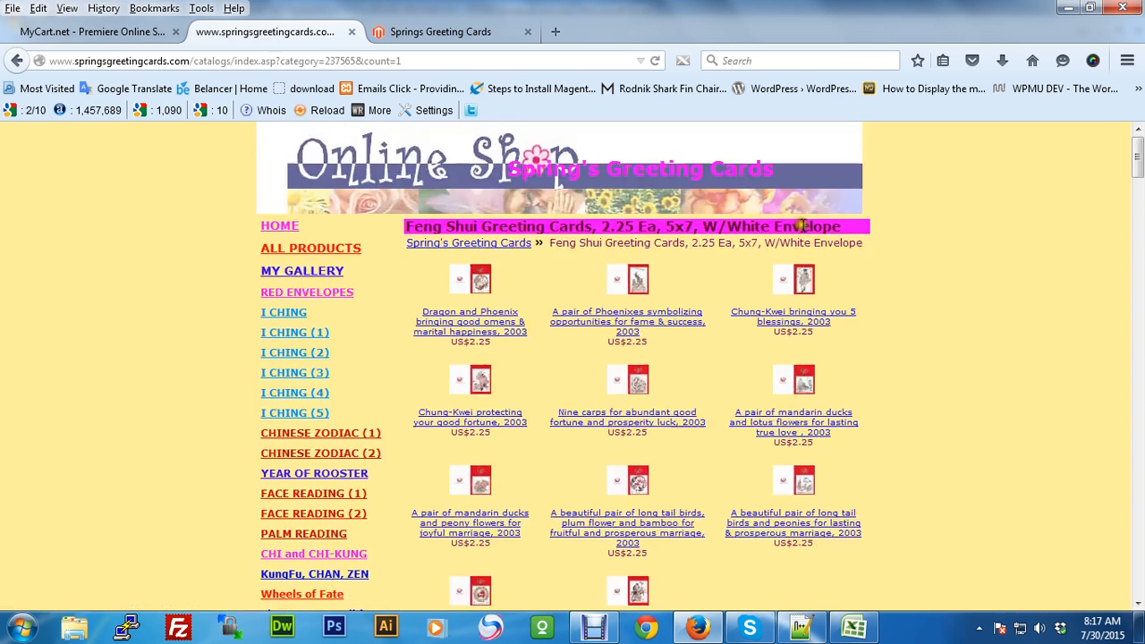
scroll(525, 302, "down", 4)
scroll(693, 300, "up", 4)
scroll(503, 319, "down", 2)
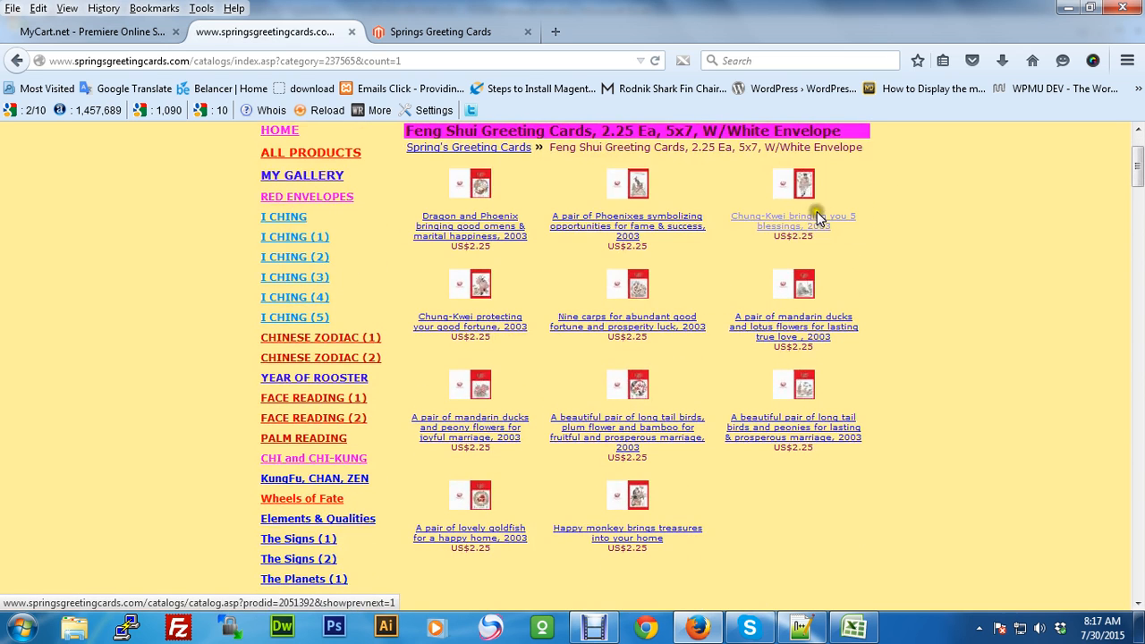
scroll(807, 438, "up", 2)
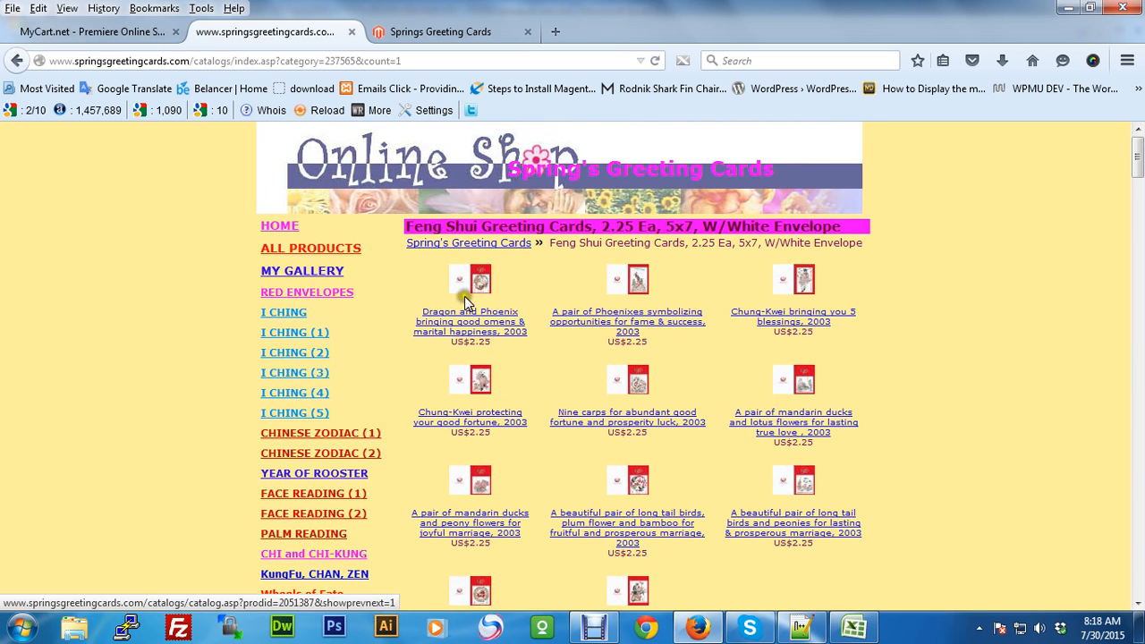
Open the product page of "Dragon and Phoenix bringing good omens & marital happiness, 2003" in a new browser tab.
left_click(476, 328, "ctrl")
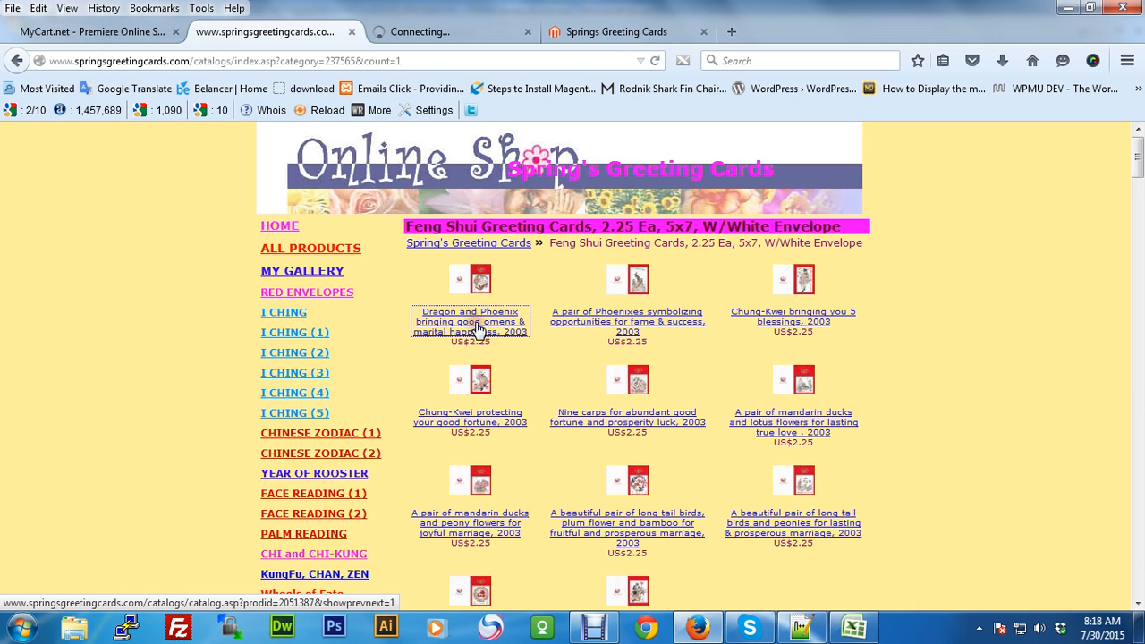
right_click(475, 325)
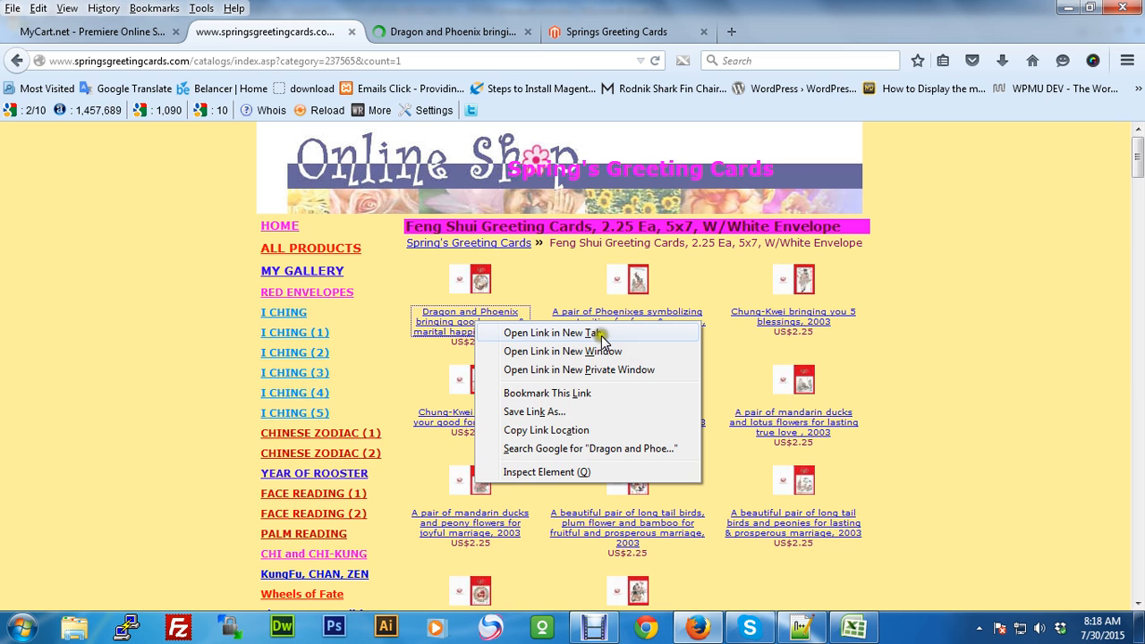
left_click(429, 34)
left_click(432, 34)
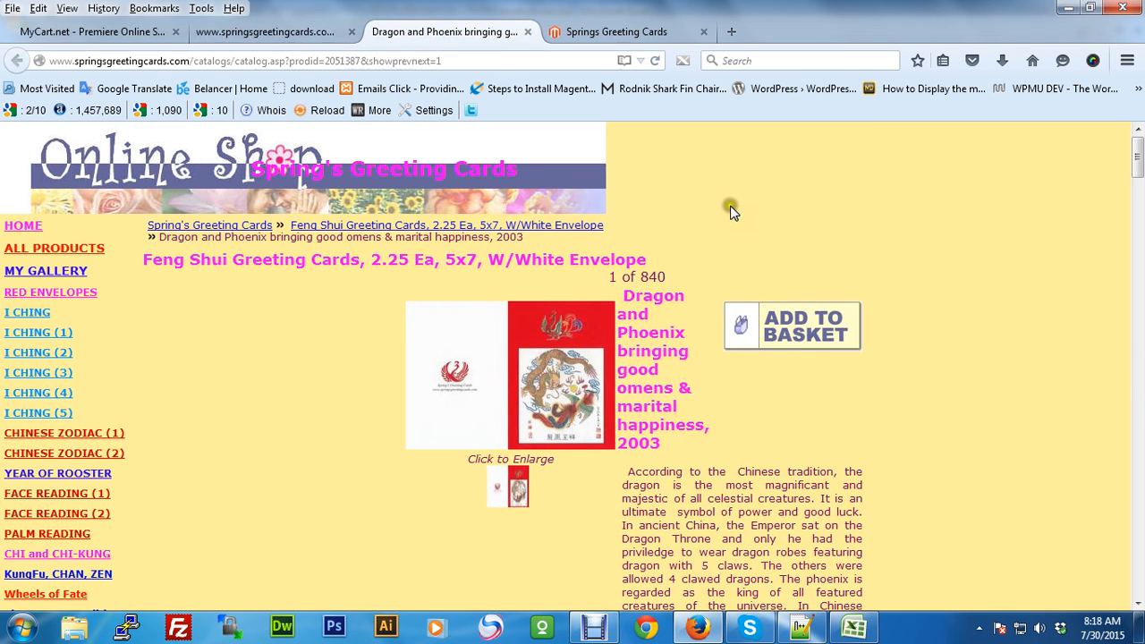
Copy the product title "Dragon and Phoenix bringing good omens & marital happiness, 2003" into cell D2 under product name in Excel.
scroll(743, 218, "down", 2)
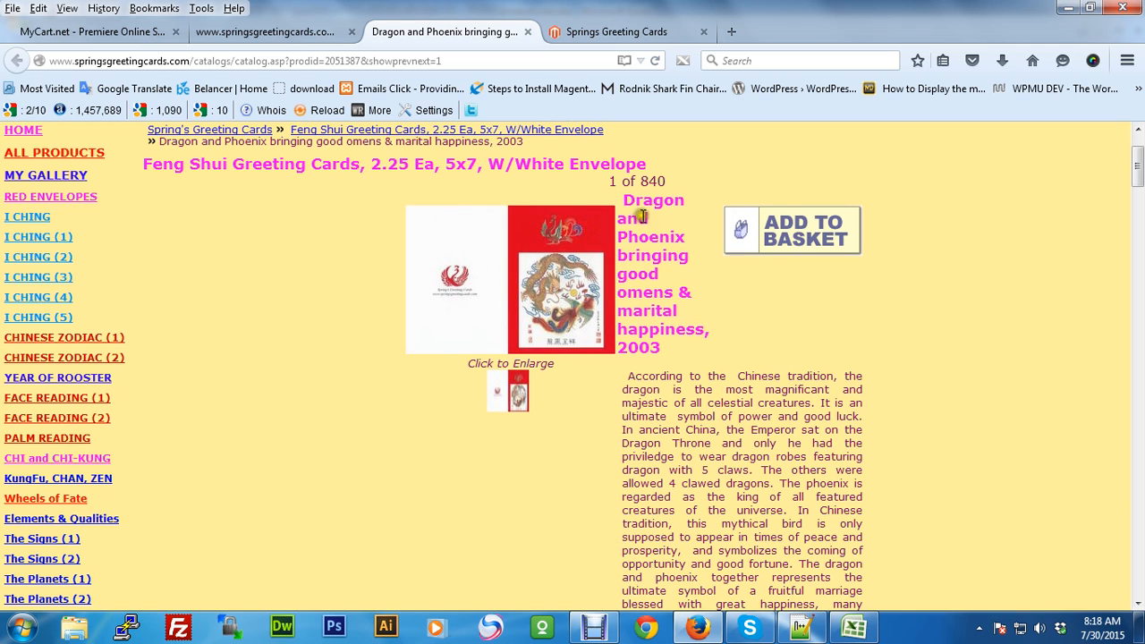
left_click_drag(627, 199, 663, 347)
key("ctrl+c")
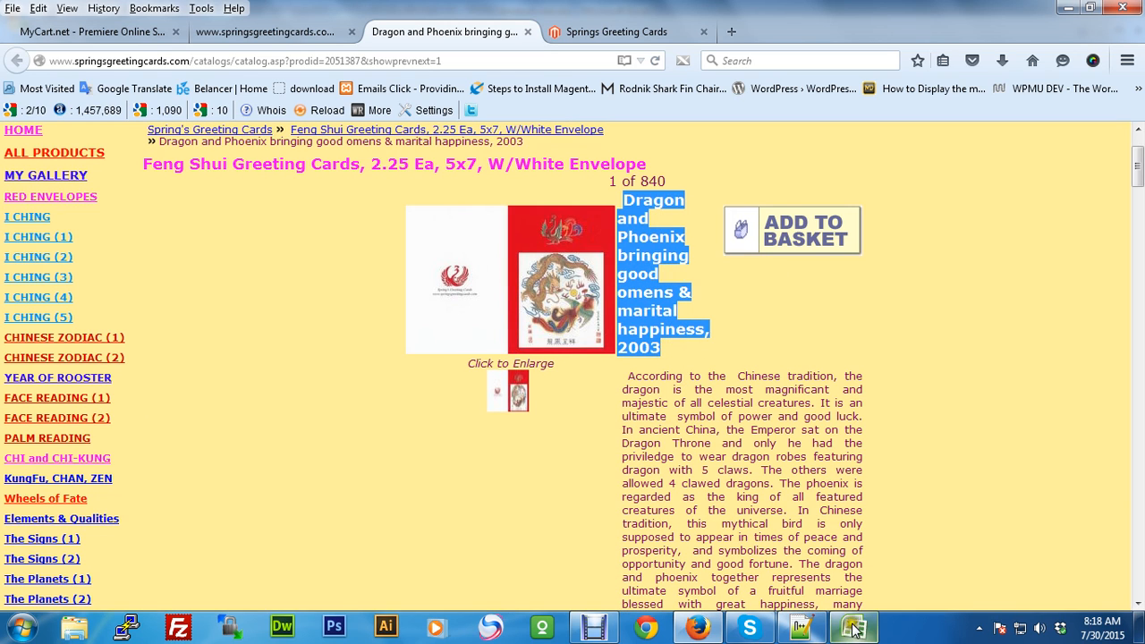
left_click(854, 627)
left_click(541, 218)
left_click(541, 233)
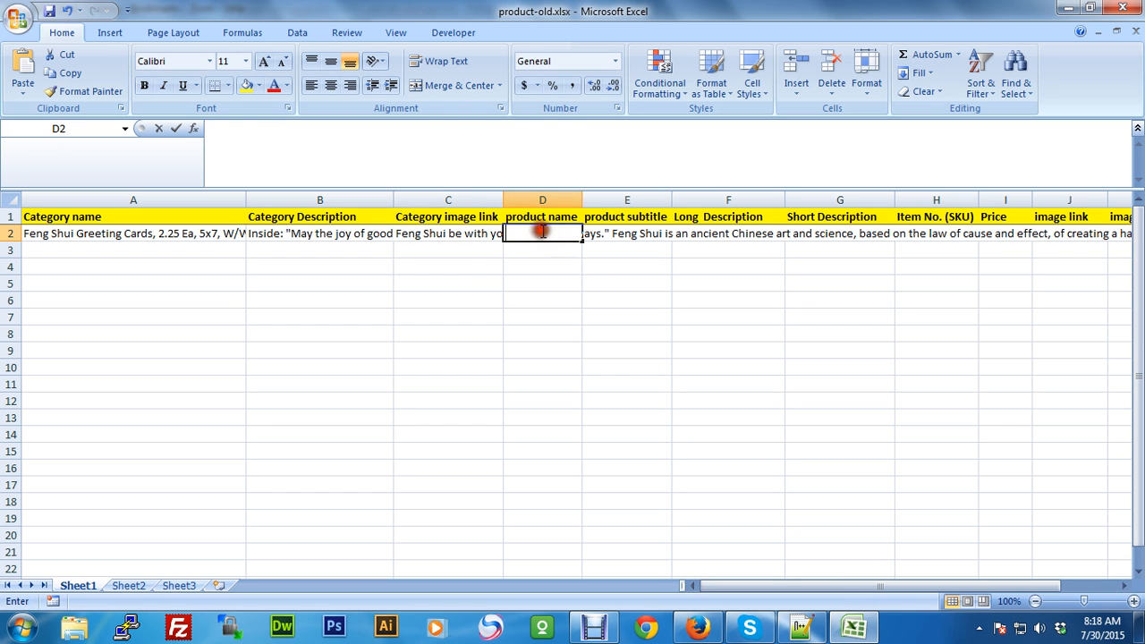
key("ctrl+v")
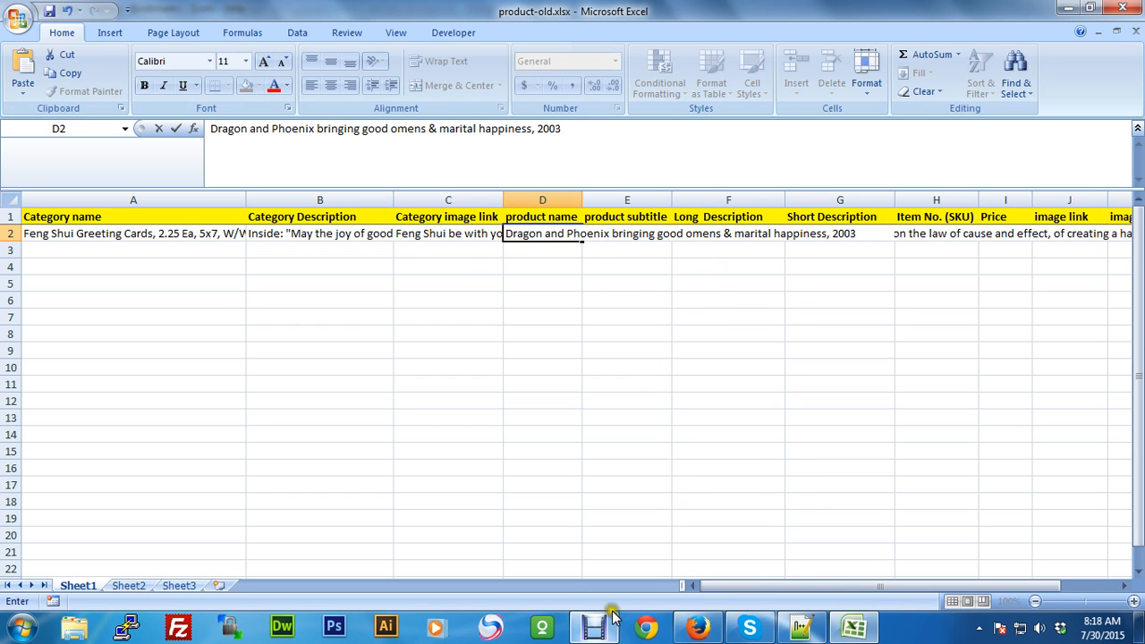
Copy the full Dragon and Phoenix description paragraph from the product page in Firefox into cell F2 under Long Description in Excel.
left_click(698, 628)
scroll(690, 355, "down", 4)
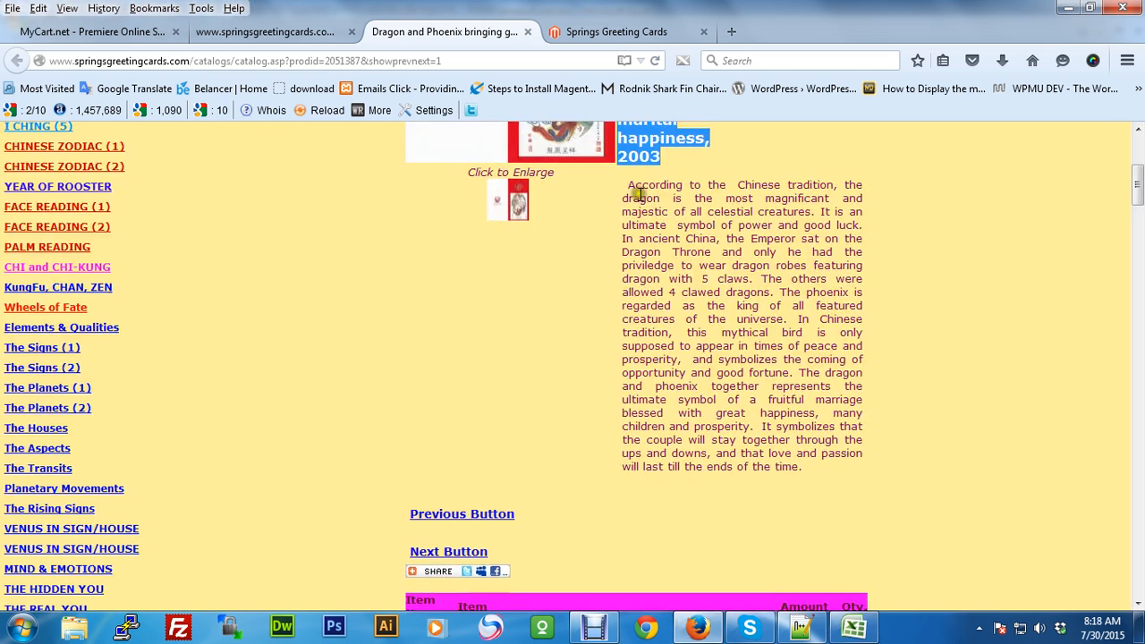
left_click_drag(628, 186, 822, 483)
key("ctrl+c")
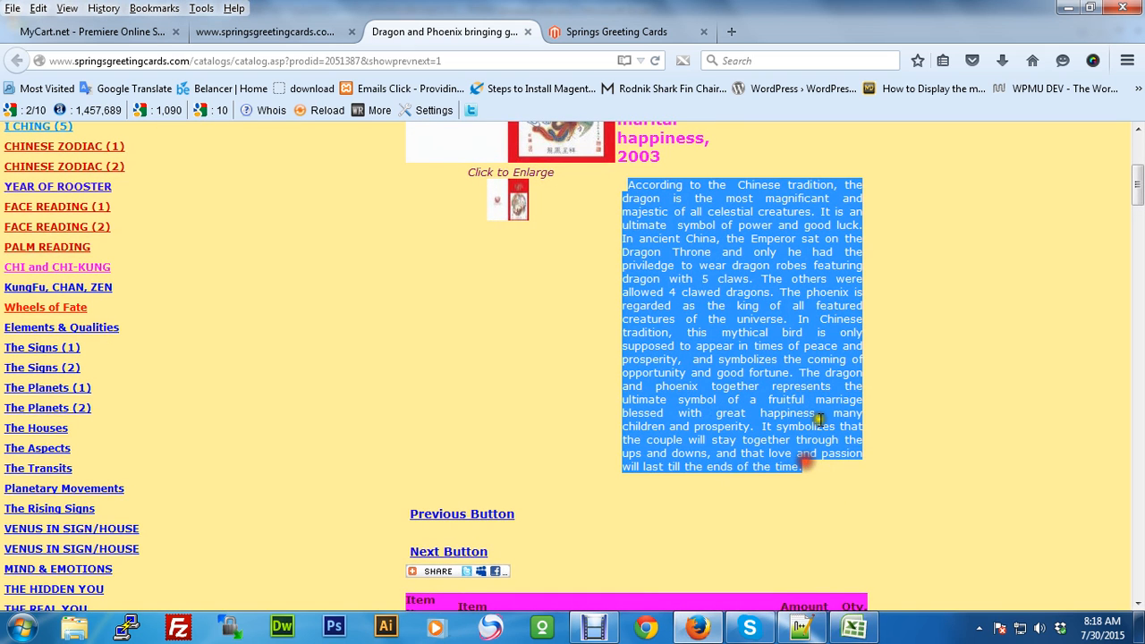
left_click(854, 628)
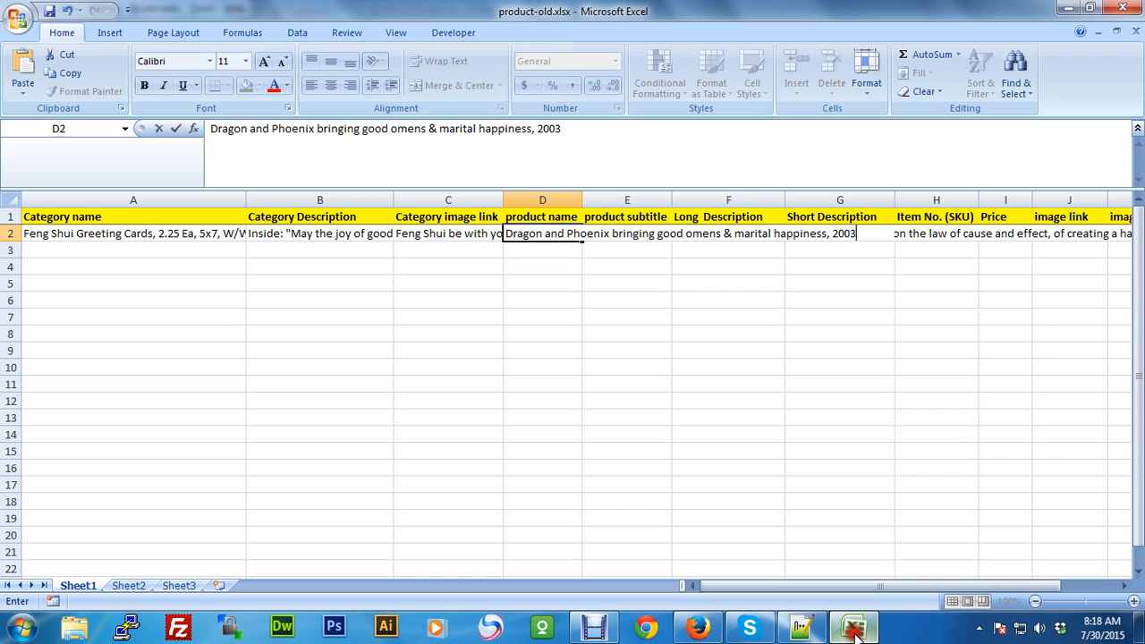
left_click(670, 263)
double_click(706, 234)
key("ctrl+v")
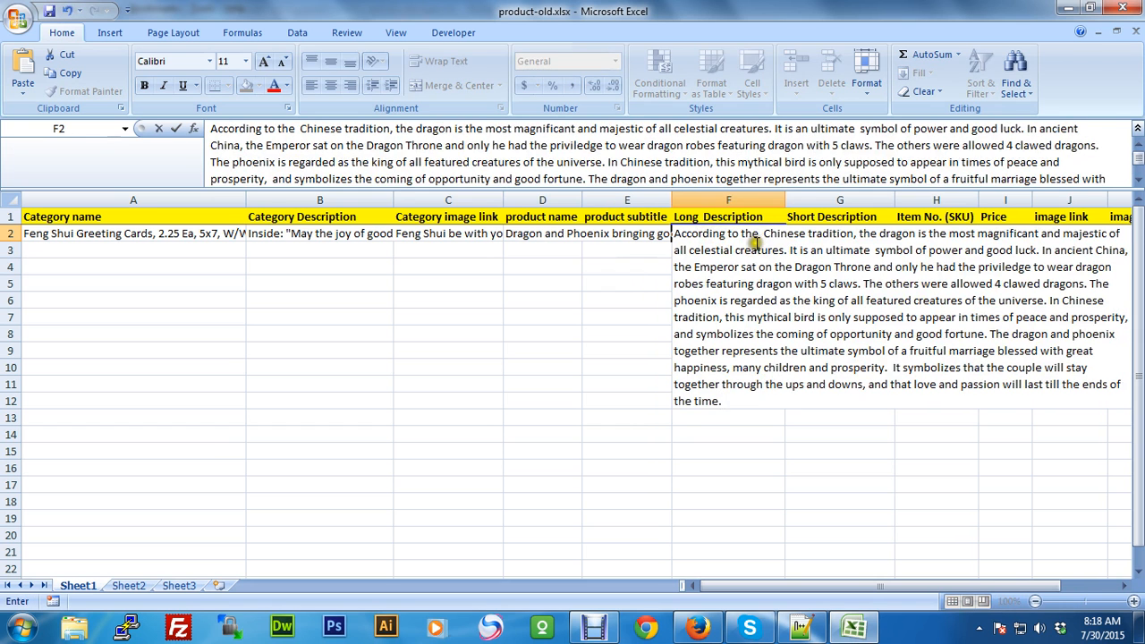
left_click(702, 435)
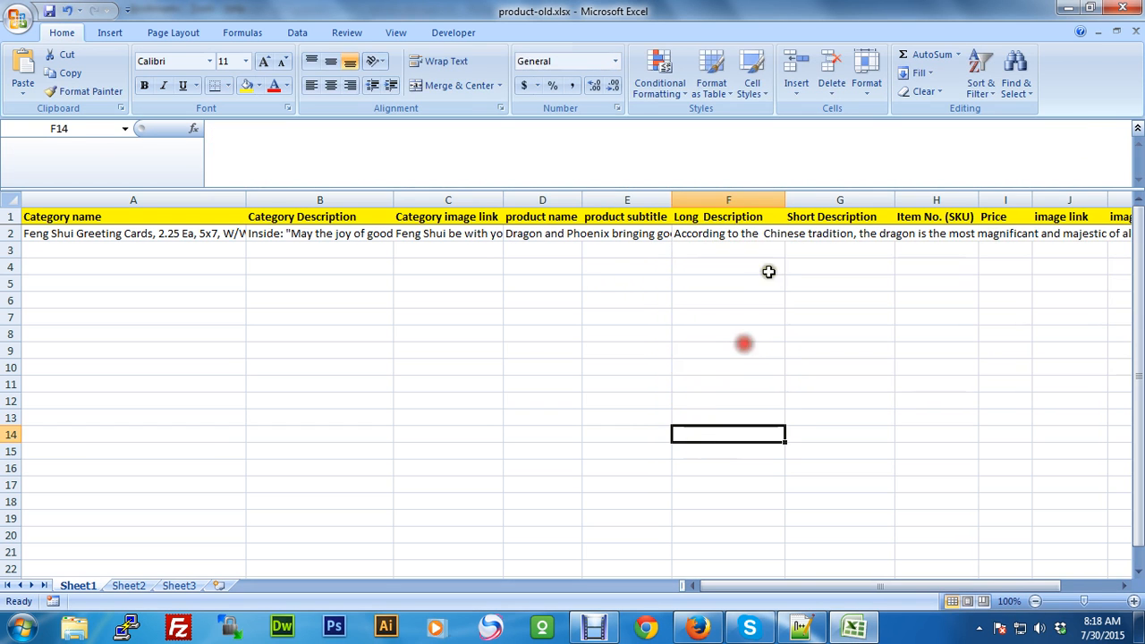
Transfer the item number 8-18169 from the product page's item table in Firefox into cell H2 under Item No. (SKU) in Excel.
left_click(697, 628)
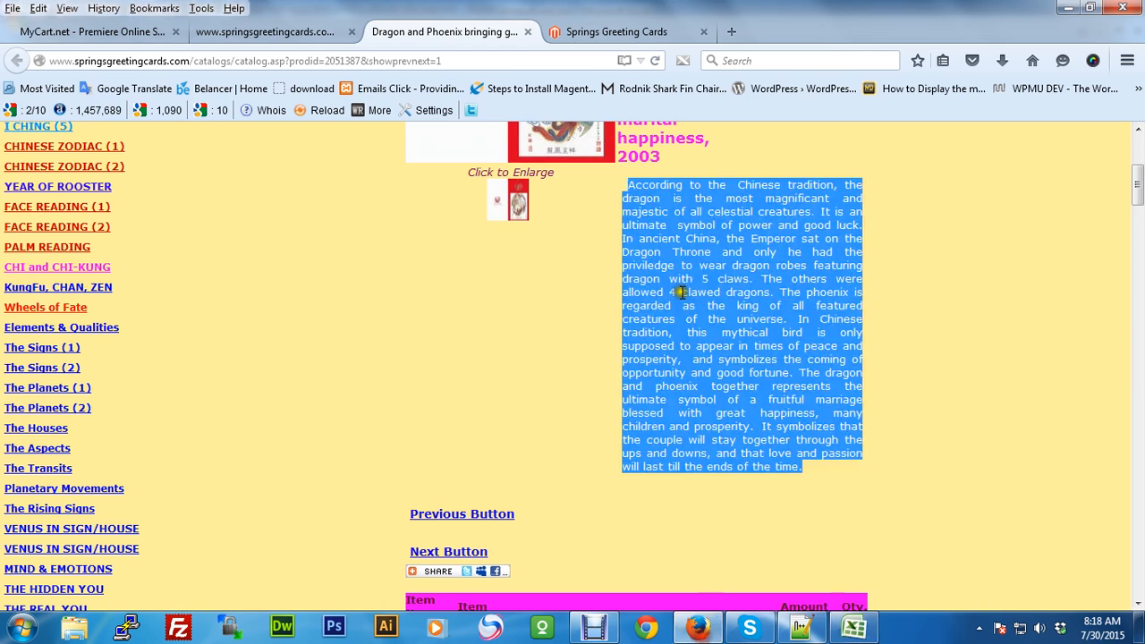
scroll(690, 250, "down", 5)
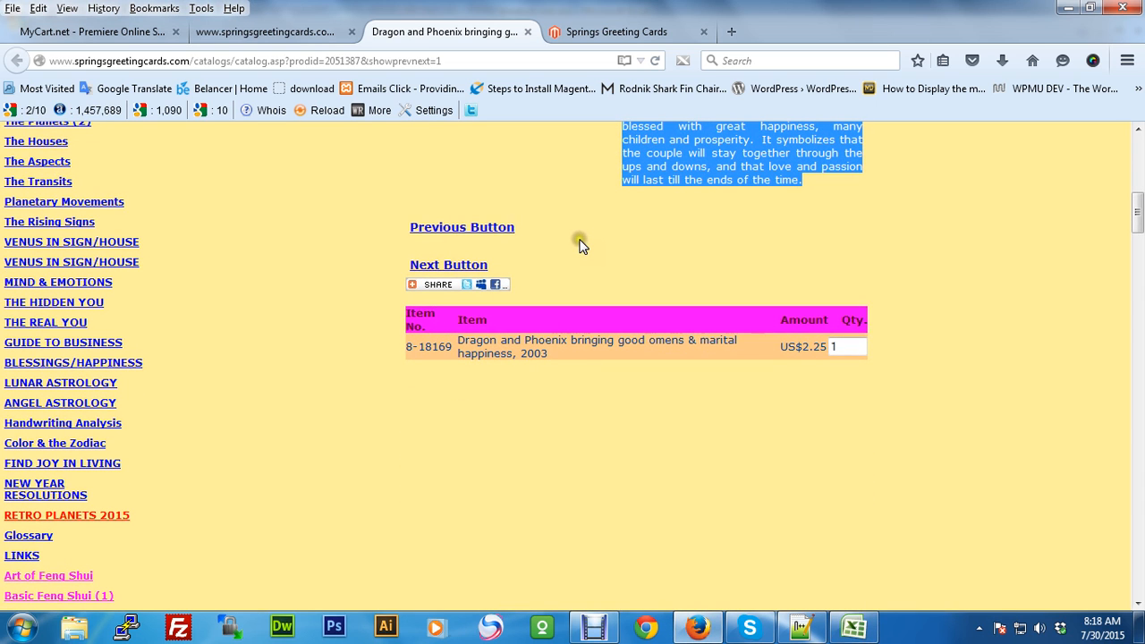
scroll(683, 210, "up", 6)
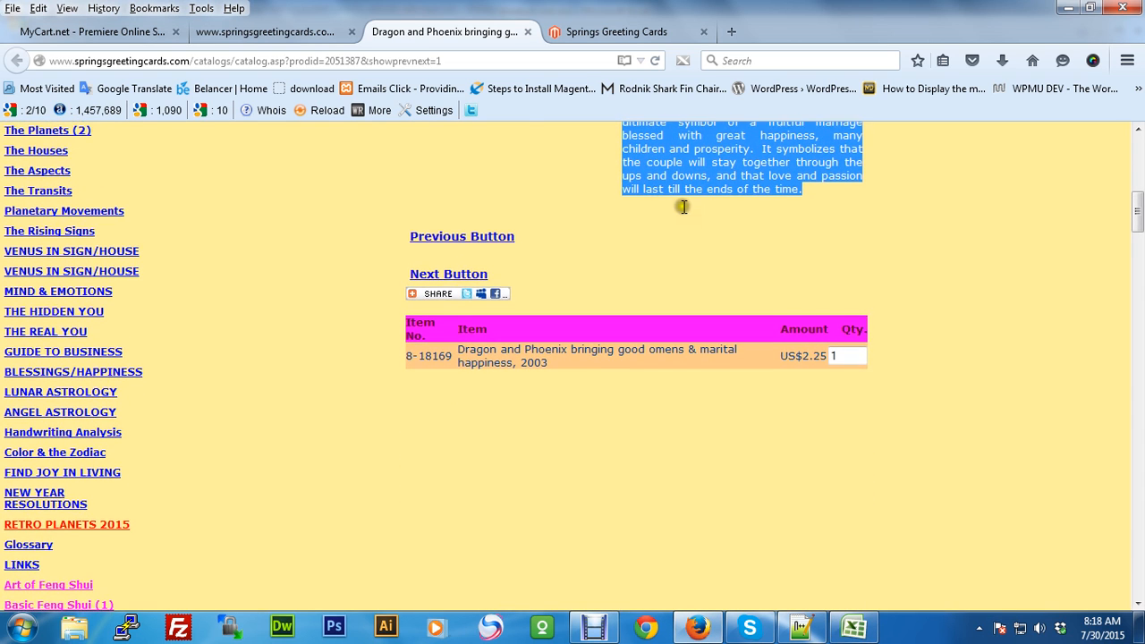
scroll(697, 301, "down", 6)
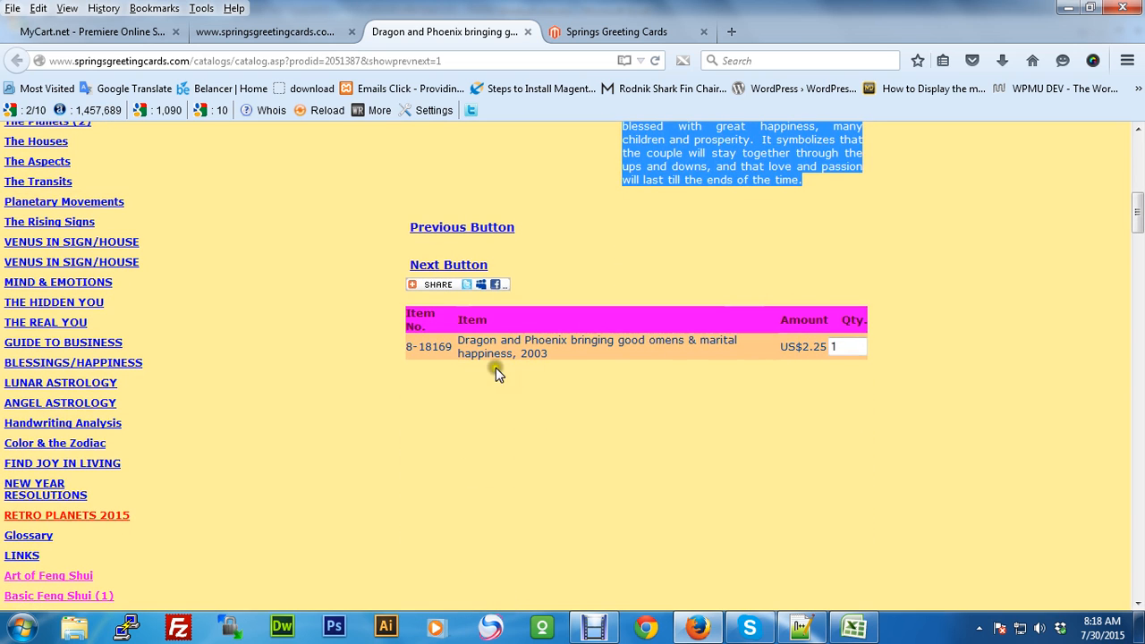
left_click(416, 320)
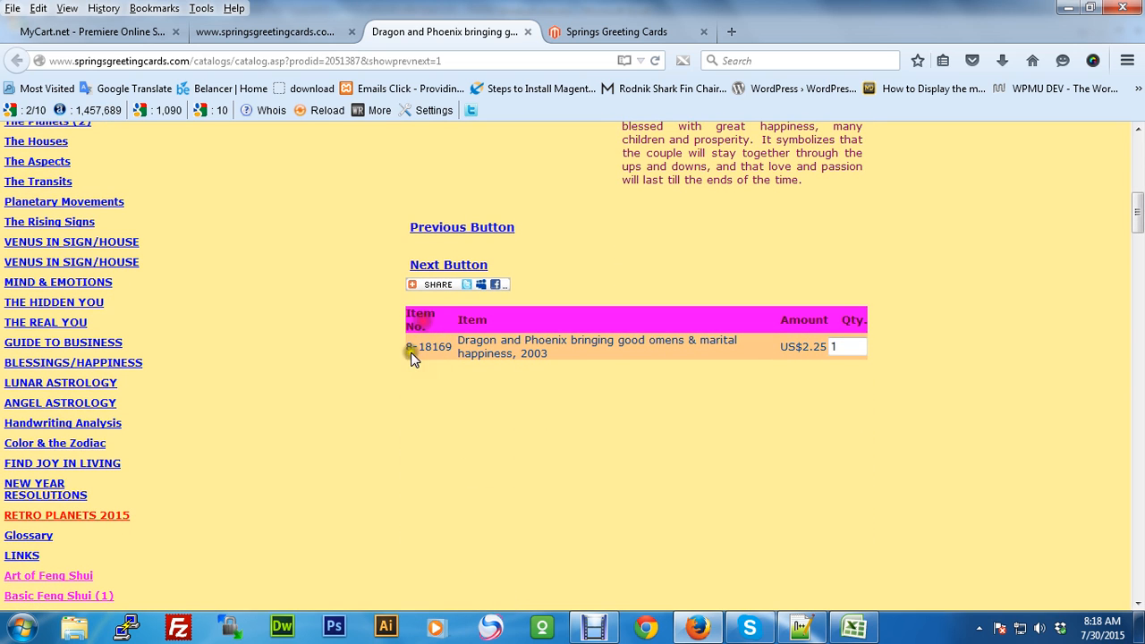
left_click_drag(408, 348, 450, 346)
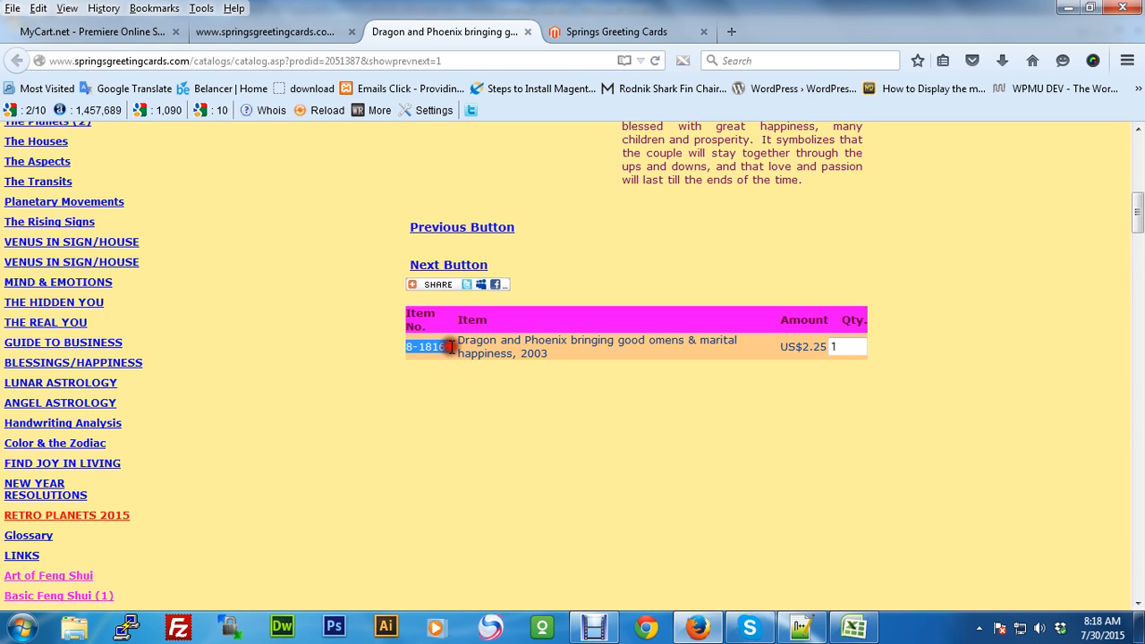
left_click(854, 625)
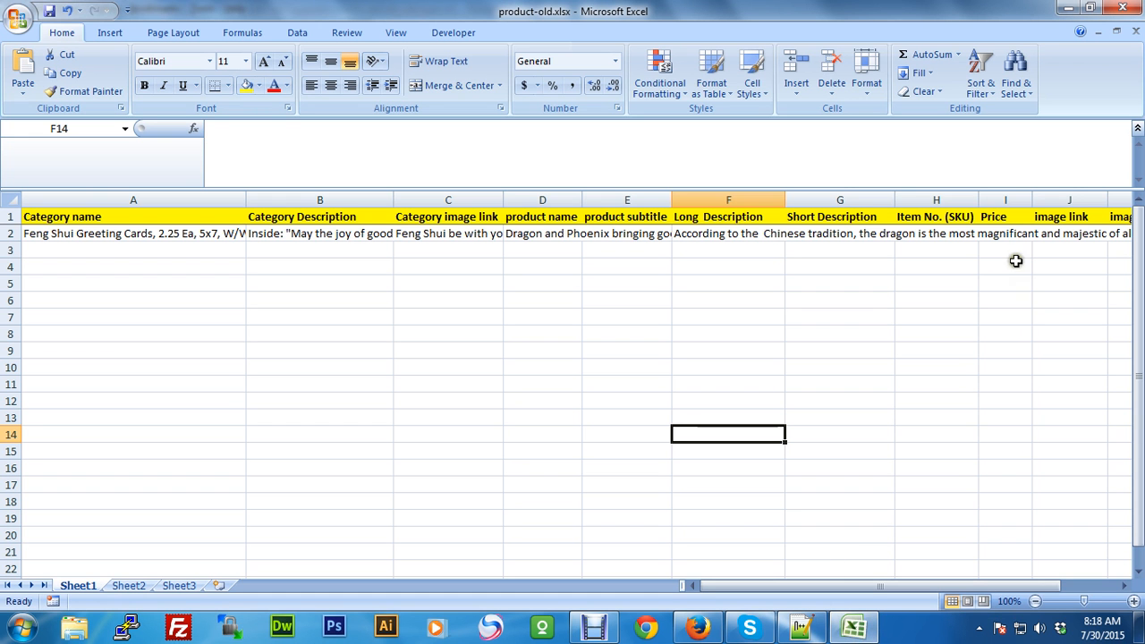
double_click(950, 239)
type("8-18169")
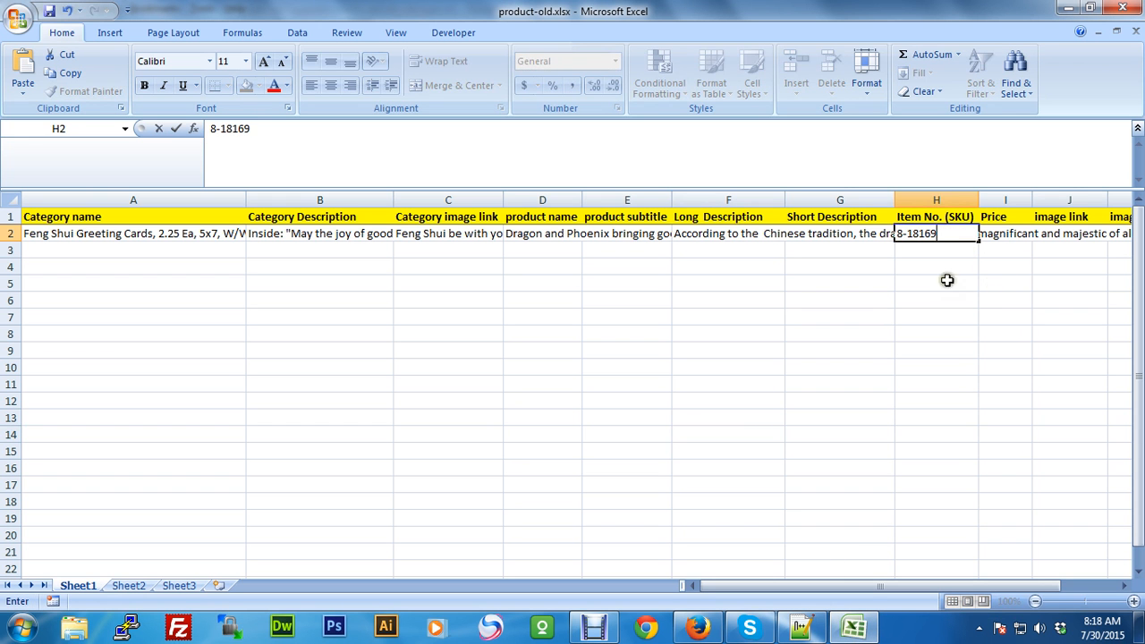
left_click(953, 219)
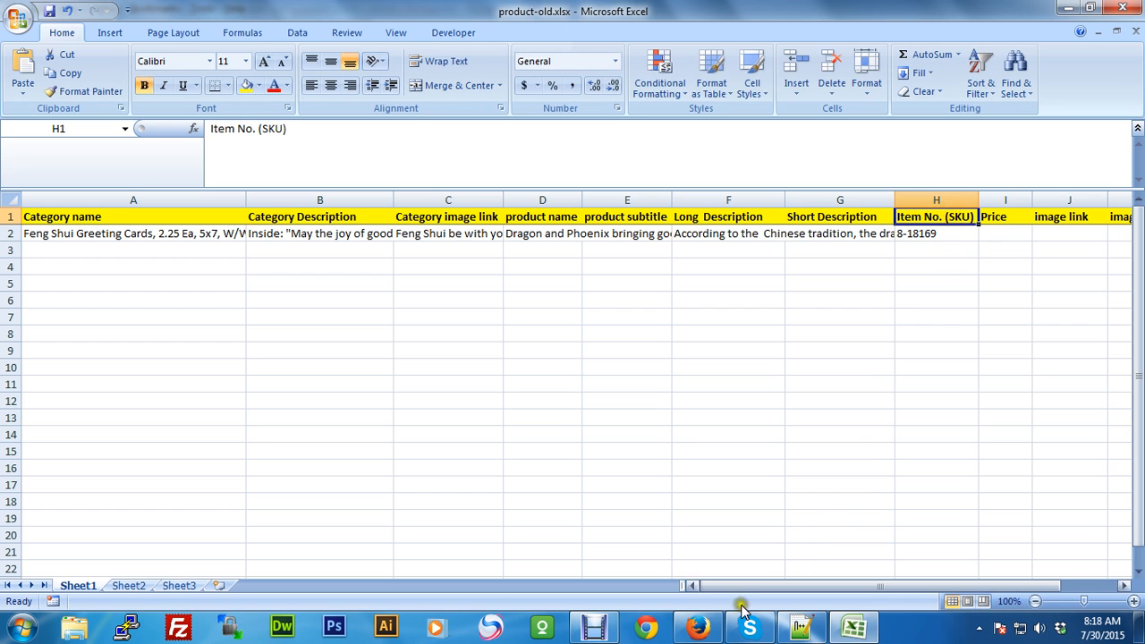
Enter the product's price 2.25, without the currency, from the Firefox item table into cell I2 under Price in Excel.
left_click(697, 625)
left_click_drag(461, 321, 548, 357)
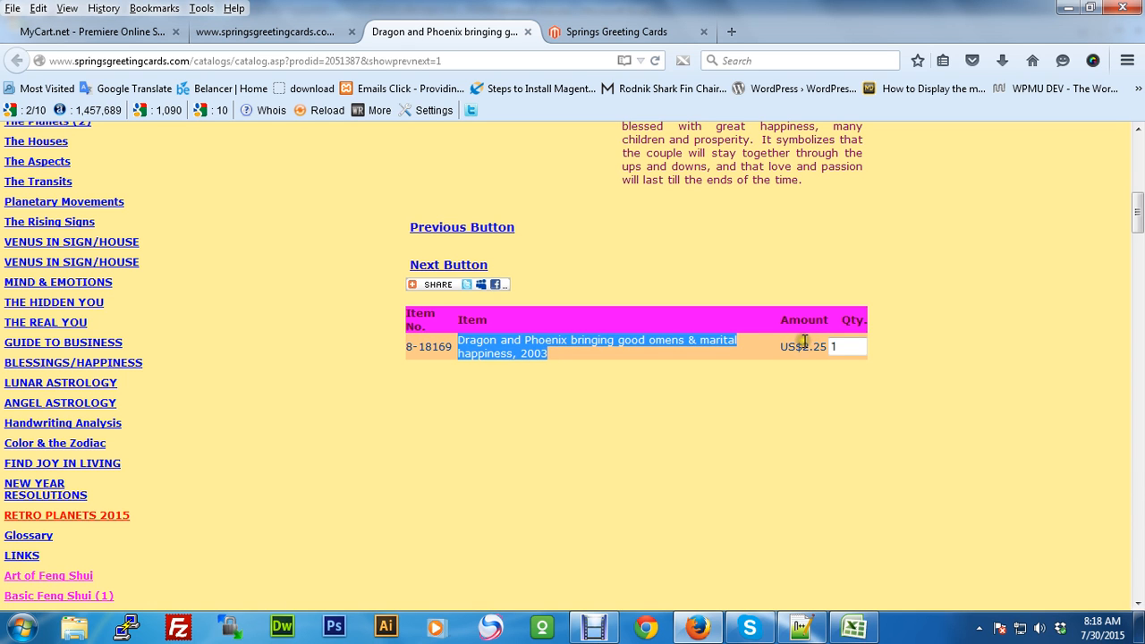
left_click_drag(804, 342, 827, 345)
left_click(854, 627)
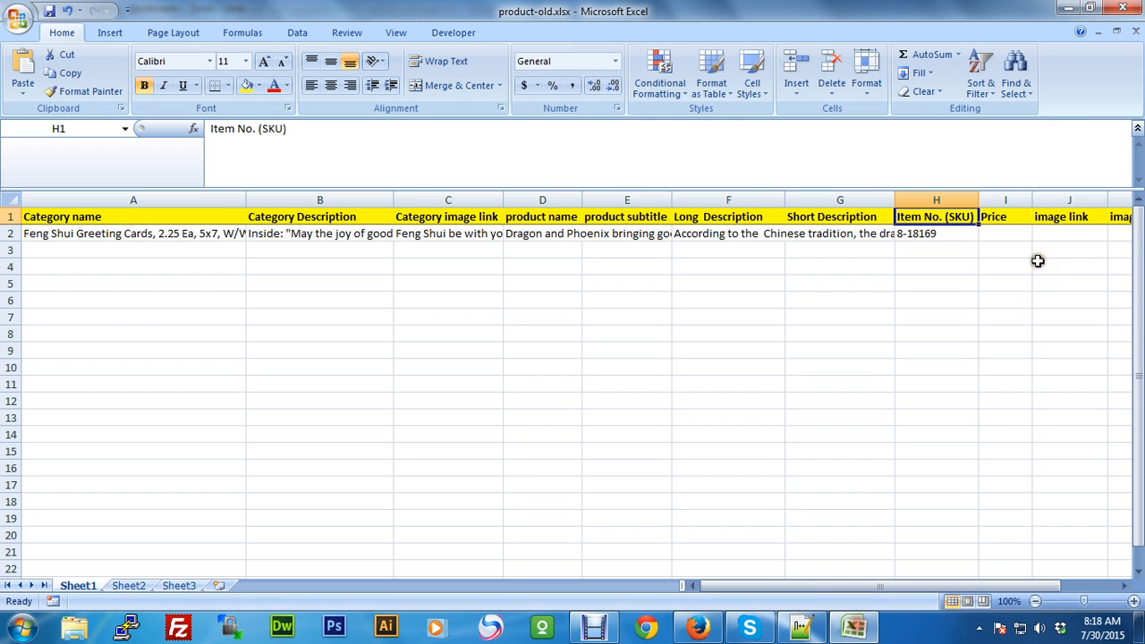
left_click(1009, 233)
type("2.25")
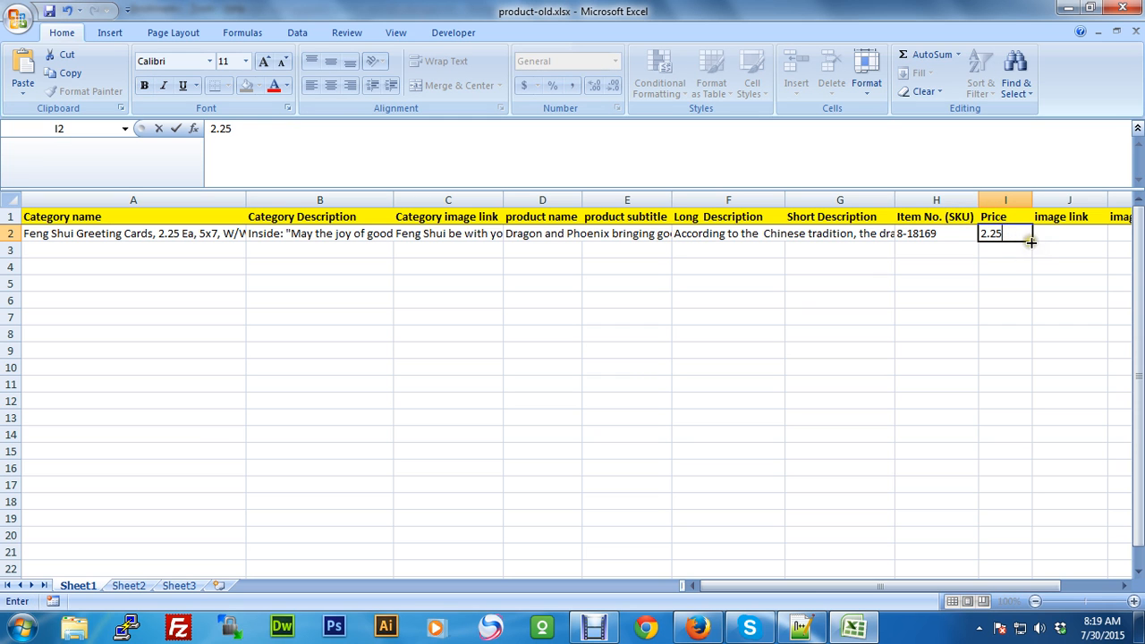
left_click(698, 627)
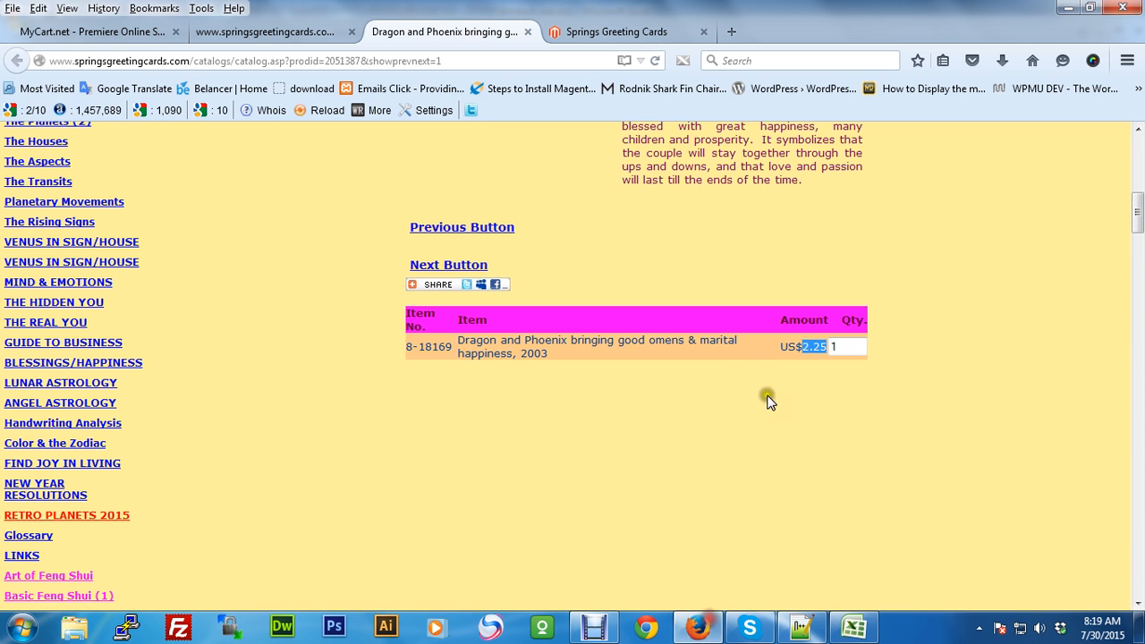
left_click(853, 627)
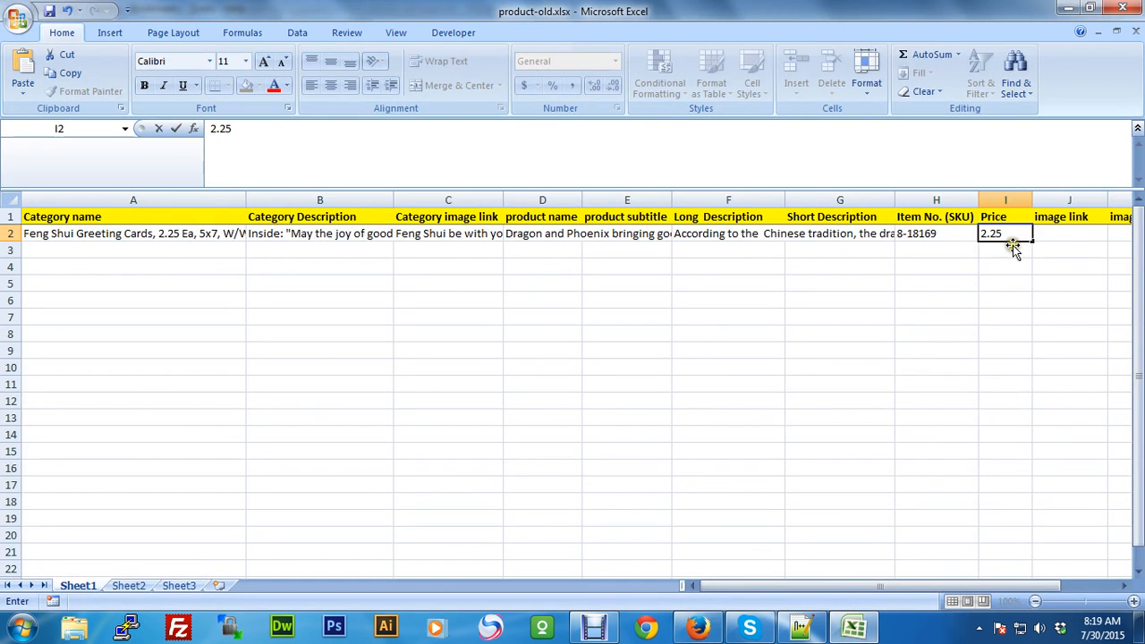
Select cell J2 under image link in row 2 for the product's image link.
left_click(1060, 219)
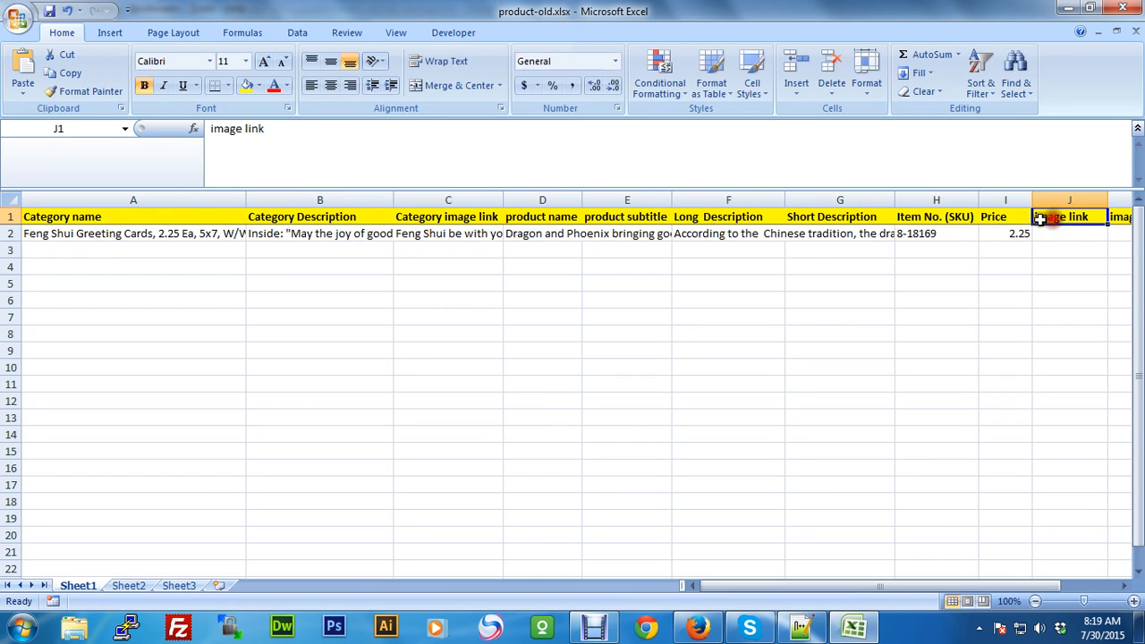
left_click(693, 219)
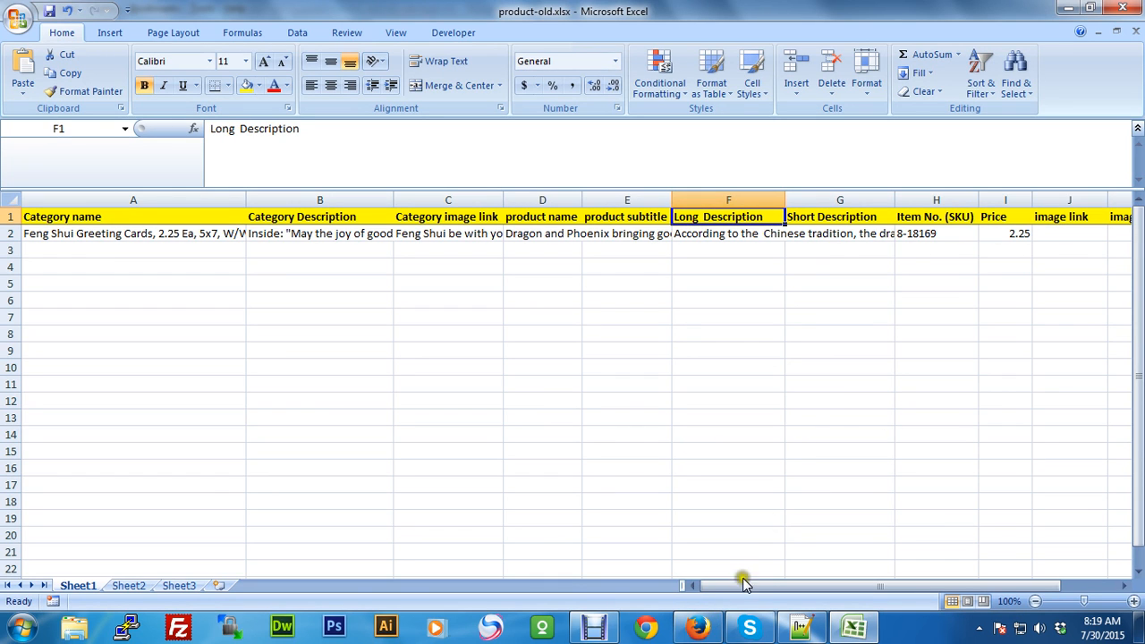
left_click(1073, 235)
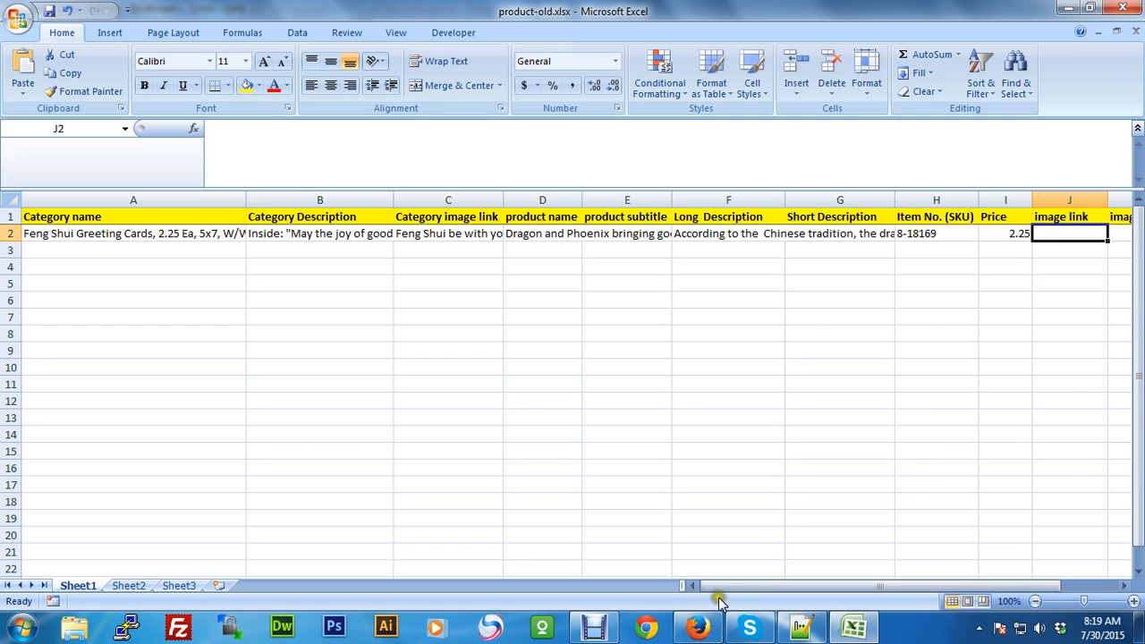
left_click_drag(715, 590, 801, 581)
left_click(686, 221)
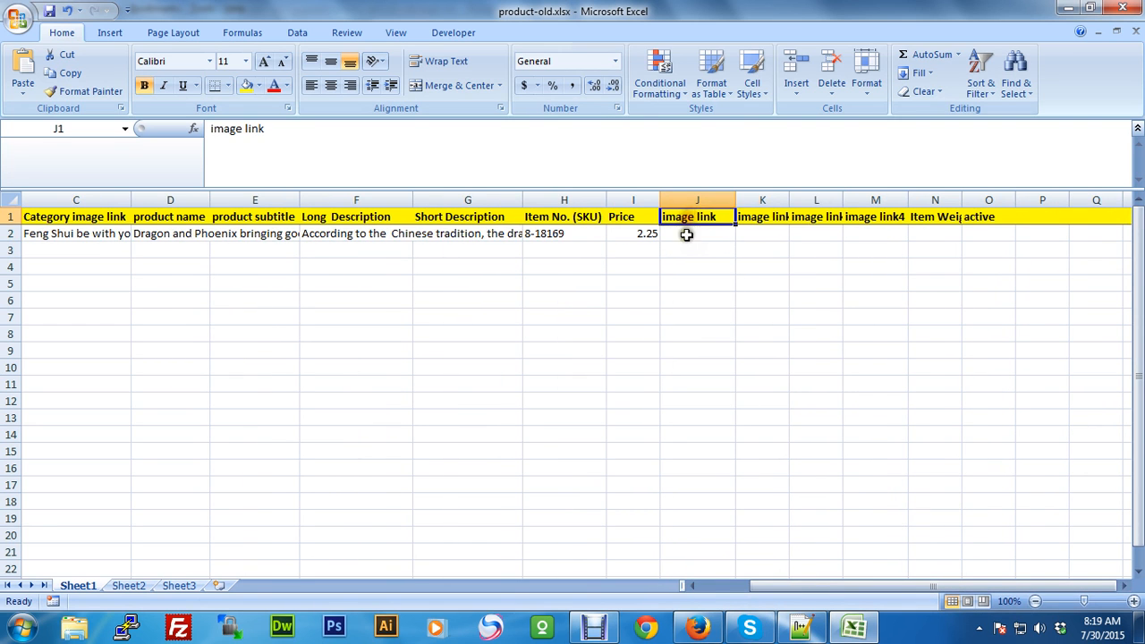
left_click(686, 235)
In Firefox, enlarge the Dragon and Phoenix card's thumbnail, inspect the link options offered for the enlarged picture, and close it.
left_click(695, 626)
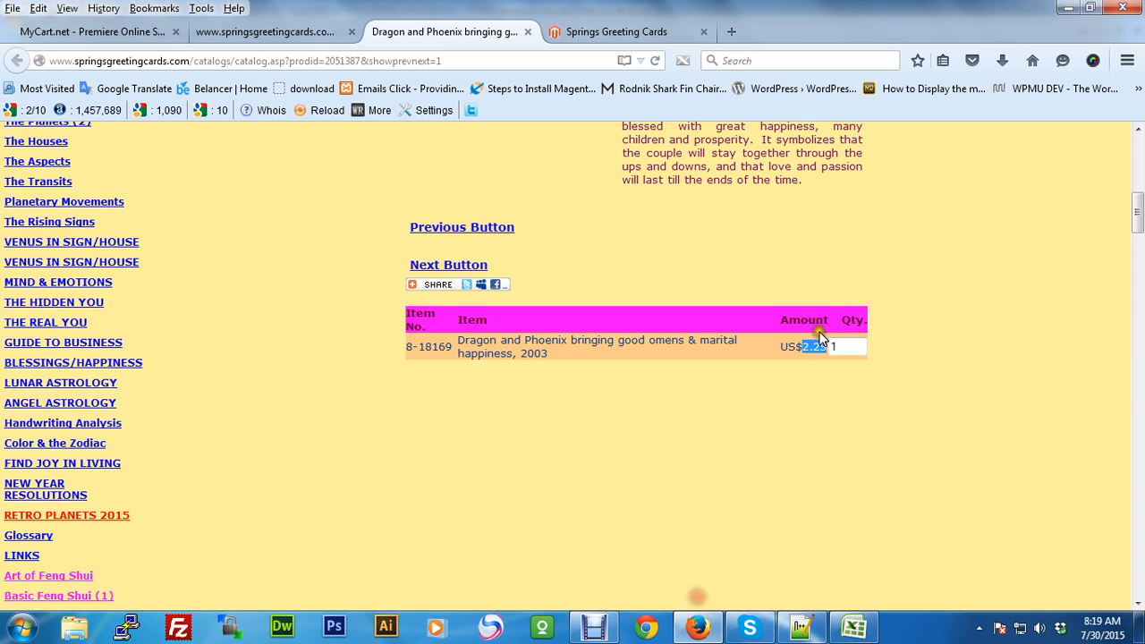
scroll(877, 309, "up", 3)
scroll(821, 333, "up", 4)
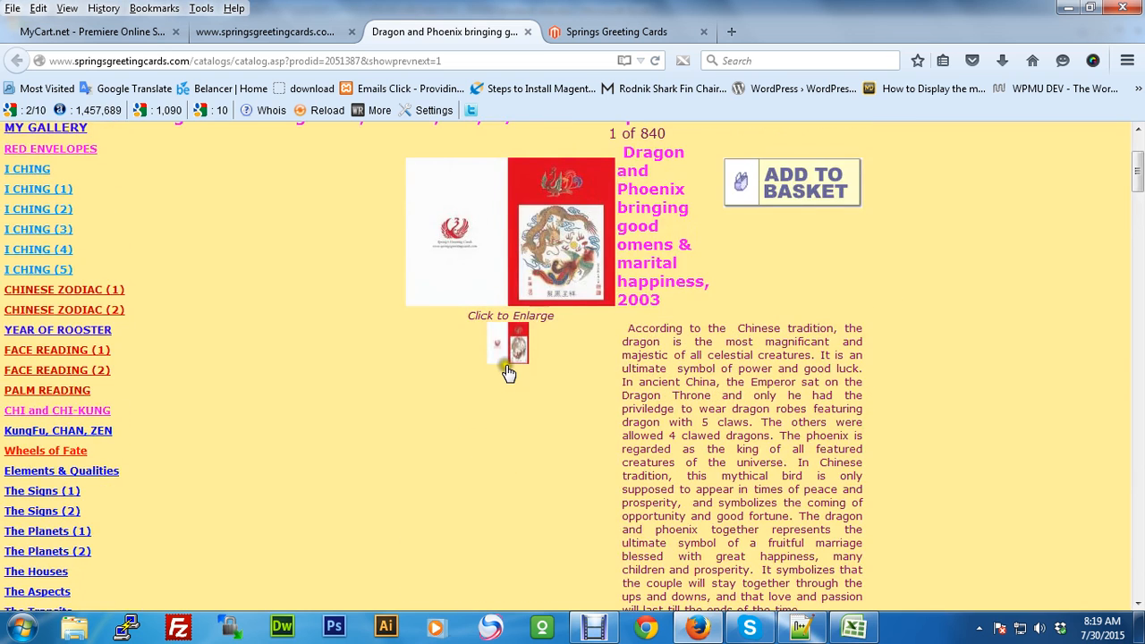
left_click(511, 362)
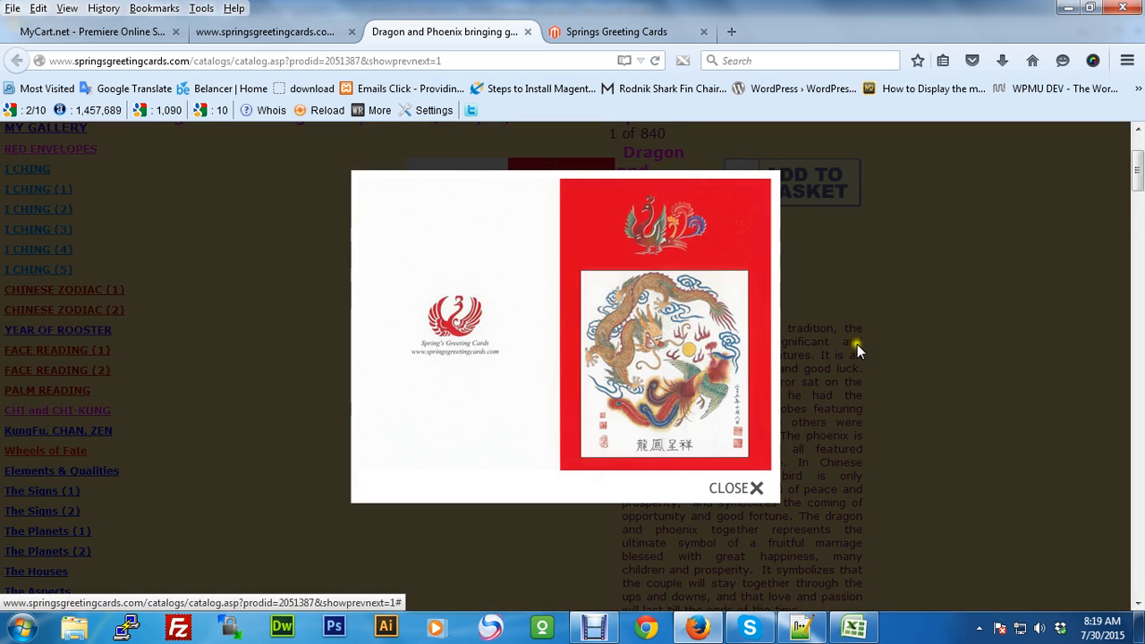
right_click(699, 327)
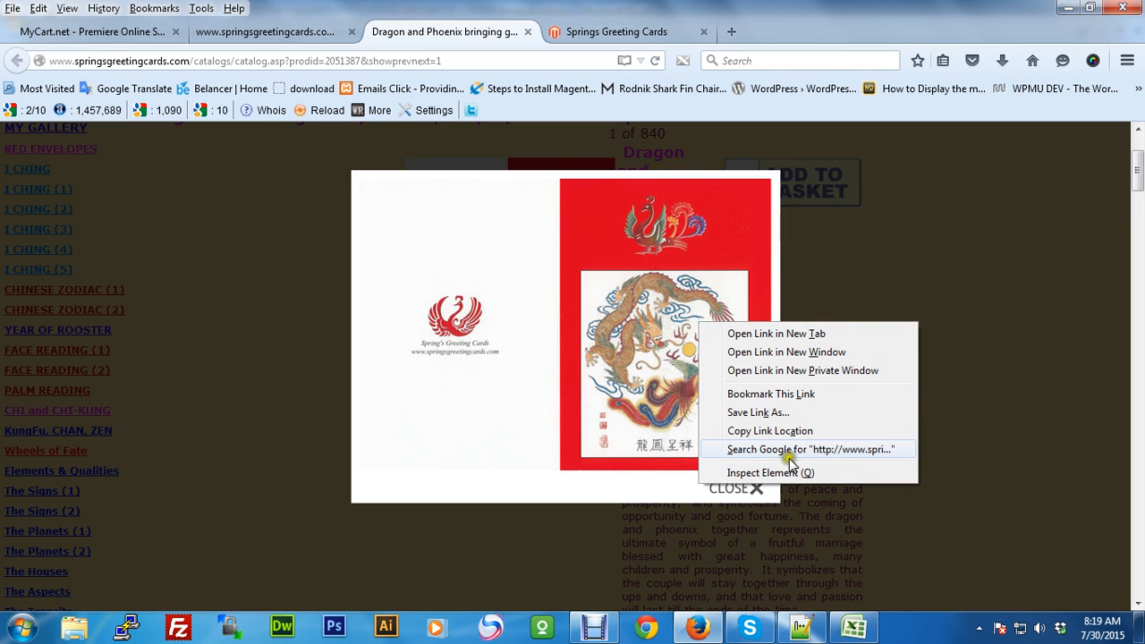
right_click(517, 245)
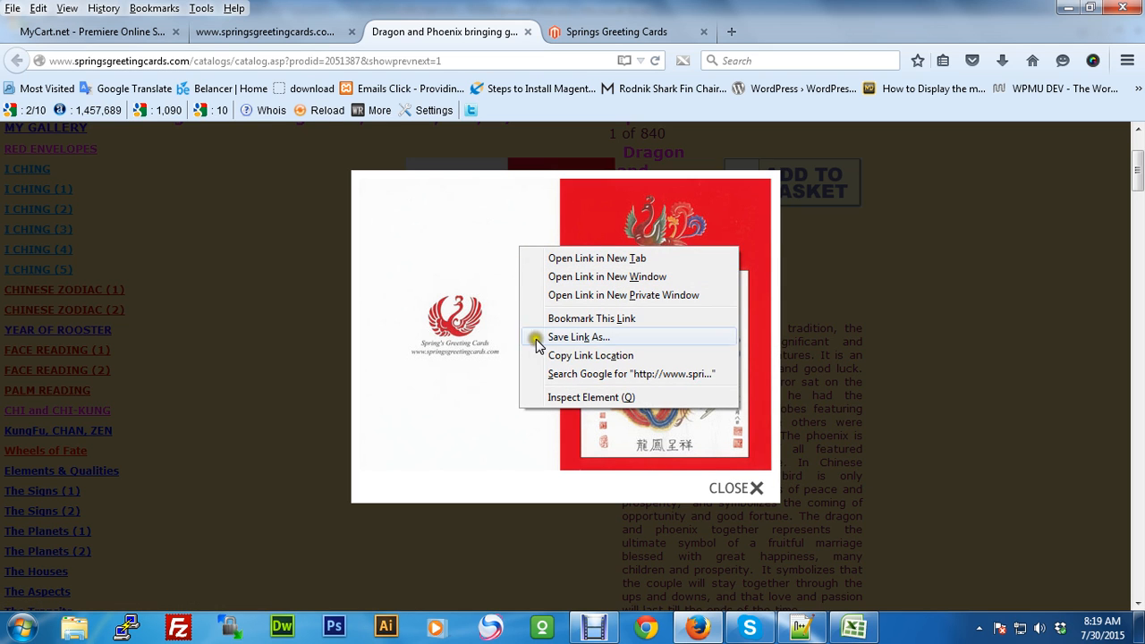
left_click(958, 252)
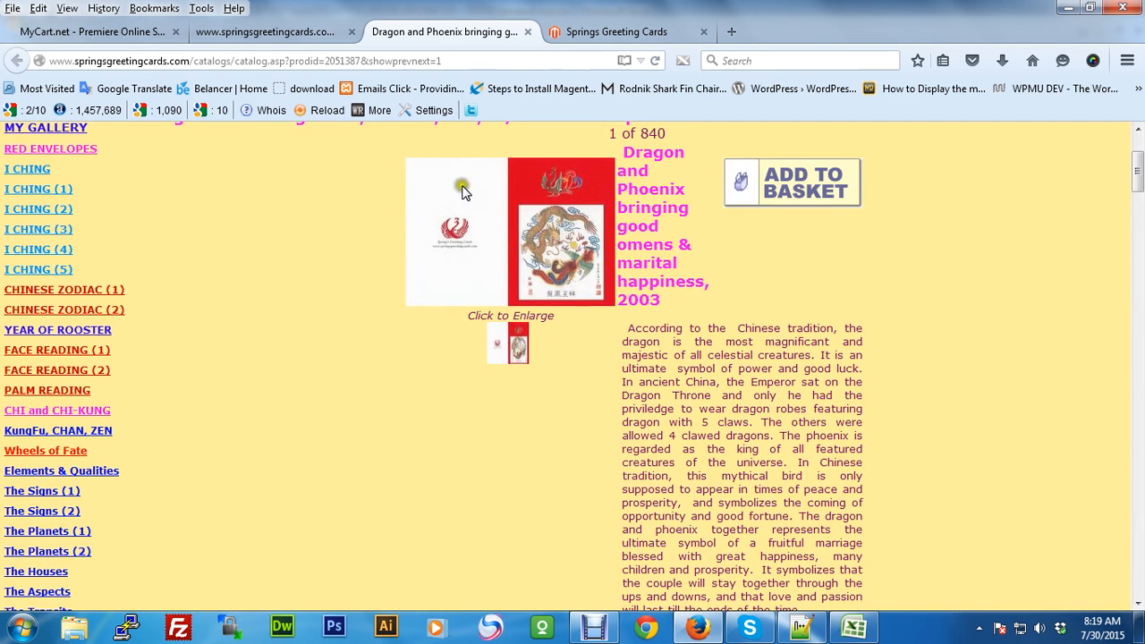
View the main Dragon and Phoenix product image on its own, check its address, and return to the product page.
right_click(567, 252)
left_click(682, 337)
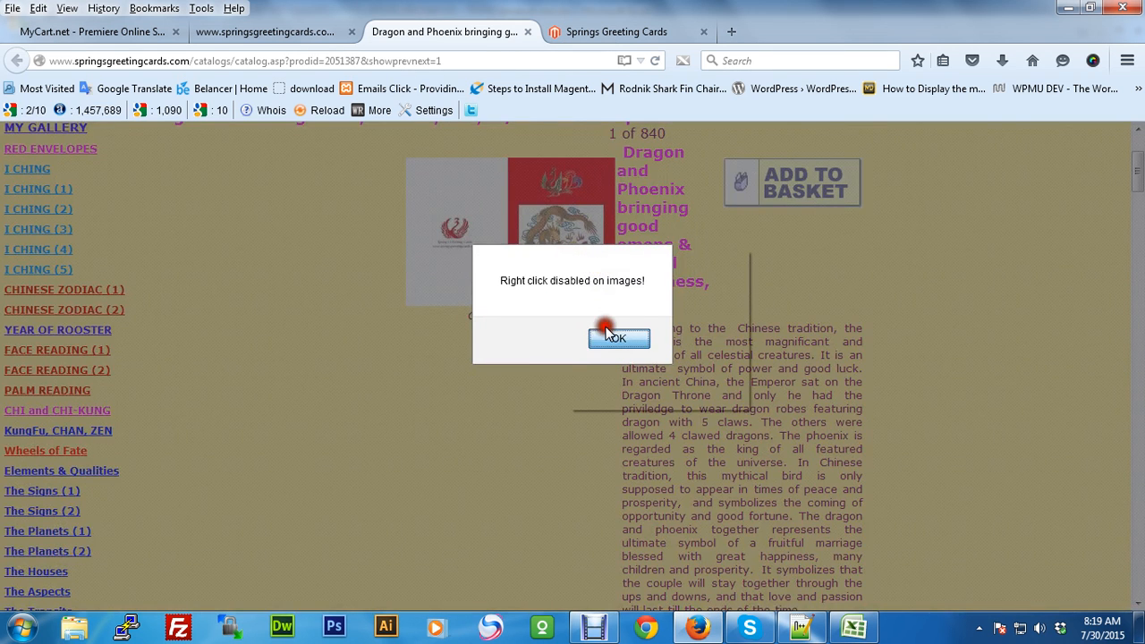
left_click(621, 260)
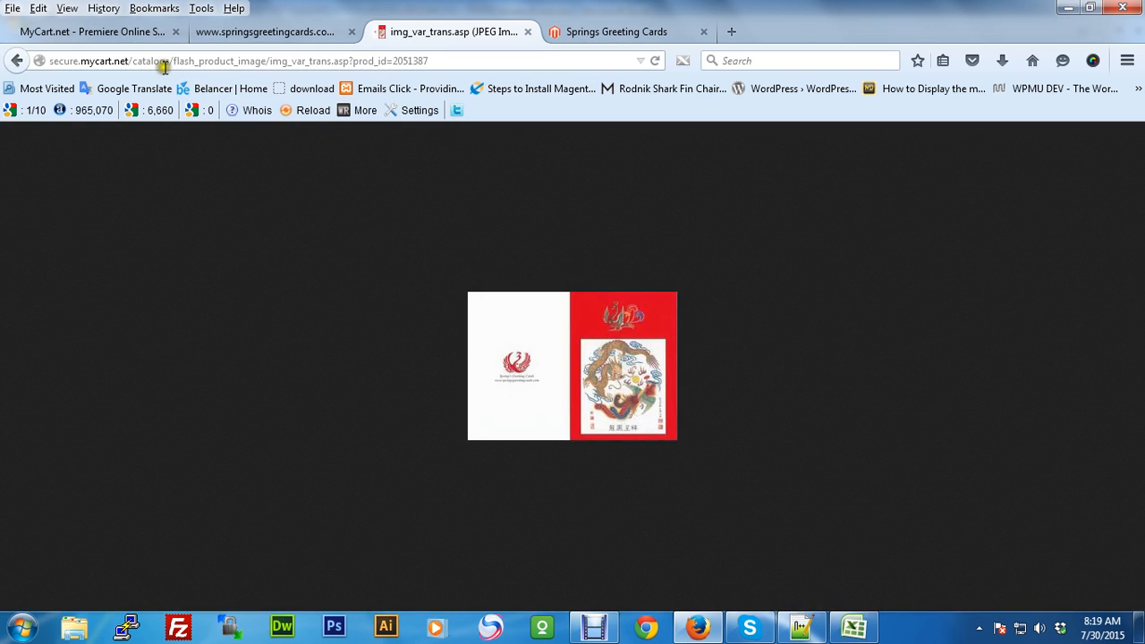
left_click_drag(165, 68, 471, 68)
left_click(498, 66)
left_click(707, 347)
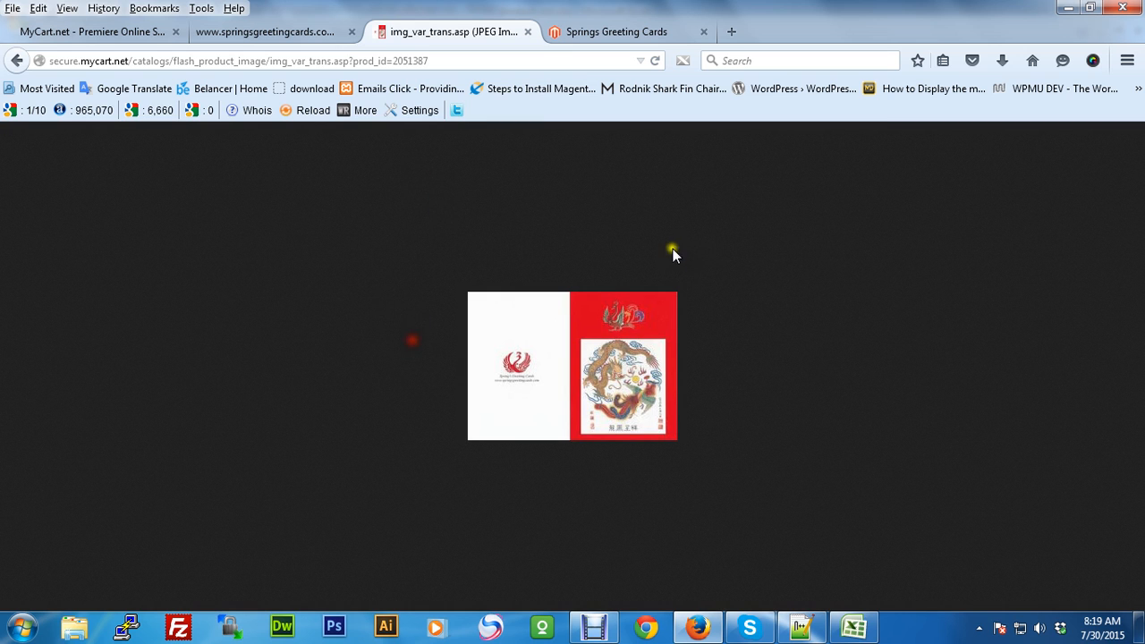
left_click(340, 31)
left_click(407, 31)
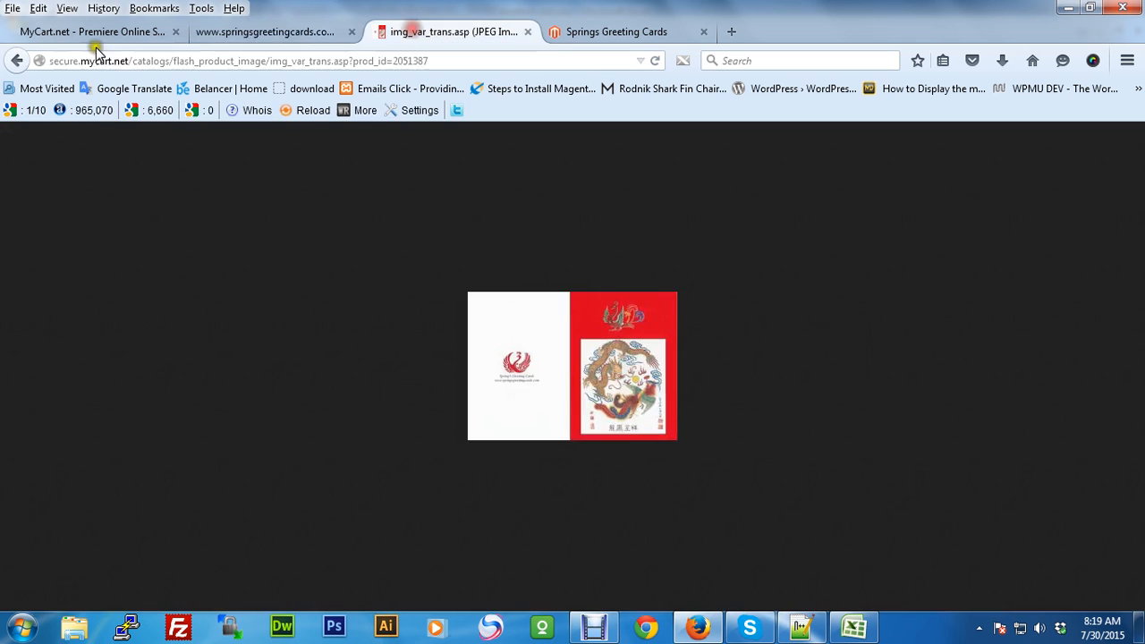
left_click(16, 60)
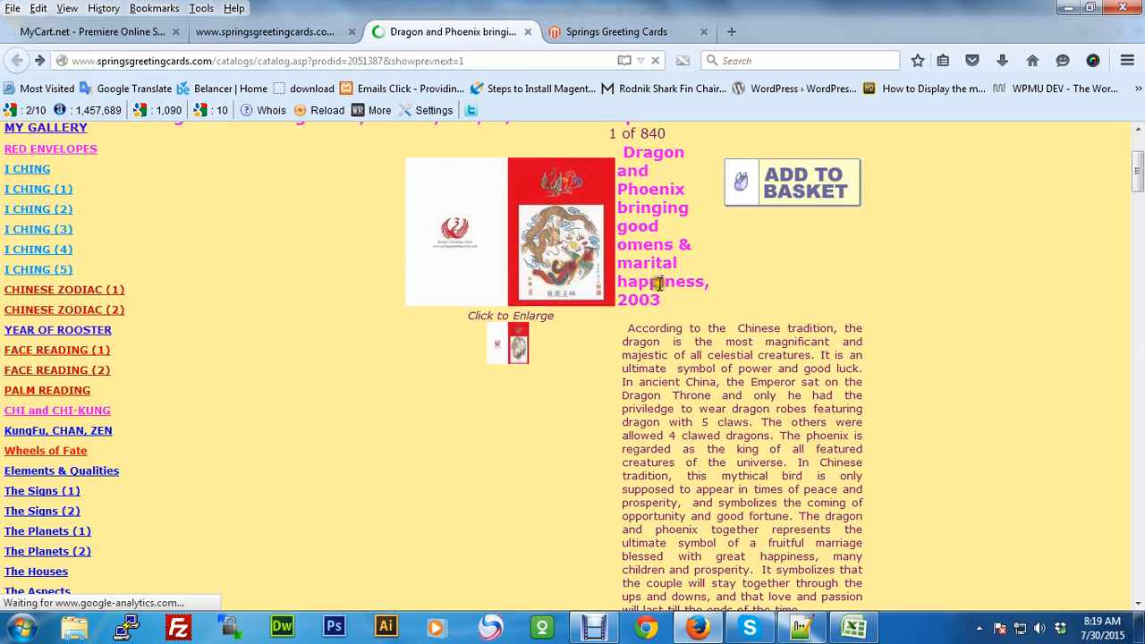
View the small thumbnail below the main product image on its own, check its address, and return to the product page.
right_click(500, 364)
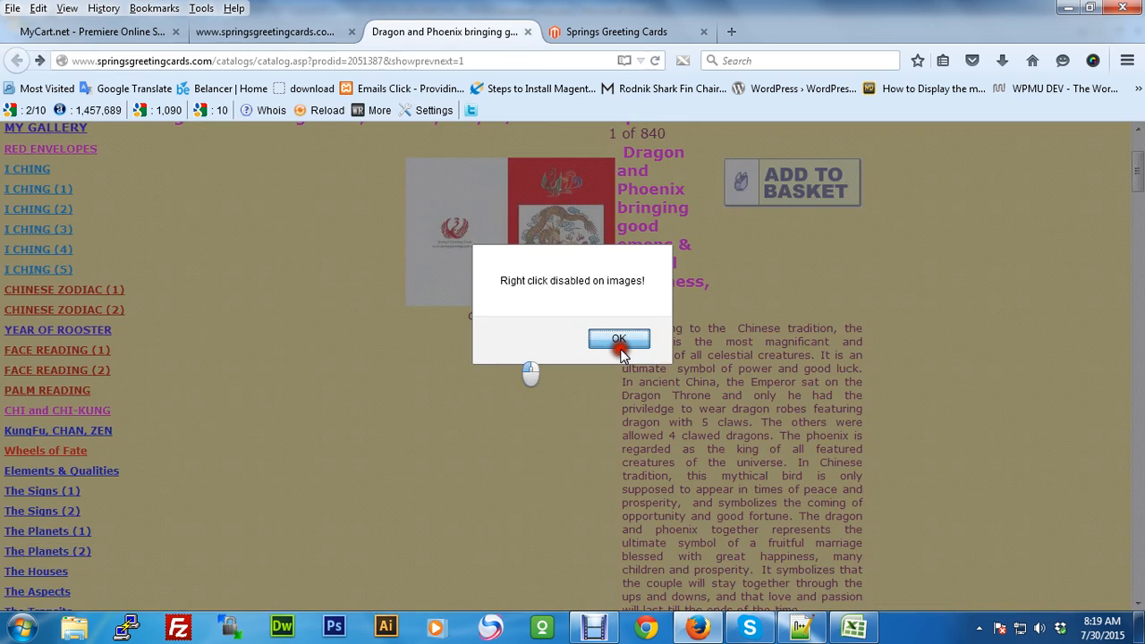
left_click(617, 345)
right_click(524, 339)
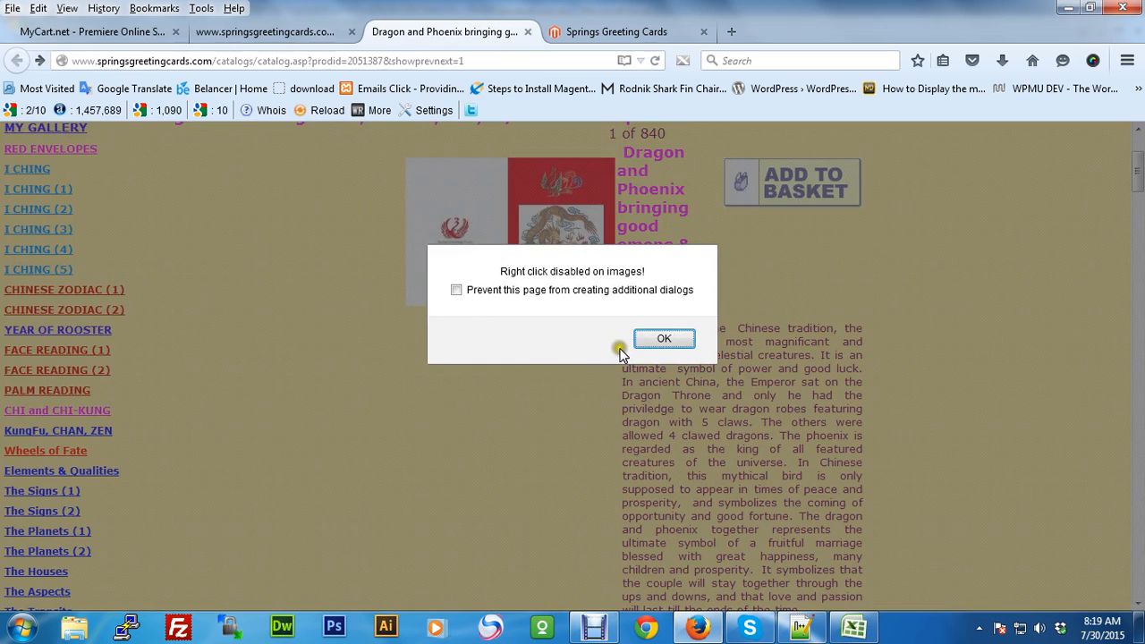
left_click(635, 343)
right_click(524, 340)
left_click(609, 465)
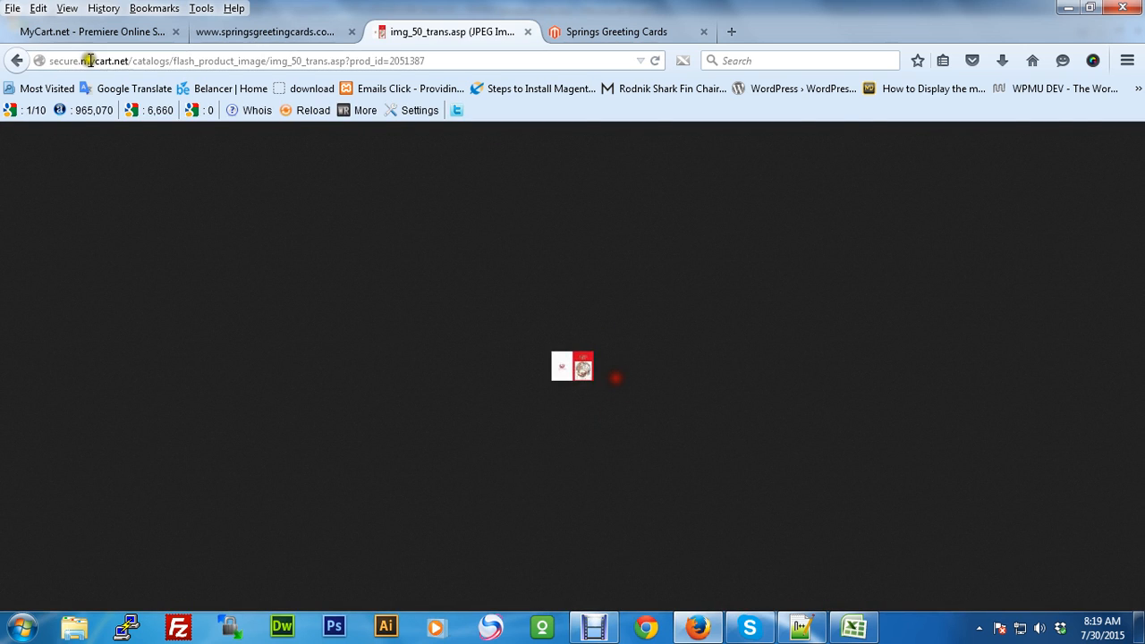
left_click(17, 60)
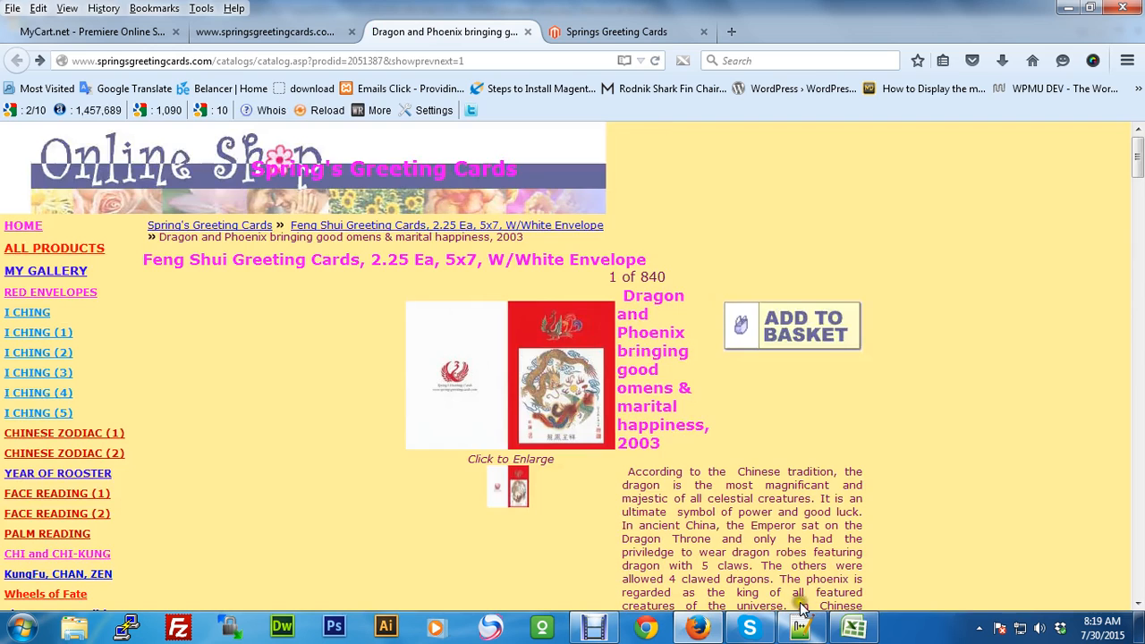
Check the site CMS login details in old site login.txt in Notepad++, and log in to MyCart in Firefox.
left_click(799, 628)
left_click(177, 200)
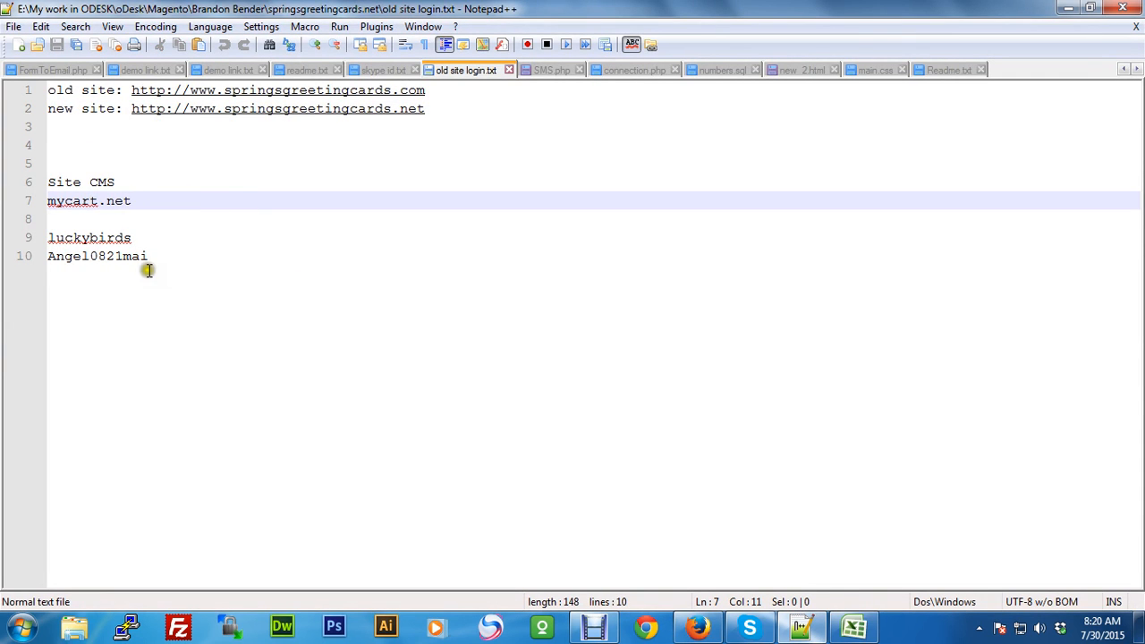
left_click(102, 238)
left_click(697, 627)
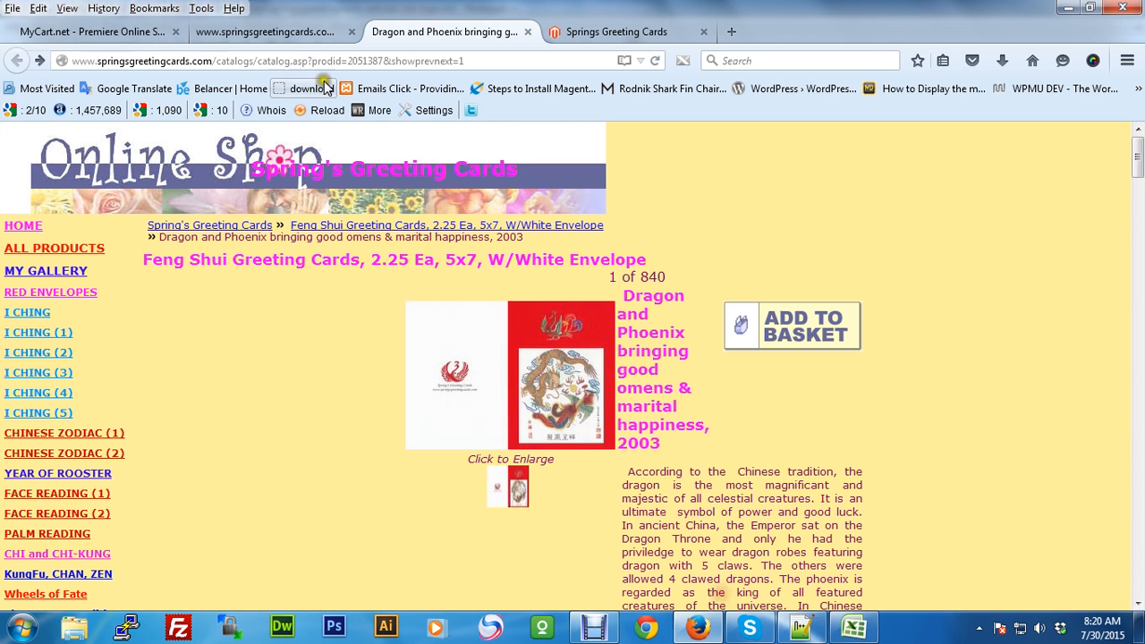
left_click(85, 31)
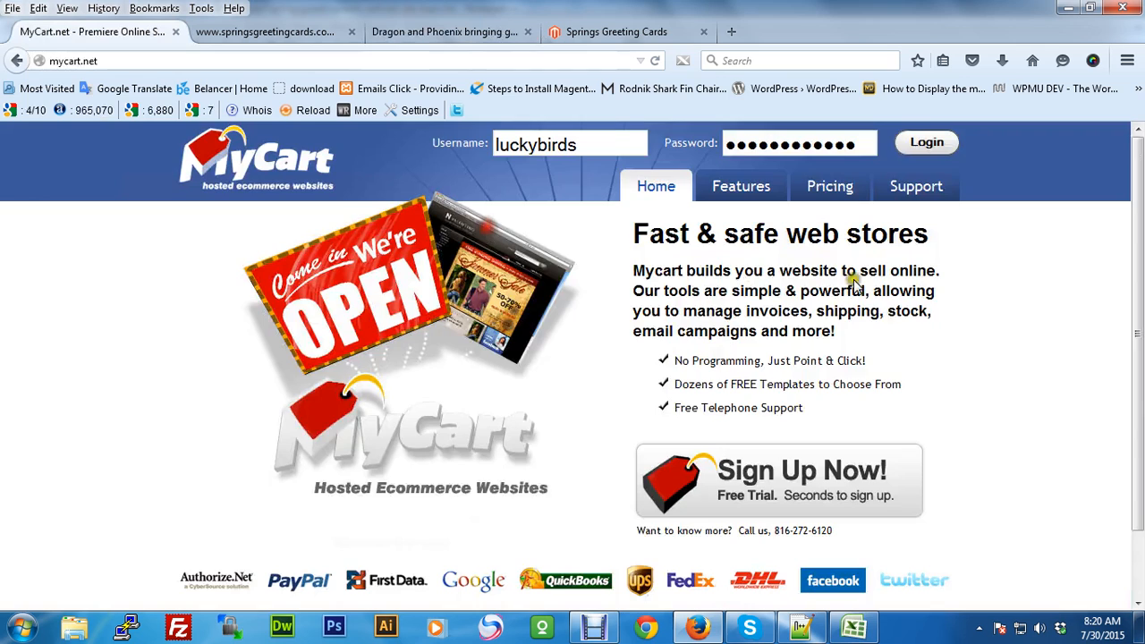
left_click(927, 143)
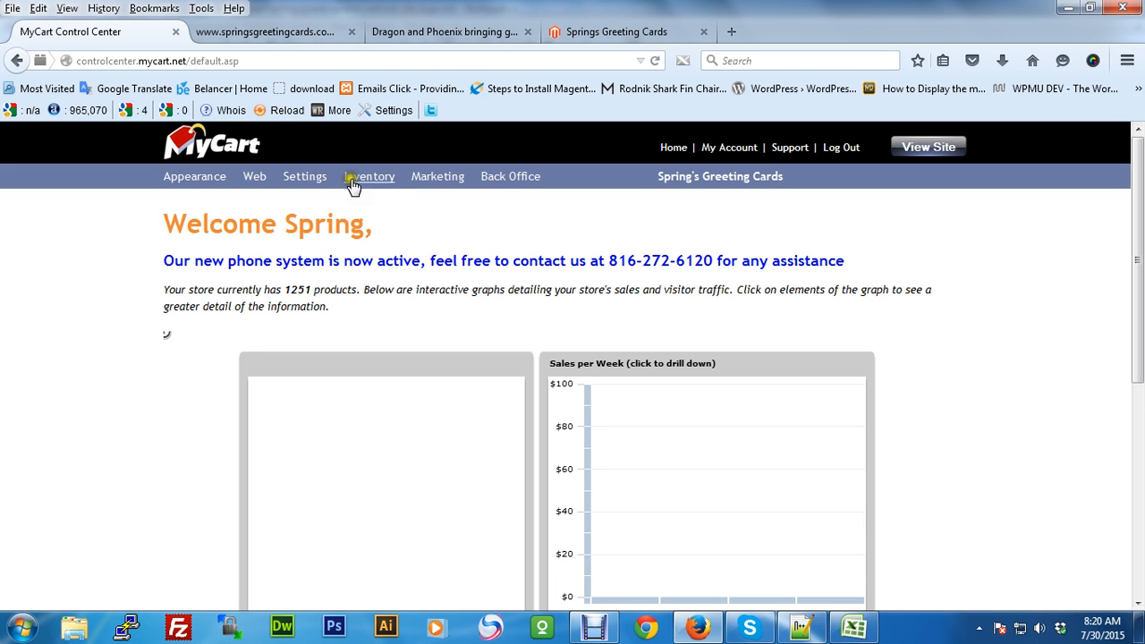
Open the Inventory Manager in the MyCart Control Center and look through the categories under MAIN INVENTORY.
scroll(376, 182, "down", 3)
scroll(353, 223, "up", 3)
left_click(399, 219)
left_click(366, 179)
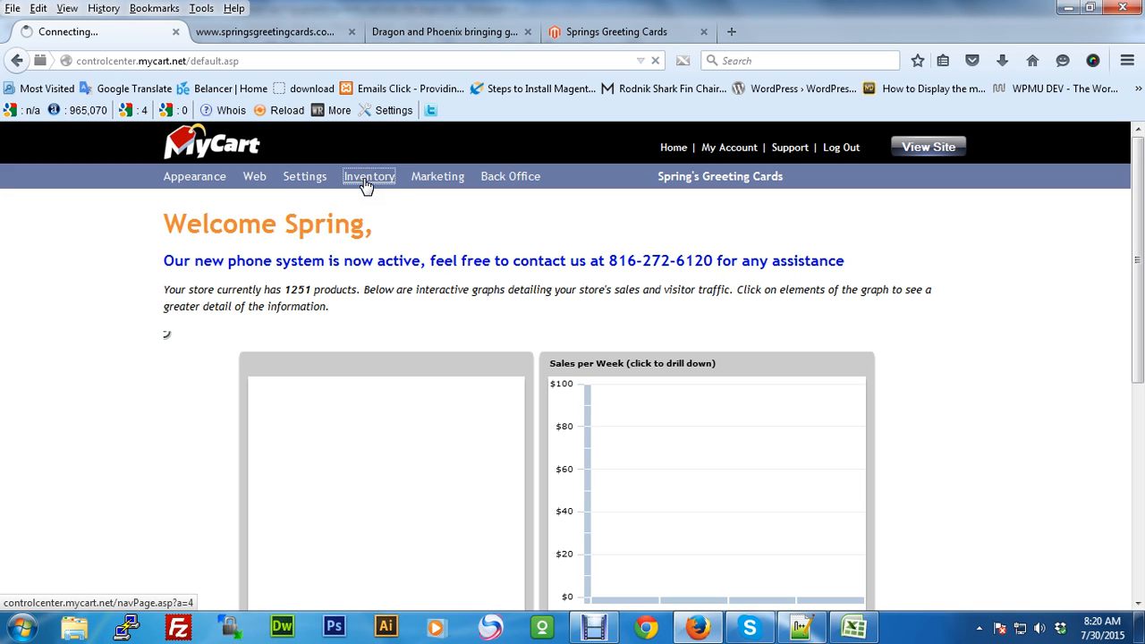
left_click(336, 311)
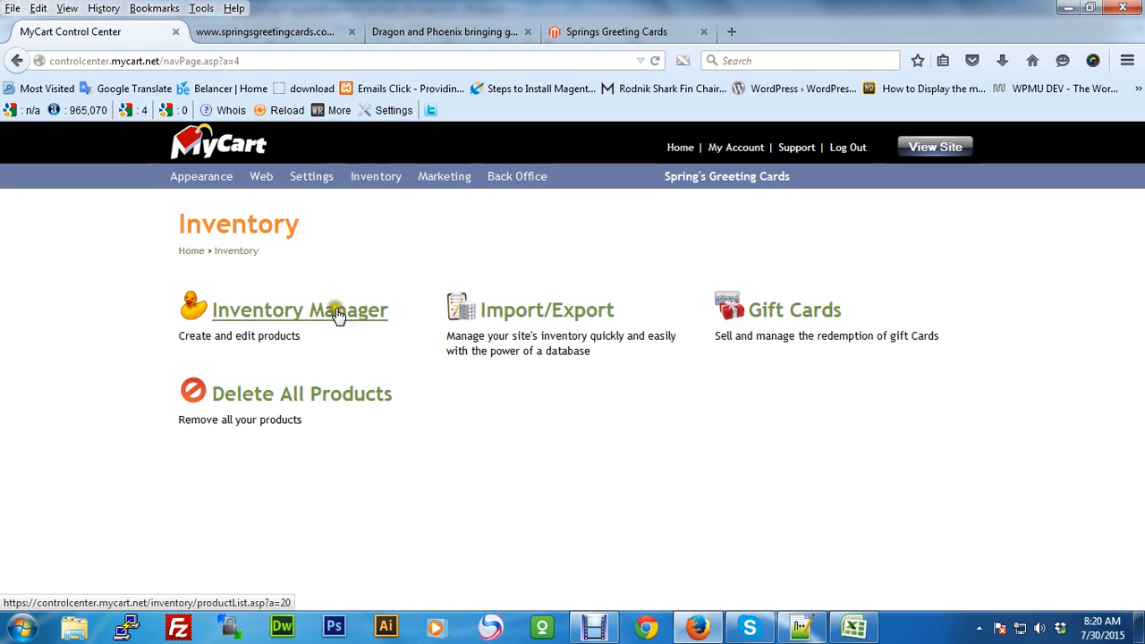
left_click(307, 313)
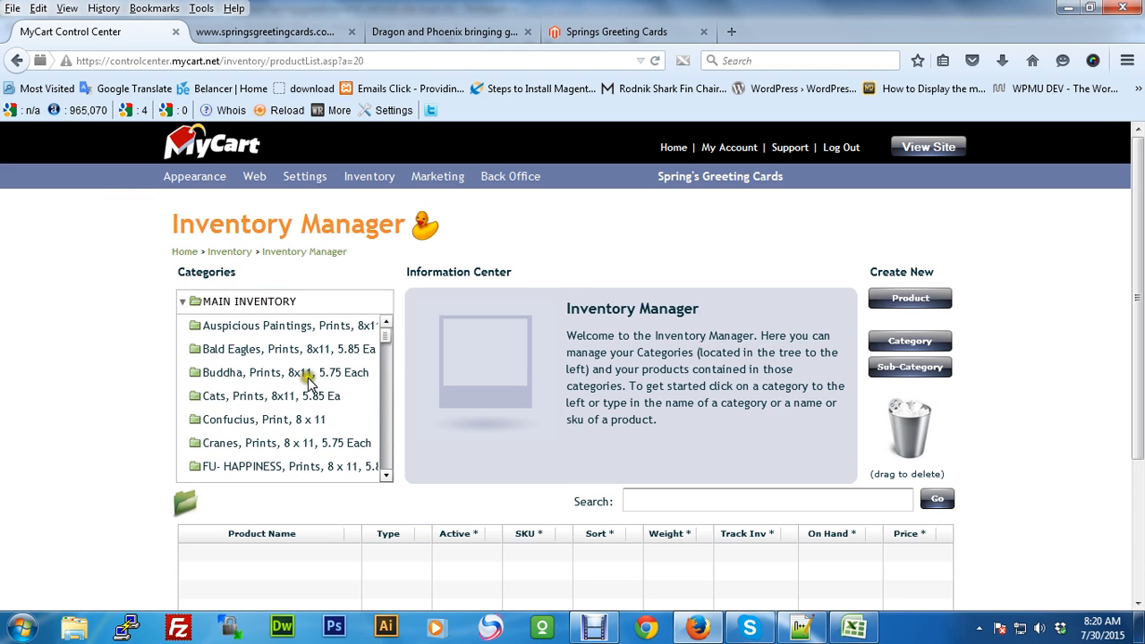
left_click(386, 409)
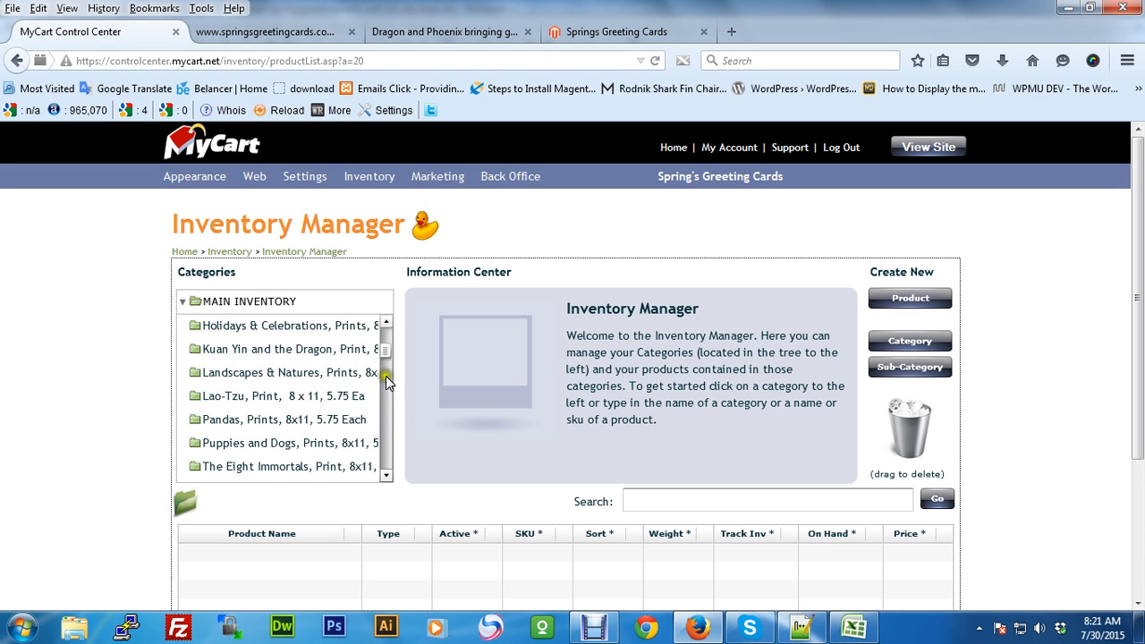
left_click(385, 329)
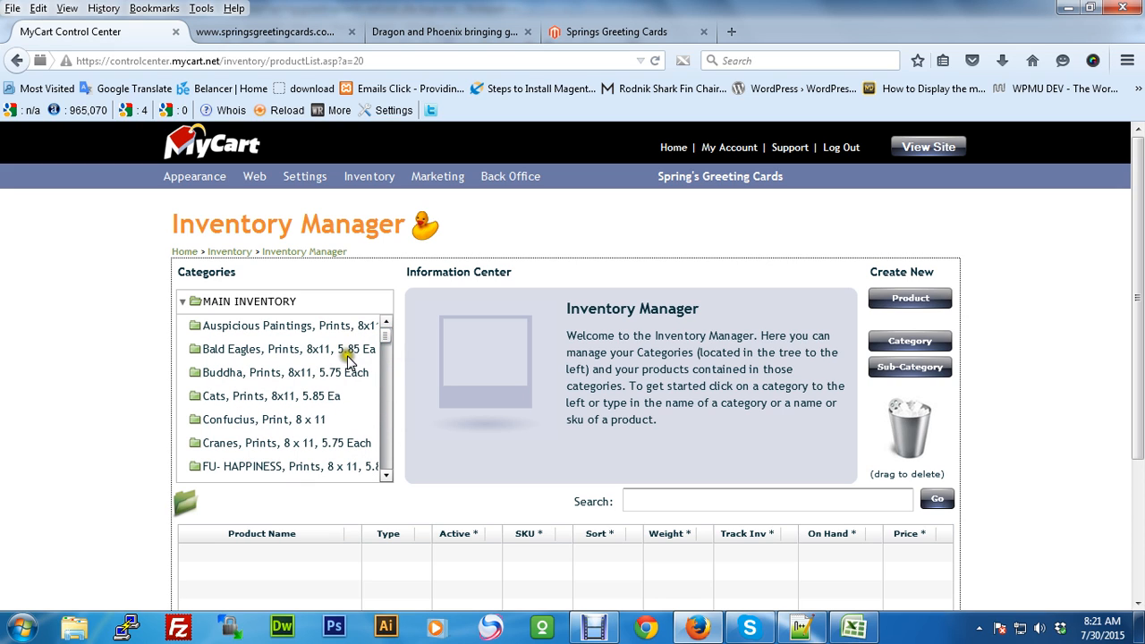
Examine the wording of the category heading on the old site's Dragon and Phoenix product page.
left_click(567, 31)
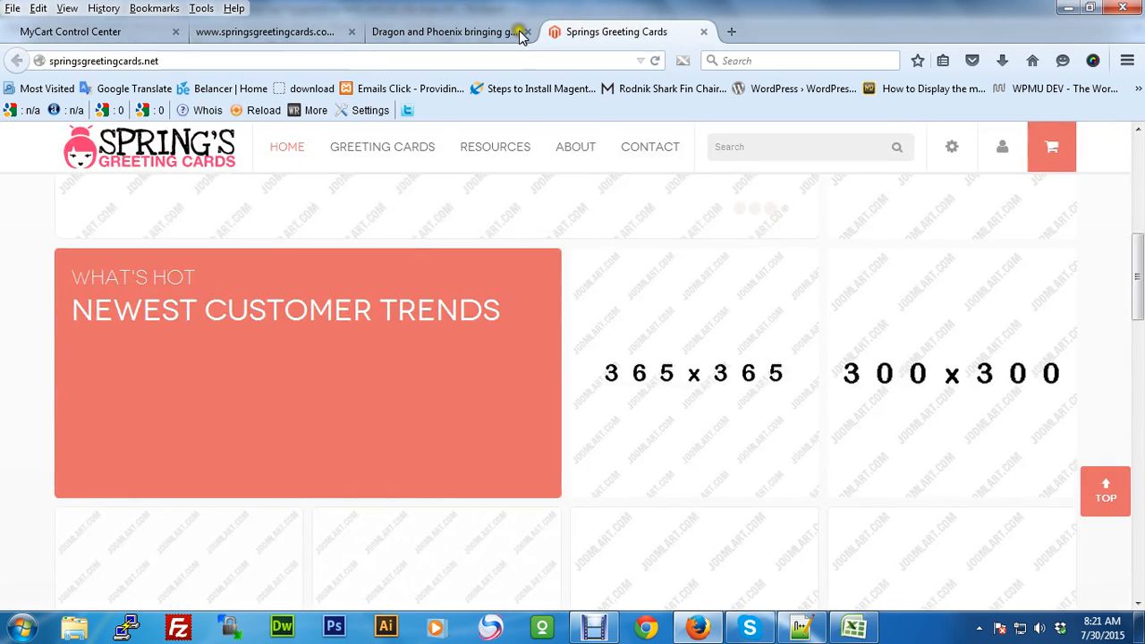
left_click(440, 31)
left_click_drag(143, 259, 656, 259)
left_click(657, 260)
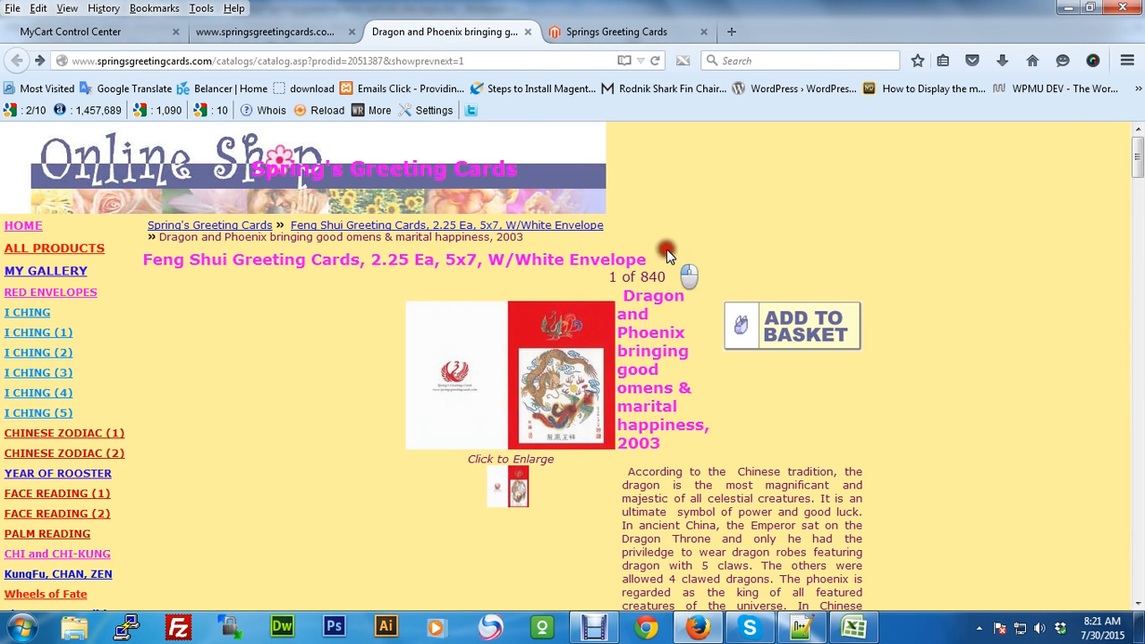
left_click(165, 259)
left_click(202, 260)
left_click_drag(213, 259, 273, 260)
left_click(242, 259)
left_click_drag(308, 259, 350, 259)
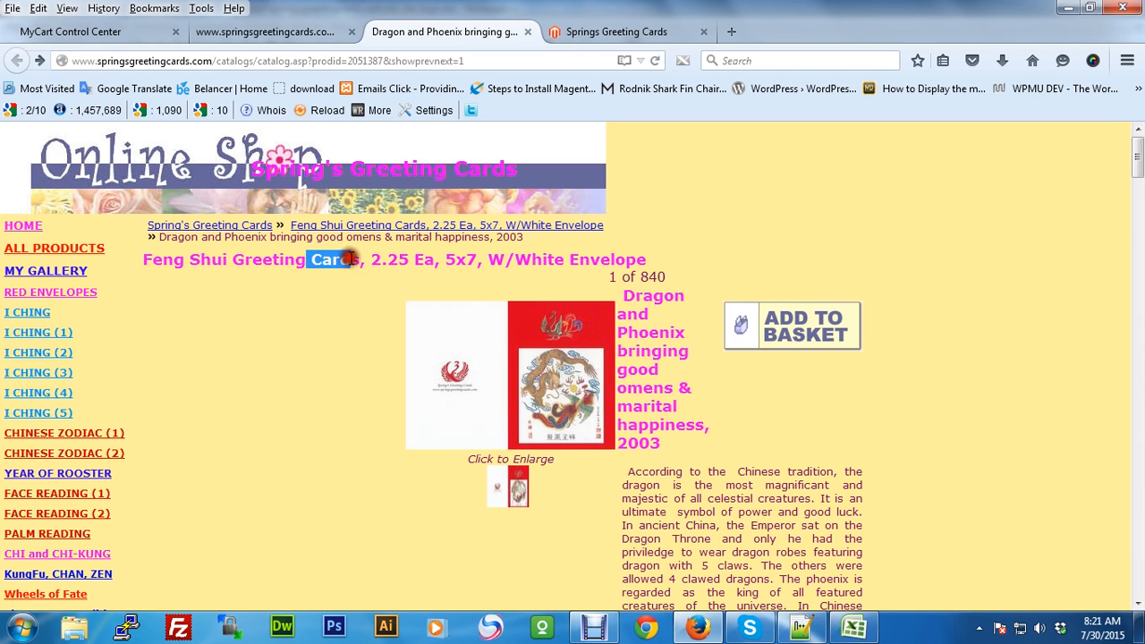
left_click(373, 259)
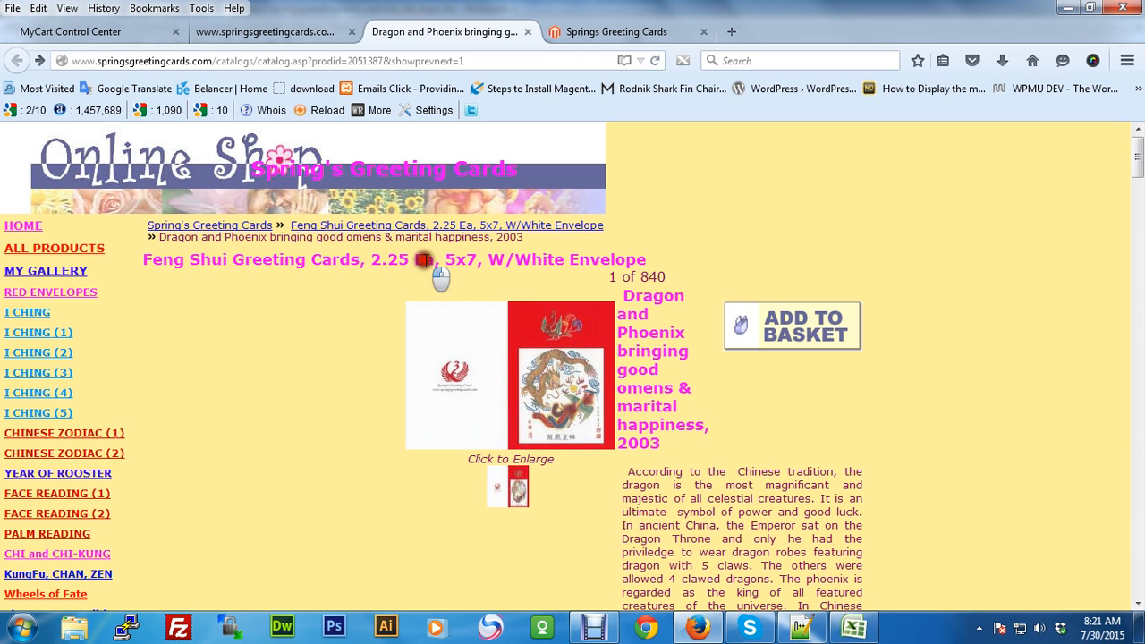
left_click_drag(440, 259, 626, 259)
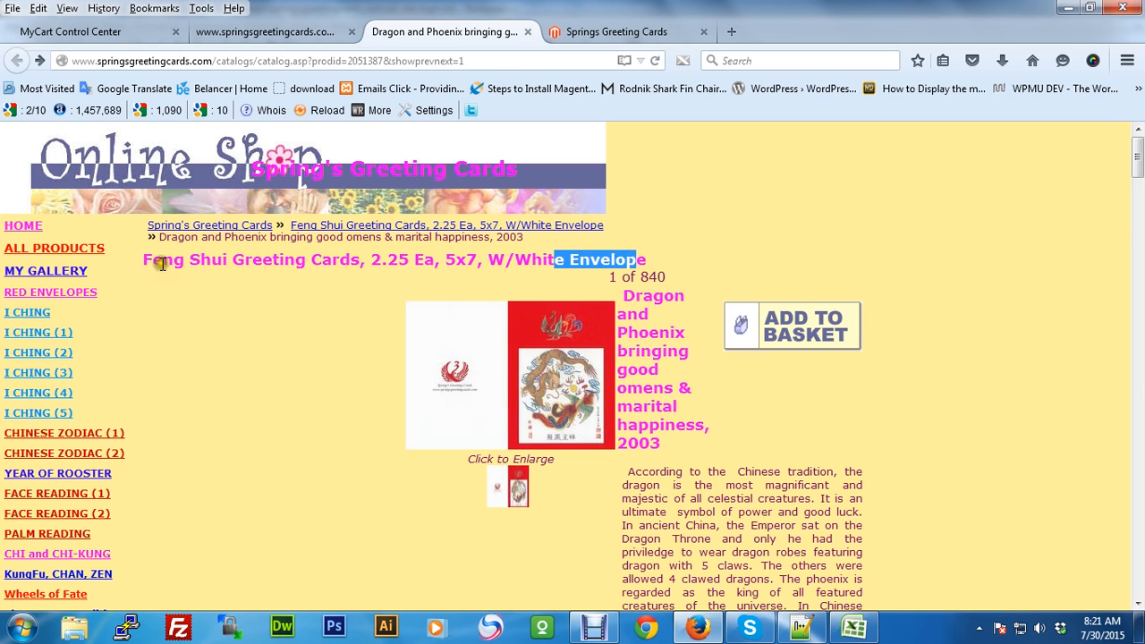
Copy "Feng Shui Greeting Cards" from the product page's category heading and return to the MyCart Inventory Manager.
left_click_drag(145, 260, 362, 260)
key("ctrl+c")
left_click(204, 27)
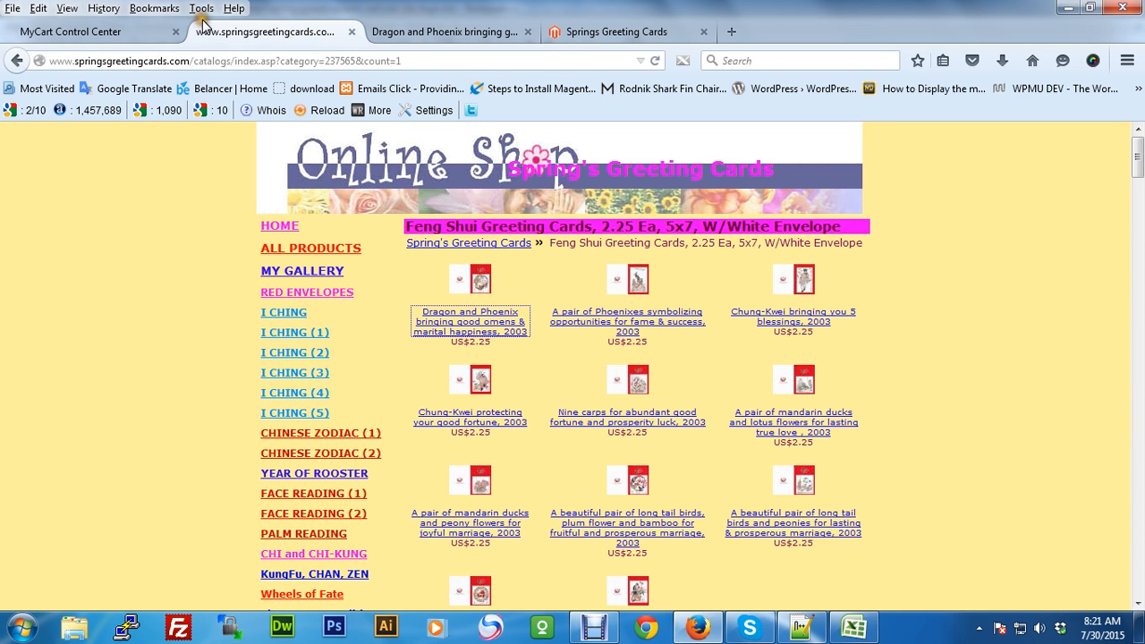
left_click(89, 30)
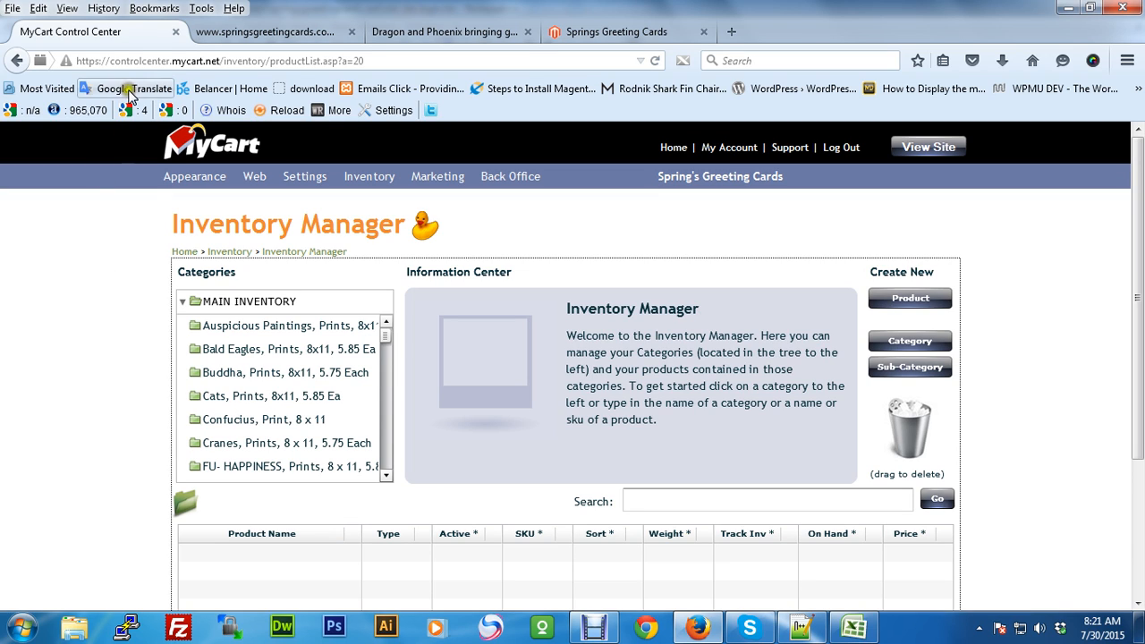
Search the Inventory Manager page for "Feng Shui Greeting Cards" and clear the search text.
left_click(71, 274)
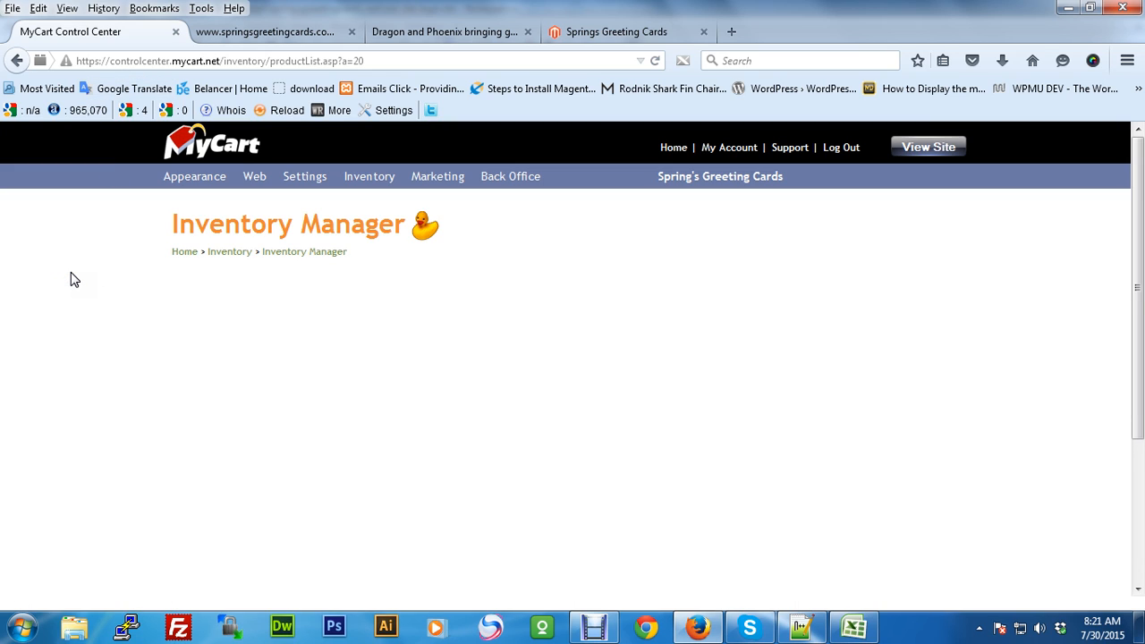
key("ctrl+f")
key("ctrl+v")
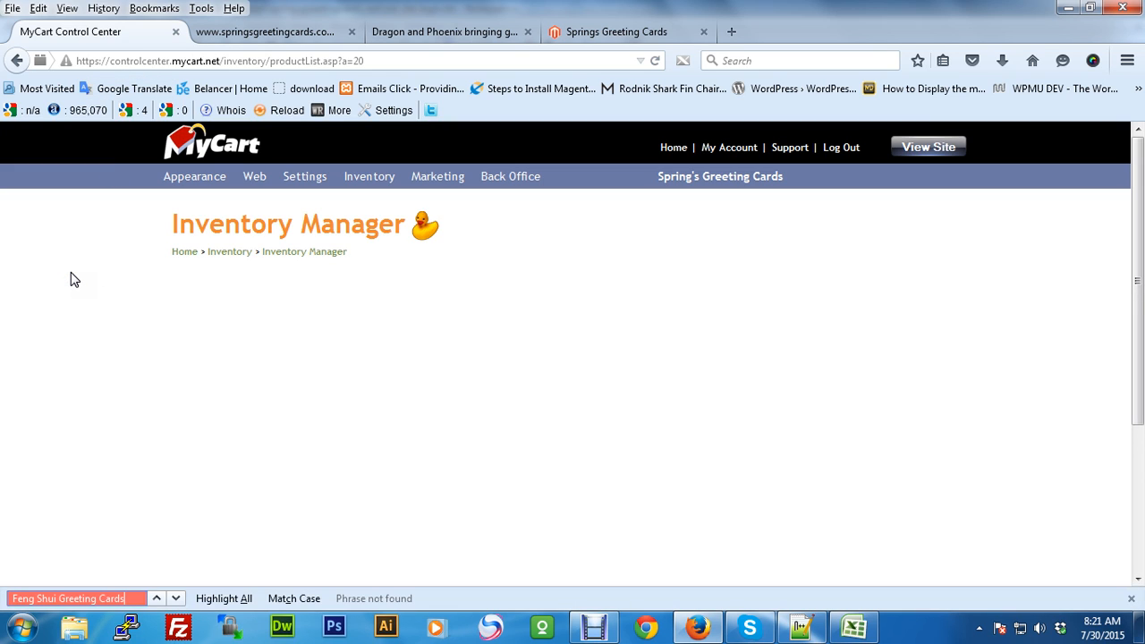
left_click_drag(133, 597, 1, 578)
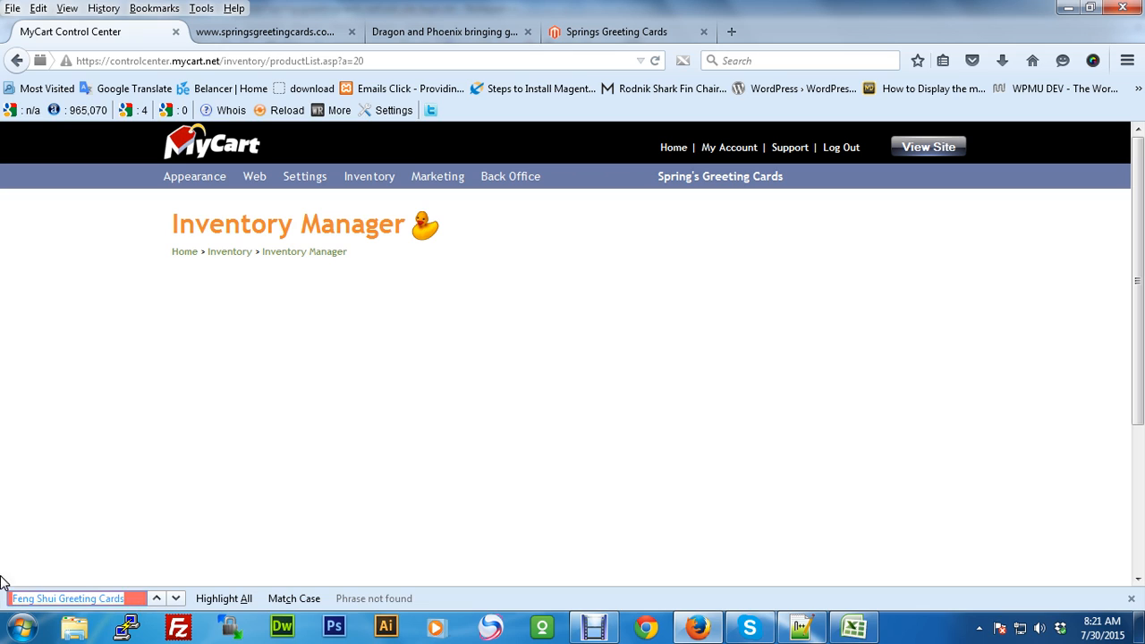
key("BackSpace")
left_click(27, 310)
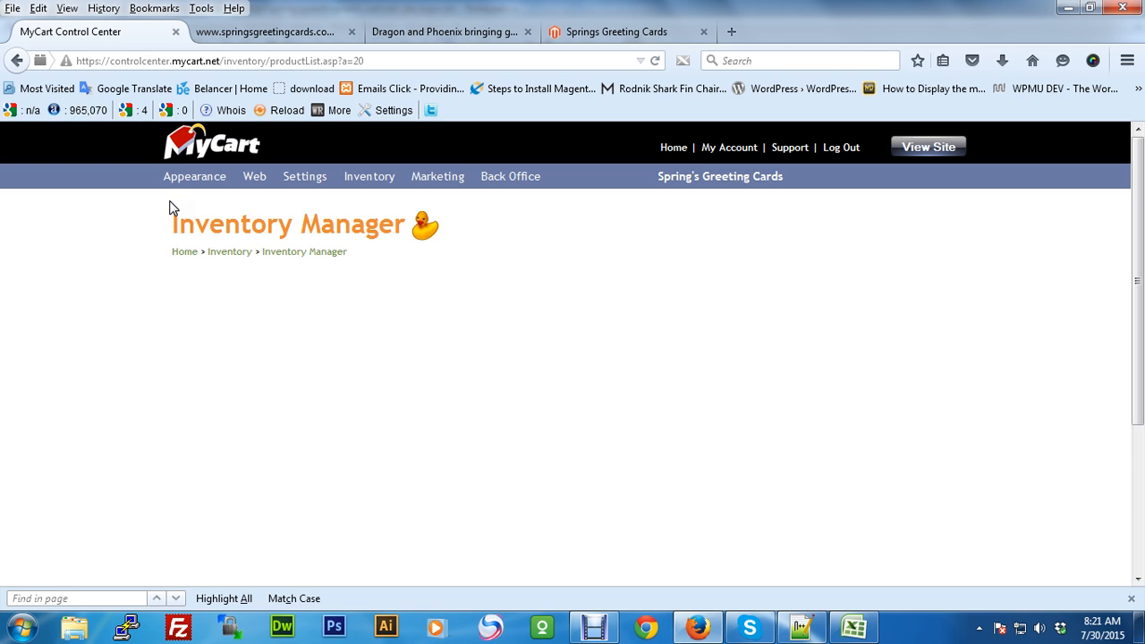
Reload the Inventory Manager in the MyCart Control Center and minimize the screen recorder window.
left_click(292, 256)
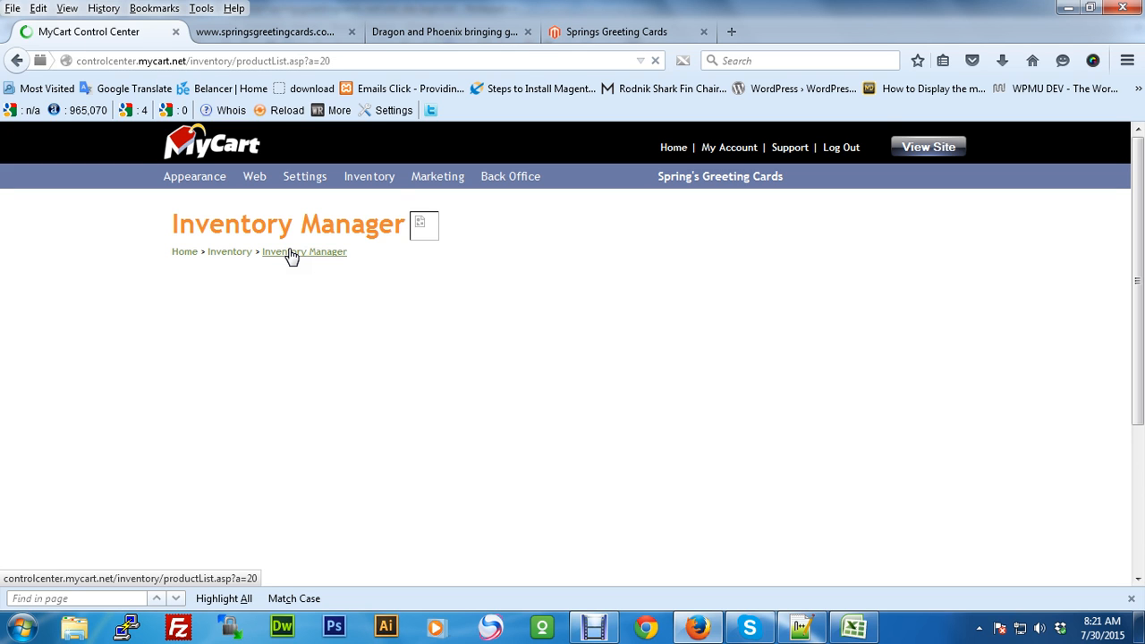
key("alt+Tab")
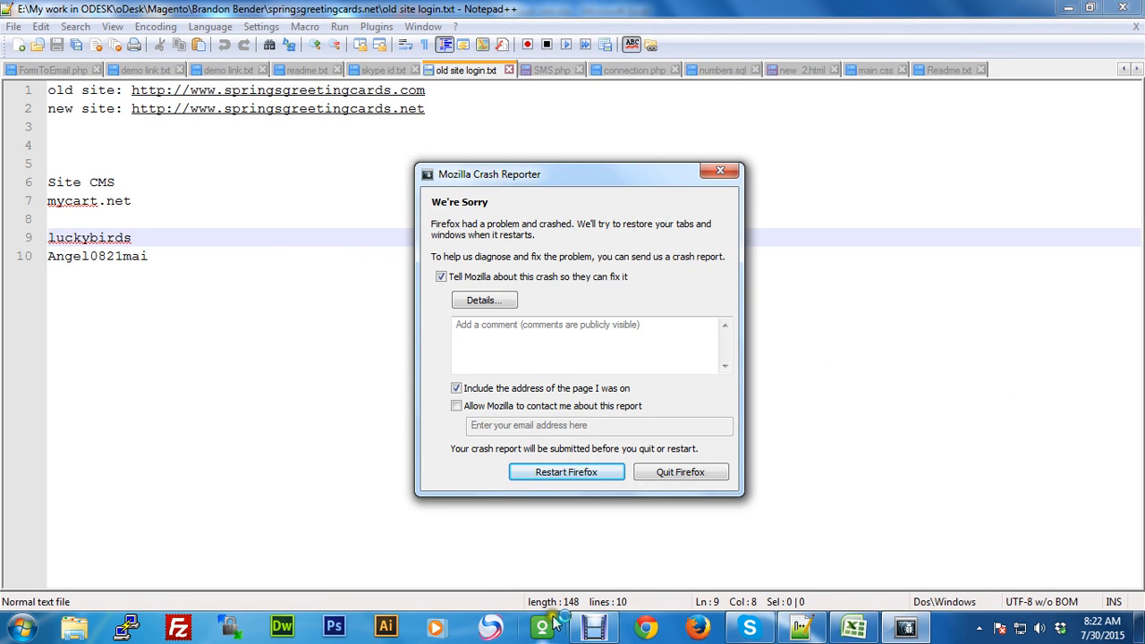
left_click(593, 626)
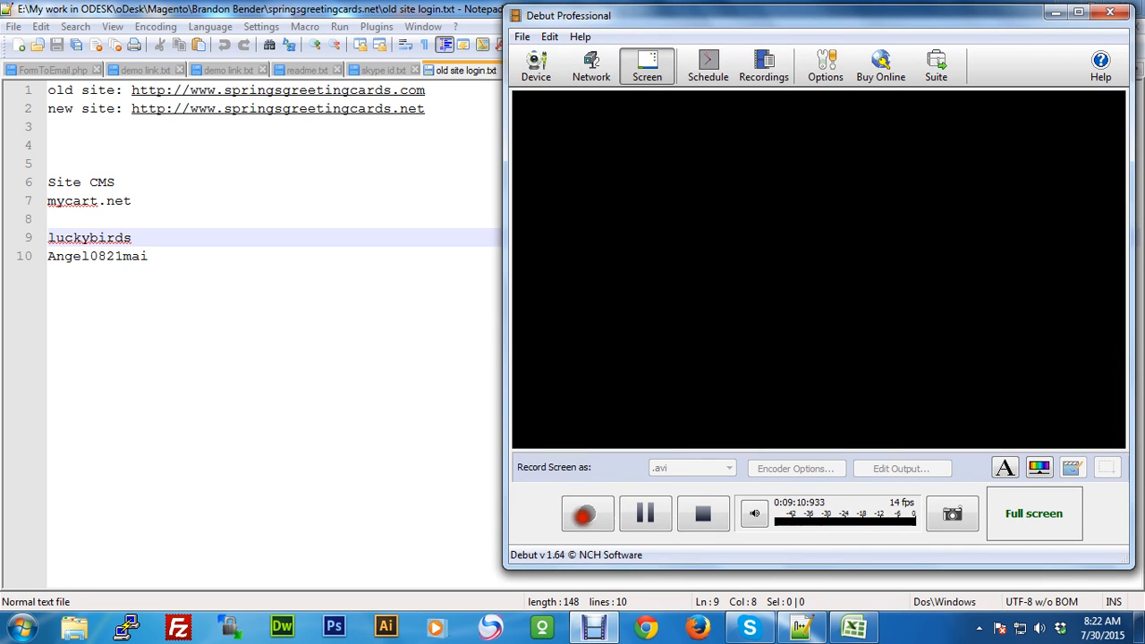
left_click(1055, 11)
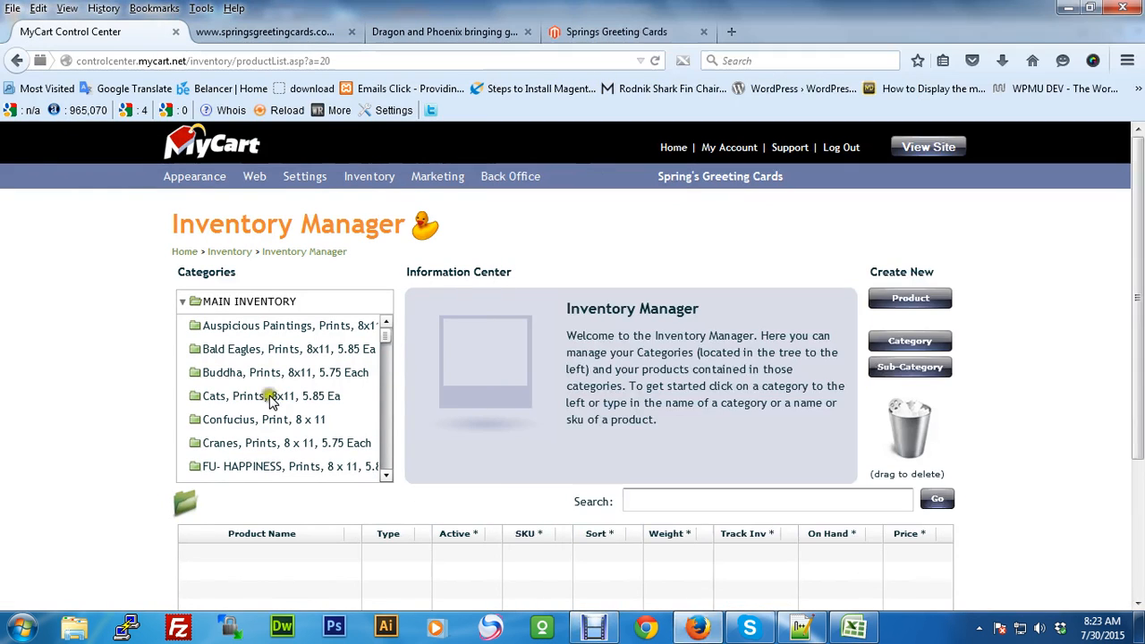
Recheck the category heading on the old product page and select the matching Feng Shui Greeting Cards category under MAIN INVENTORY.
left_click(438, 31)
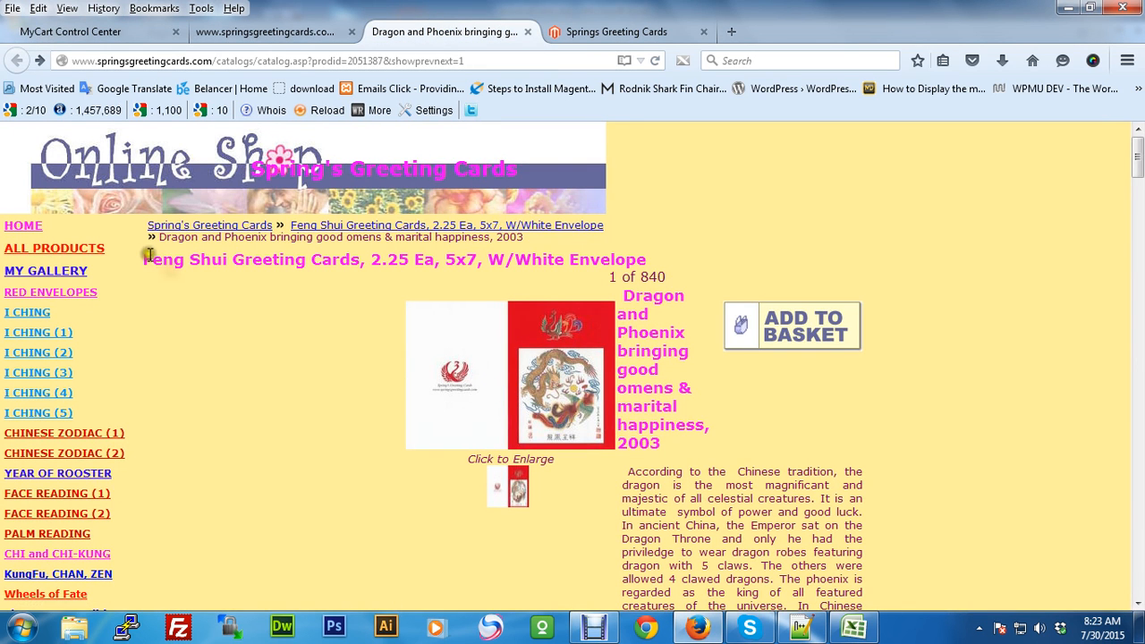
left_click_drag(143, 259, 447, 261)
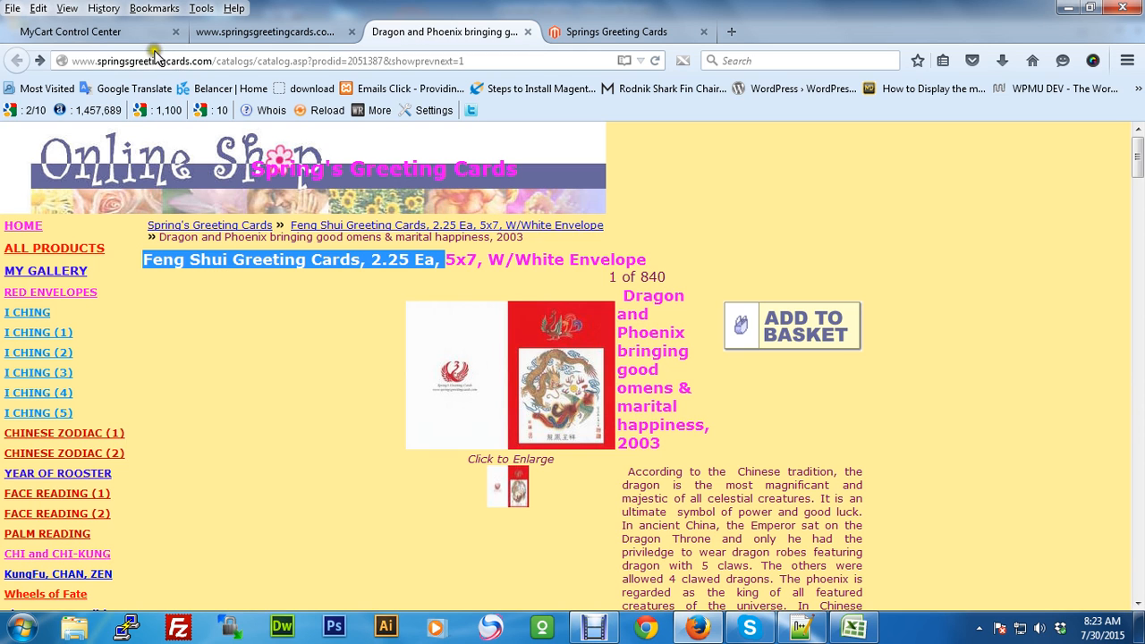
left_click(132, 27)
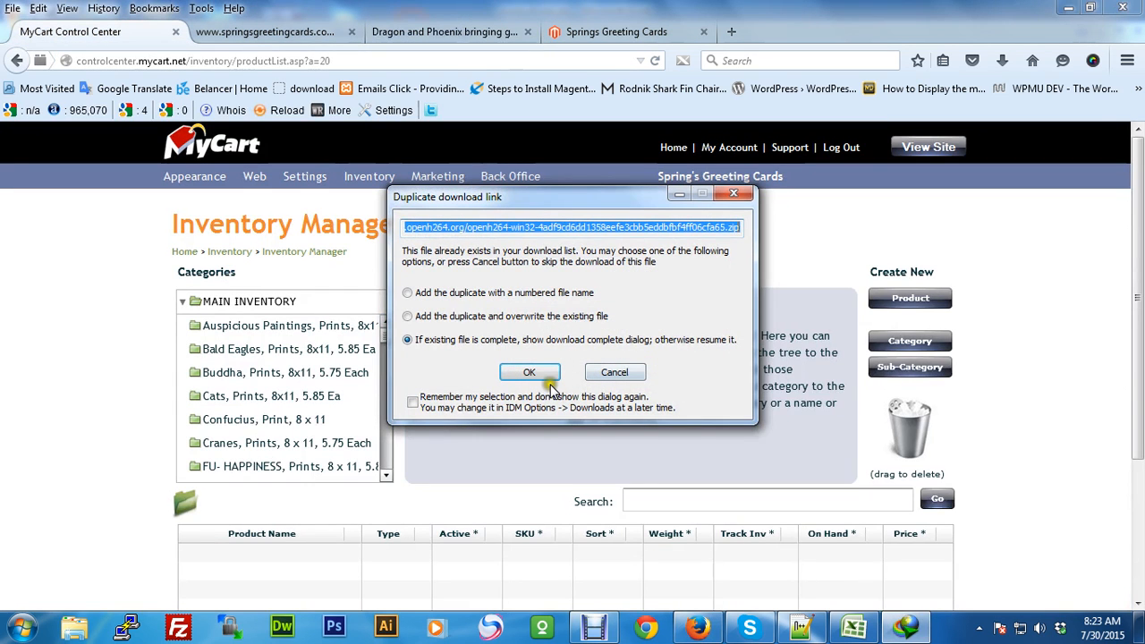
left_click(733, 193)
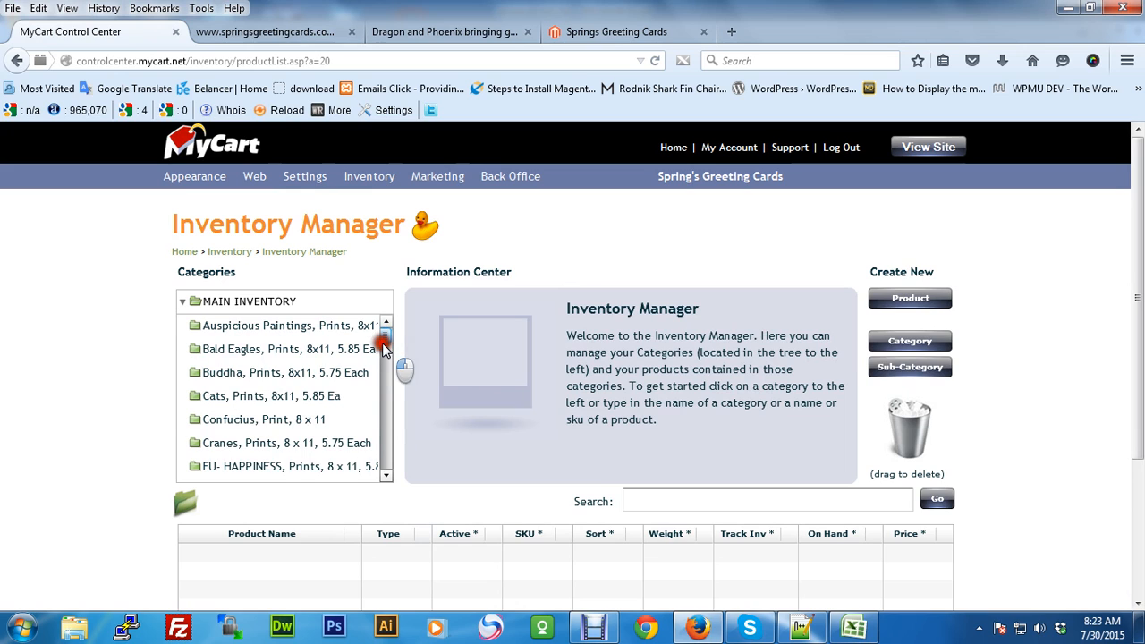
left_click_drag(382, 342, 402, 415)
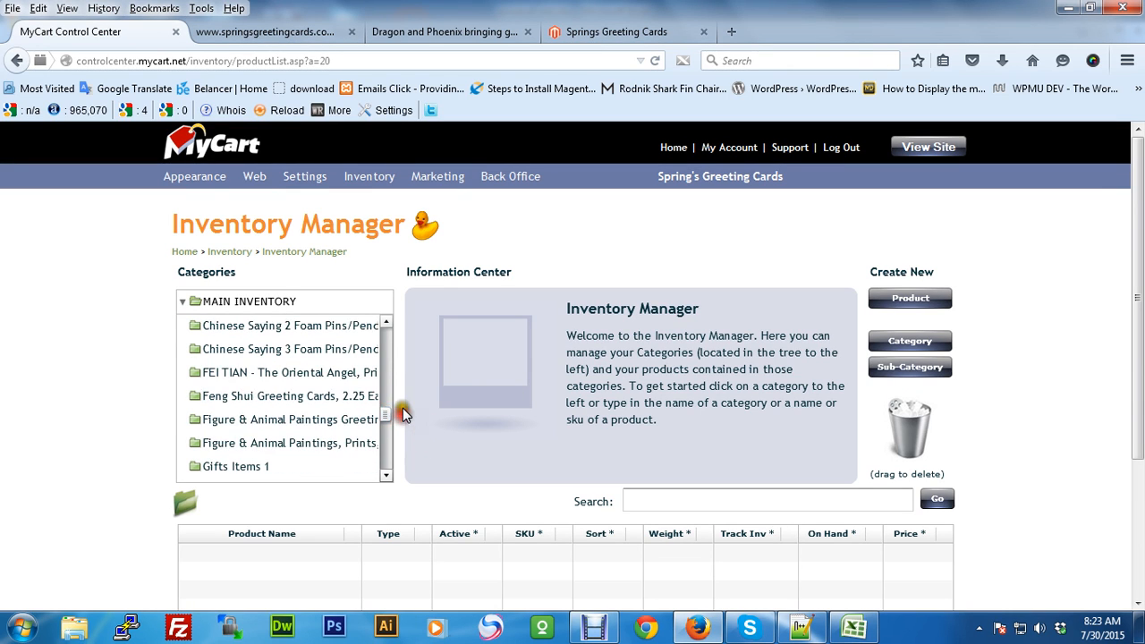
left_click(235, 397)
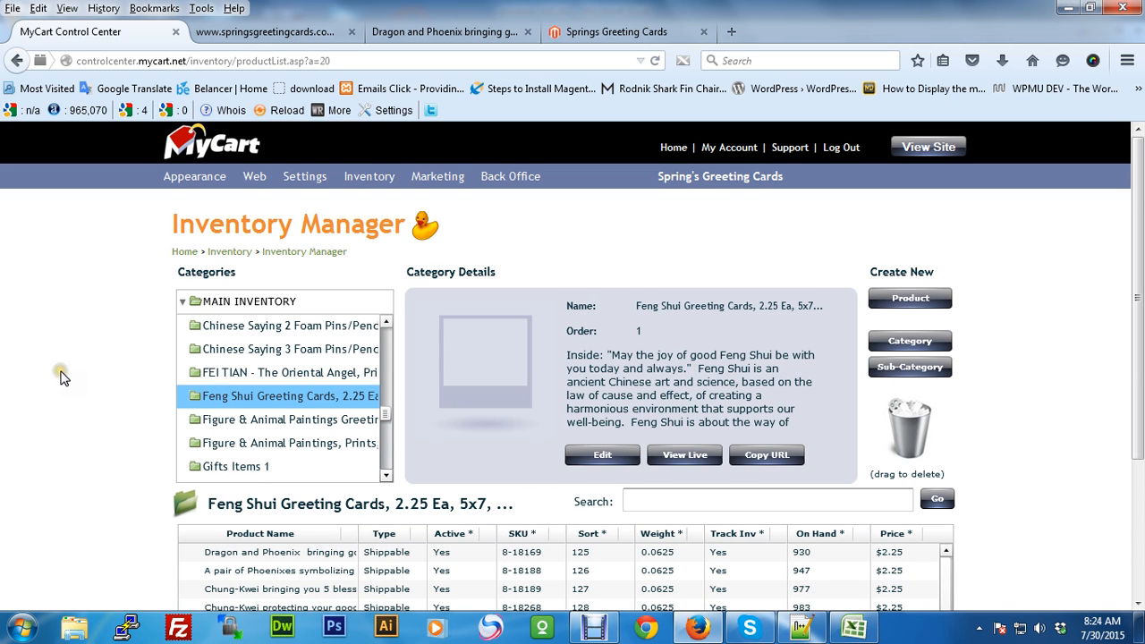
Select the Dragon and Phoenix product in the category's product list and compare it with the old site's product page.
scroll(61, 376, "down", 2)
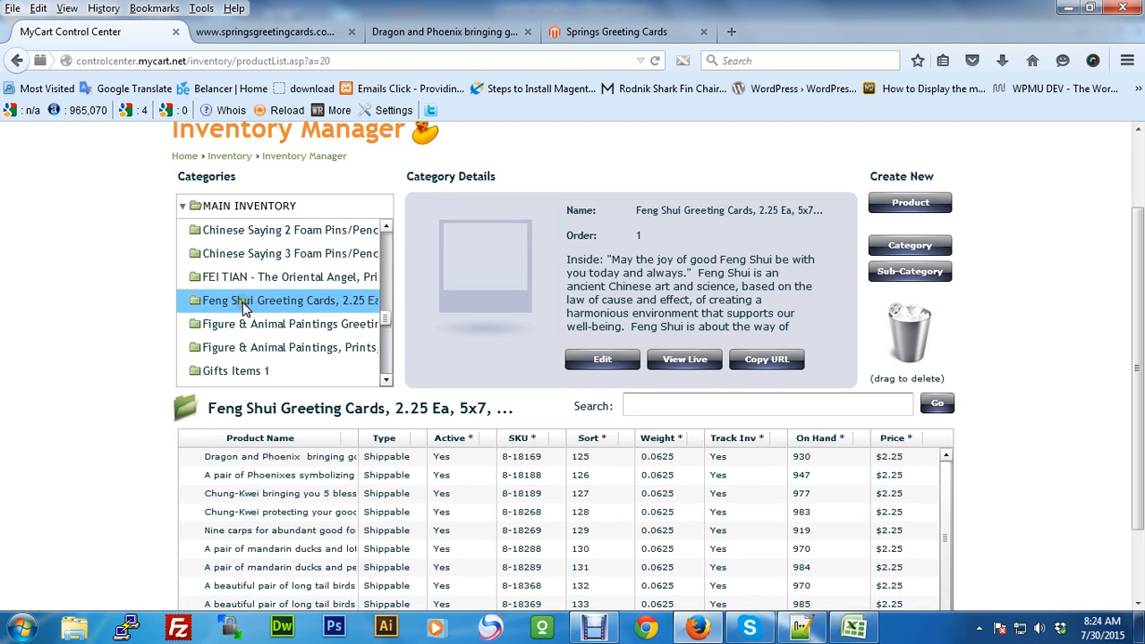
scroll(238, 388, "down", 2)
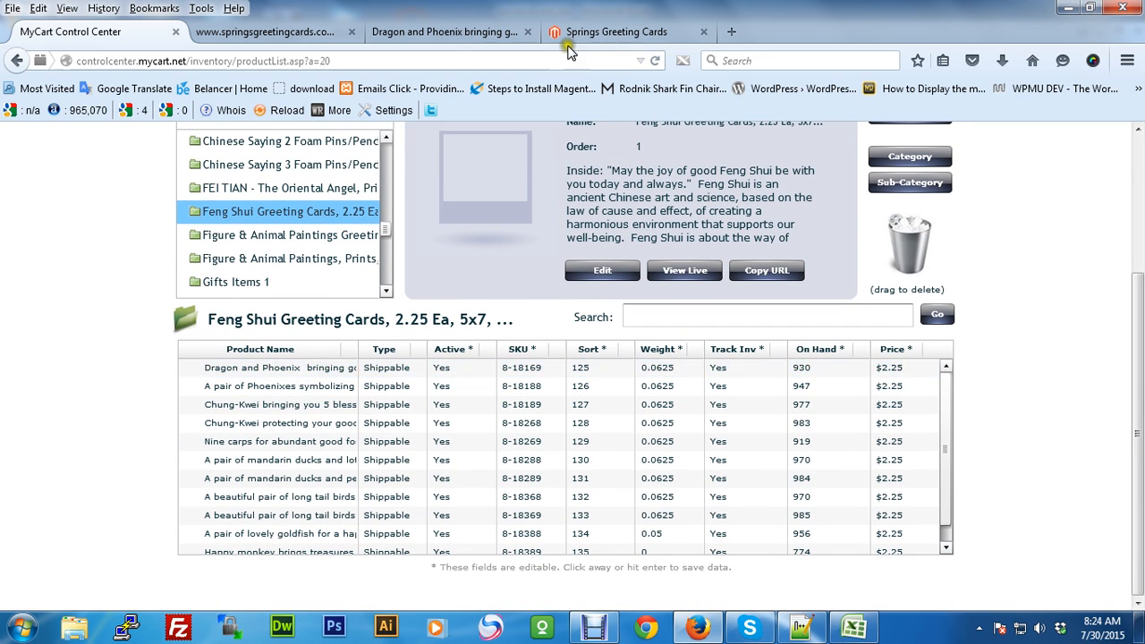
left_click(454, 32)
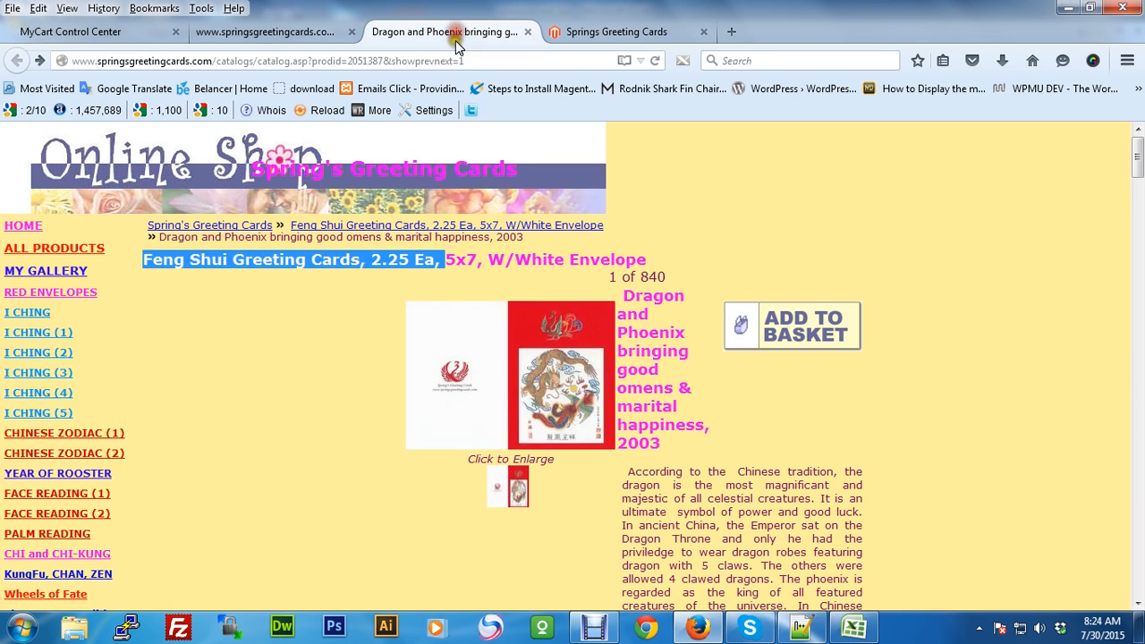
left_click(79, 32)
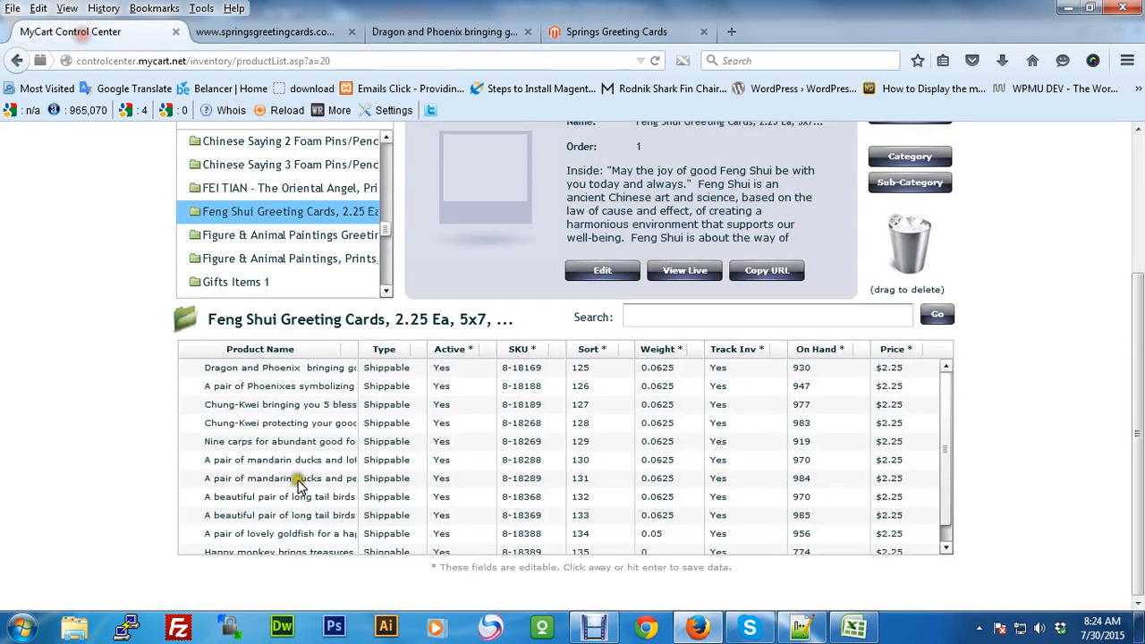
left_click(242, 369)
scroll(1123, 313, "up", 3)
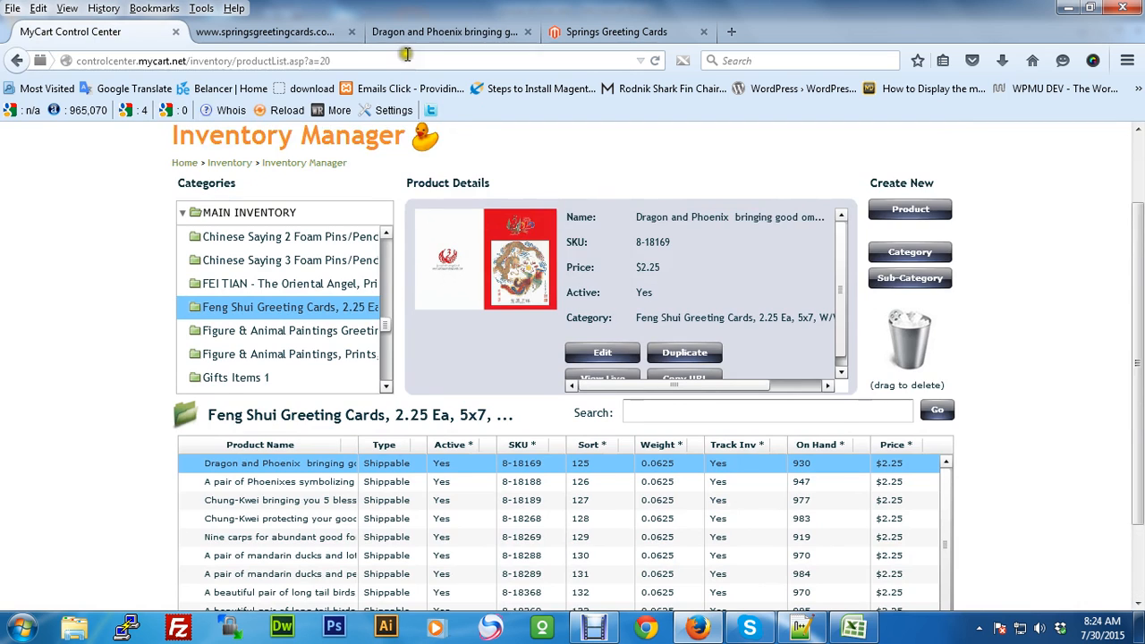
left_click(444, 31)
left_click(78, 32)
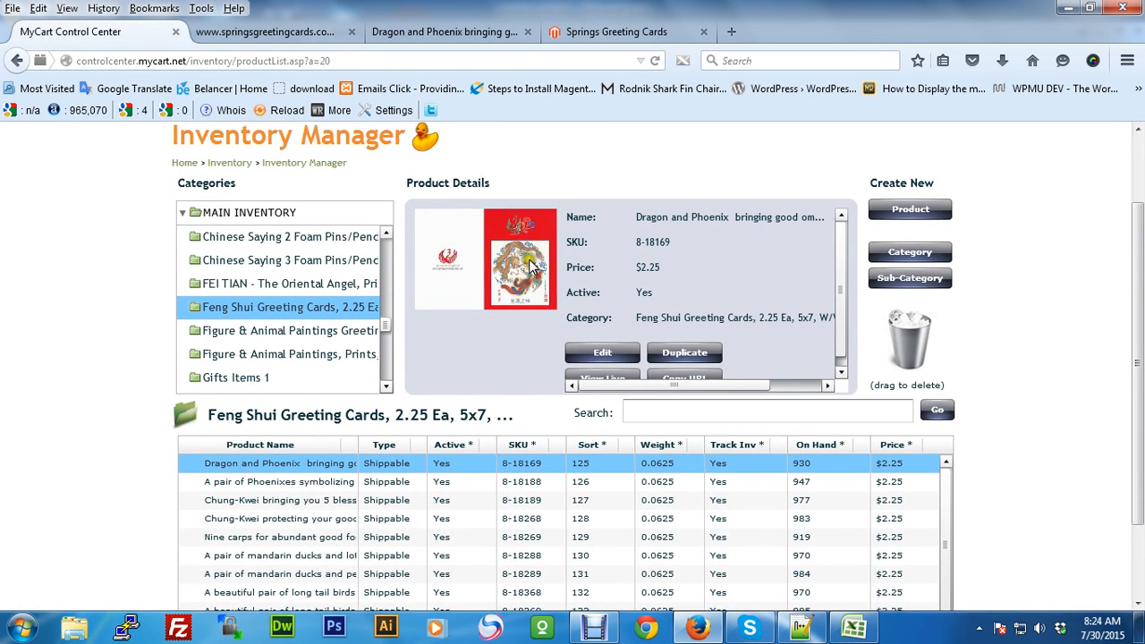
Open the Dragon and Phoenix product for editing and view its main image on its own.
left_click(600, 353)
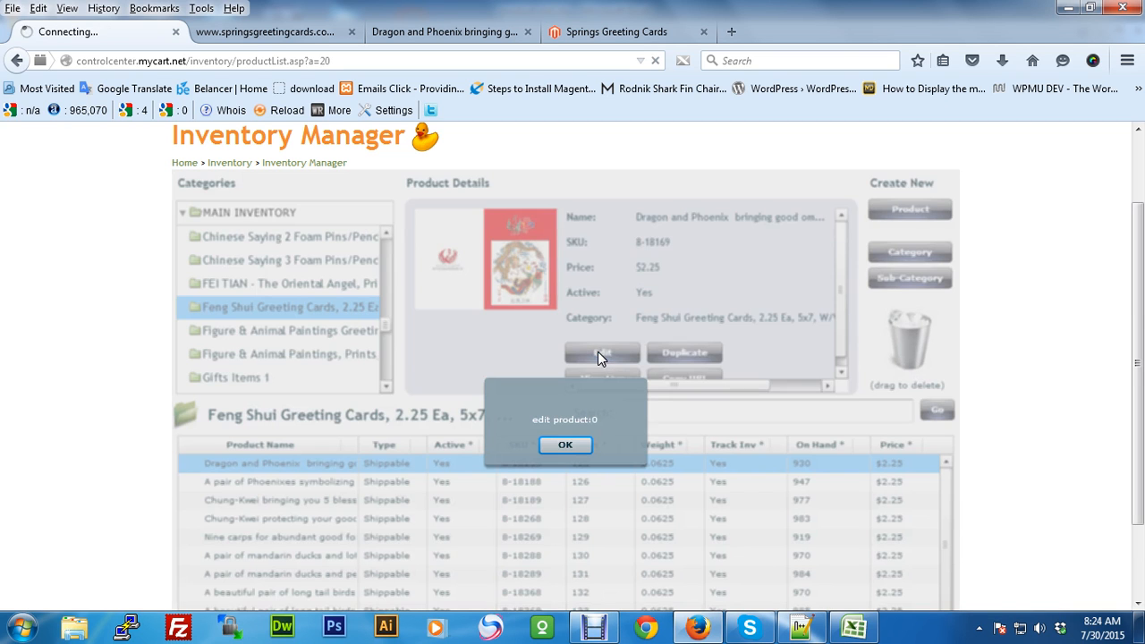
left_click(563, 445)
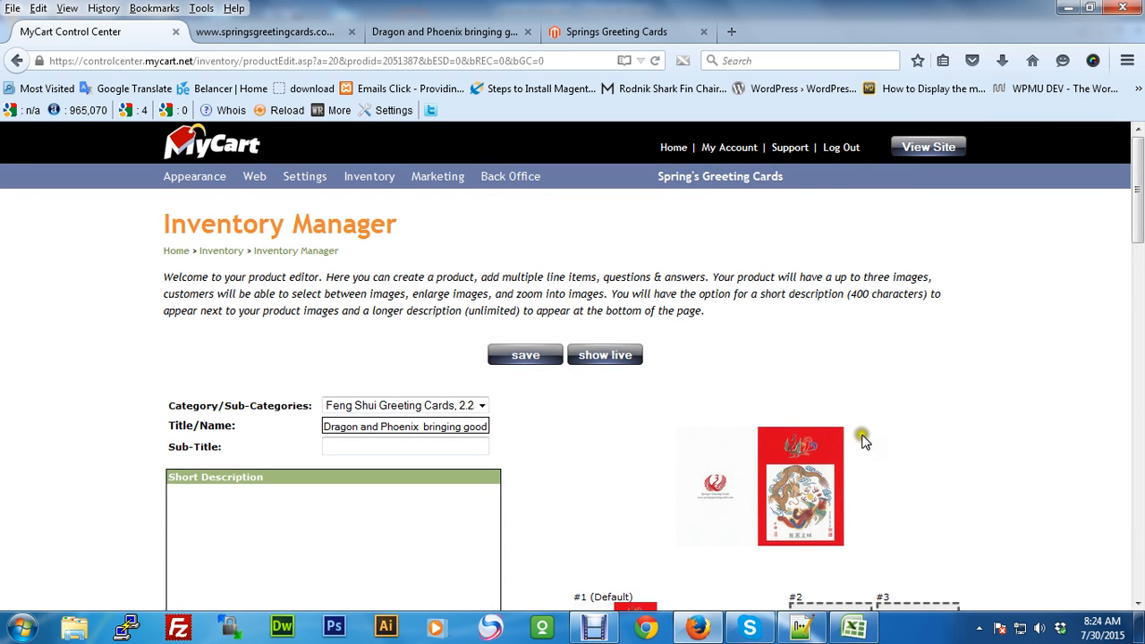
scroll(1052, 360, "down", 2)
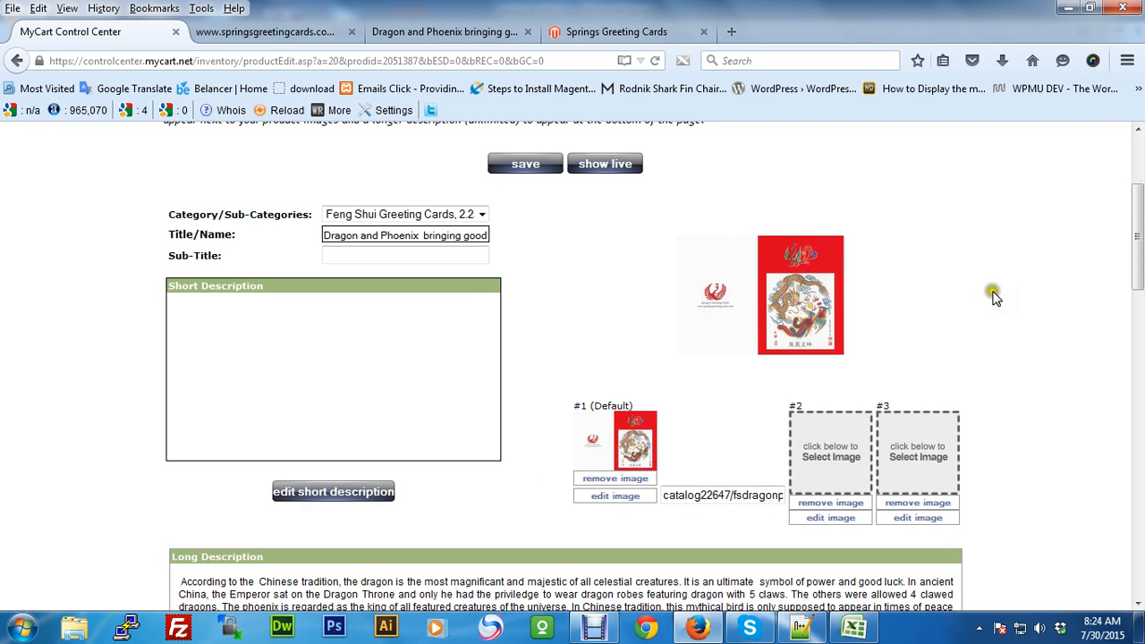
left_click(785, 265)
right_click(785, 260)
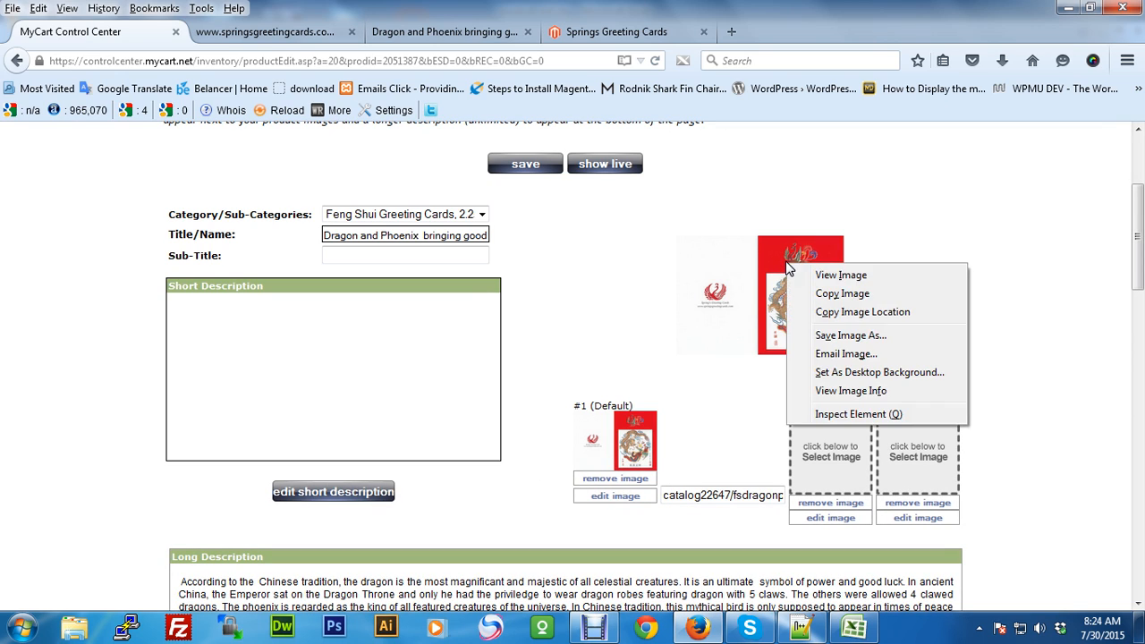
left_click(831, 275)
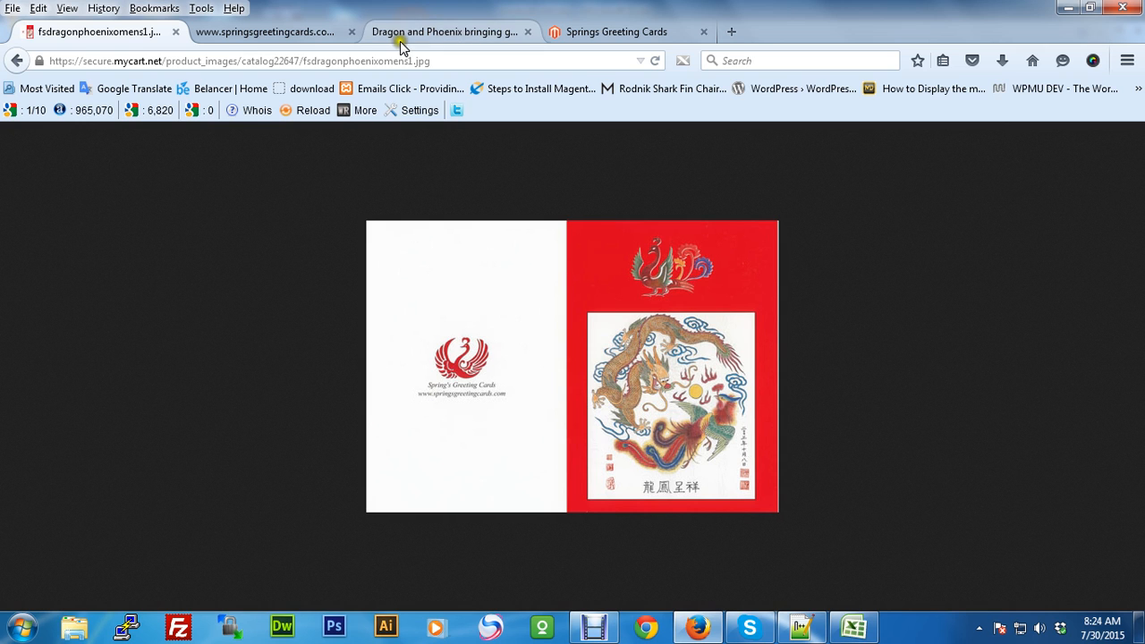
View the old product page's Dragon and Phoenix image on its own and compare it with the MyCart editor's image.
left_click(500, 33)
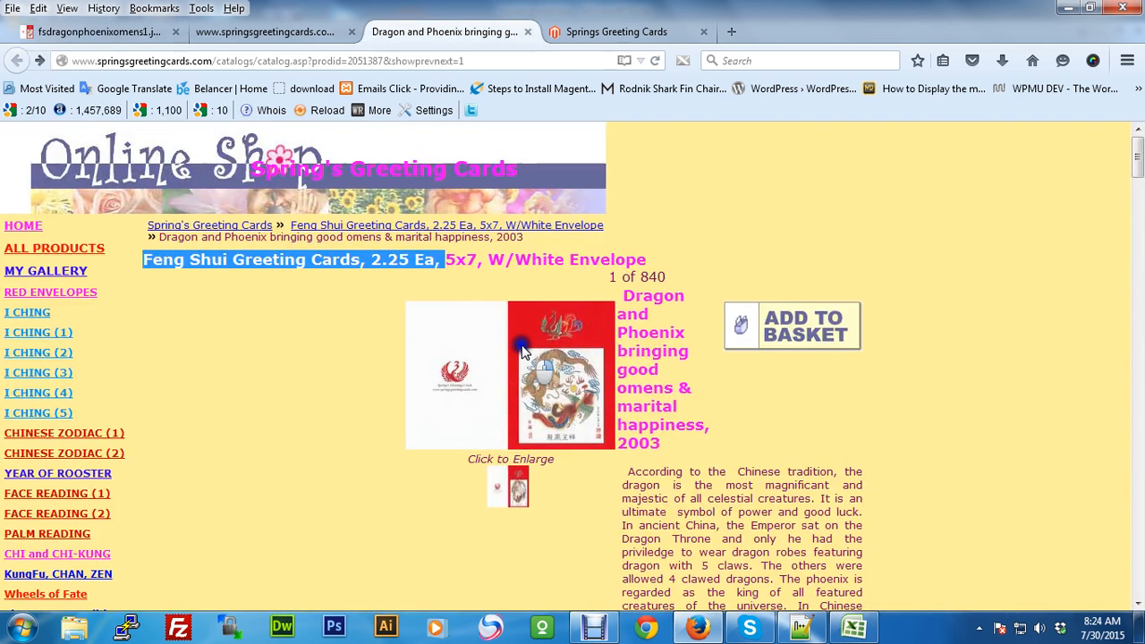
right_click(600, 352)
left_click(601, 349)
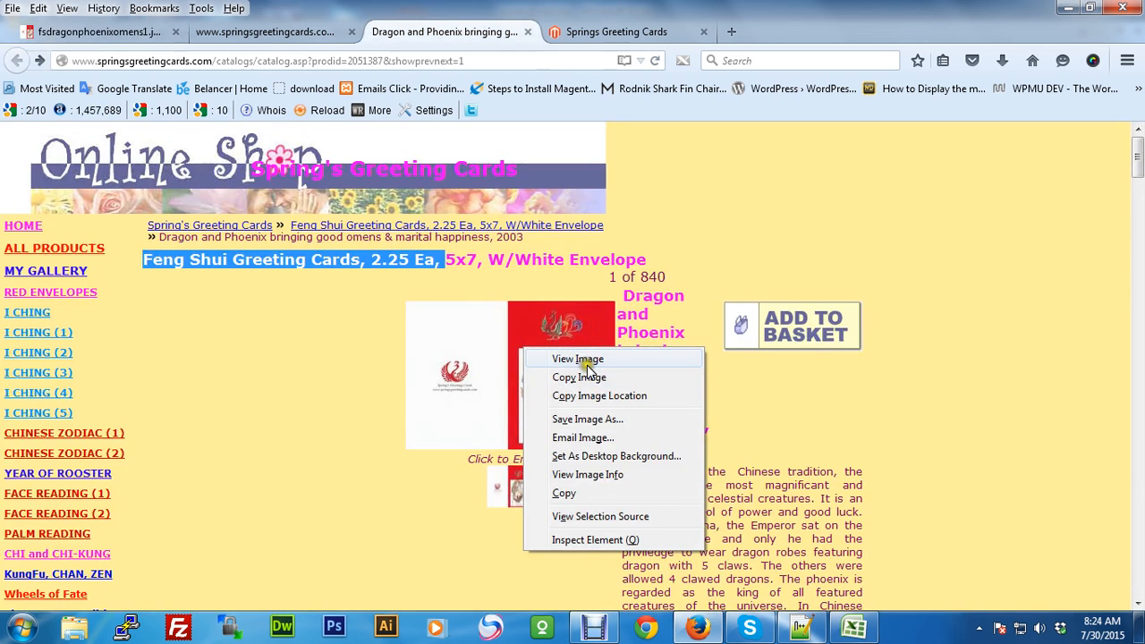
left_click(583, 361)
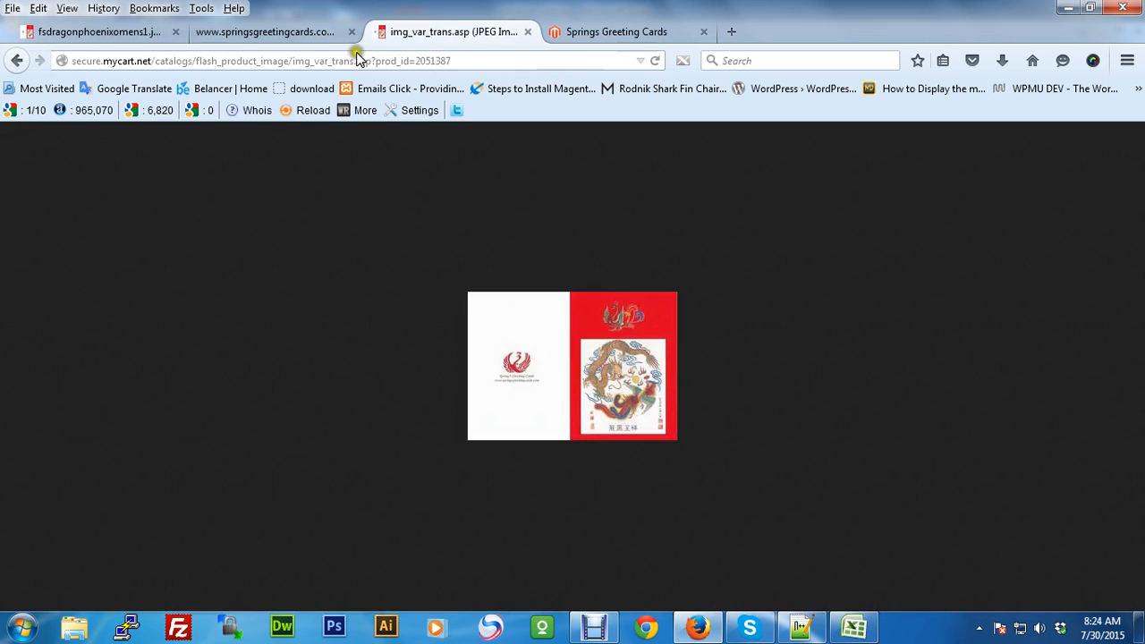
left_click(98, 31)
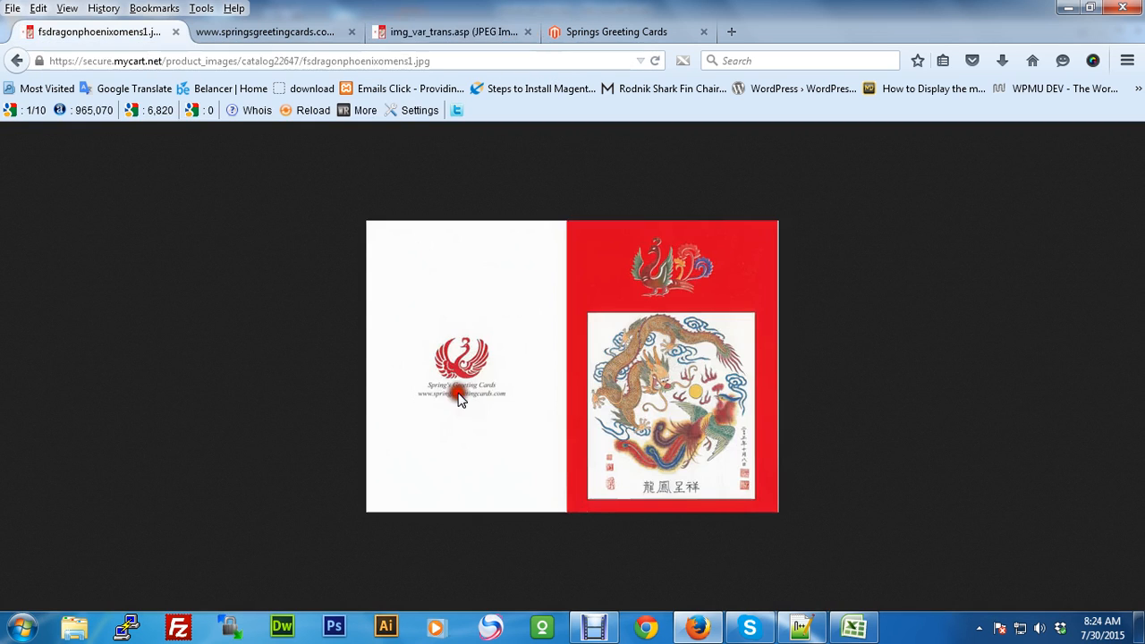
Copy the address of fsdragonphoenixomens1.jpg into the image link cell J2 of product-old.xlsx in Excel.
left_click(470, 60)
key("ctrl+c")
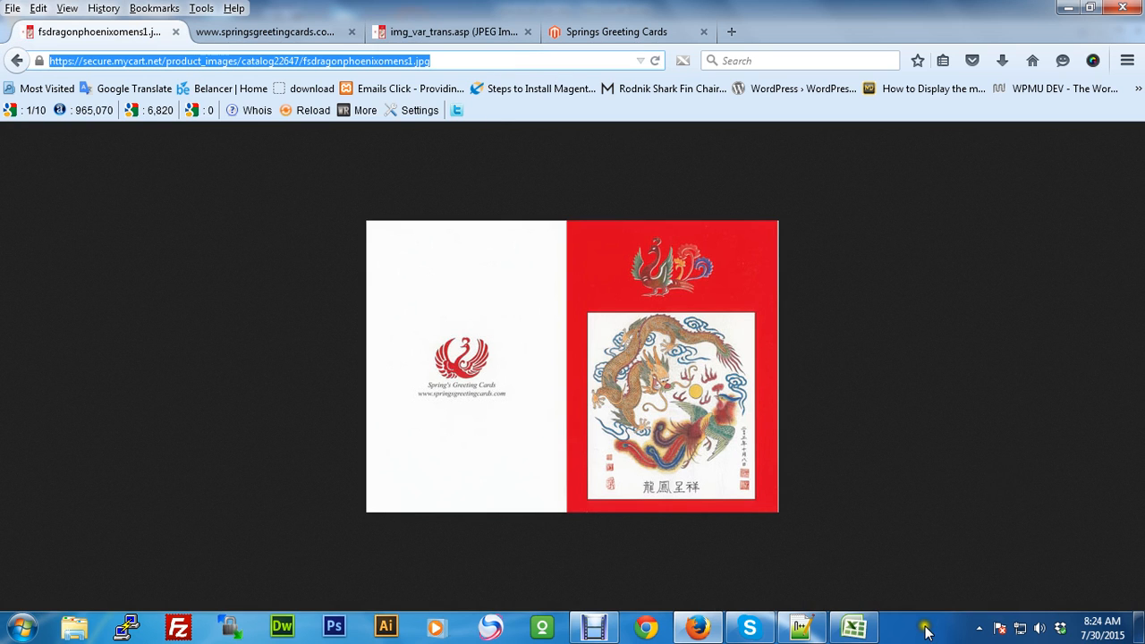
left_click(802, 628)
left_click(847, 628)
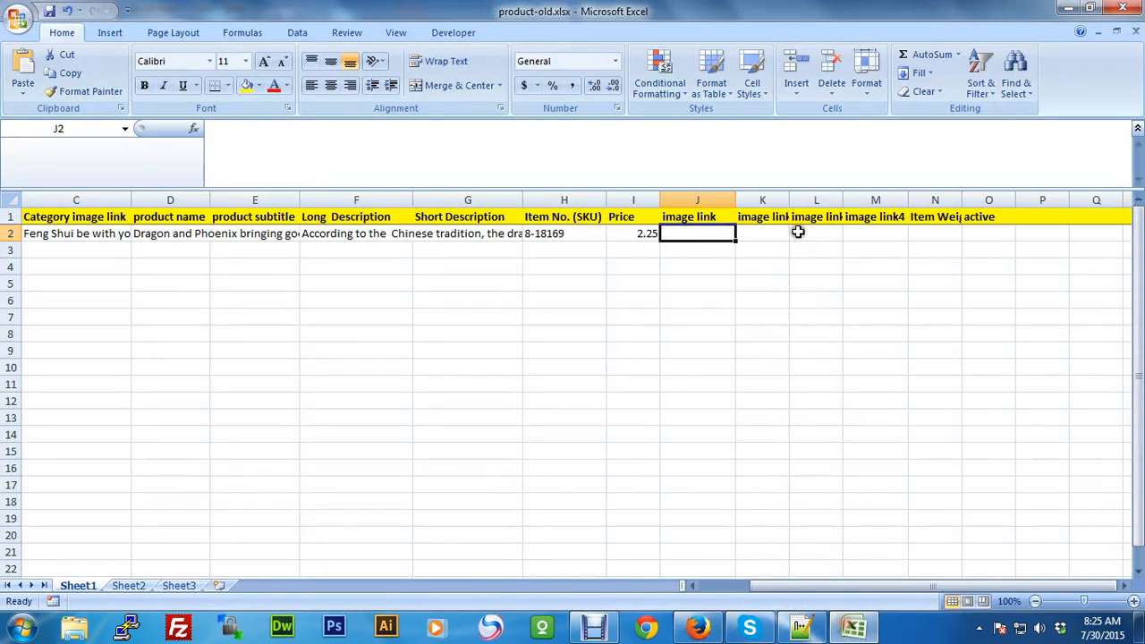
double_click(685, 231)
key("ctrl+v")
left_click(681, 261)
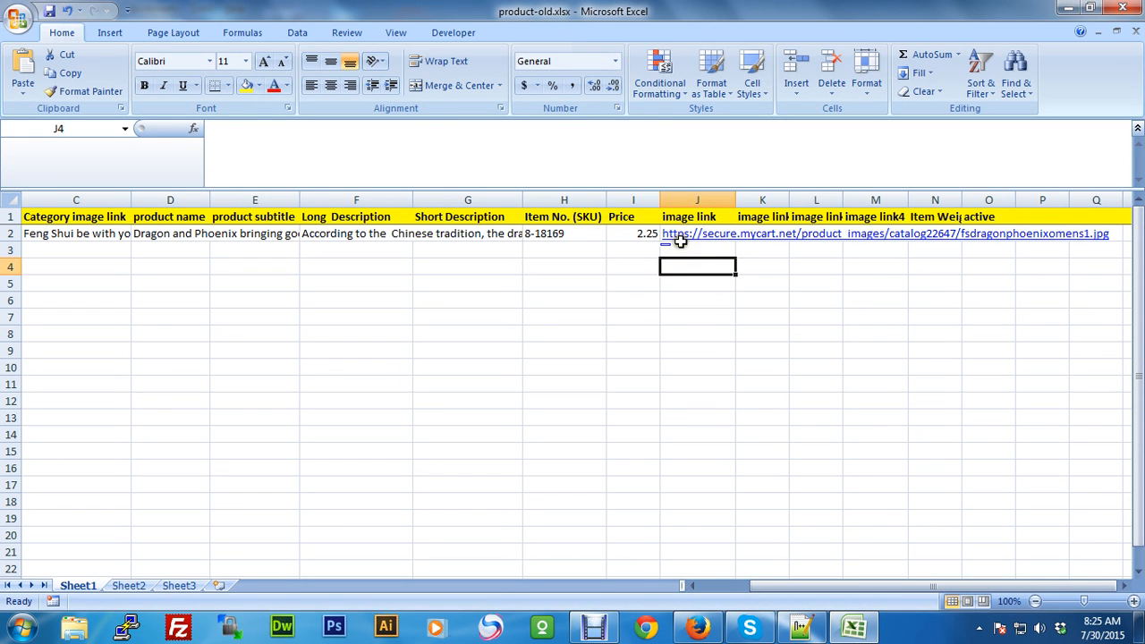
Return to Firefox and close the img_var_trans.asp image page.
left_click(698, 628)
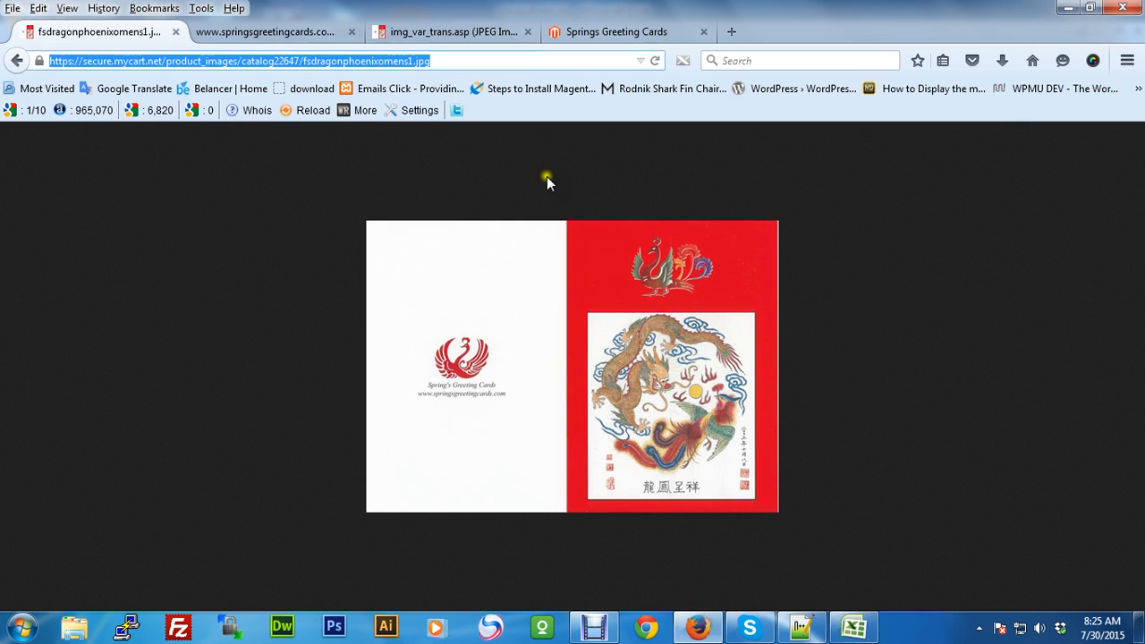
left_click(441, 36)
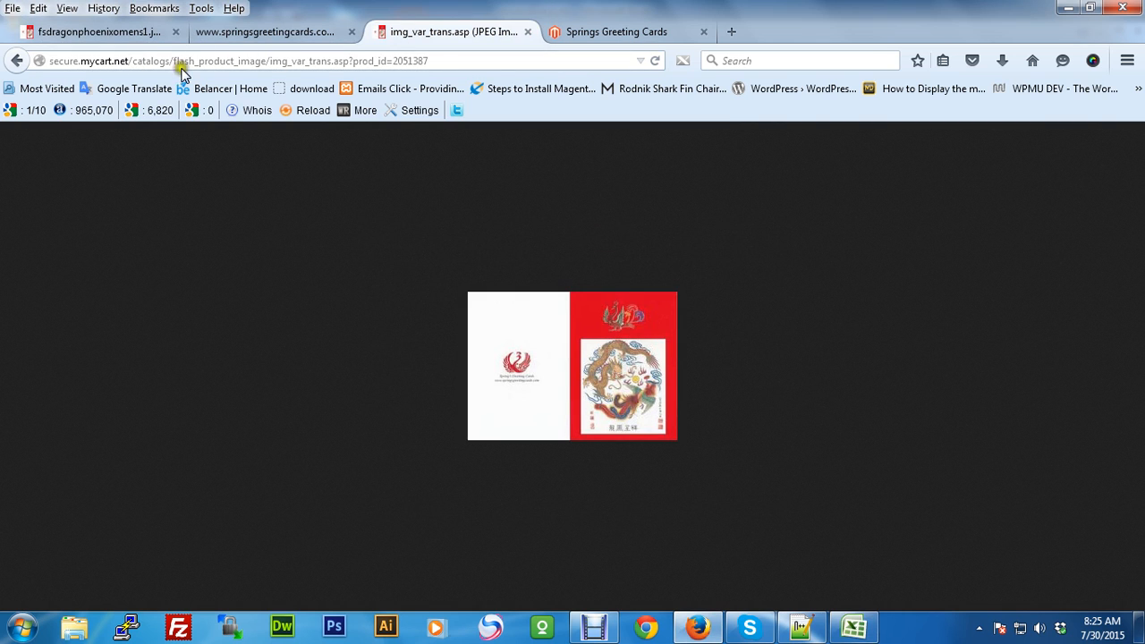
left_click(527, 32)
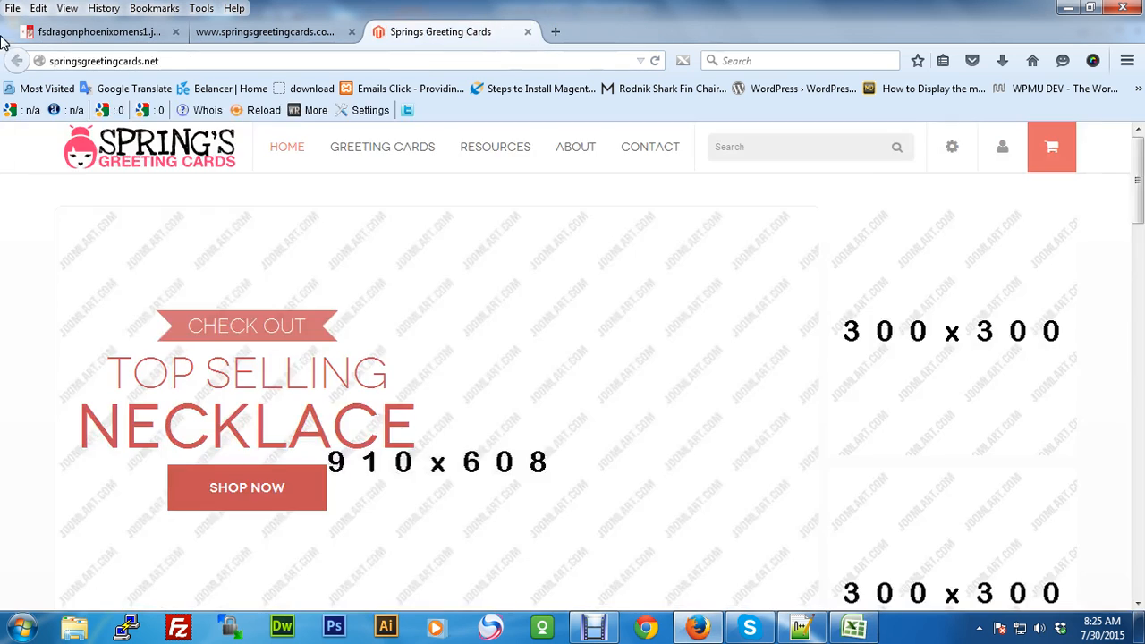
Go back from the image to MyCart and view the Dragon and Phoenix product's item table on the old catalog site.
left_click(72, 31)
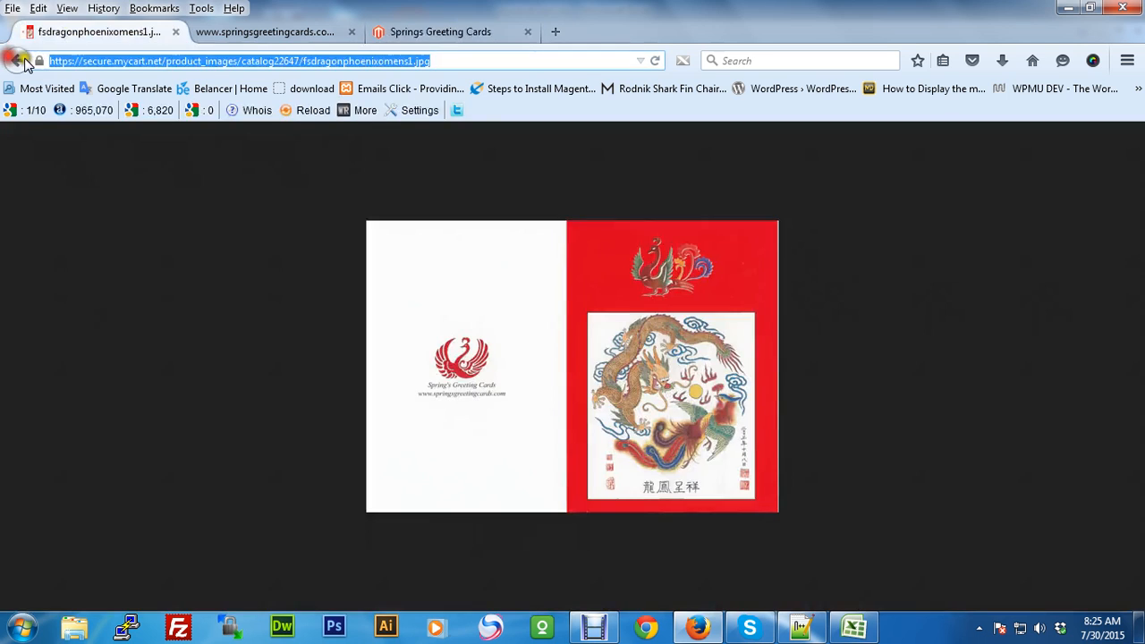
left_click(401, 35)
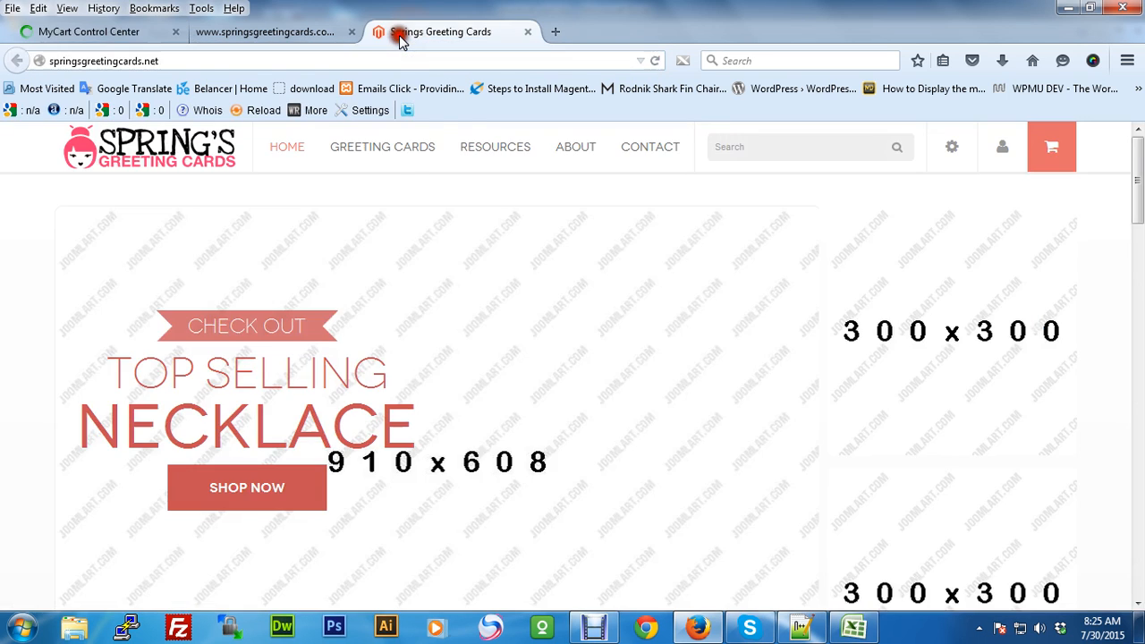
left_click(251, 34)
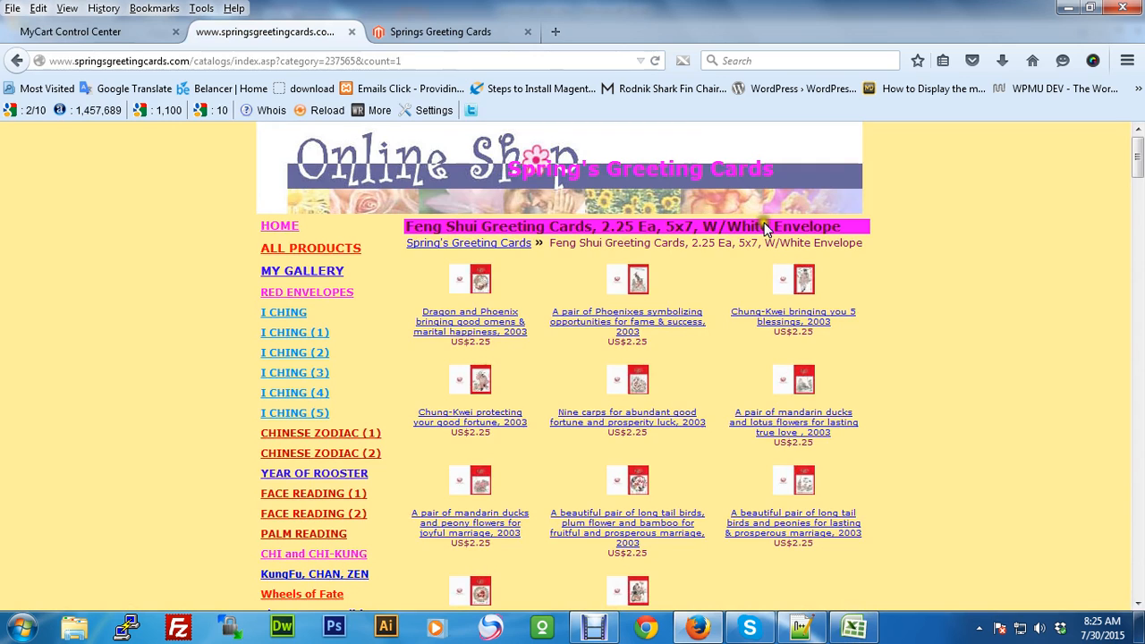
middle_click(470, 320)
left_click(412, 33)
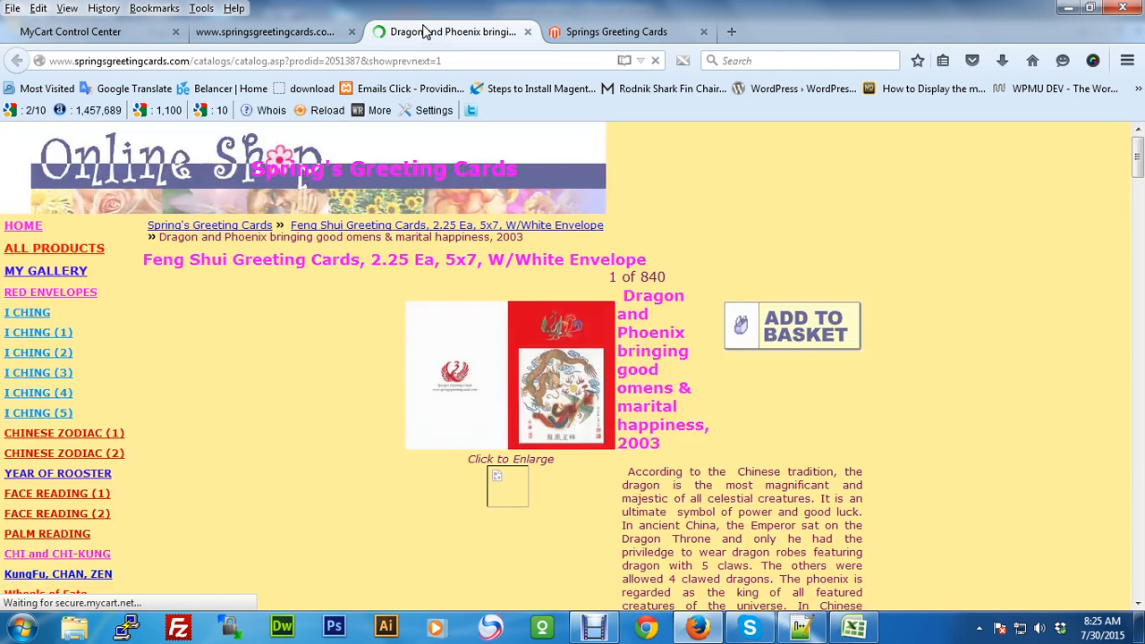
scroll(757, 578, "down", 10)
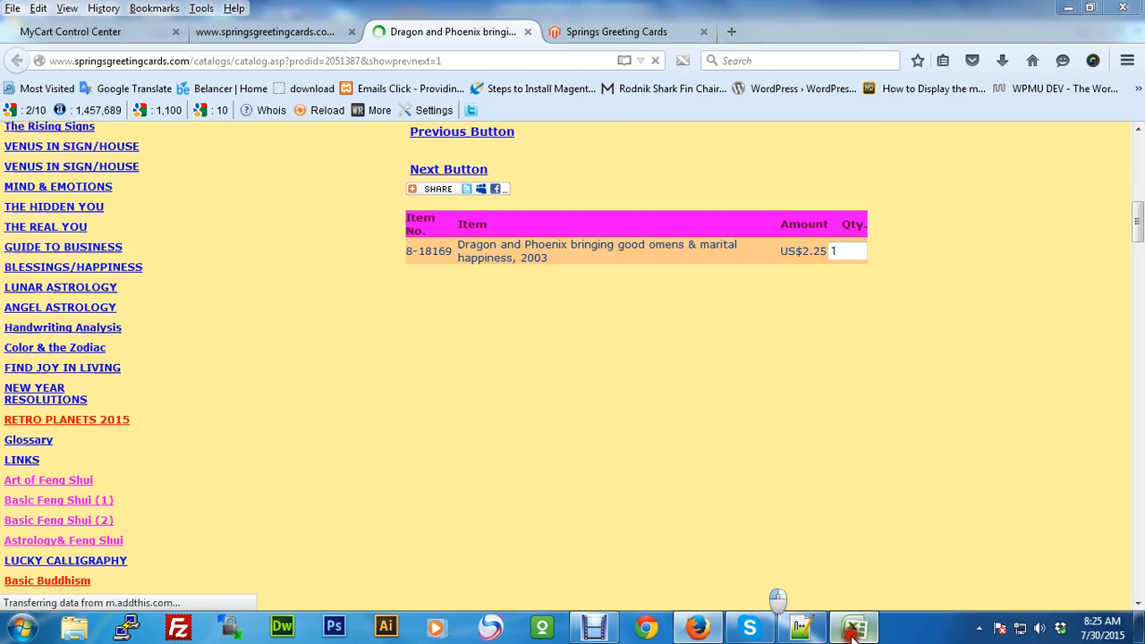
Switch to product-old.xlsx in Excel and review the image link column headers from image link to image link4.
left_click(800, 627)
left_click(889, 216)
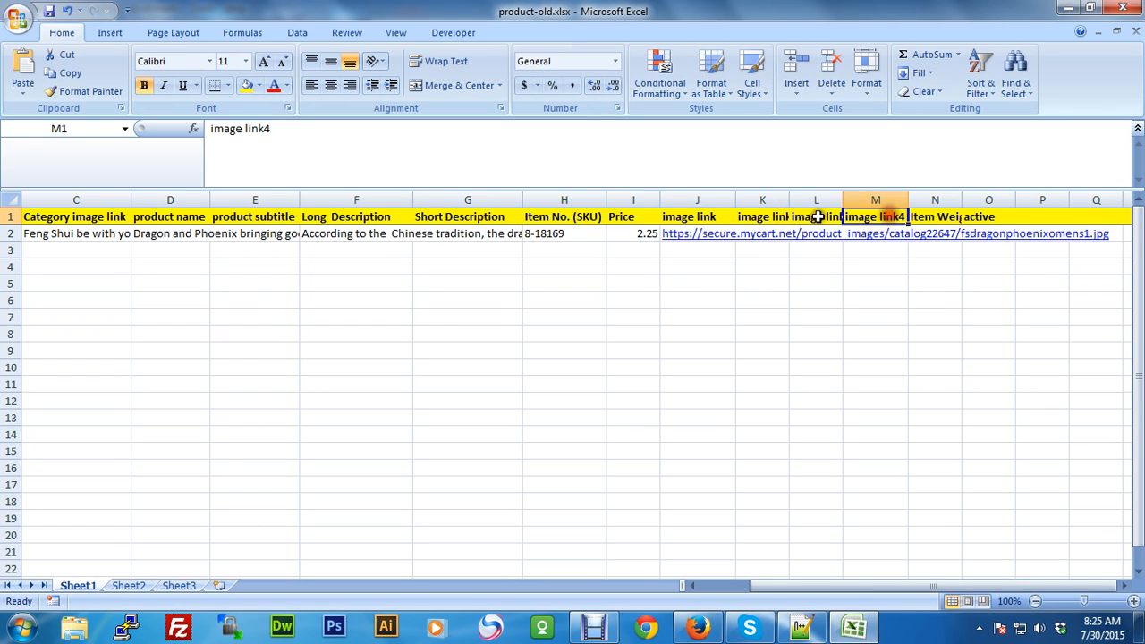
left_click(816, 216)
left_click(876, 215)
left_click(796, 217)
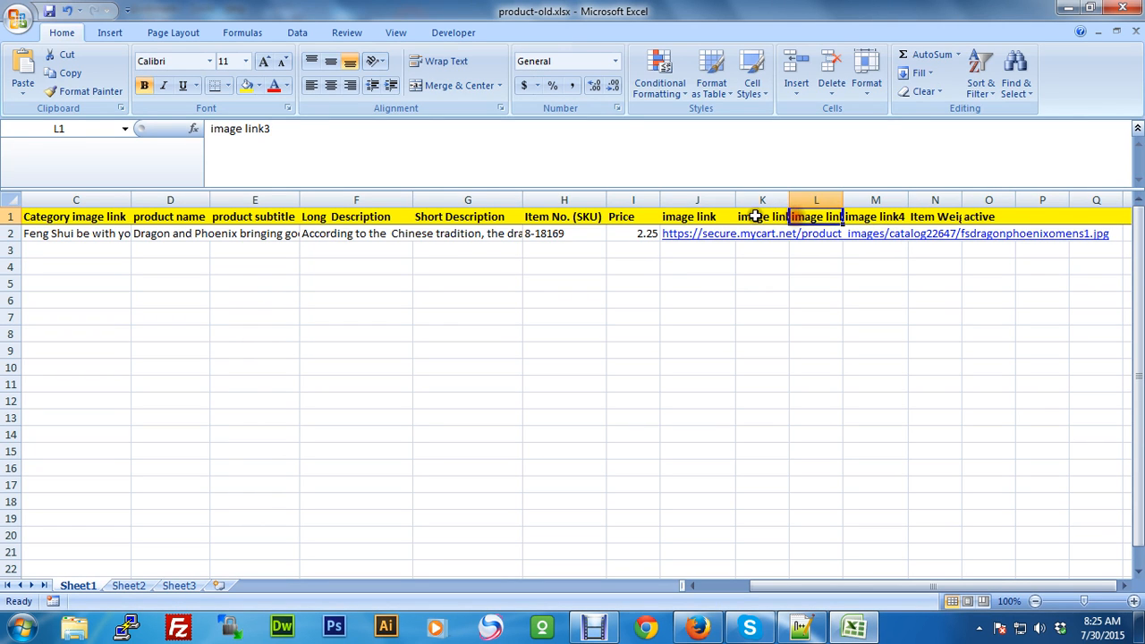
left_click(686, 216)
left_click(746, 216)
left_click(798, 216)
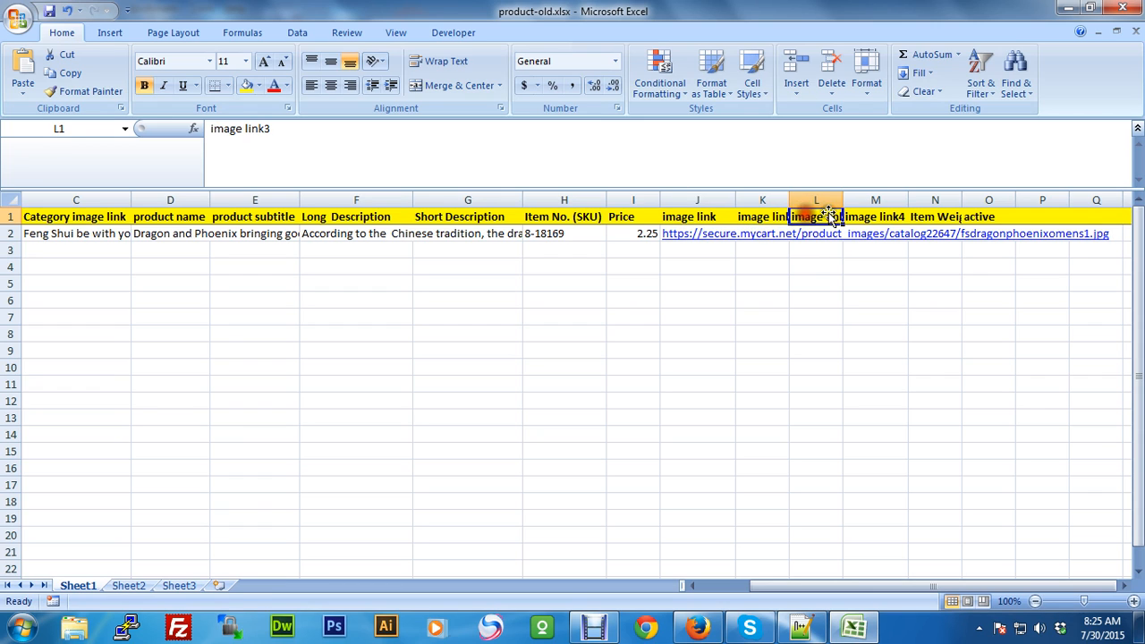
left_click(846, 218)
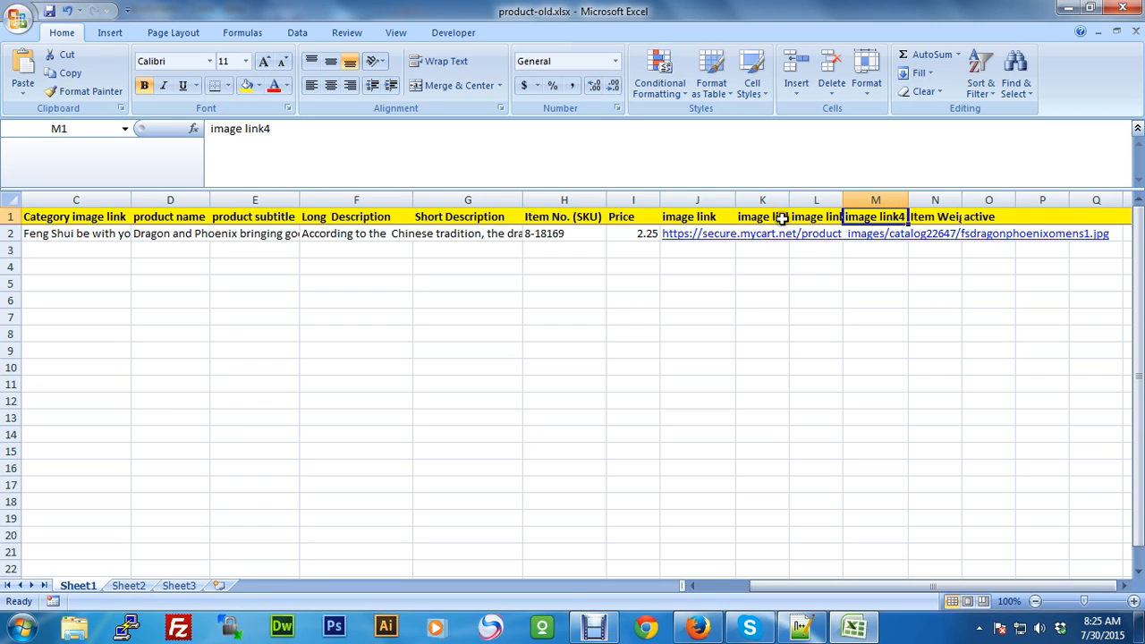
Review the Item Weight and active column headers and the empty header cells beyond them.
left_click(950, 219)
left_click(986, 215)
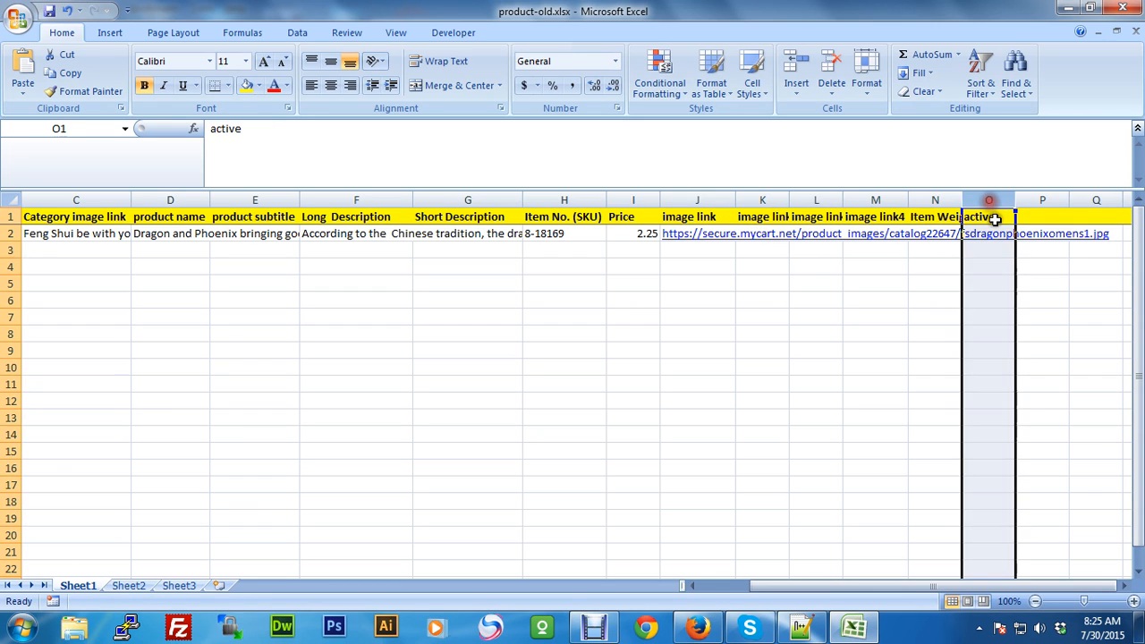
left_click(940, 216)
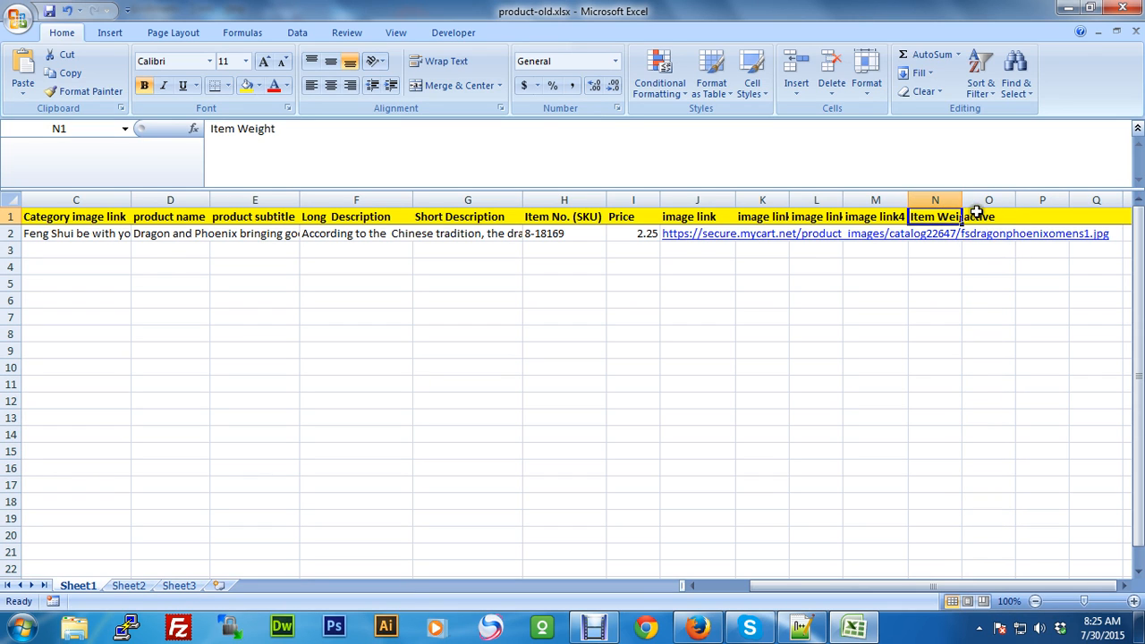
left_click(977, 214)
left_click(1039, 220)
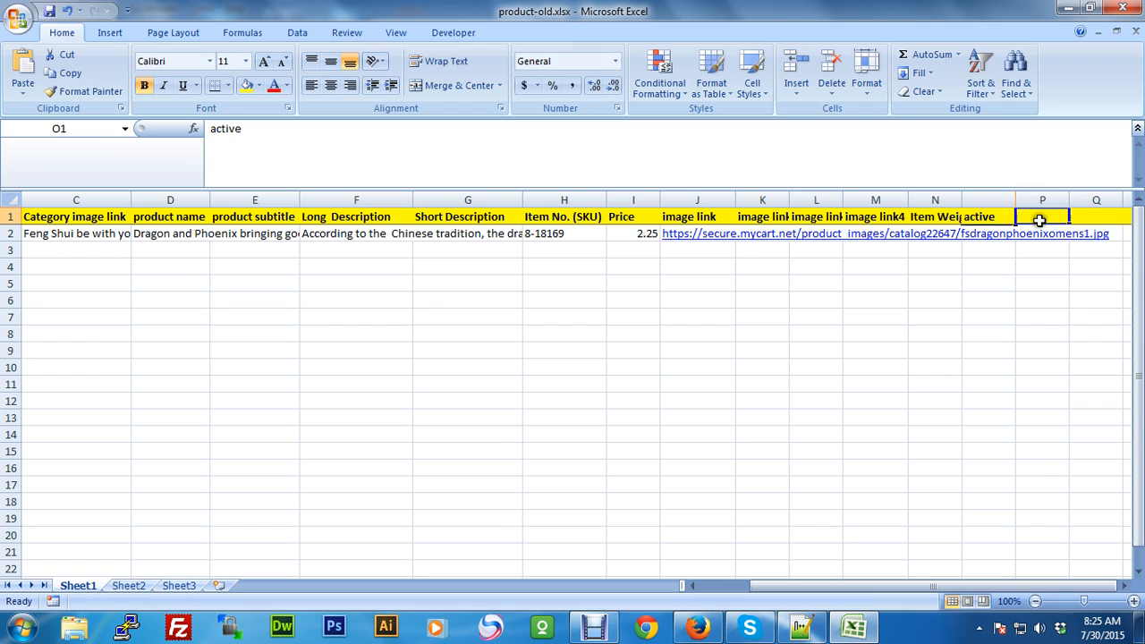
left_click(1078, 220)
left_click(1055, 219)
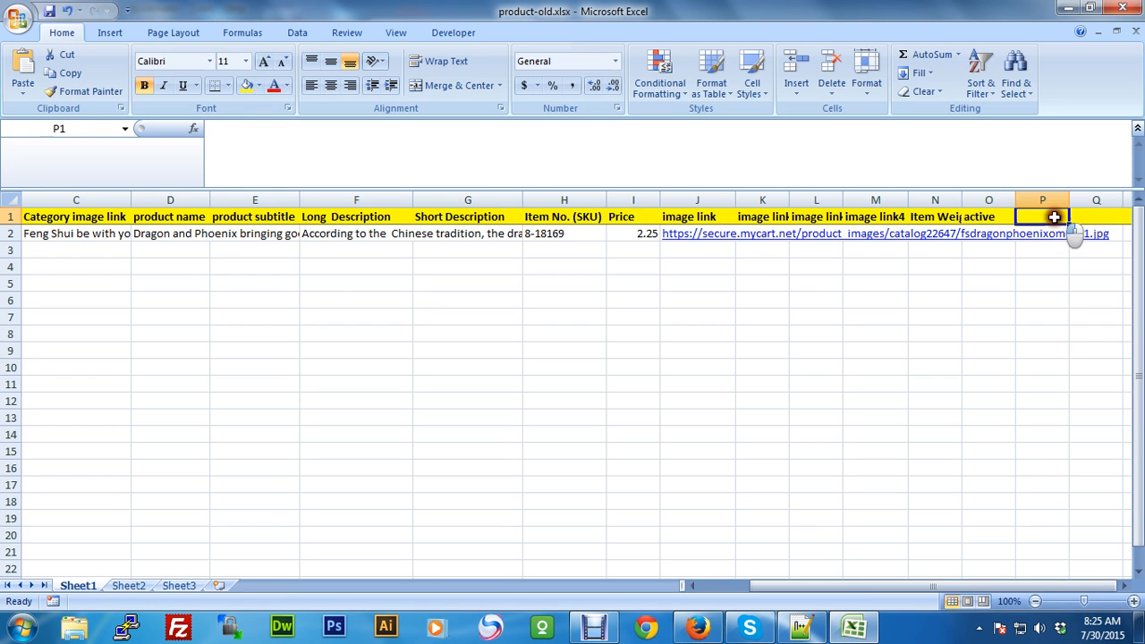
left_click(979, 216)
left_click(942, 214)
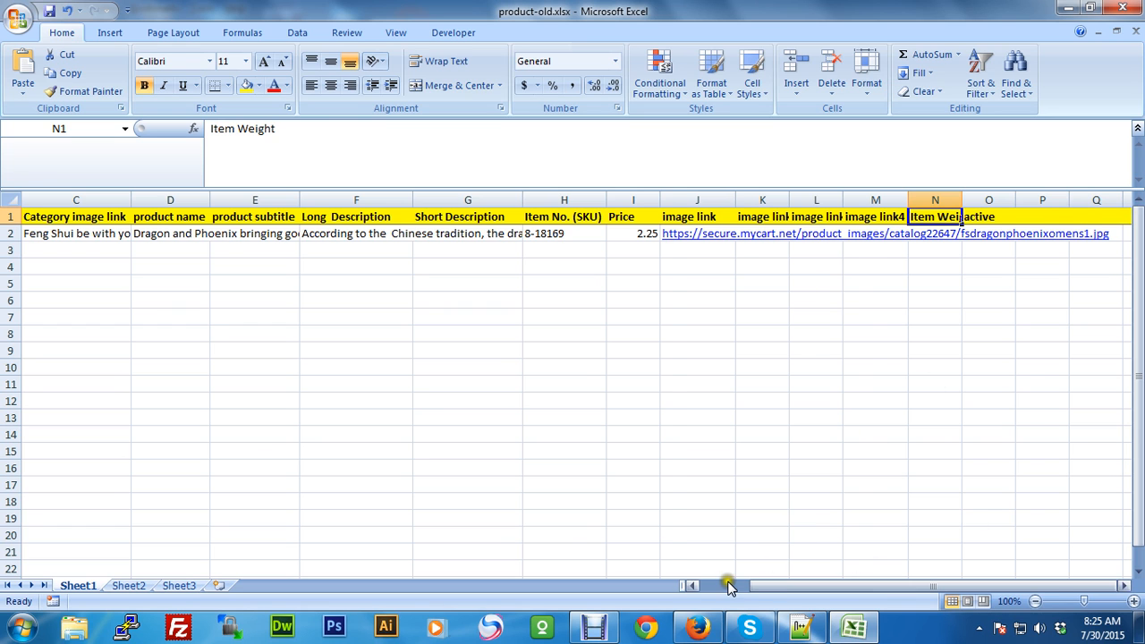
Return to Firefox, close the Dragon and Phoenix page, and open the "A pair of Phoenixes" product in its own tab.
left_click(726, 584)
left_click(697, 626)
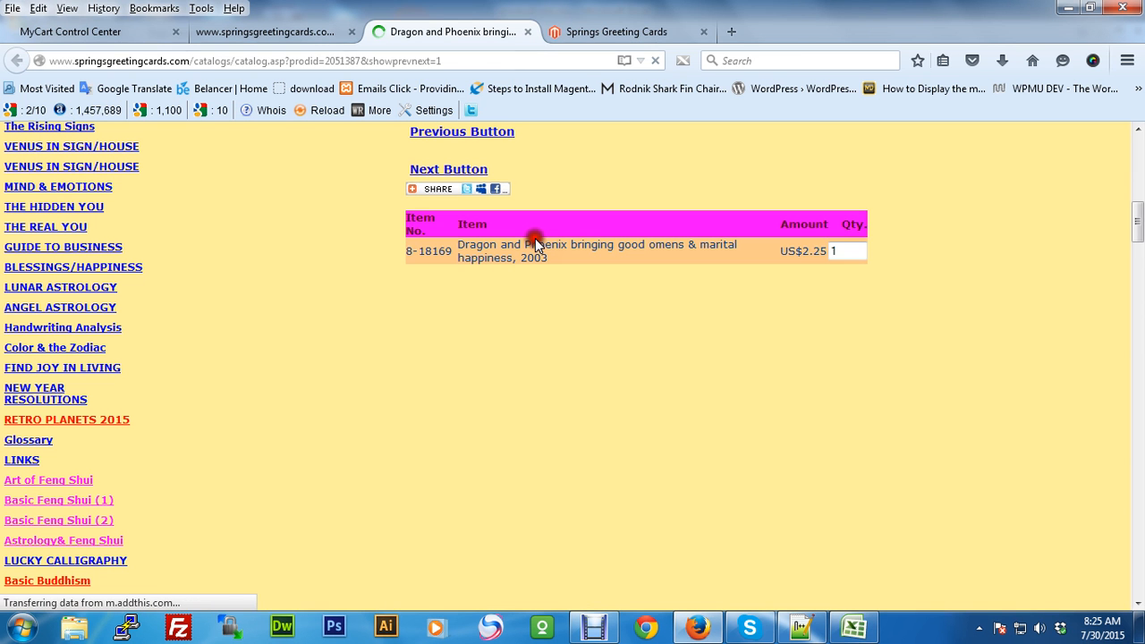
left_click(527, 33)
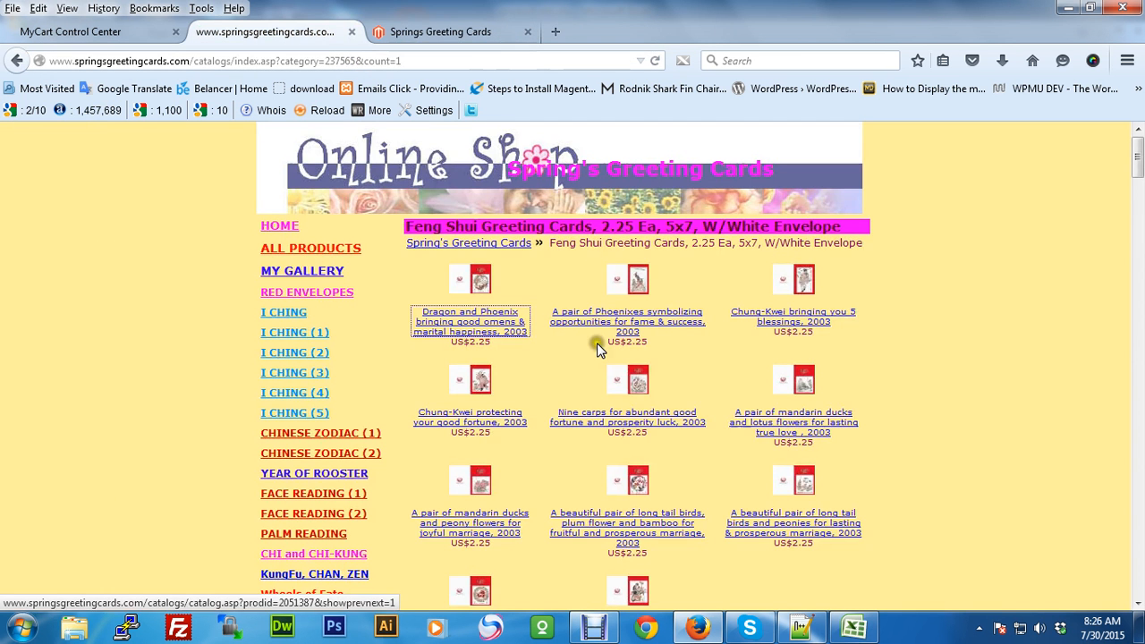
middle_click(619, 322)
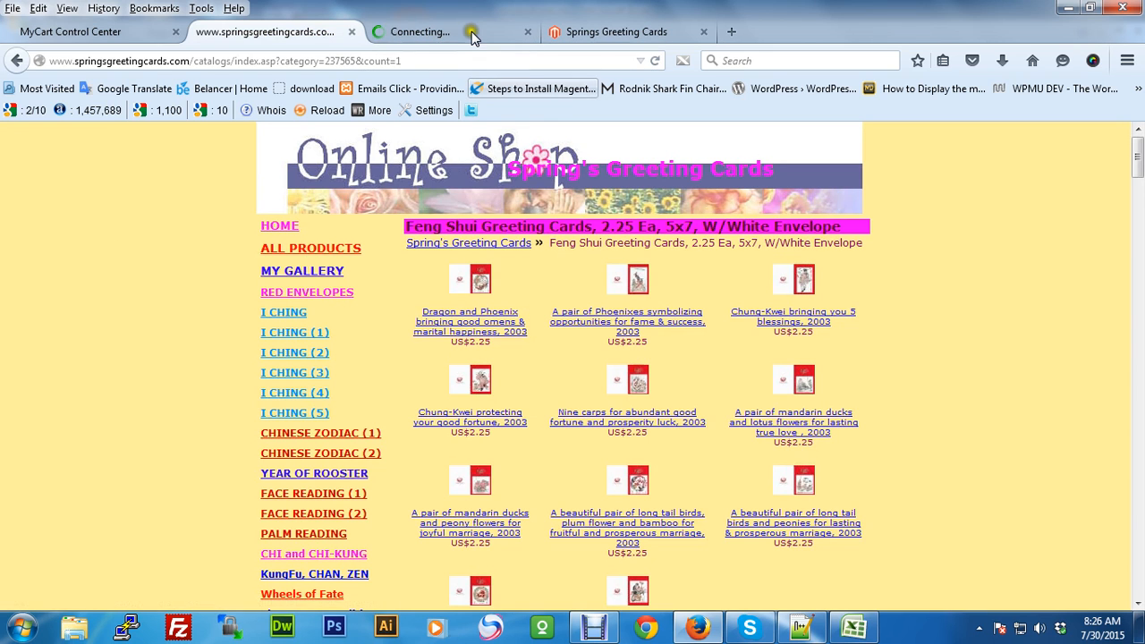
left_click(456, 31)
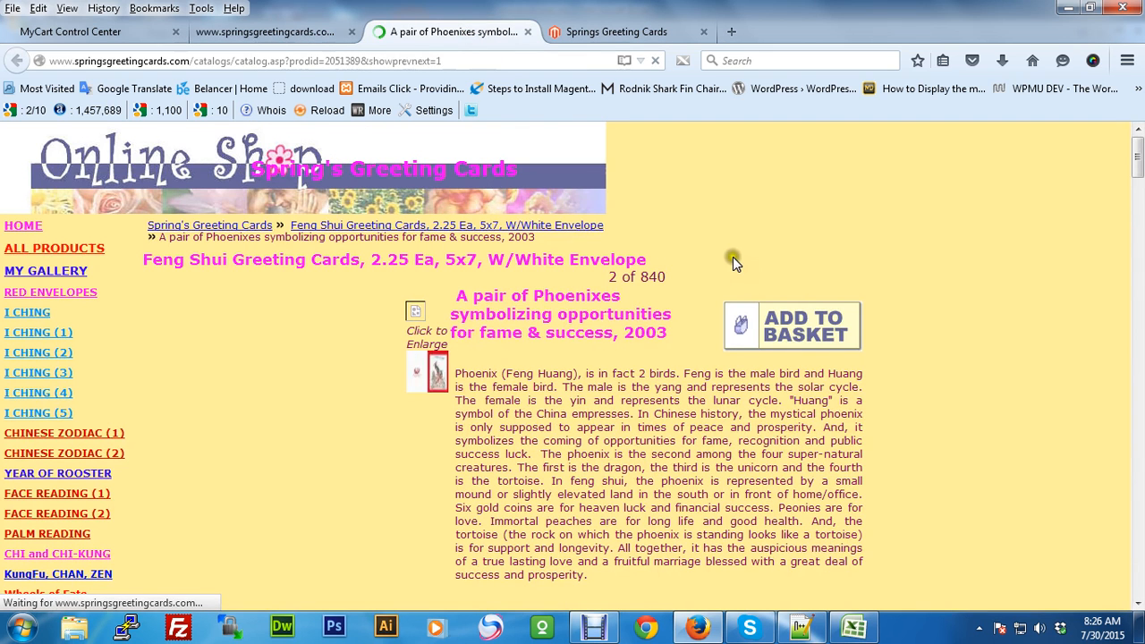
Copy the product title "A pair of Phoenixes symbolizing opportunities for fame & success, 2003" into product name cell D3 in Excel.
scroll(714, 267, "down", 2)
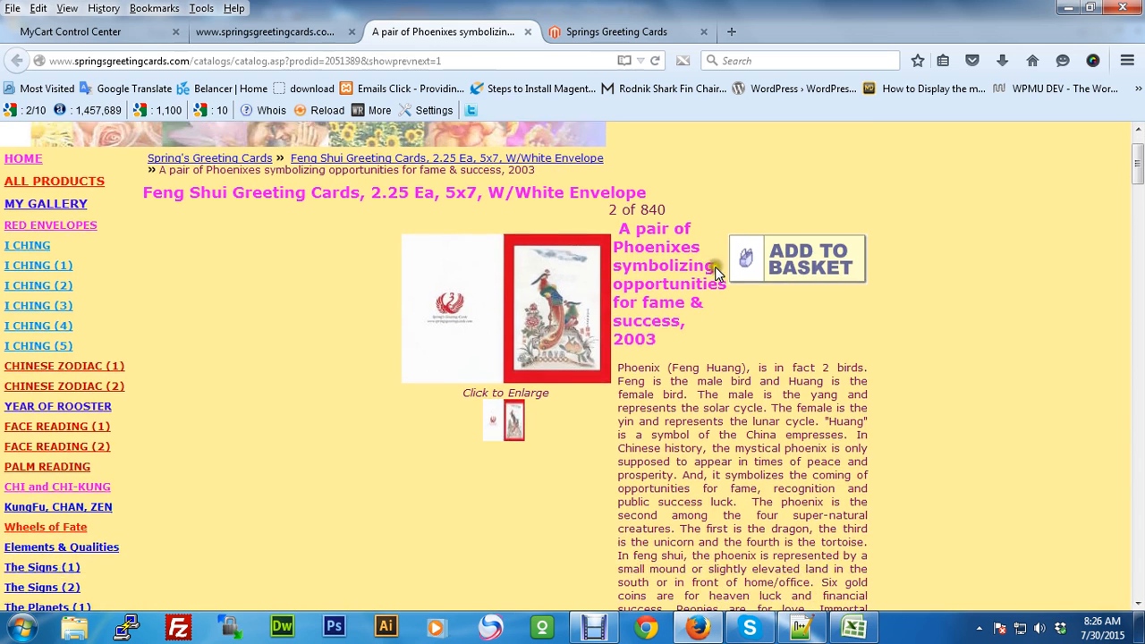
left_click_drag(615, 197, 662, 315)
key("ctrl+c")
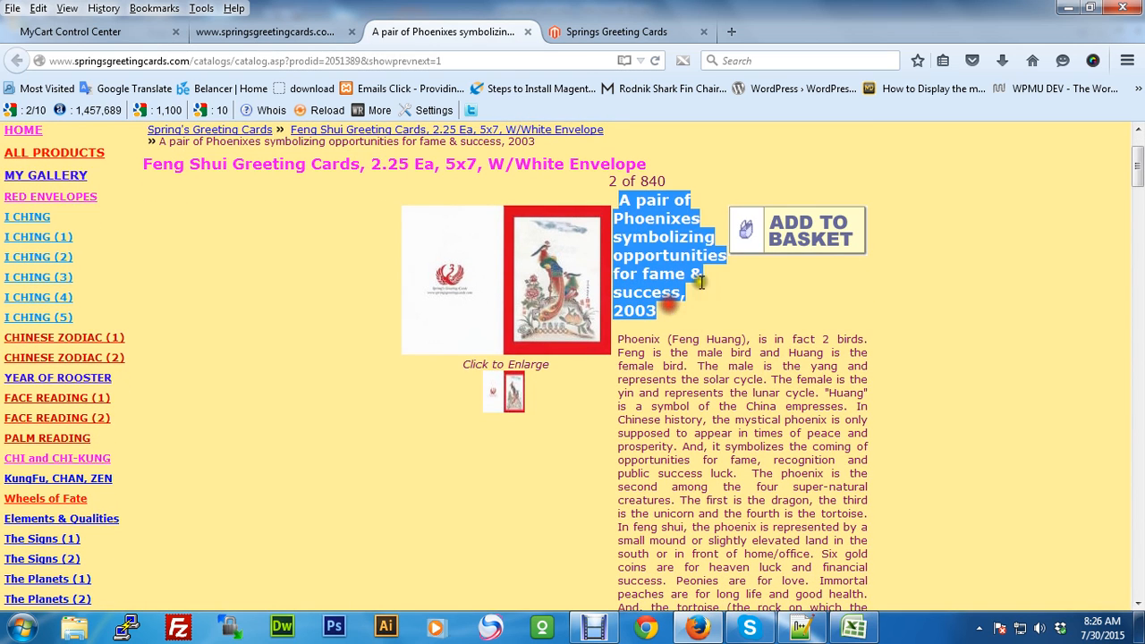
left_click(854, 626)
left_click(69, 238)
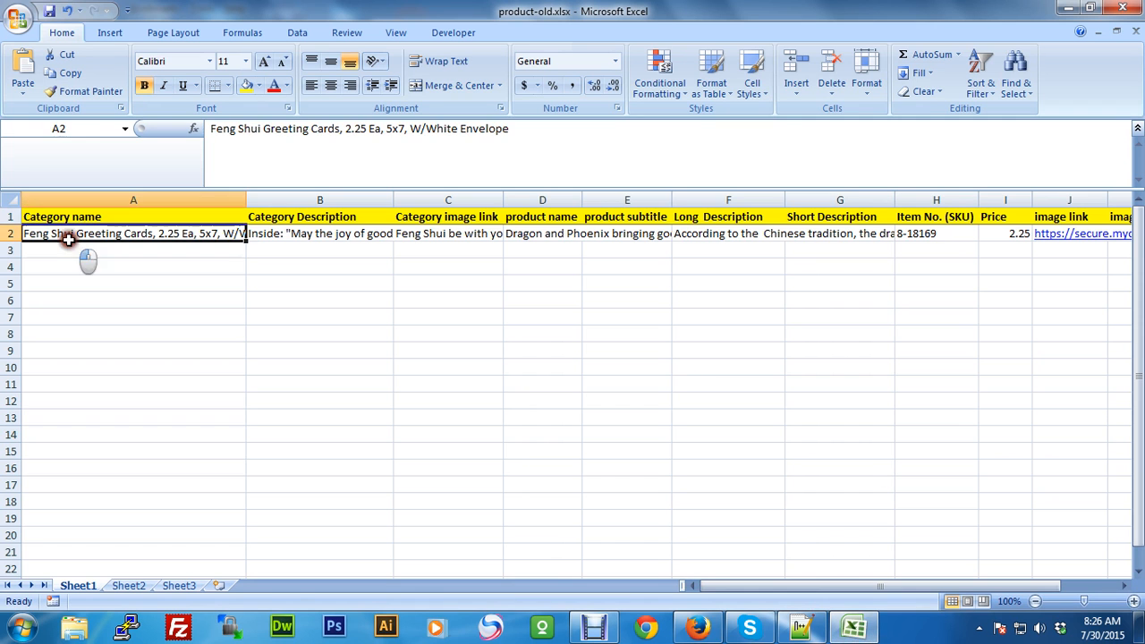
left_click(340, 235)
left_click(433, 240)
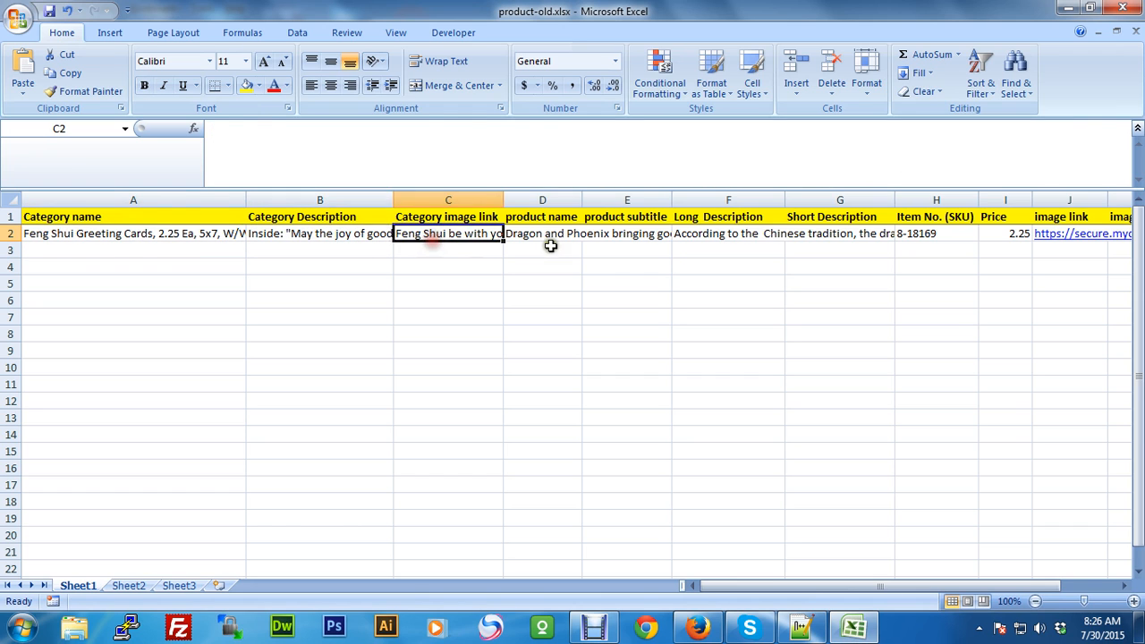
left_click(544, 240)
left_click_drag(82, 238, 420, 228)
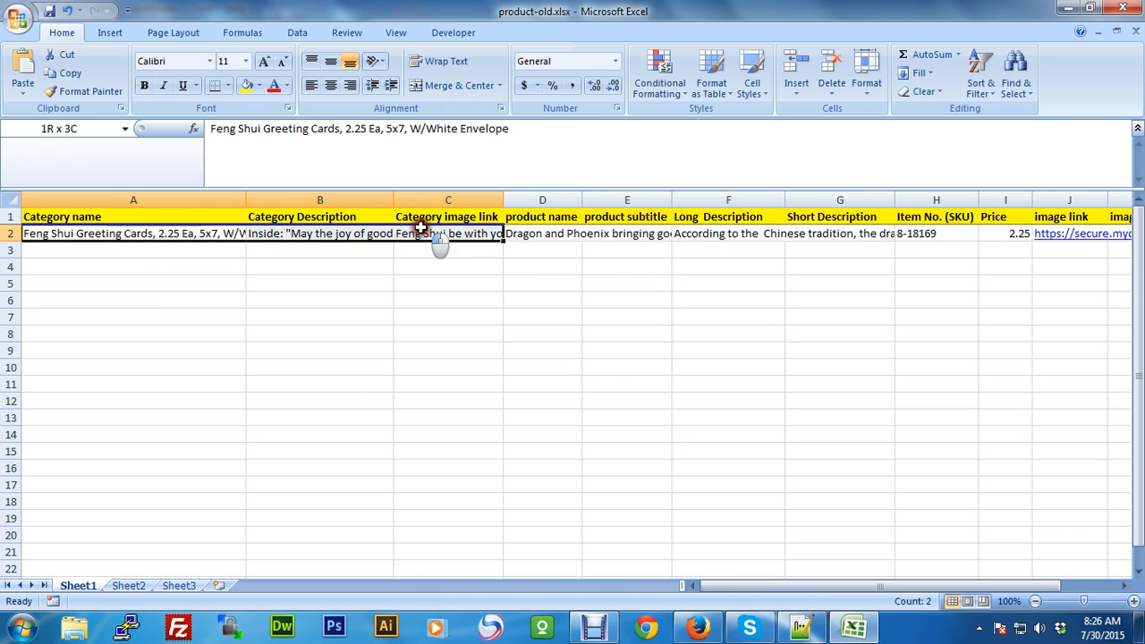
left_click(524, 235)
left_click(527, 249)
key("ctrl+v")
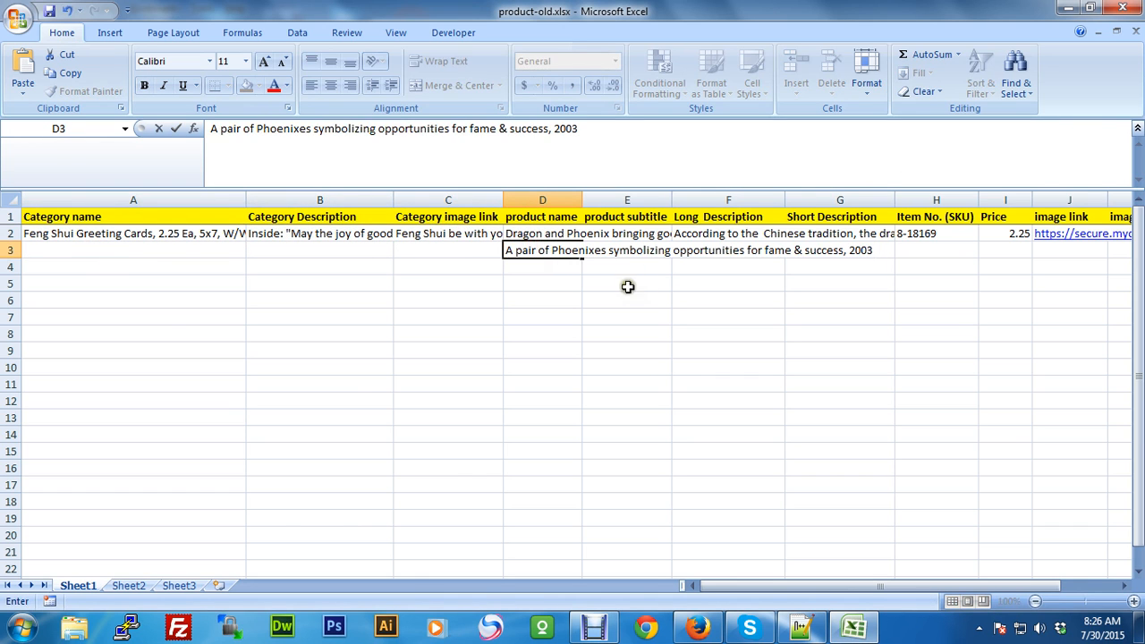
left_click(626, 250)
Copy the full Phoenixes description paragraph from the product page in Firefox into Long Description cell F3 in Excel.
left_click(696, 617)
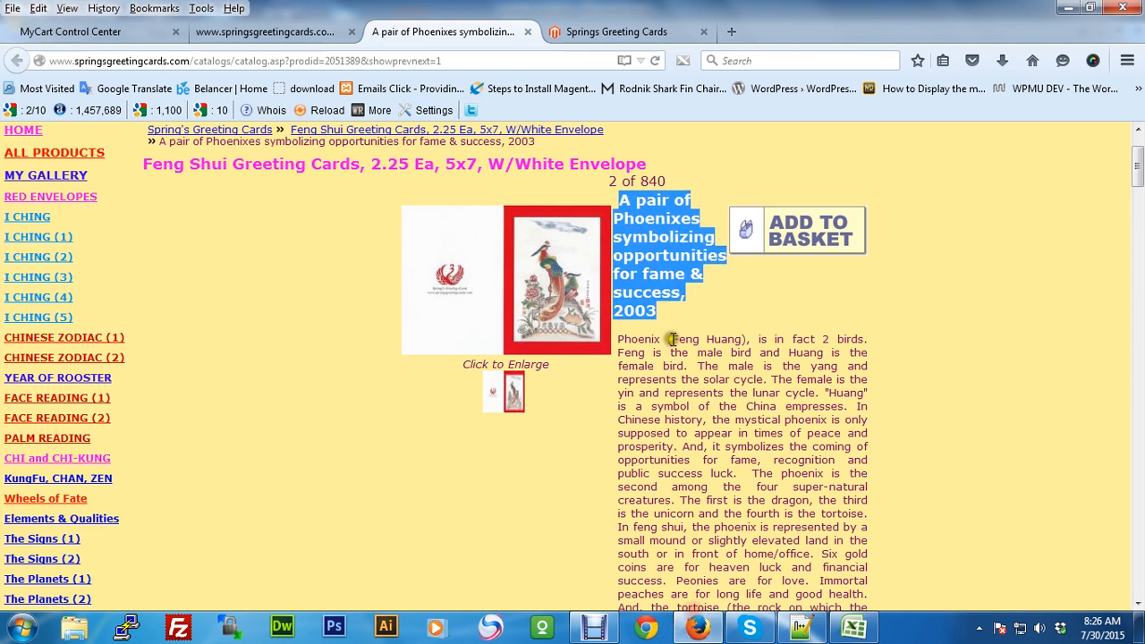
scroll(618, 190, "down", 4)
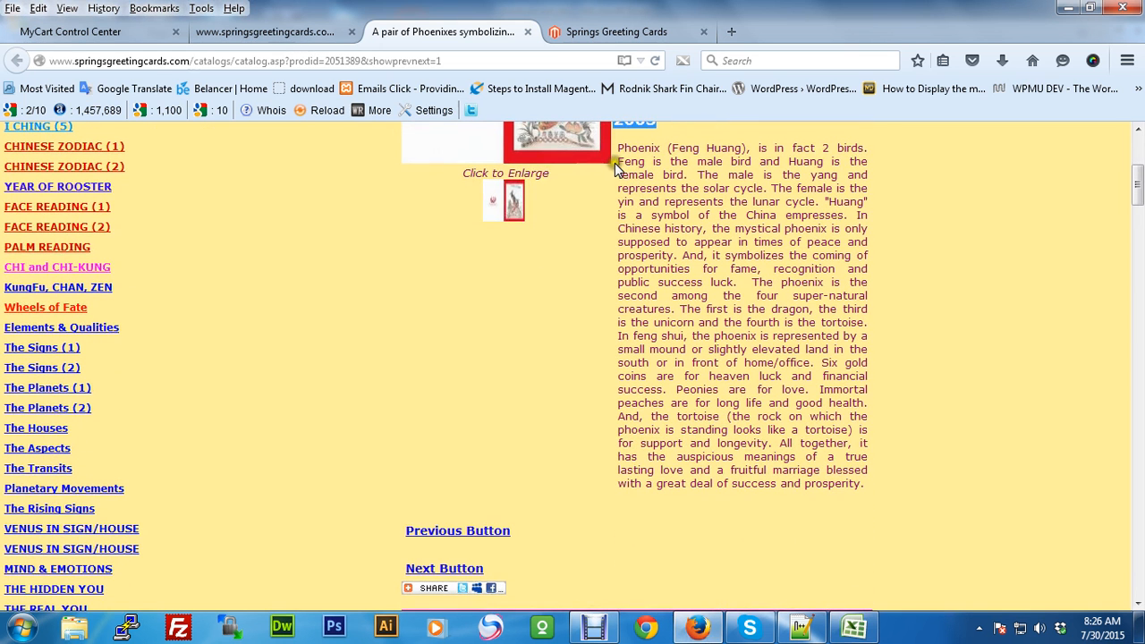
left_click_drag(619, 149, 876, 484)
key("ctrl+c")
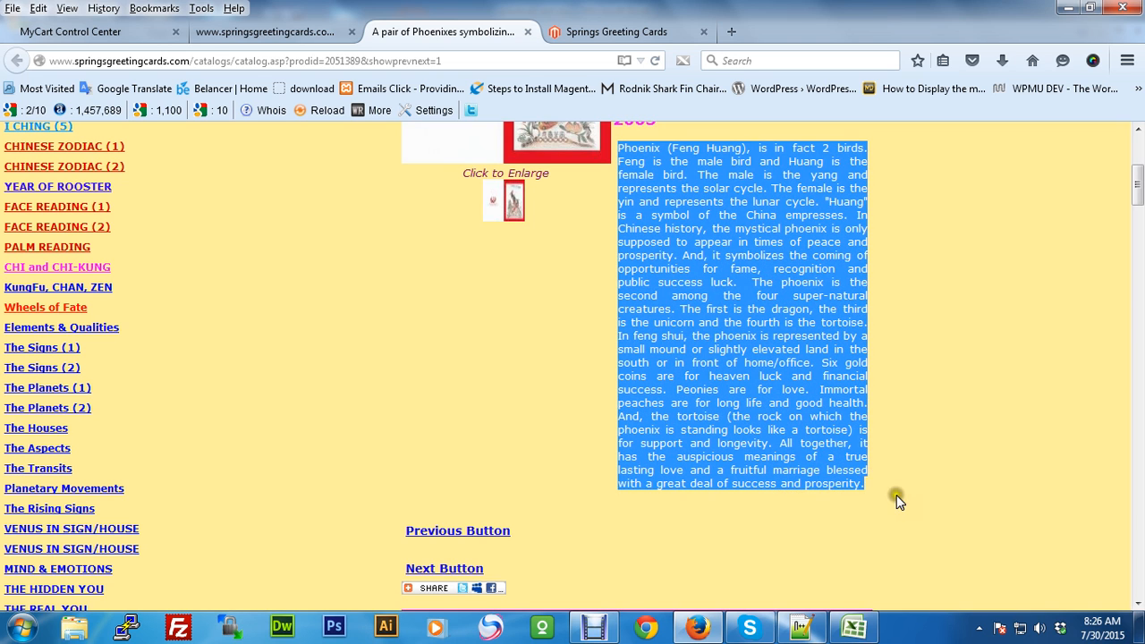
left_click(860, 622)
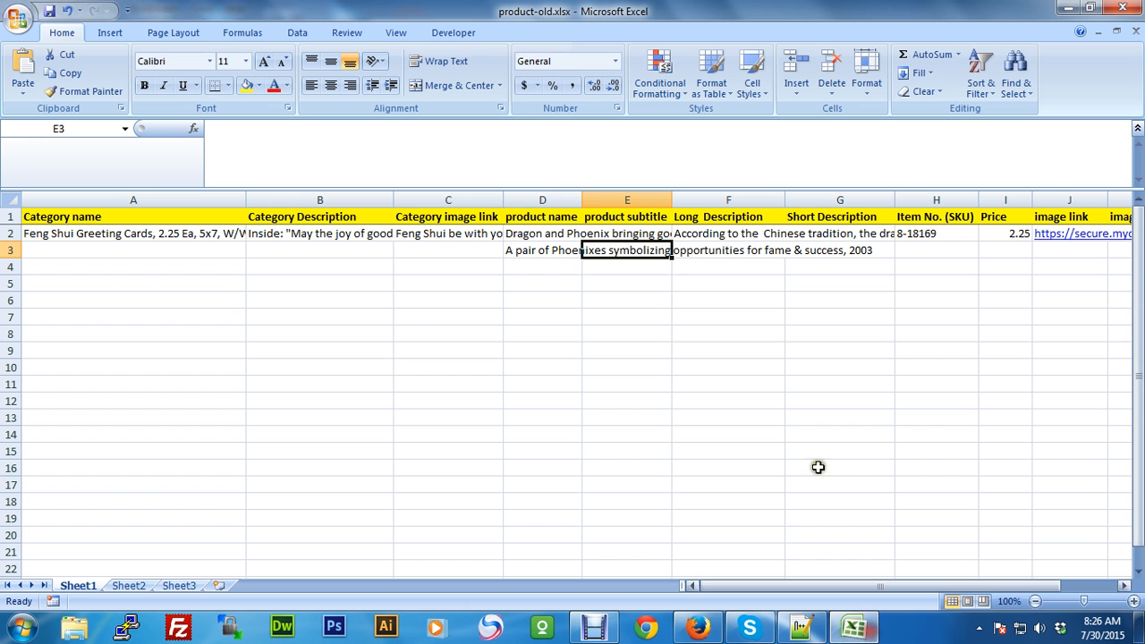
double_click(729, 251)
key("ctrl+v")
left_click(613, 334)
left_click(836, 254)
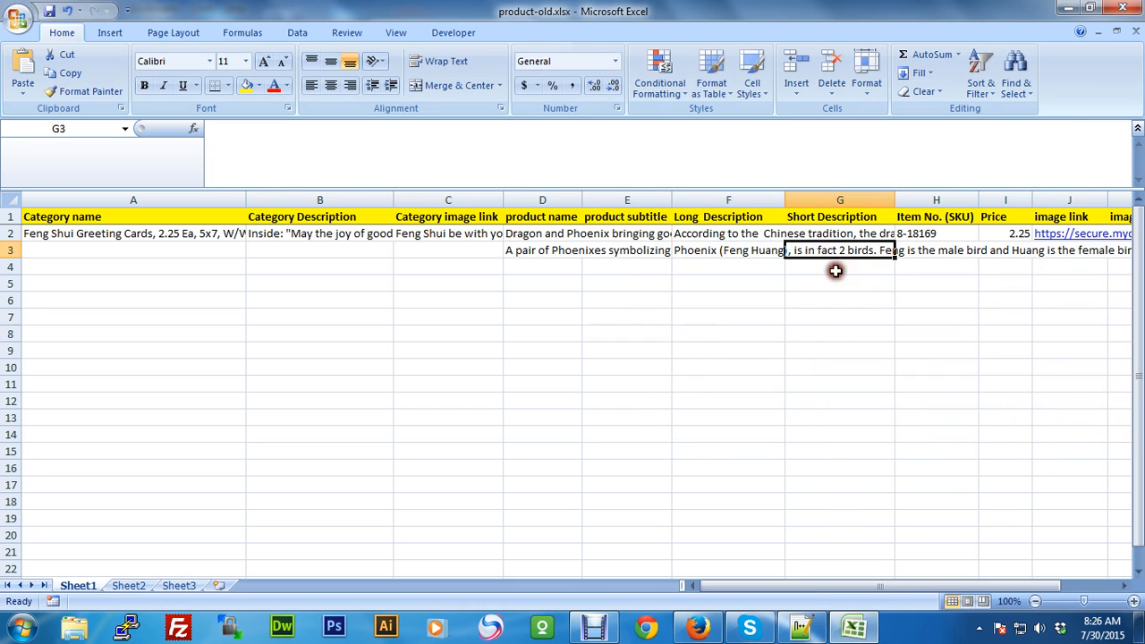
Copy the Phoenixes item number 8-18188 from the product page in Firefox into Item No. (SKU) cell H3 in Excel.
key("alt+Tab")
scroll(759, 431, "down", 3)
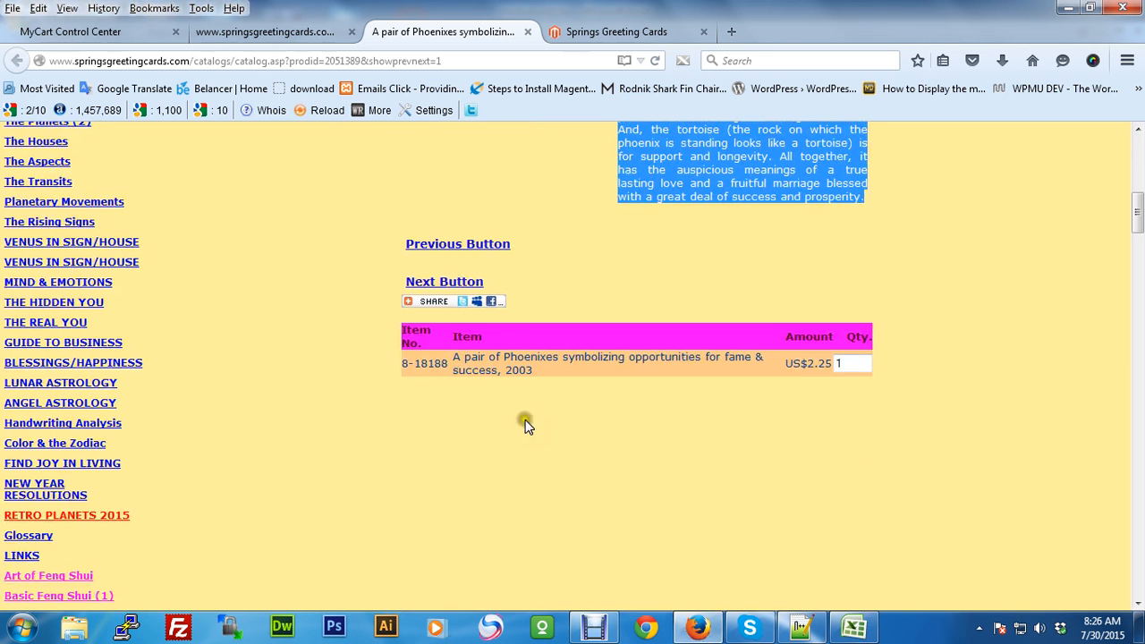
left_click_drag(404, 362, 449, 363)
key("ctrl+c")
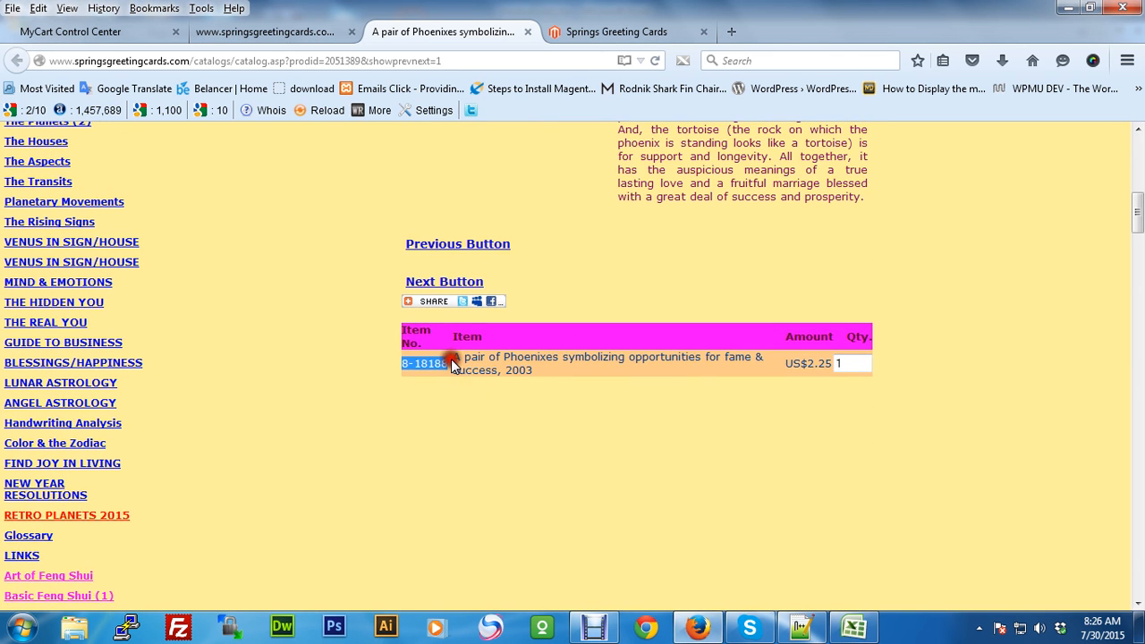
left_click(850, 626)
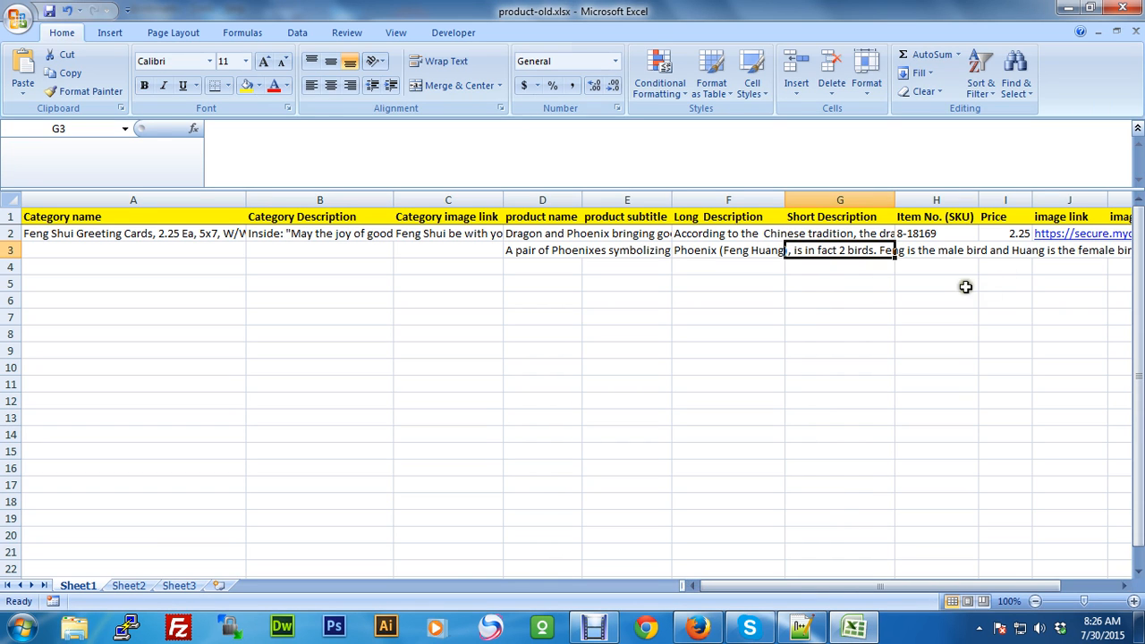
double_click(930, 251)
key("ctrl+v")
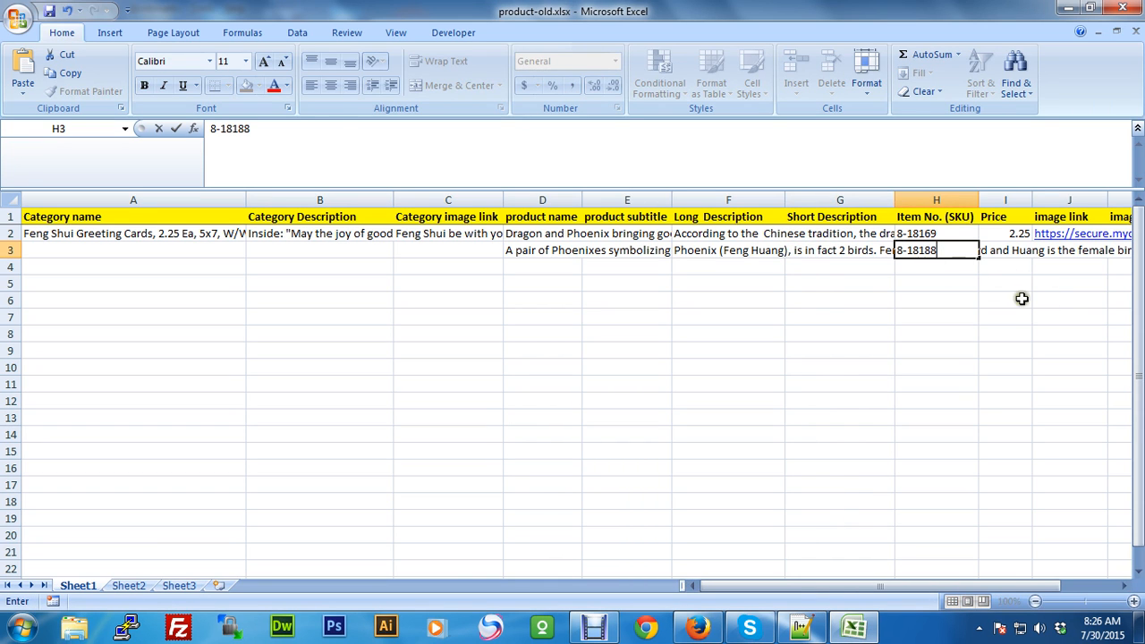
Copy the Phoenixes price 2.25 from the product page in Firefox into Price cell I3 in Excel.
left_click(697, 625)
left_click_drag(807, 360, 832, 363)
key("ctrl+c")
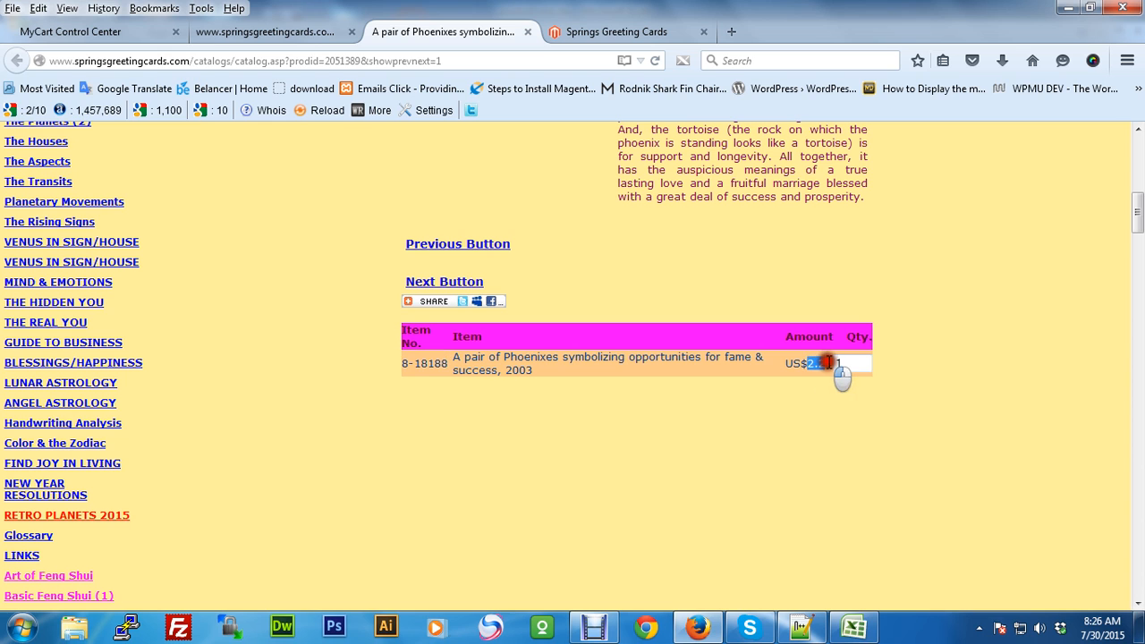
left_click(854, 626)
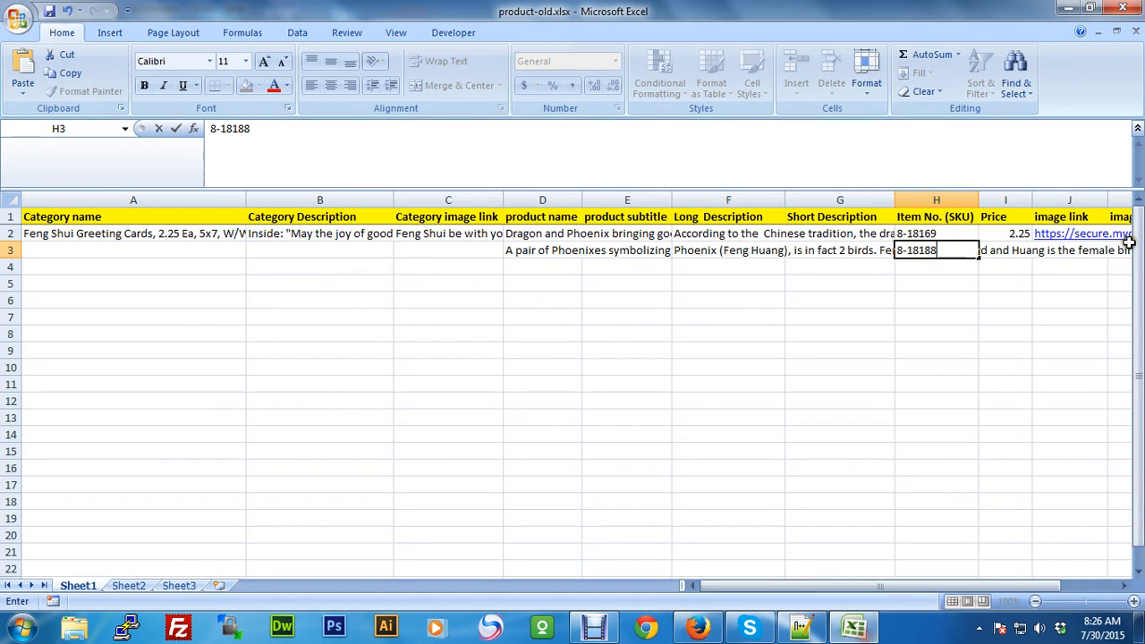
left_click(1014, 258)
double_click(1020, 258)
key("ctrl+v")
left_click(1064, 259)
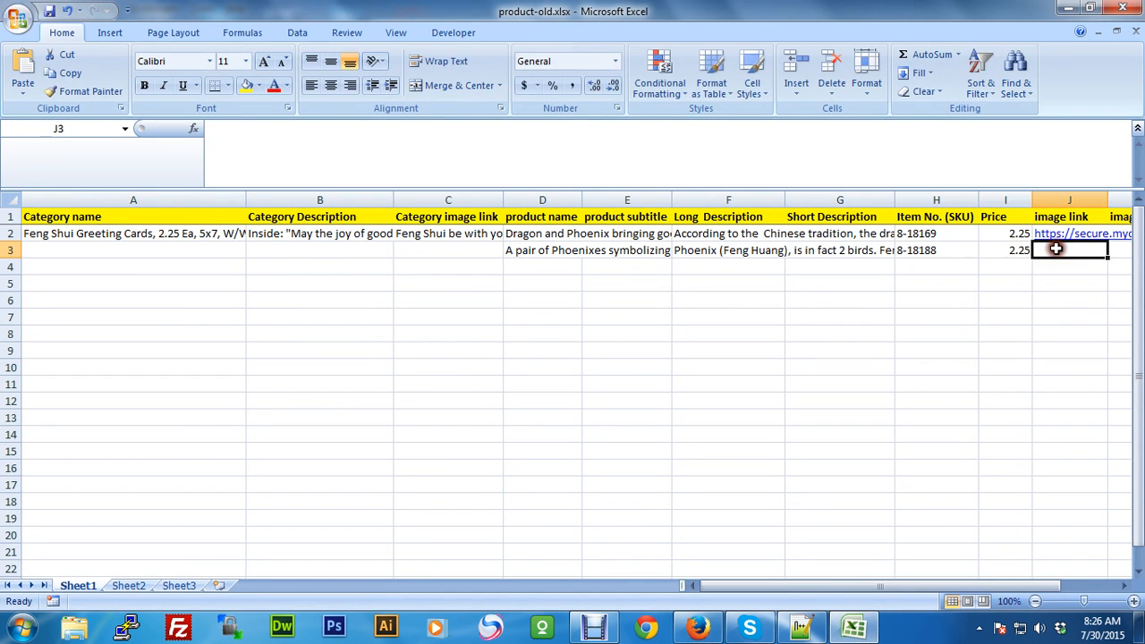
Switch to the MyCart Control Center in Firefox and go back from the Dragon and Phoenix editor to the Inventory Manager.
left_click(697, 625)
scroll(805, 259, "up", 10)
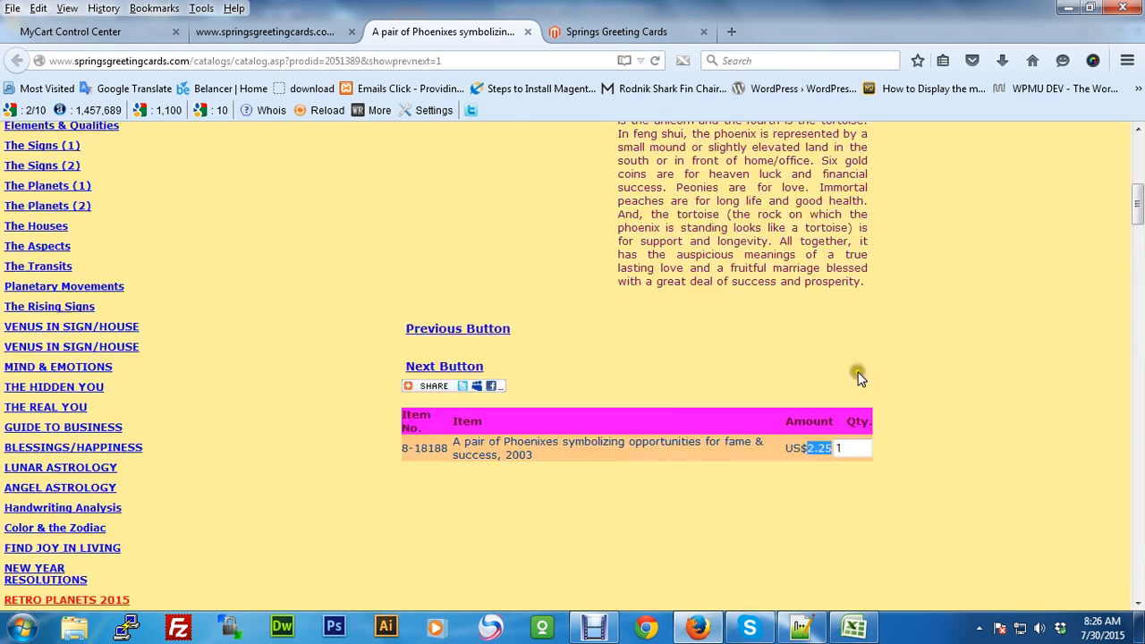
left_click(108, 31)
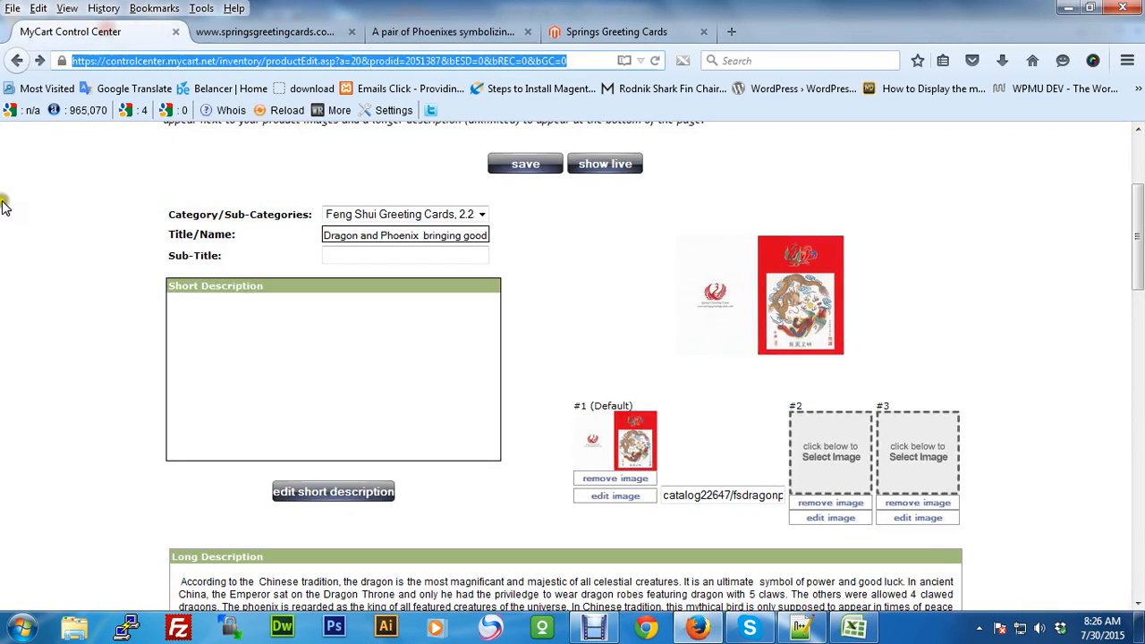
scroll(125, 255, "up", 3)
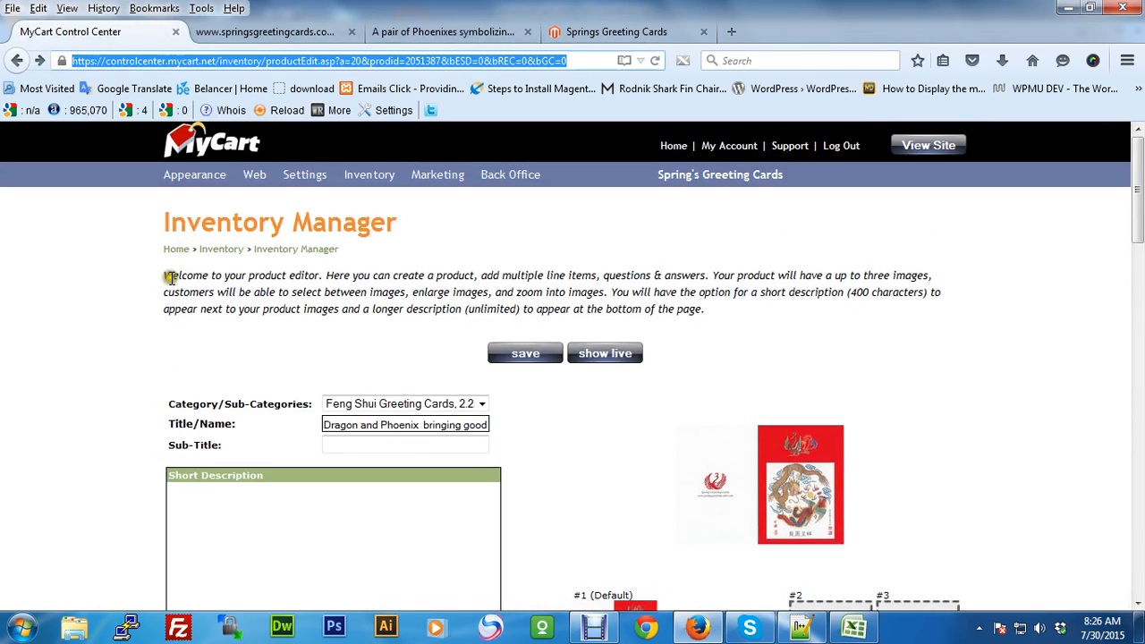
scroll(107, 277, "down", 4)
scroll(90, 299, "up", 2)
scroll(54, 295, "up", 2)
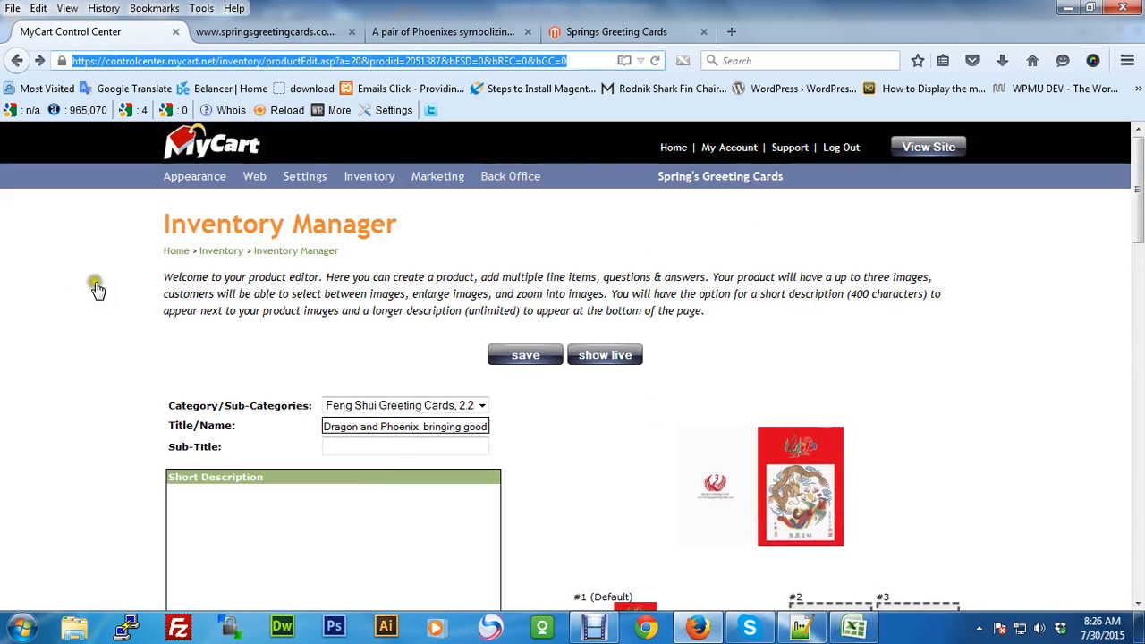
left_click(288, 250)
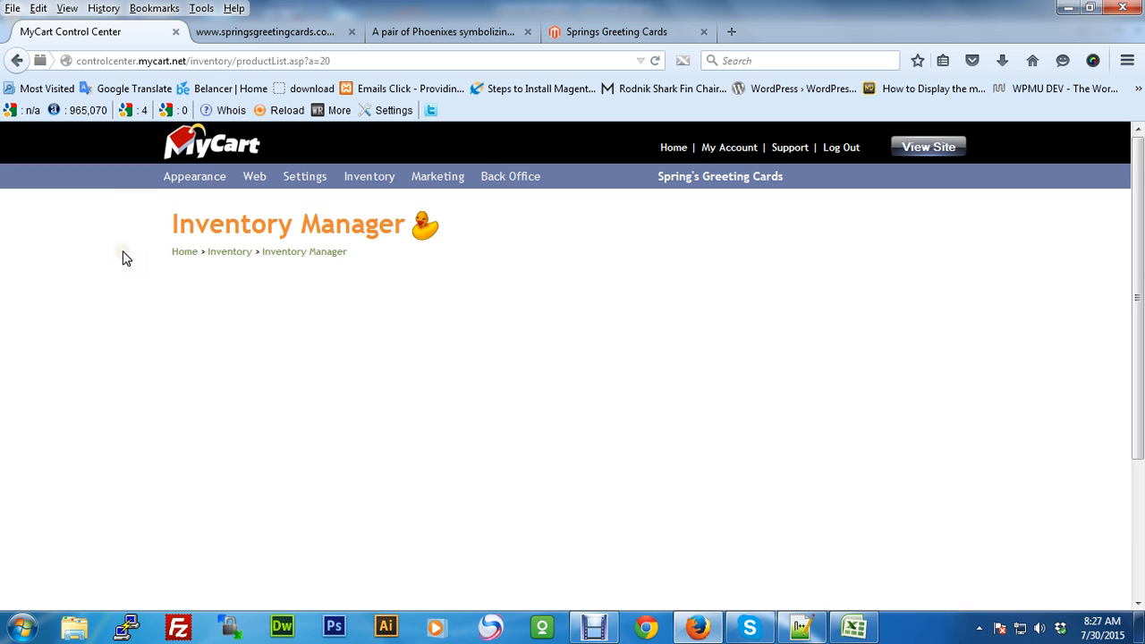
Find the "Feng Shui Greeting Cards, 2.25 Ea, 5x7" category in the main inventory and list its products.
scroll(135, 241, "down", 2)
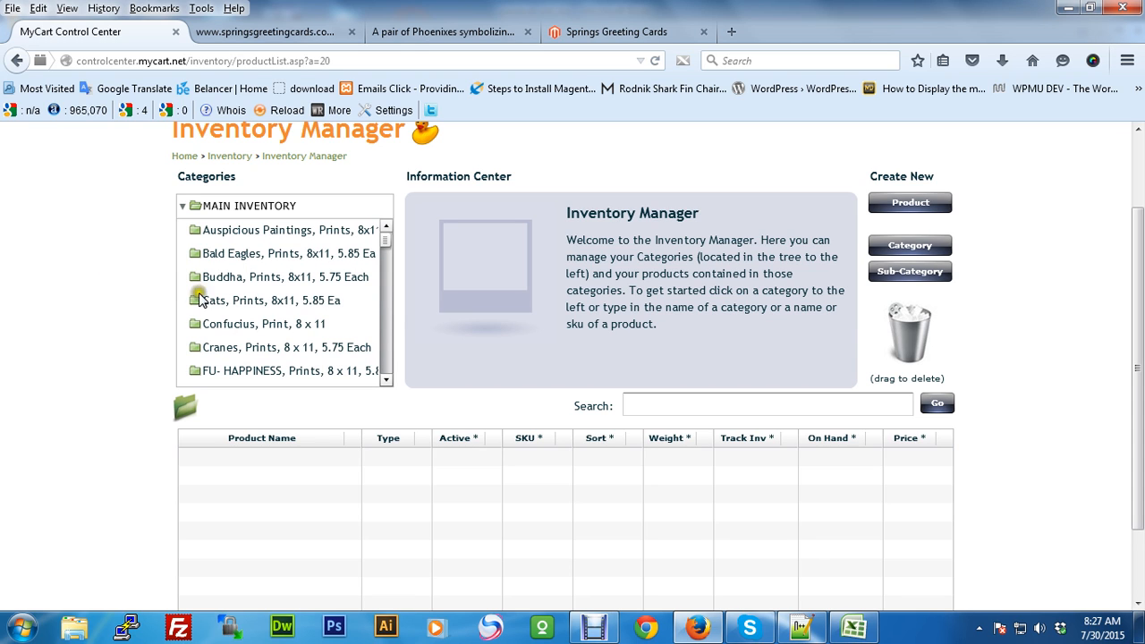
left_click(389, 269)
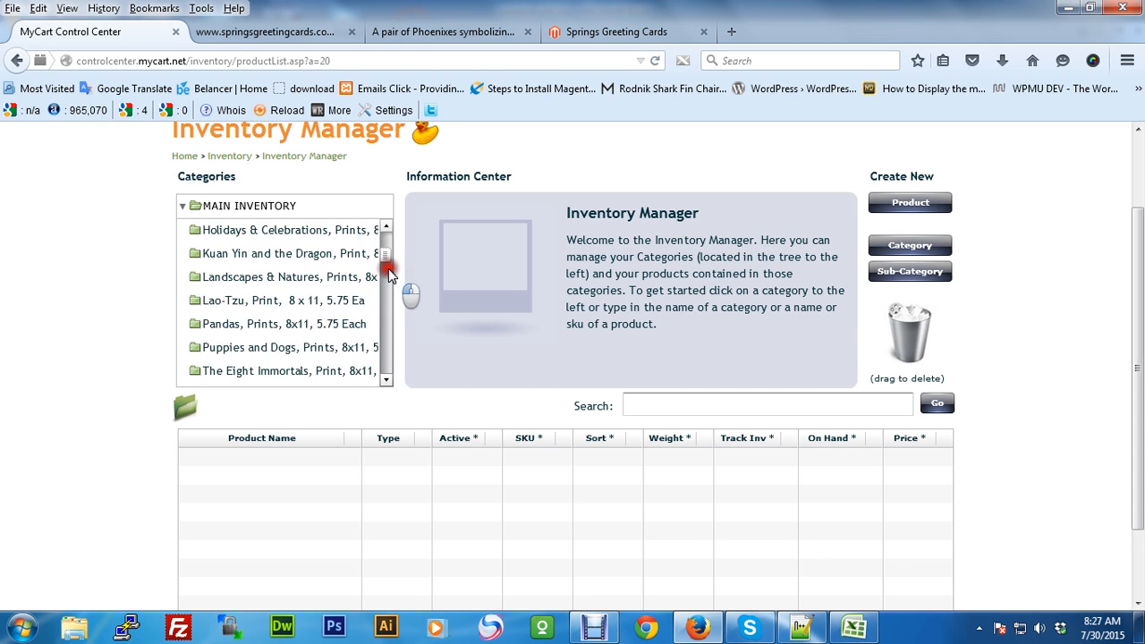
left_click(386, 274)
left_click(387, 291)
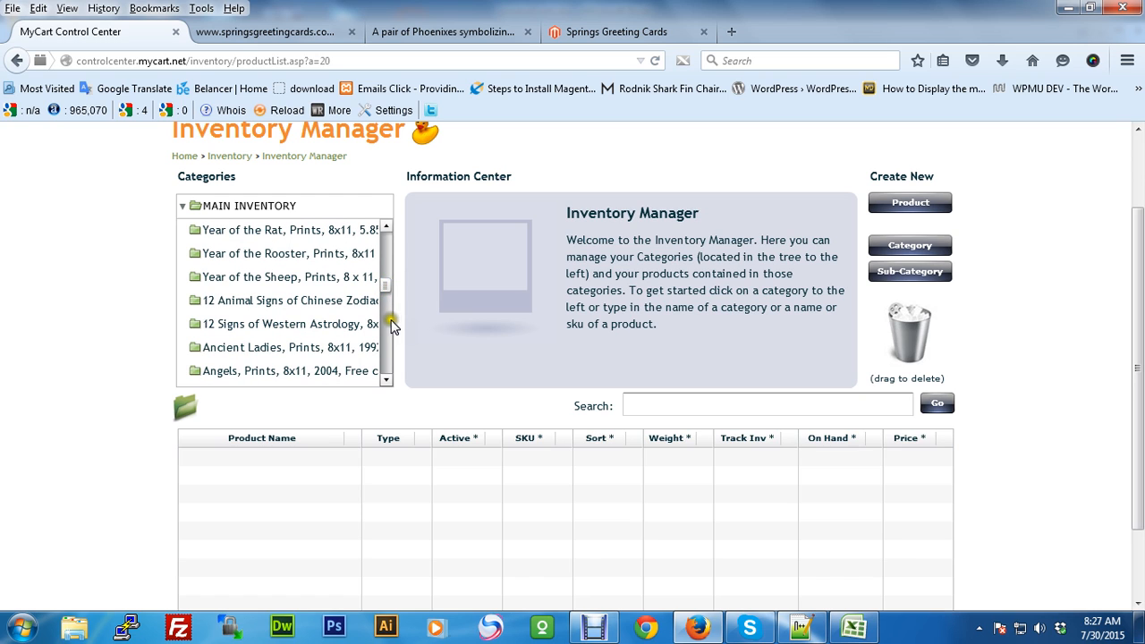
left_click(387, 317)
left_click(387, 319)
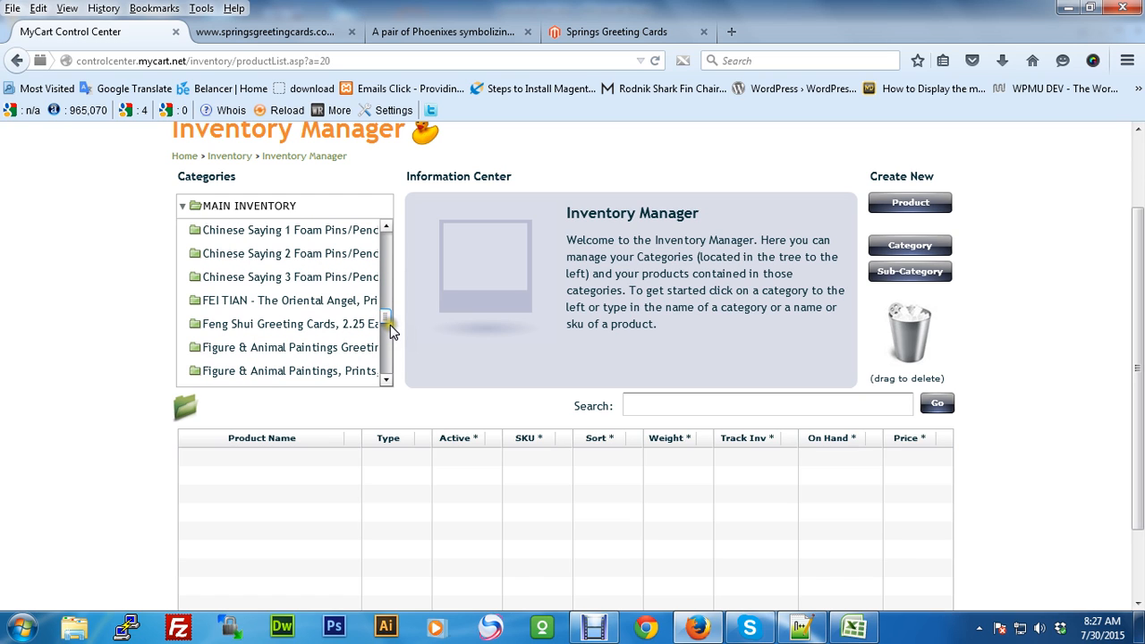
left_click(331, 327)
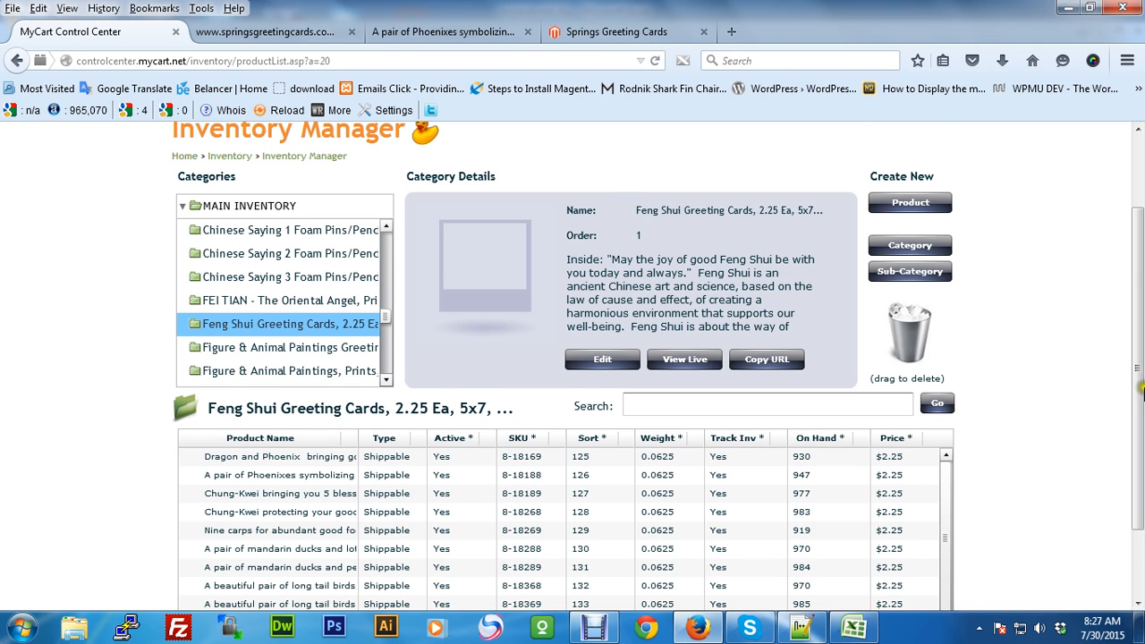
Match the "A pair of Phoenixes" entry, SKU 8-18188, with the shop page and open it in the MyCart product editor.
scroll(1139, 390, "down", 2)
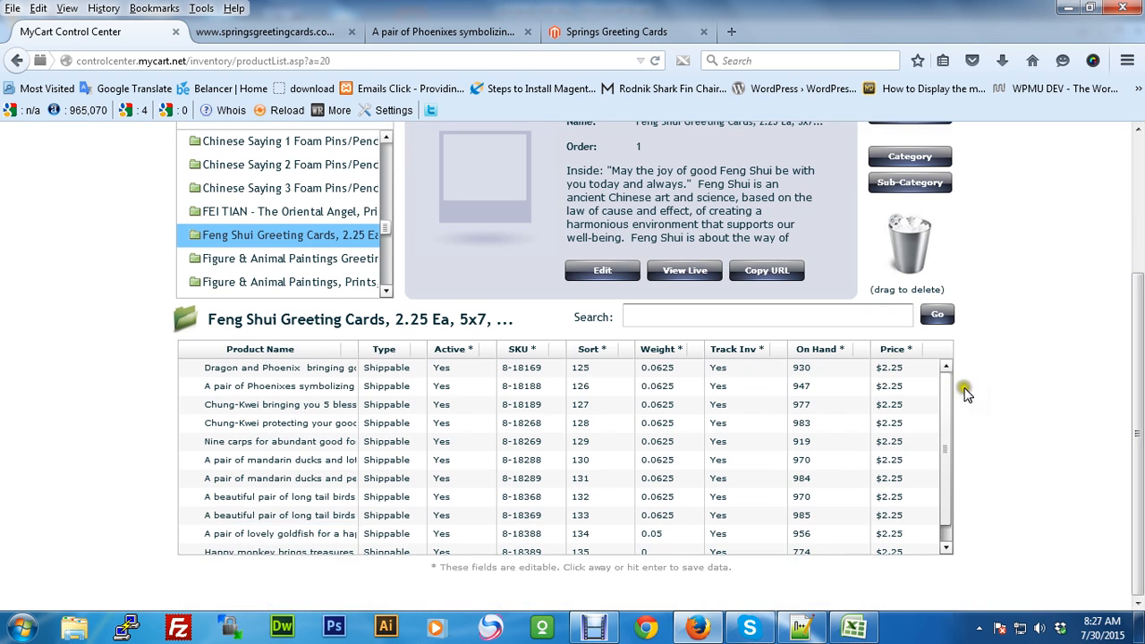
left_click(254, 393)
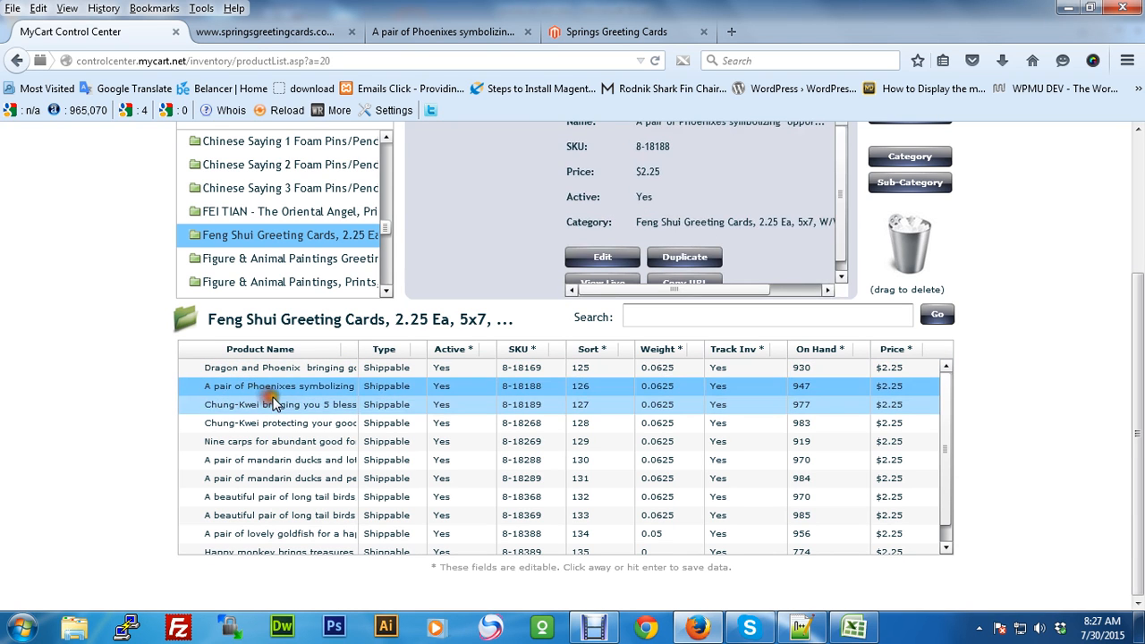
left_click(466, 36)
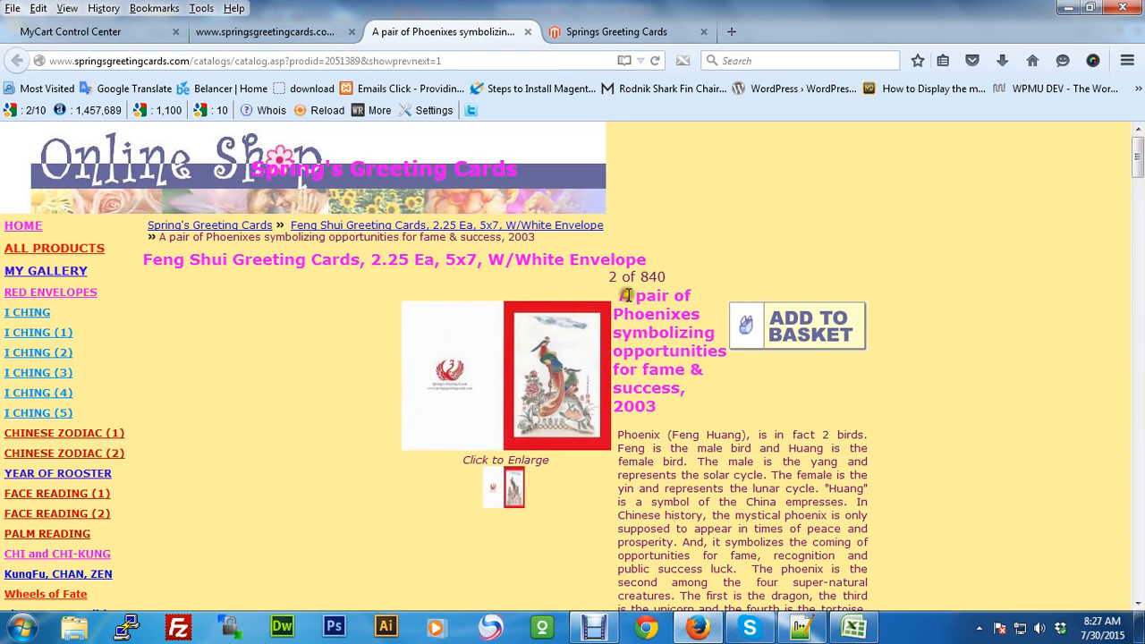
left_click(121, 33)
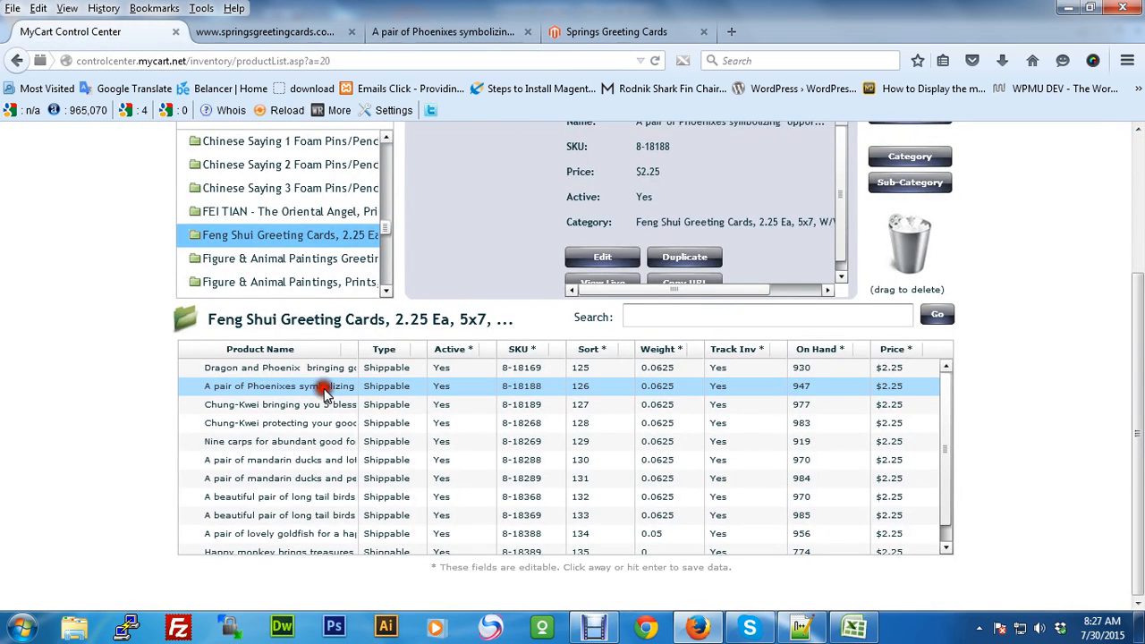
left_click(607, 256)
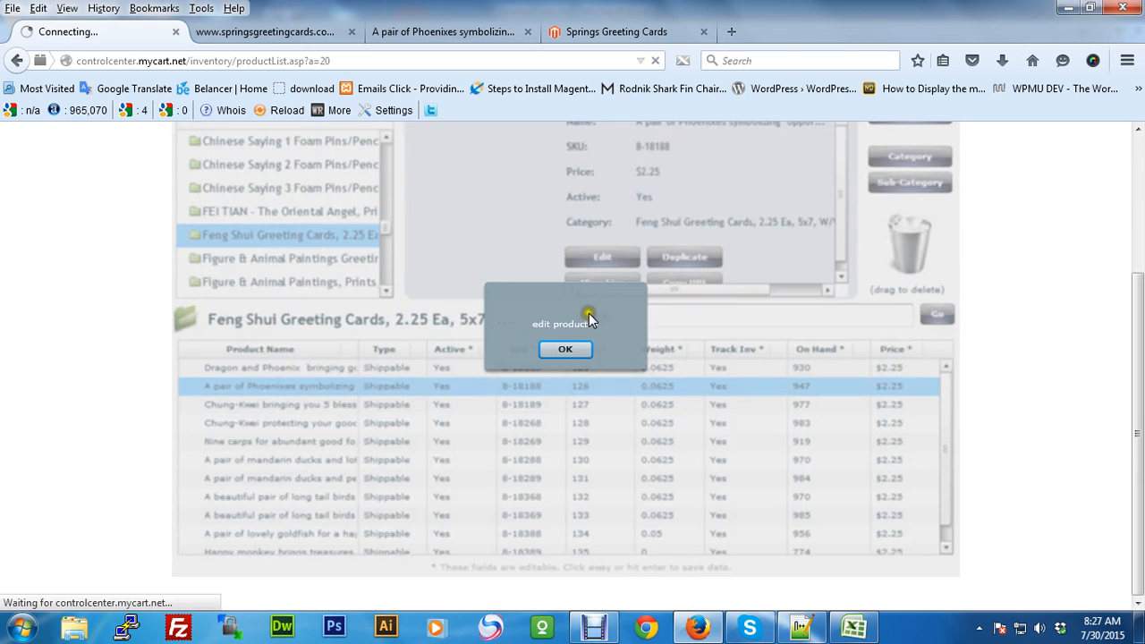
left_click(567, 353)
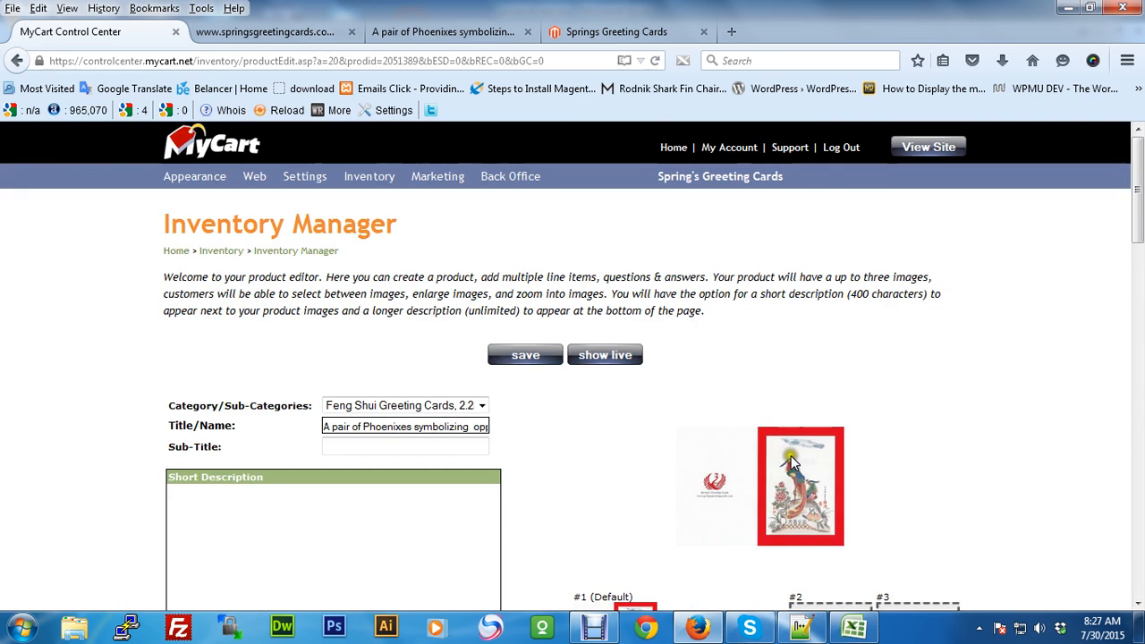
right_click(789, 441)
left_click(841, 454)
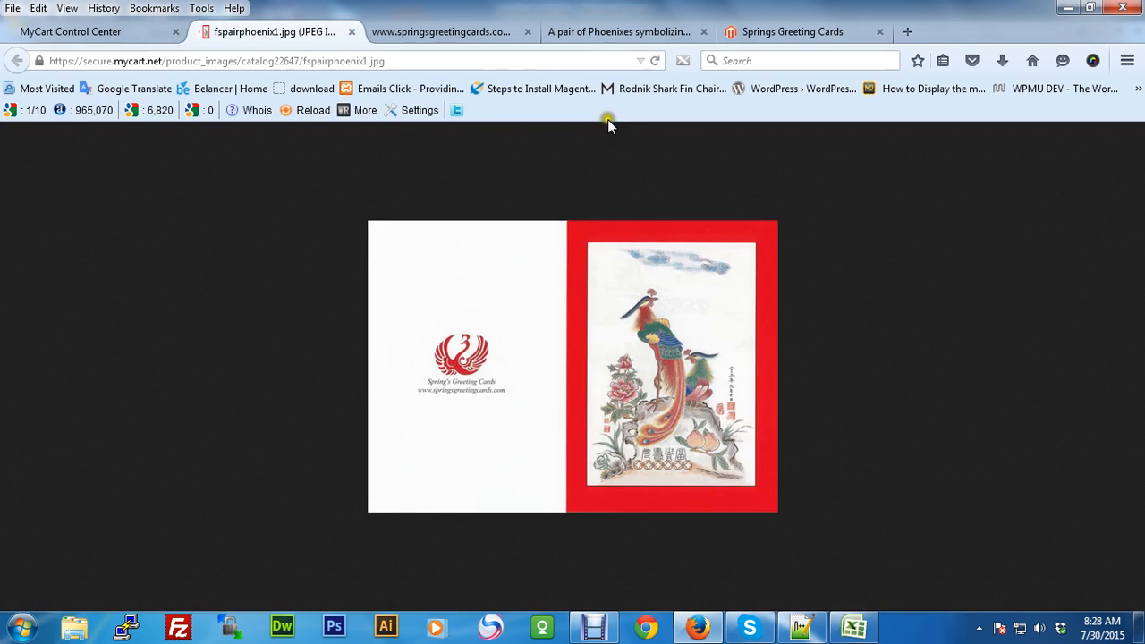
left_click(418, 62)
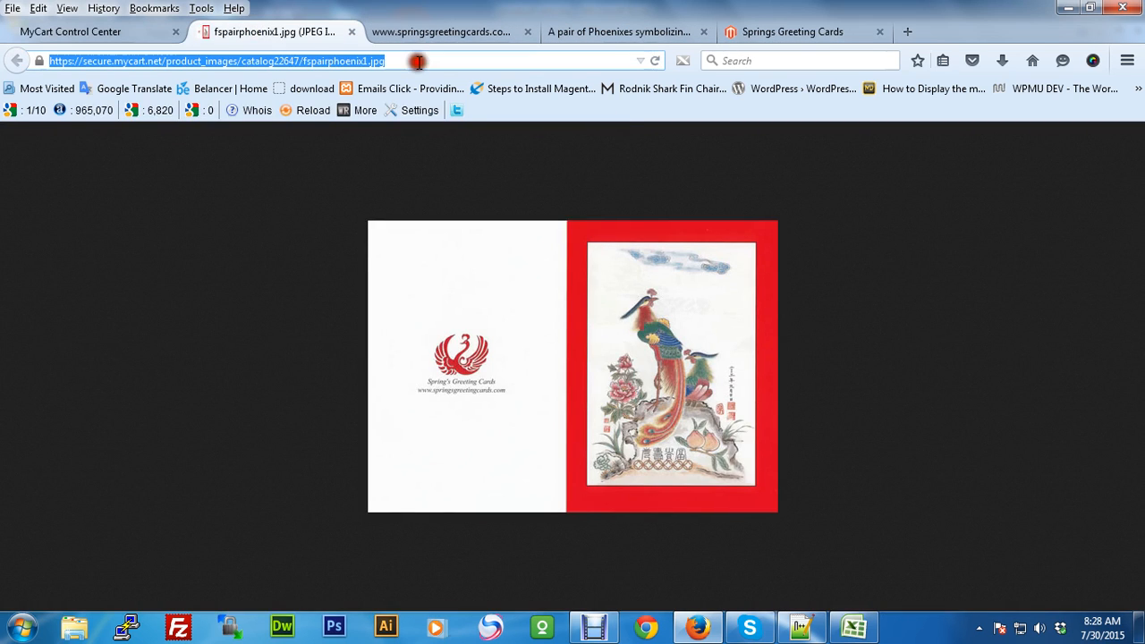
left_click(853, 626)
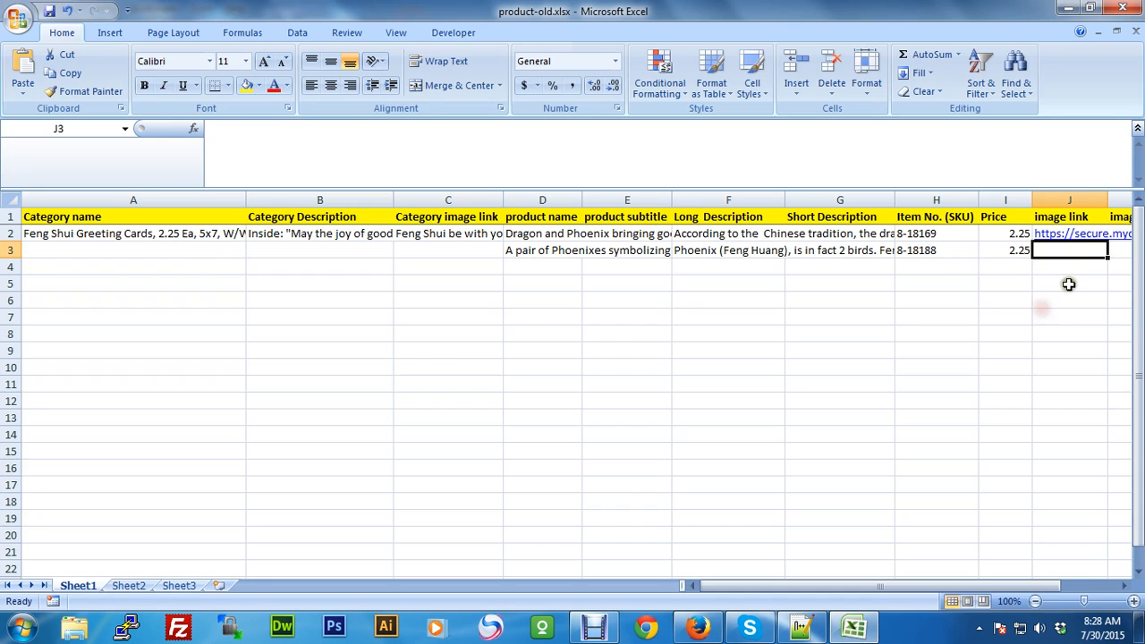
double_click(1071, 250)
type("https://secure.mycart.net/product_images/catalog2847/fspairphoenix1.jpg")
left_click(946, 350)
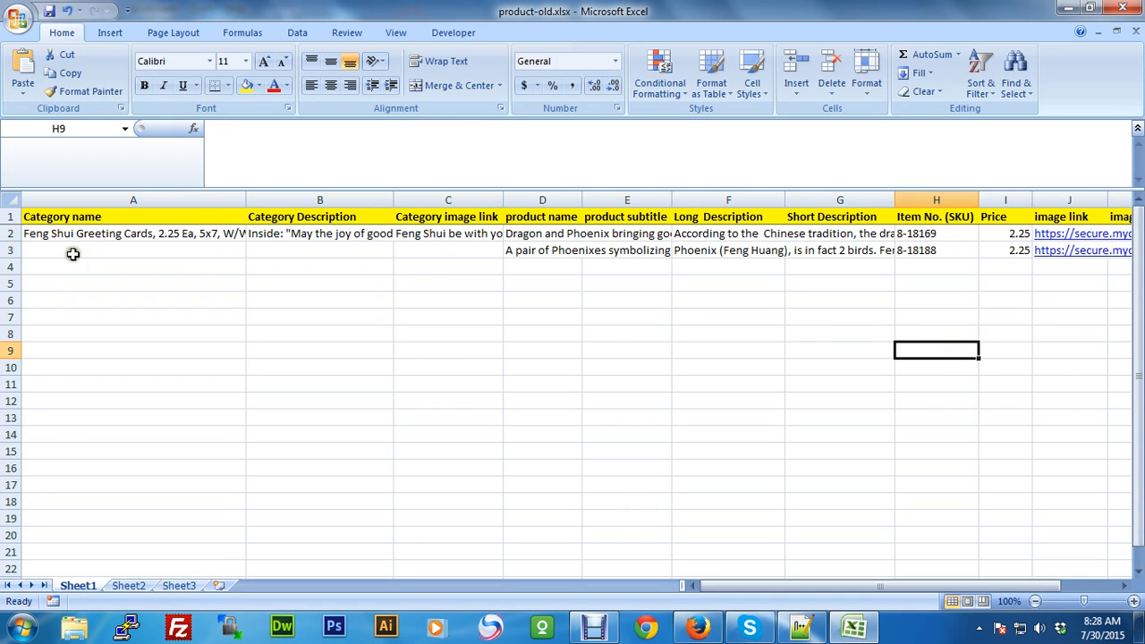
Select product name cell D4 in Excel, return to Firefox, close the Phoenixes image, and save the product in MyCart.
left_click(519, 273)
left_click(698, 627)
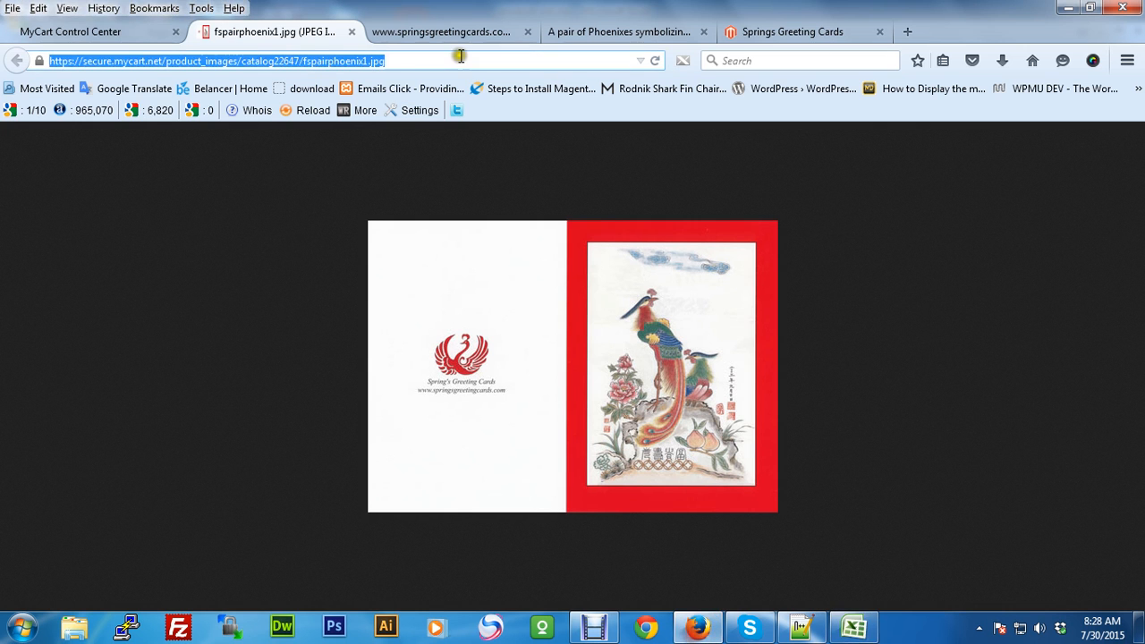
left_click(351, 31)
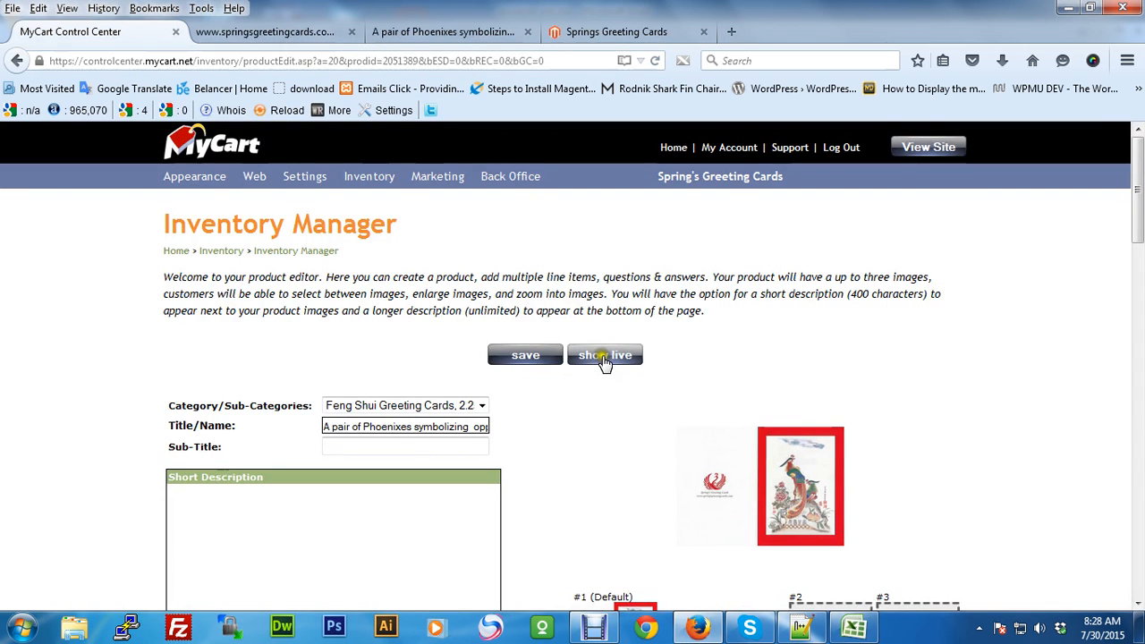
scroll(421, 347, "down", 2)
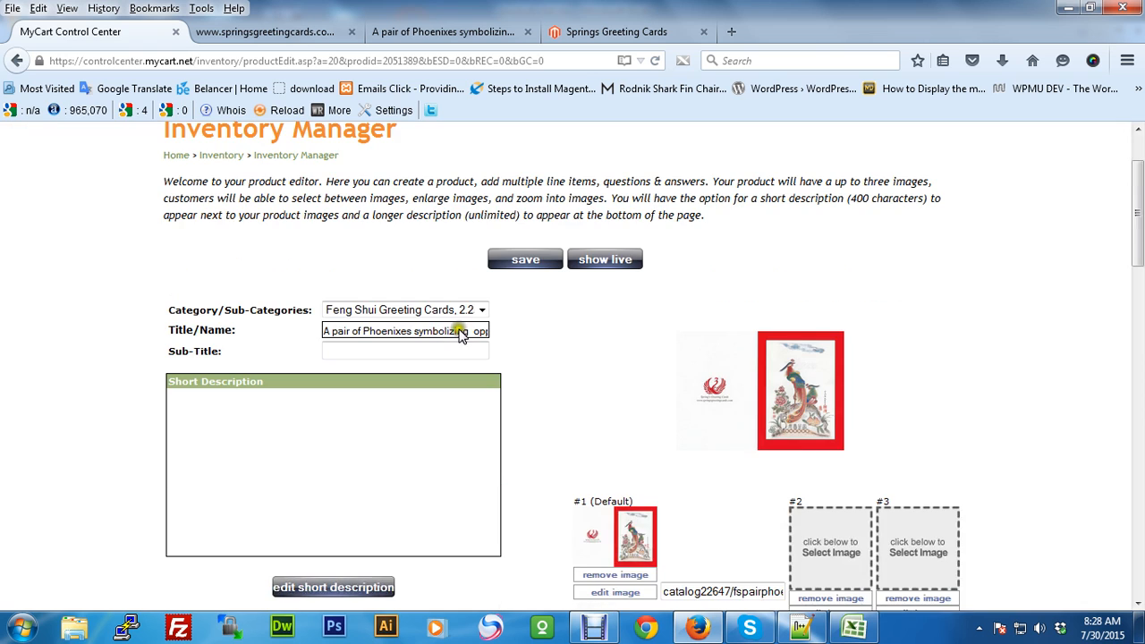
left_click(524, 261)
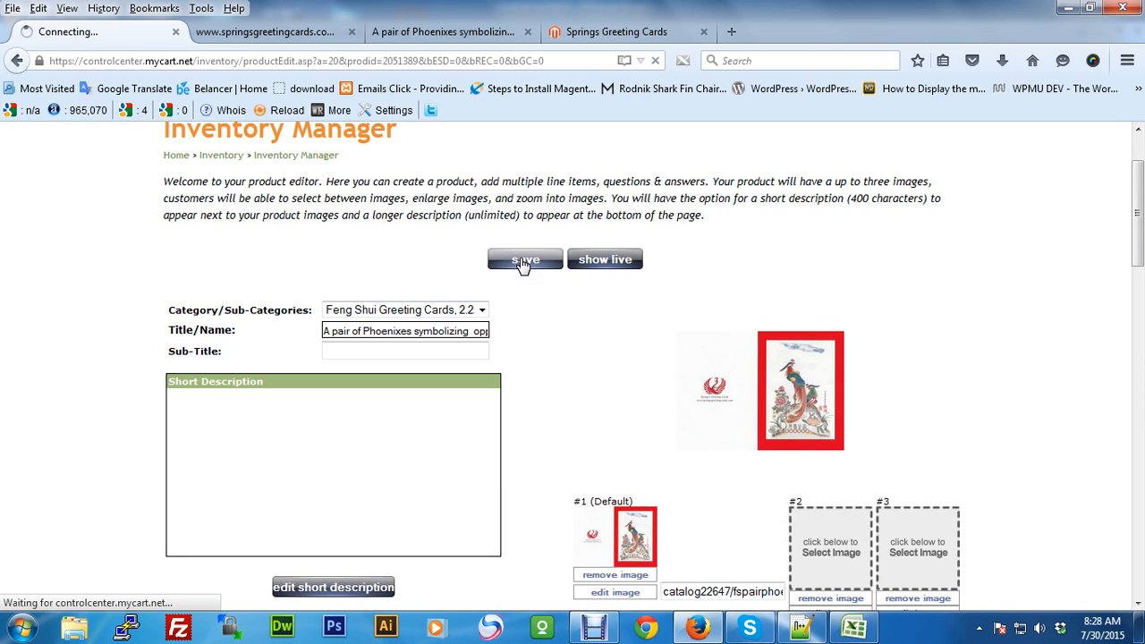
Close the Phoenixes product page and open "Chung-Kwei bringing you 5 blessings, 2003" from the category page in its own tab.
left_click(449, 33)
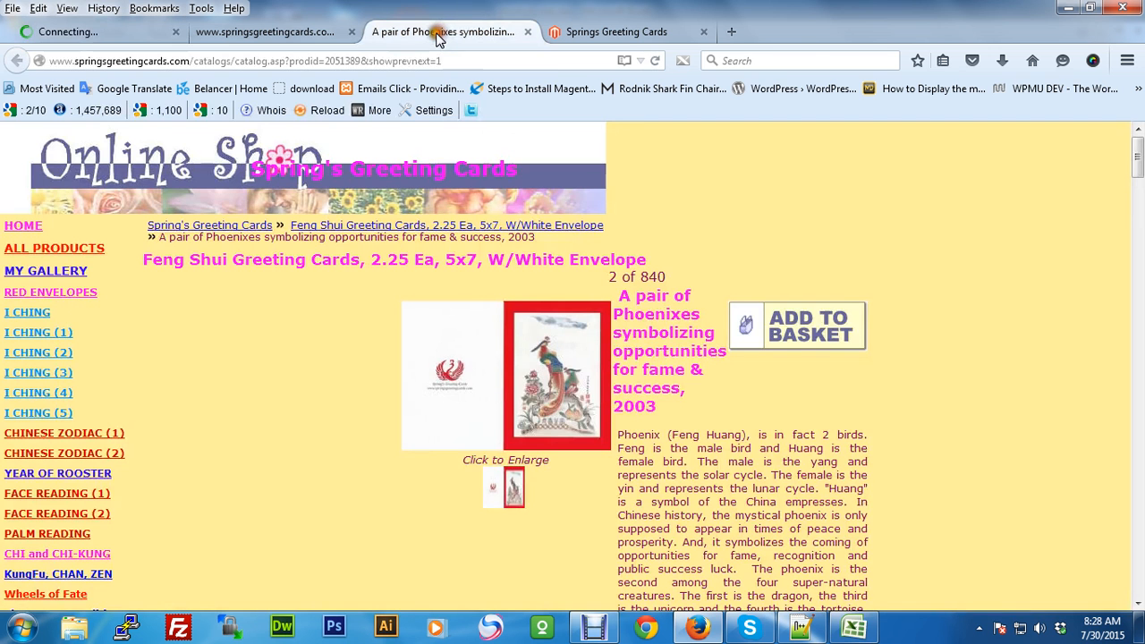
left_click(567, 31)
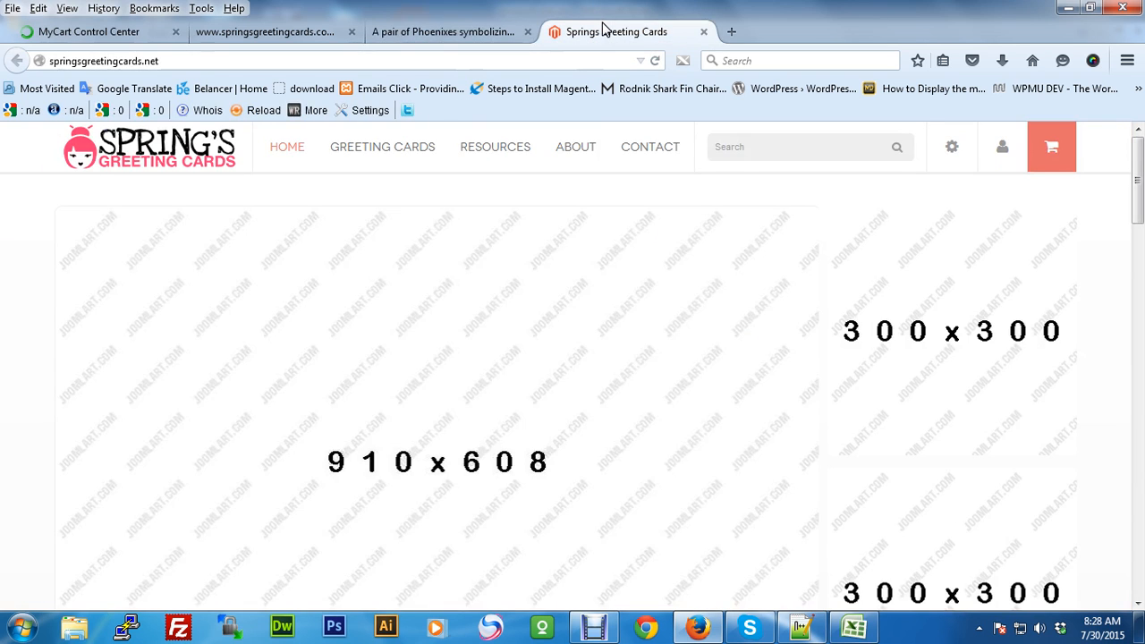
left_click(493, 32)
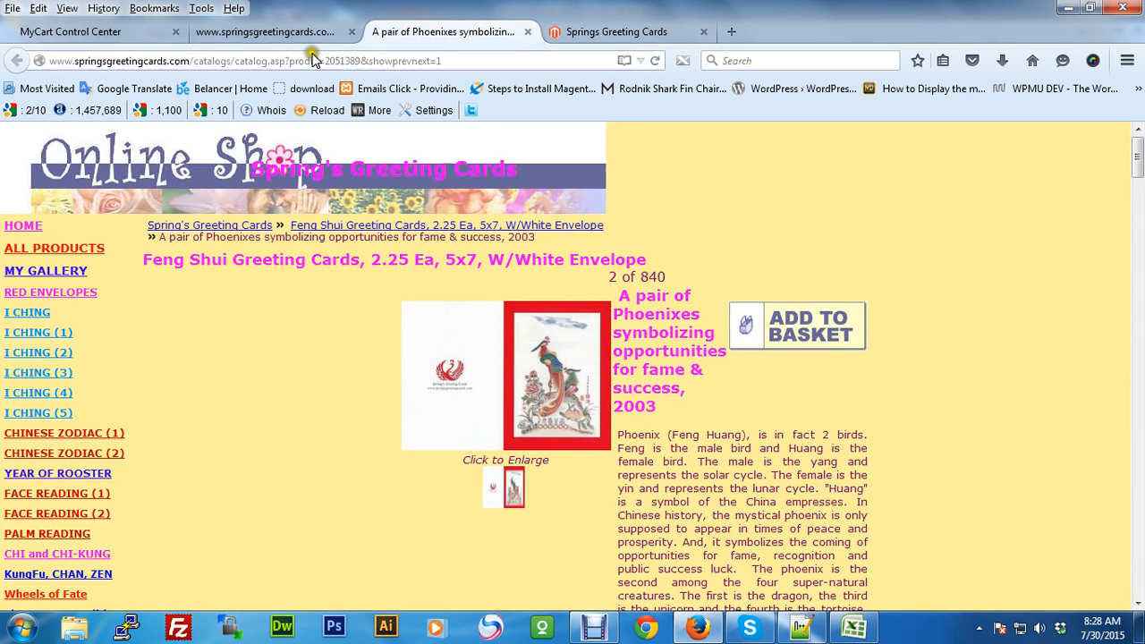
left_click(526, 32)
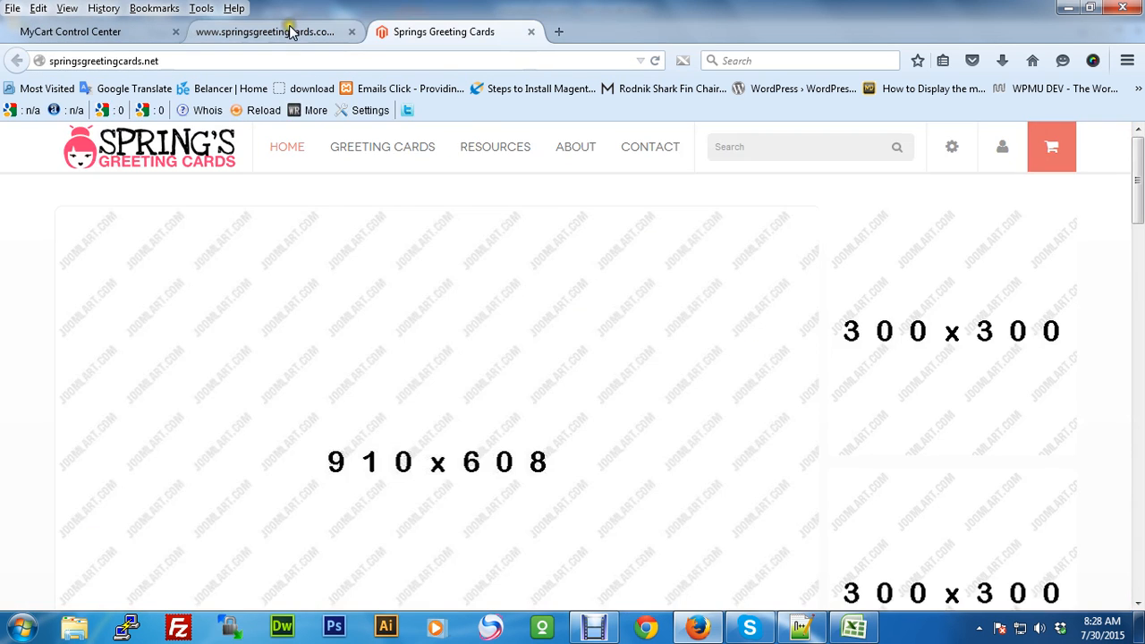
left_click(289, 32)
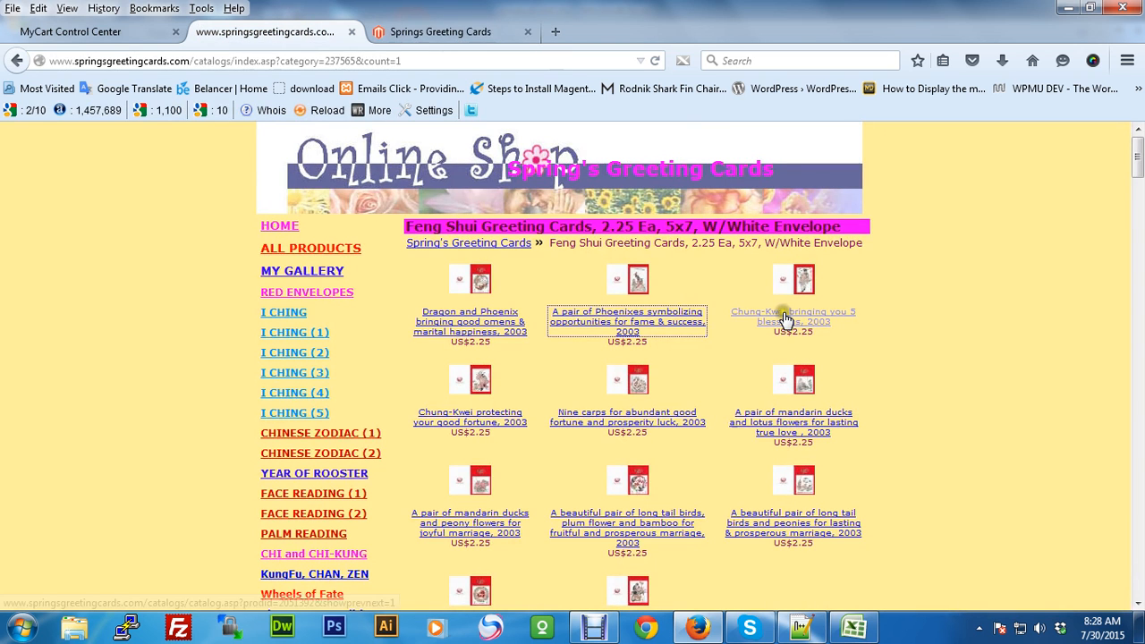
middle_click(784, 319)
left_click(429, 34)
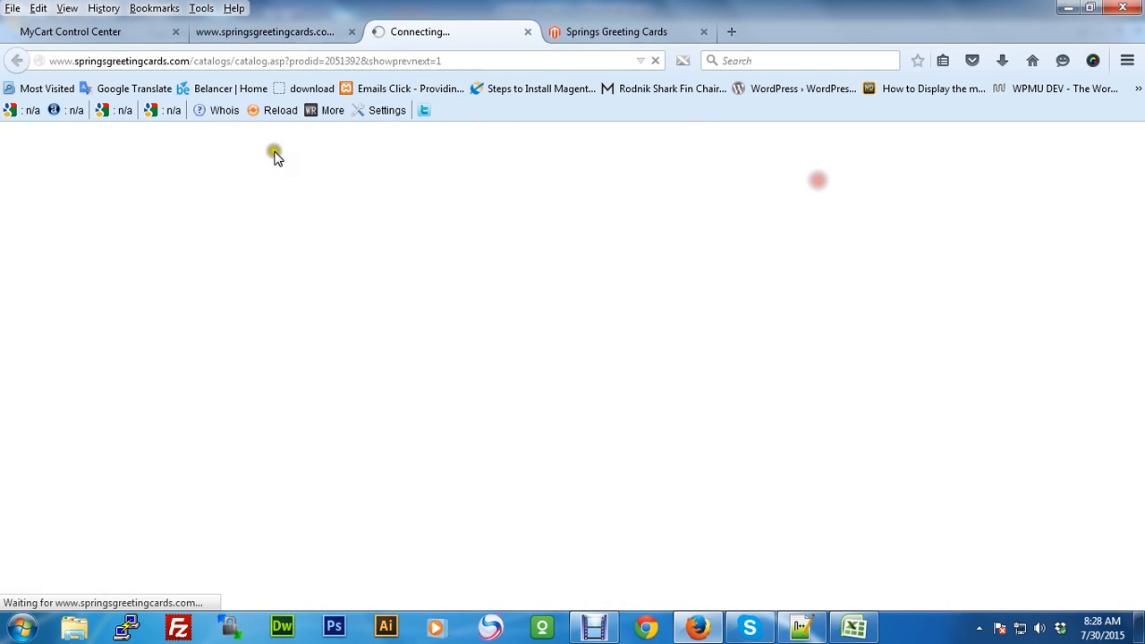
left_click(83, 31)
left_click(438, 31)
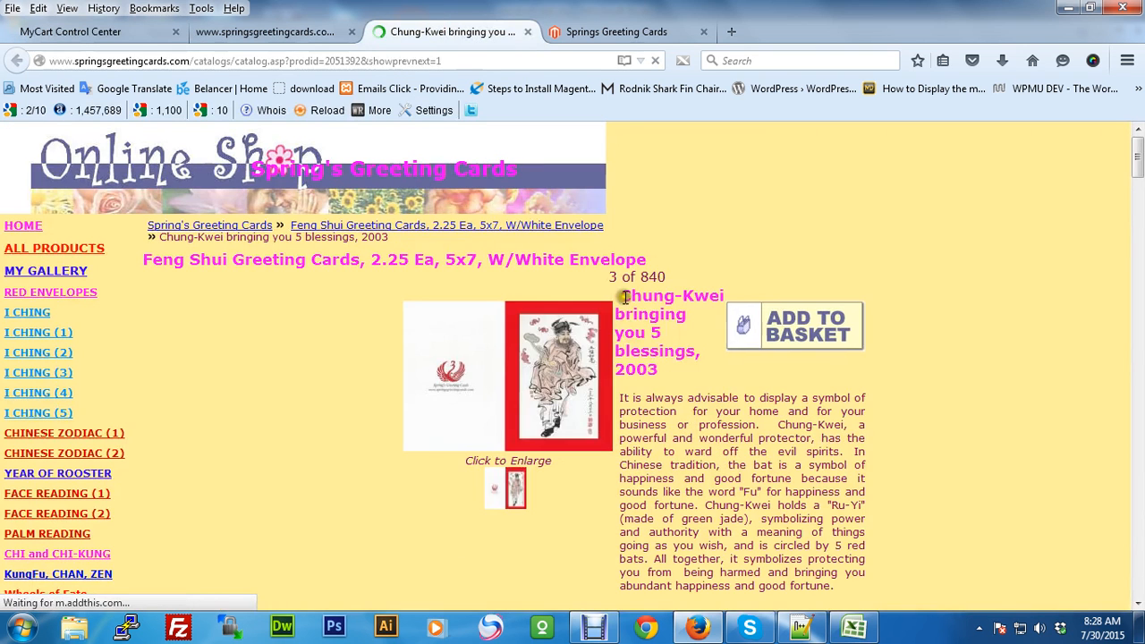
Copy the product name "Chung-Kwei bringing you 5 blessings, 2003" from the shop page into cell D4 in Excel.
left_click_drag(617, 288, 666, 371)
key("ctrl+c")
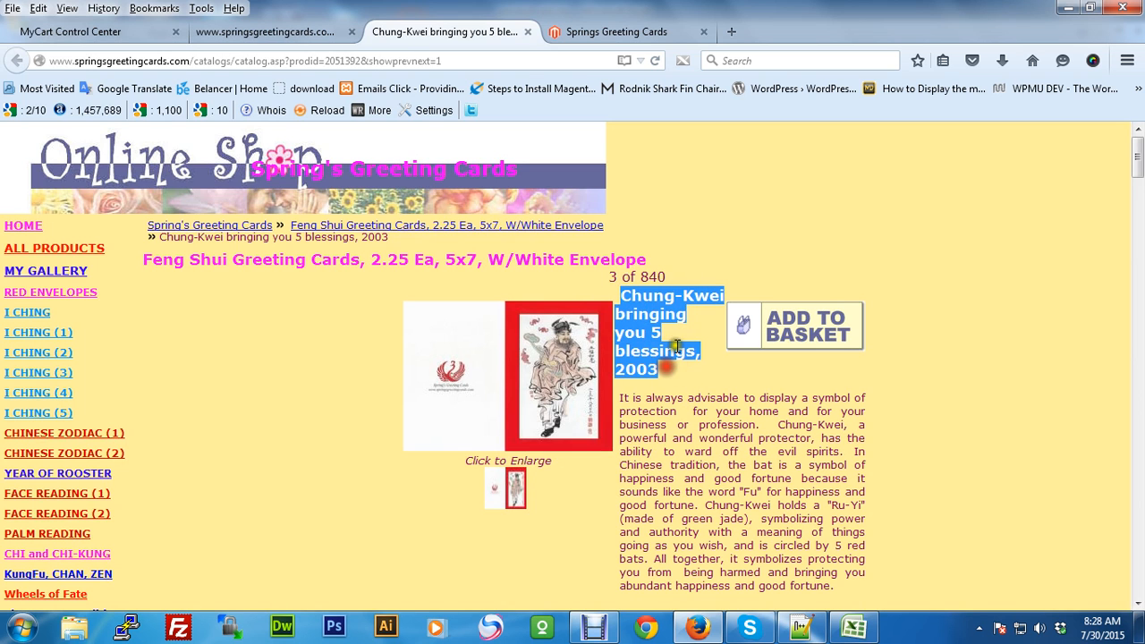
left_click(853, 626)
double_click(541, 271)
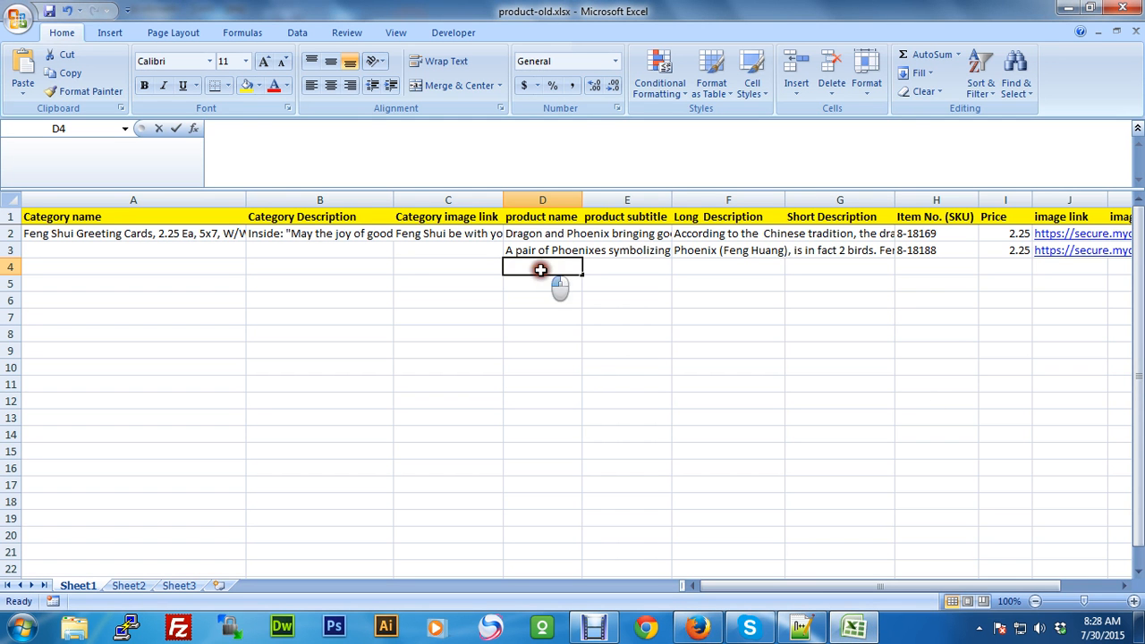
key("ctrl+v")
Copy the full Chung-Kwei description paragraph from the shop page in Firefox into Long Description cell F4 in Excel.
left_click(697, 626)
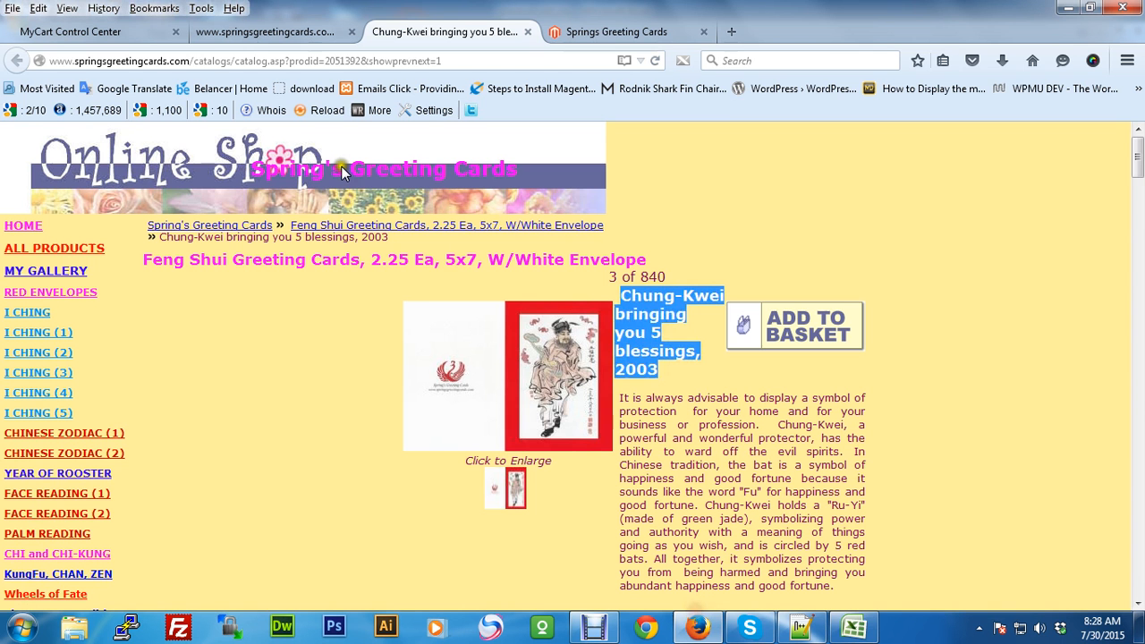
scroll(626, 210, "down", 4)
left_click_drag(623, 204, 843, 395)
key("ctrl+c")
left_click(854, 626)
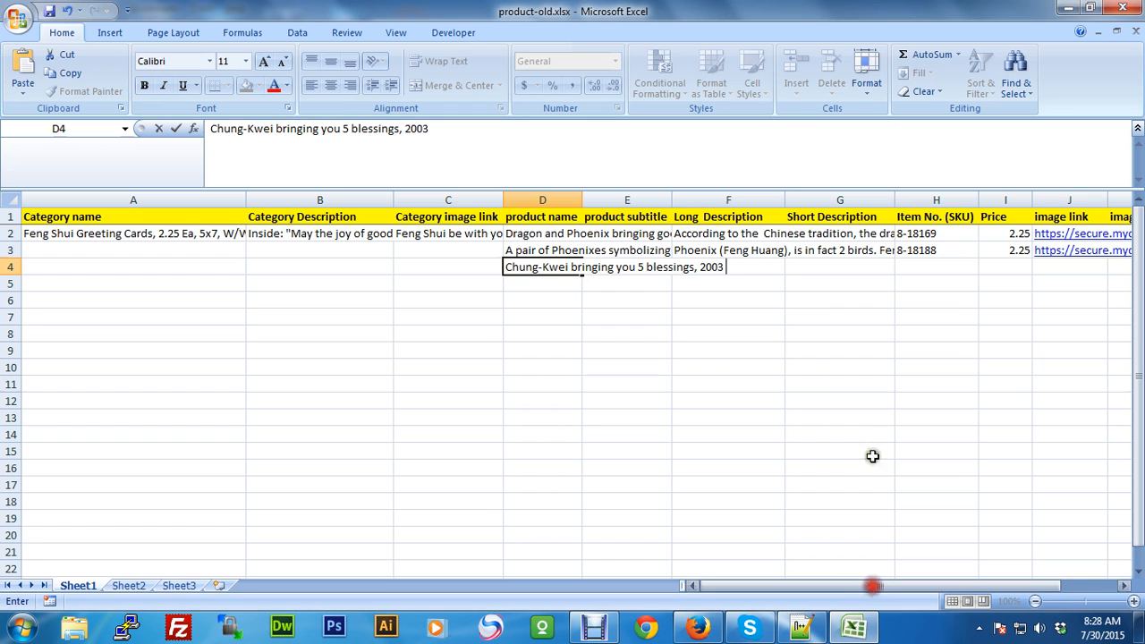
left_click(749, 314)
double_click(733, 268)
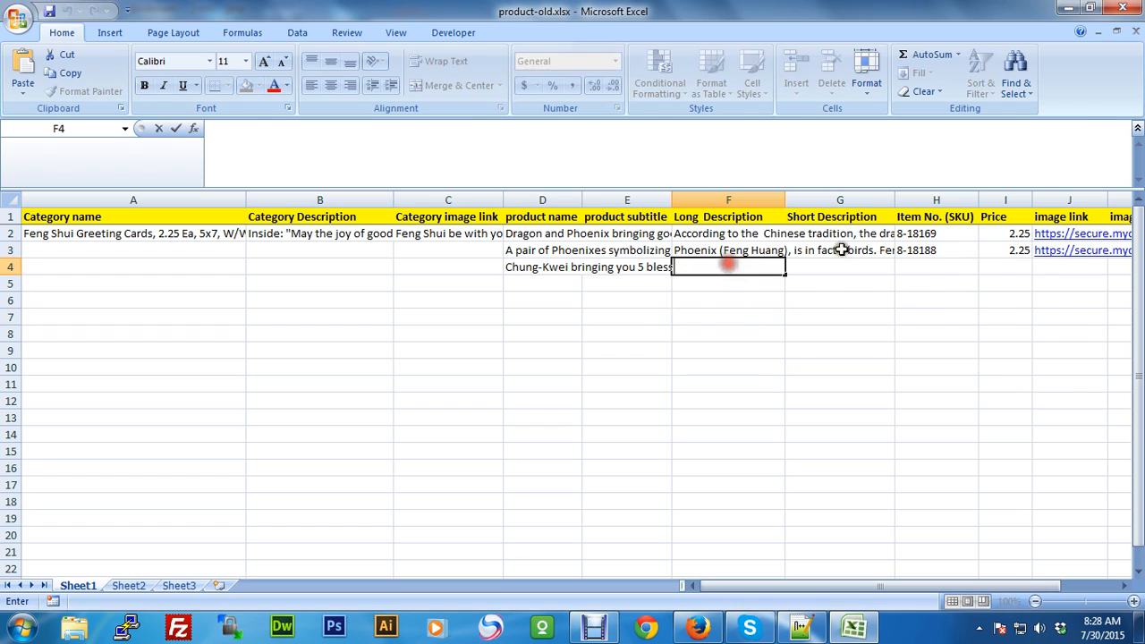
key("ctrl+v")
Copy item number 8-18189 from the Chung-Kwei shop page in Firefox into SKU cell H4 in Excel.
left_click(697, 626)
scroll(676, 366, "down", 2)
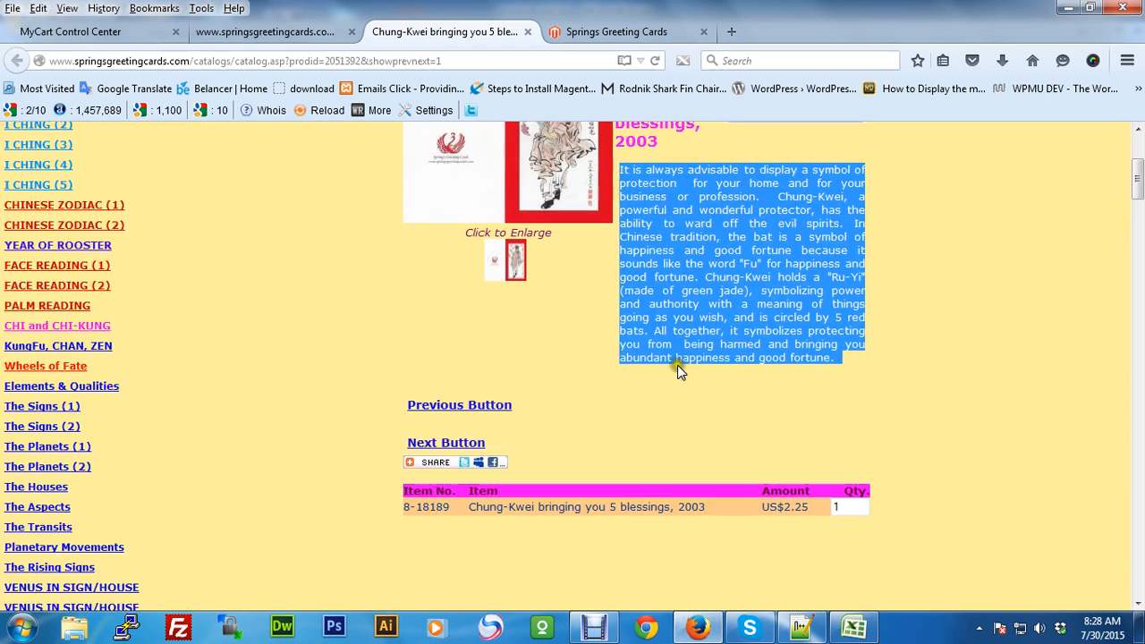
left_click_drag(401, 446, 456, 444)
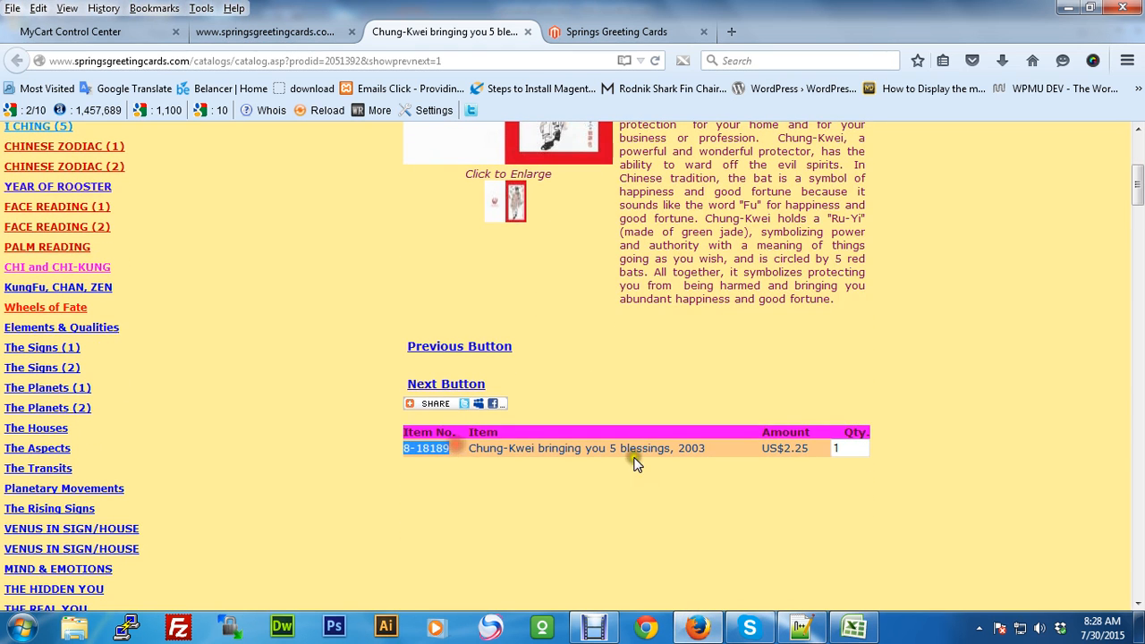
left_click(840, 628)
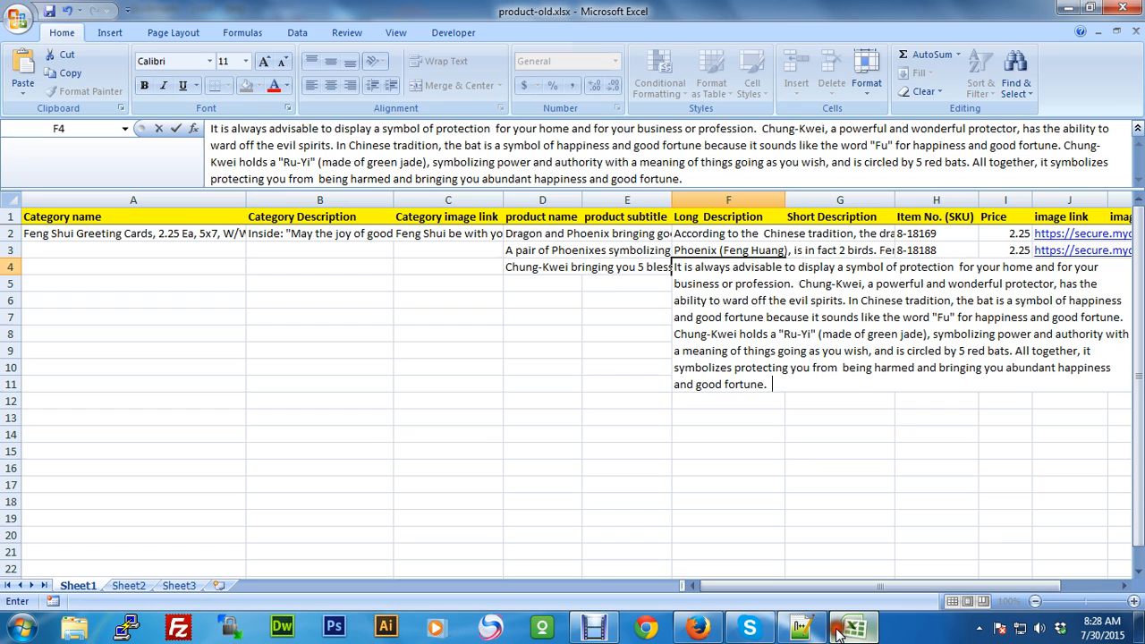
left_click(927, 267)
left_click(817, 408)
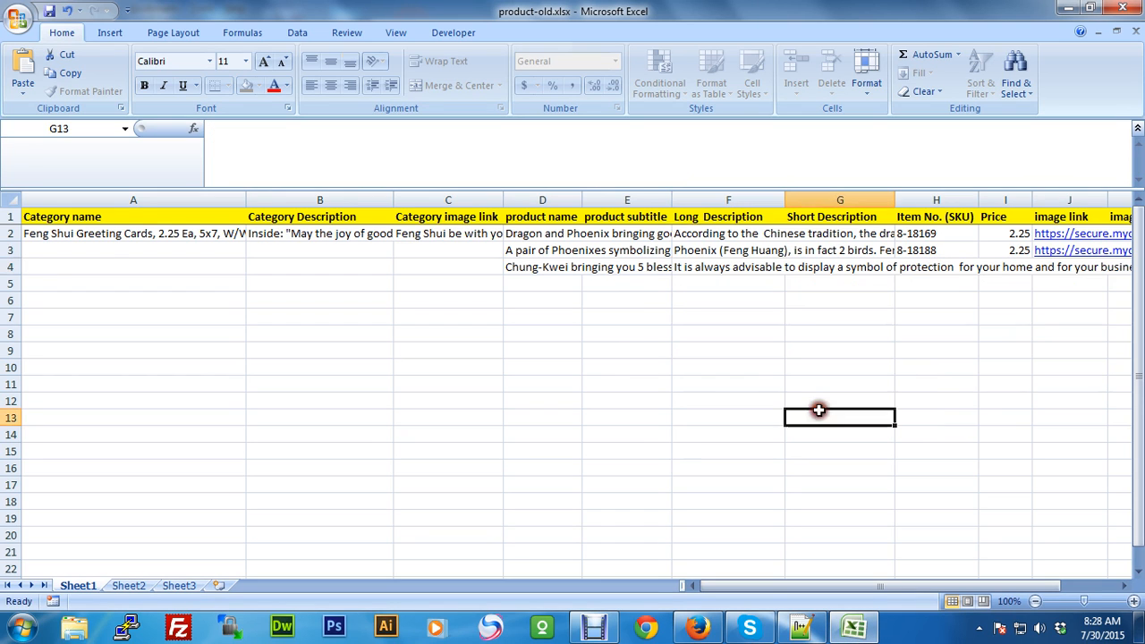
left_click(939, 268)
type("8-18189")
left_click(1017, 287)
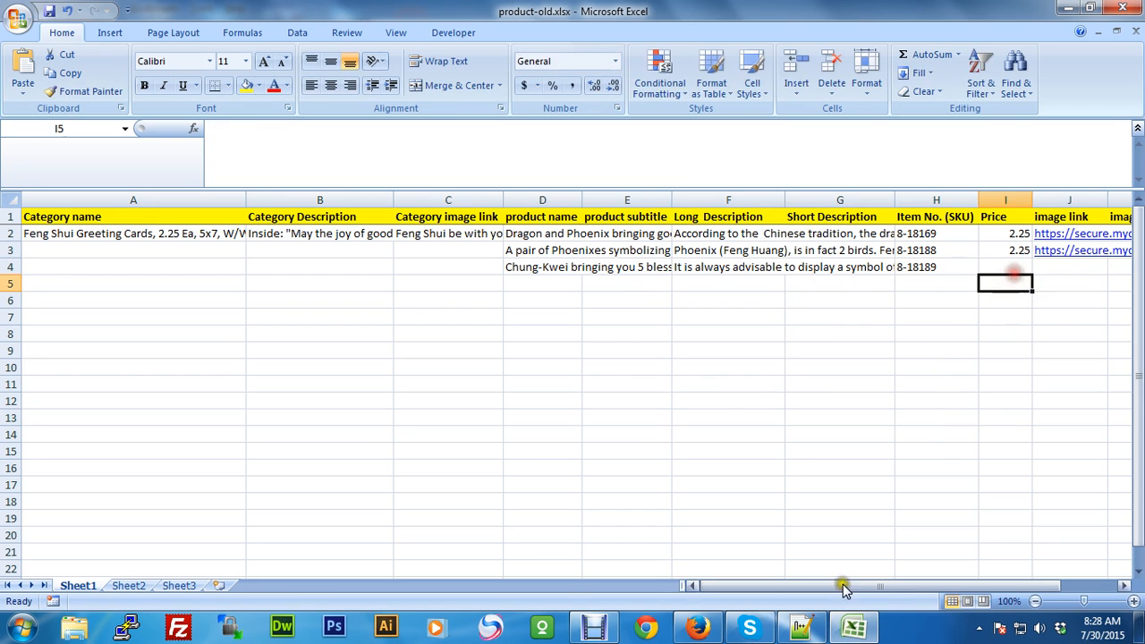
Copy the price 2.25 from the Chung-Kwei shop page in Firefox into Price cell I4 in Excel.
left_click(697, 629)
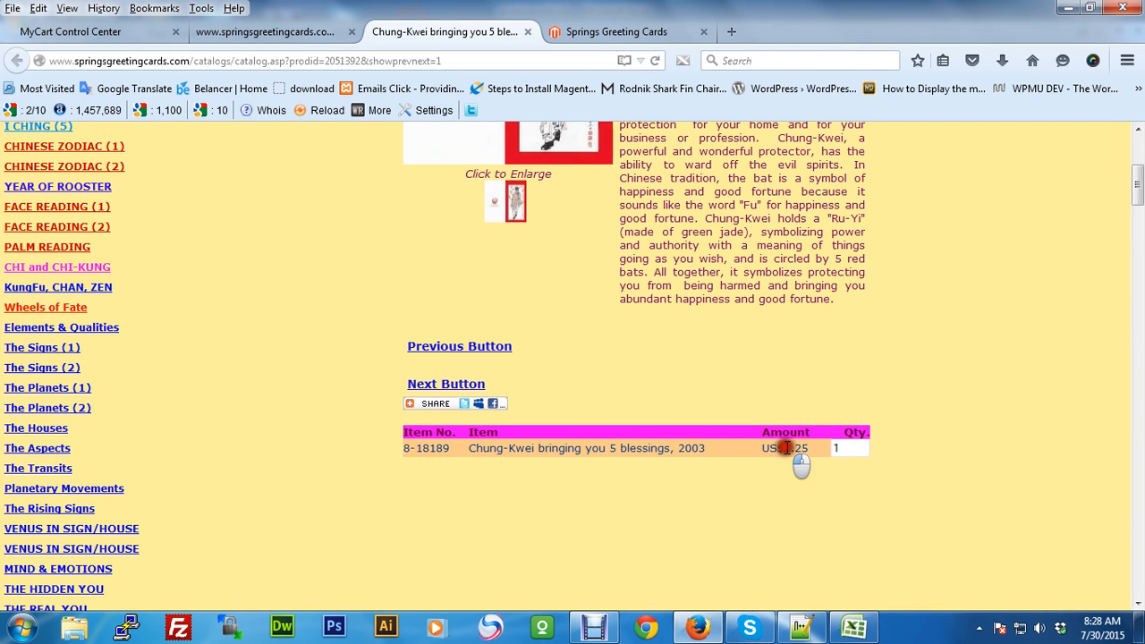
left_click_drag(784, 448, 809, 448)
left_click(856, 628)
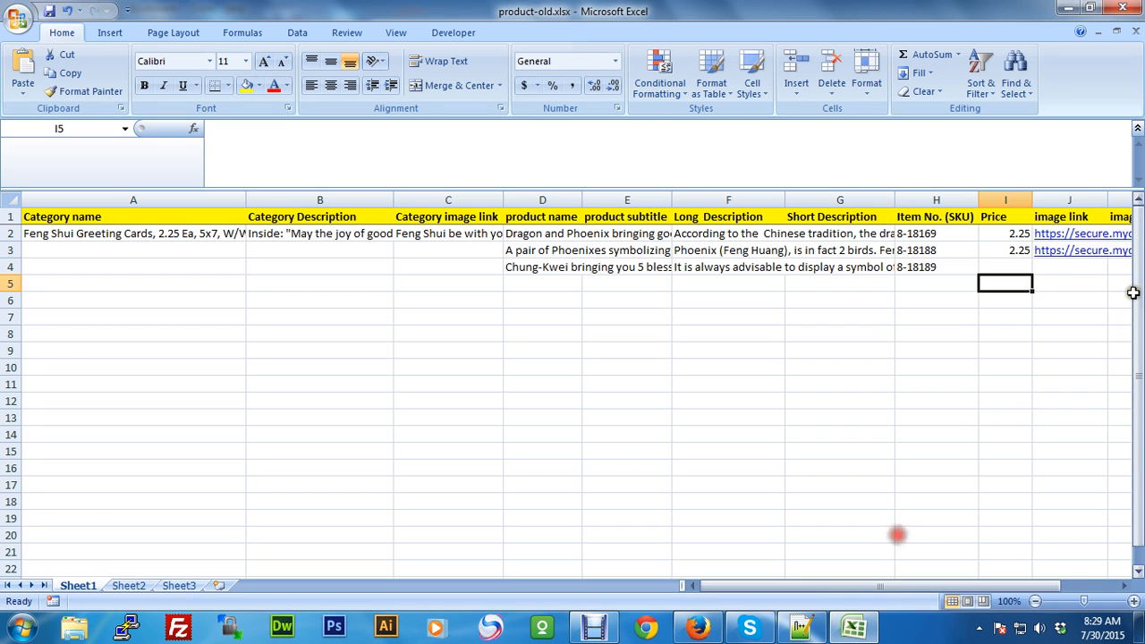
left_click(1019, 268)
type("2.25")
left_click(1018, 345)
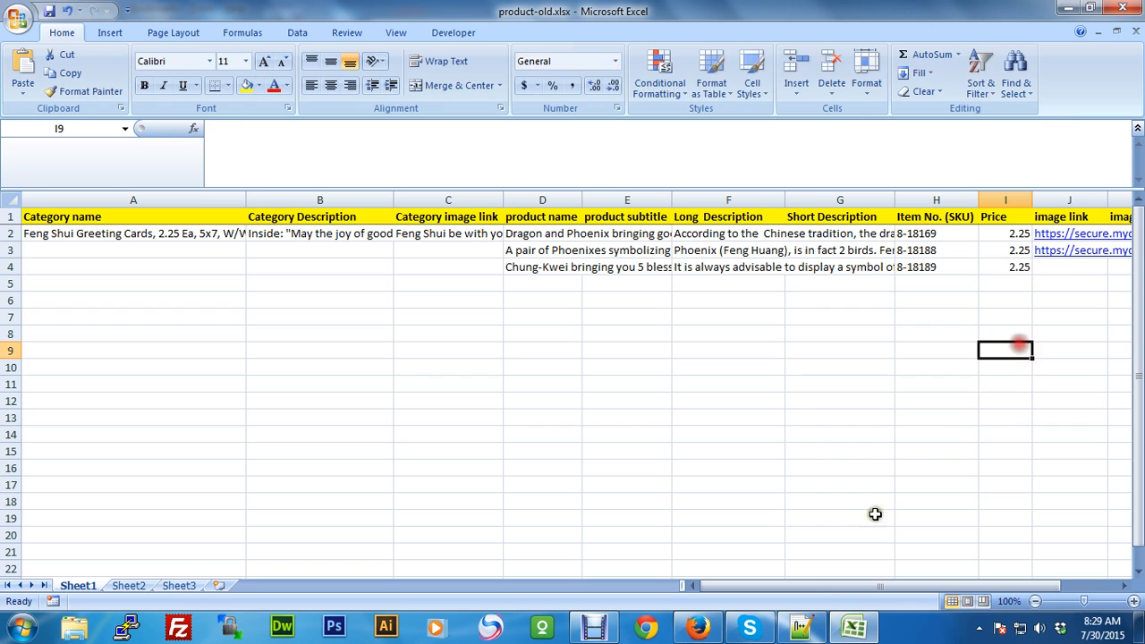
Switch to Firefox and open the "Feng Shui Greeting Cards, 2.25 Ea" category in the MyCart Inventory Manager.
left_click(697, 629)
left_click(251, 34)
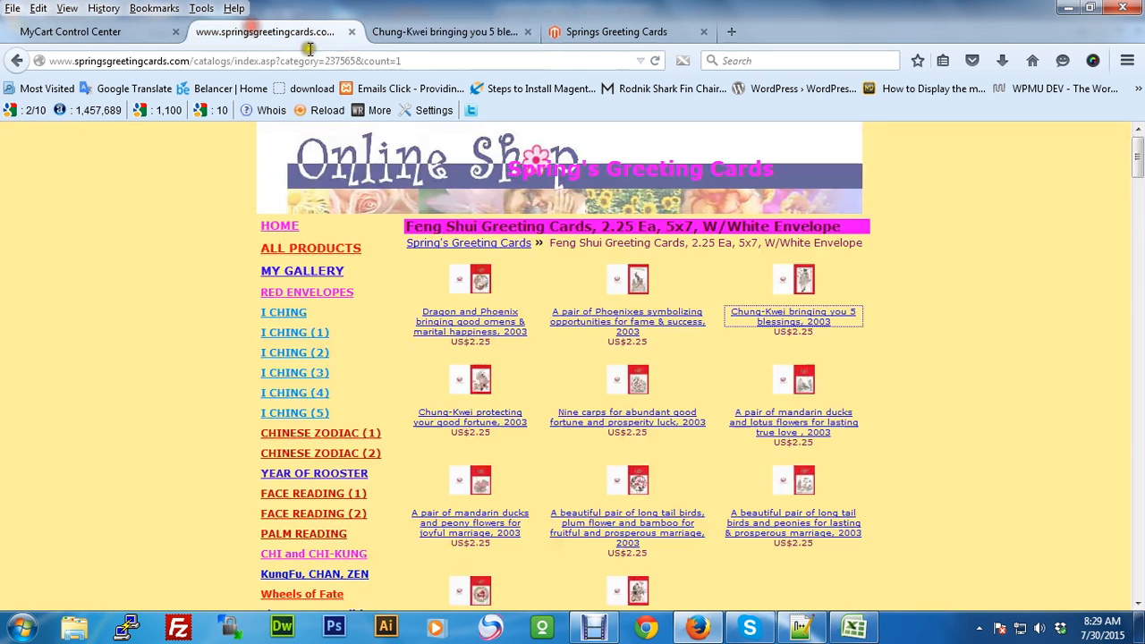
left_click(55, 32)
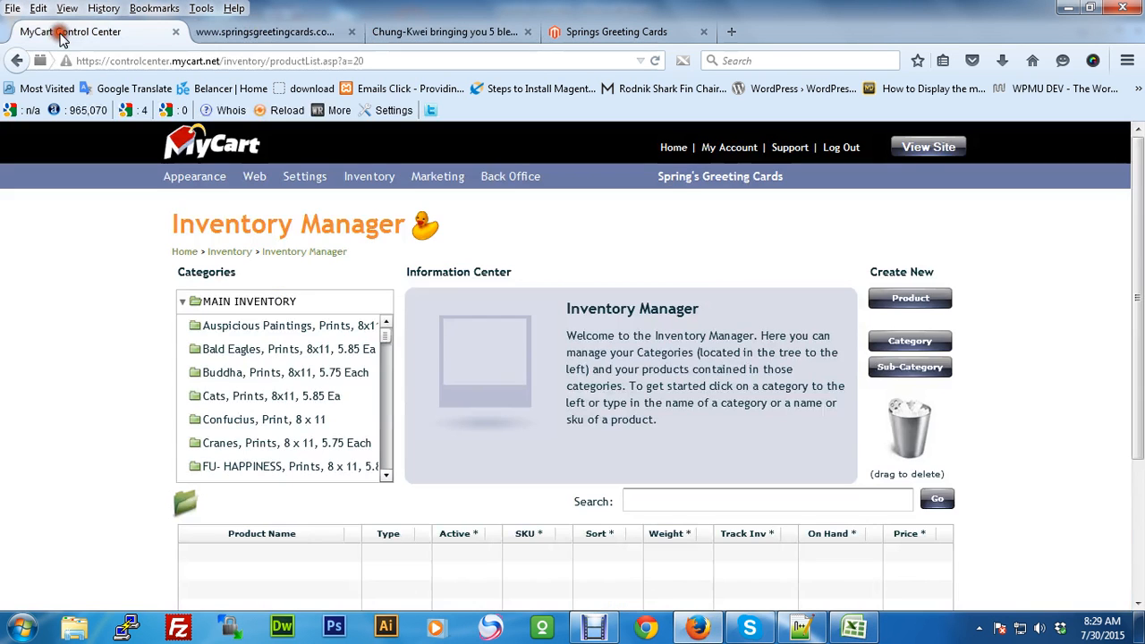
left_click(388, 366)
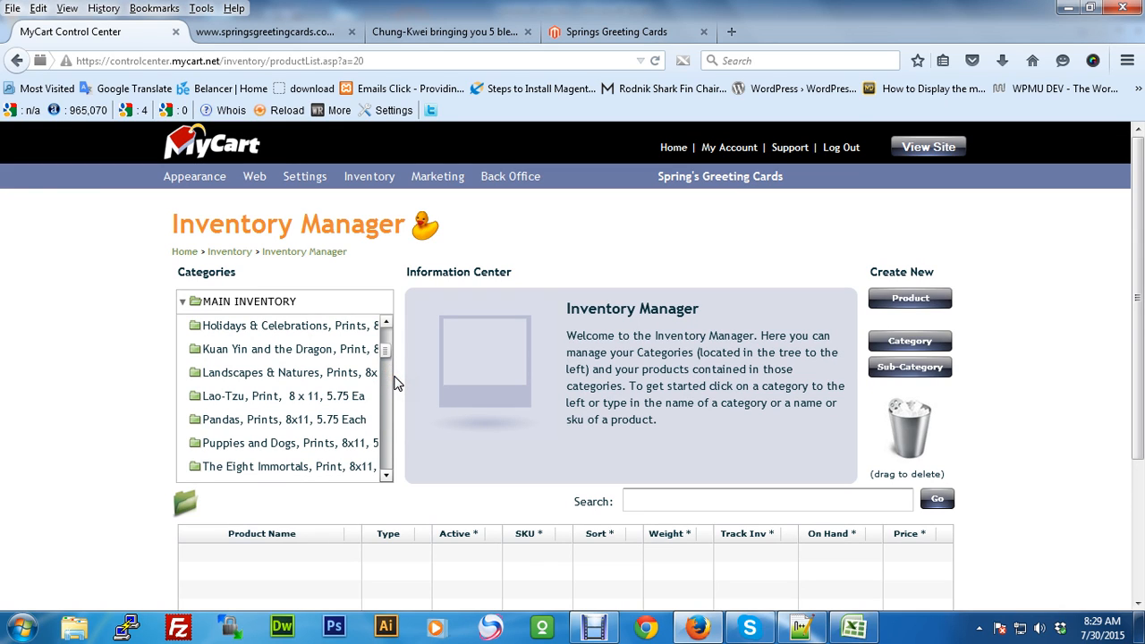
left_click(389, 383)
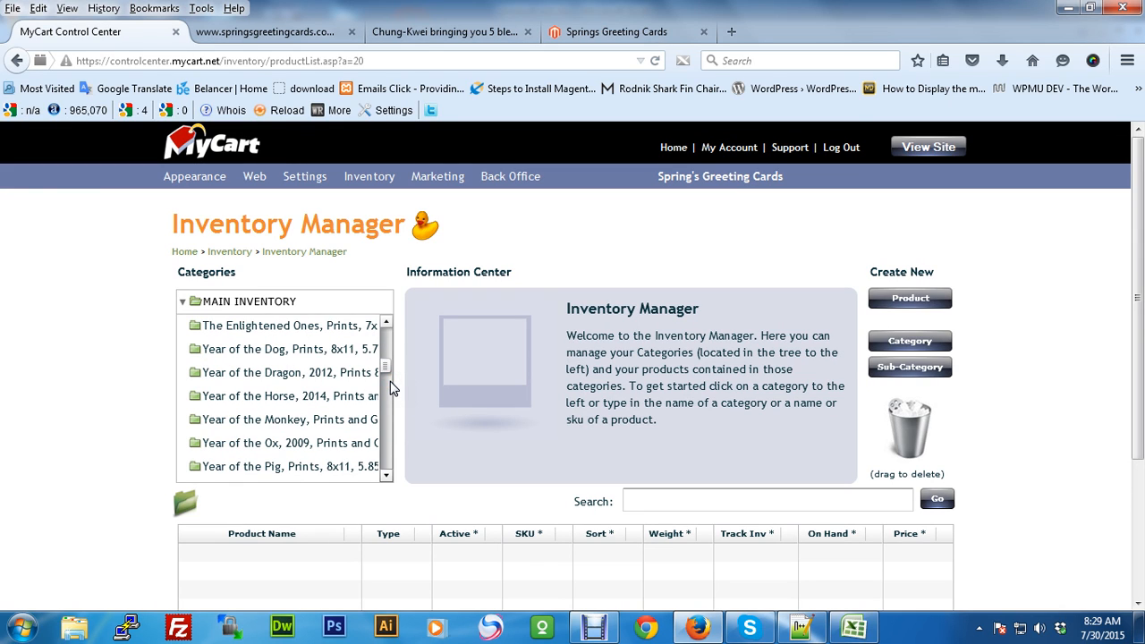
left_click(386, 391)
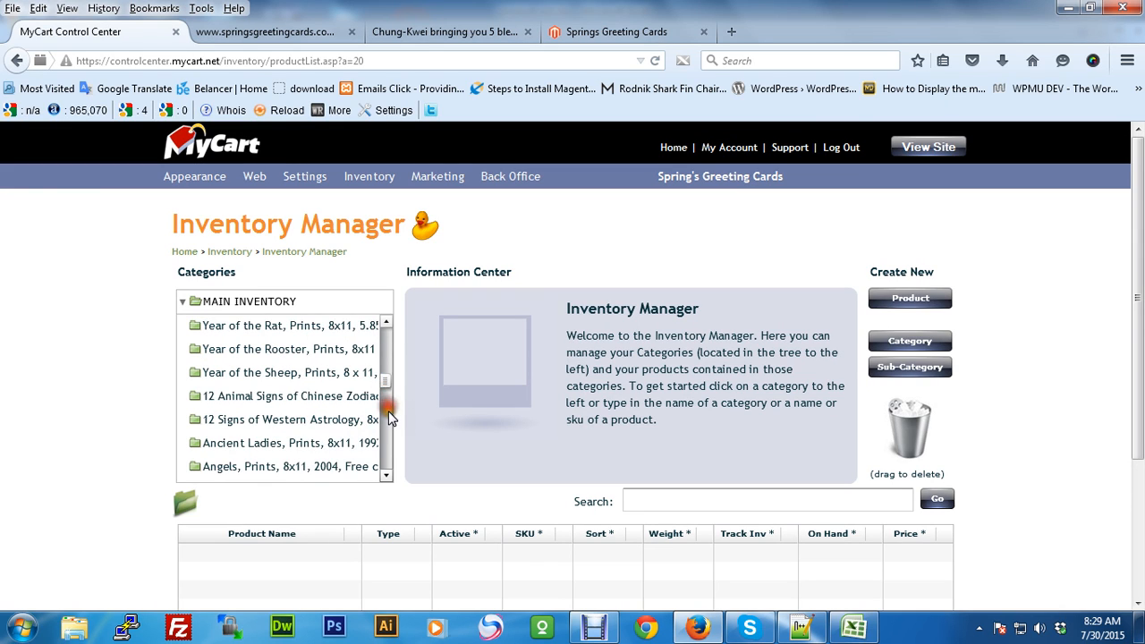
left_click(388, 413)
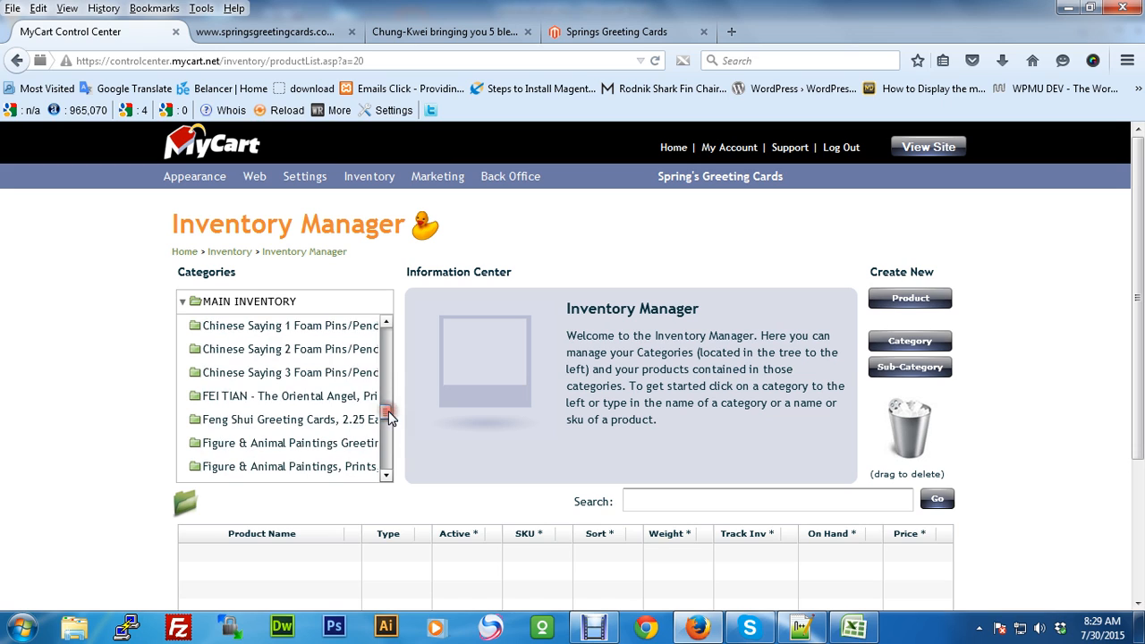
left_click(331, 420)
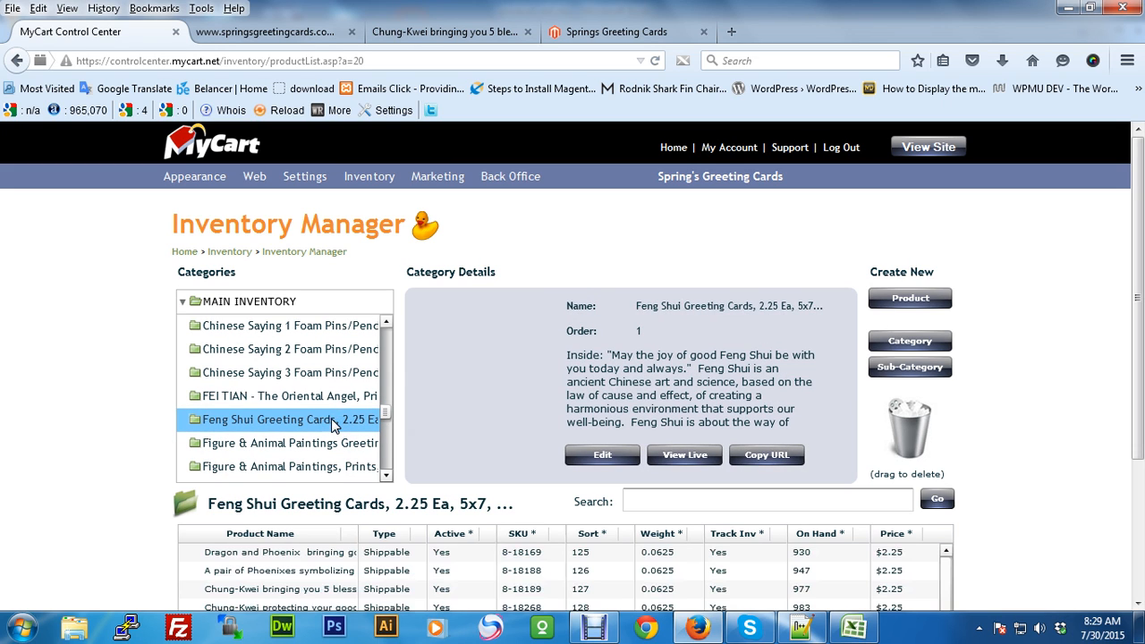
left_click(310, 400)
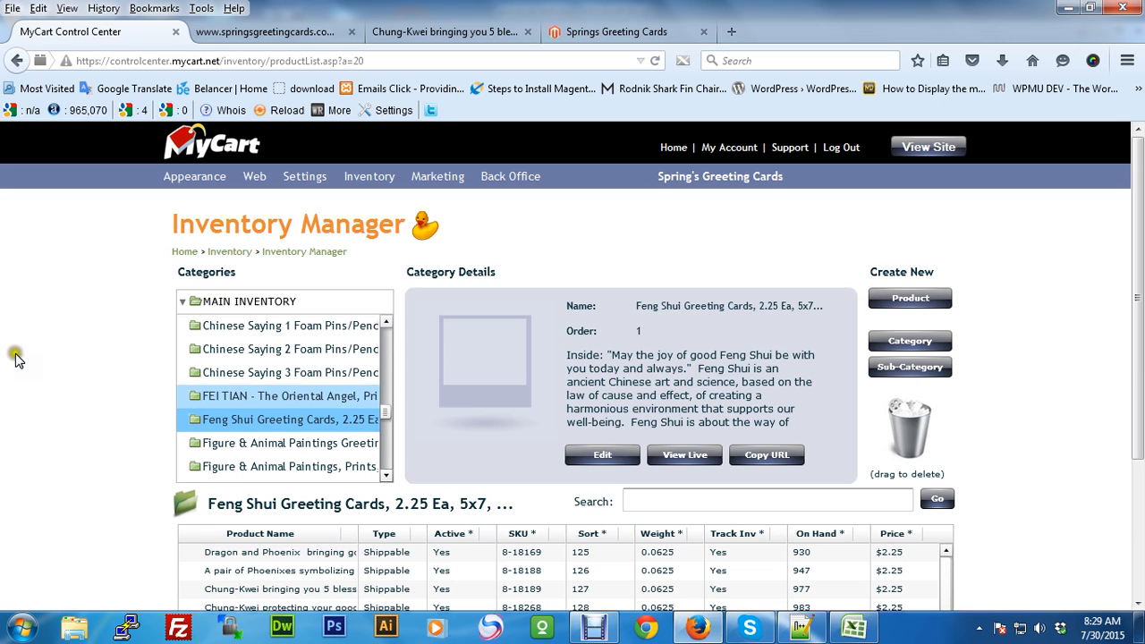
Select the Chung-Kwei product with SKU 8-18189, compare it with the shop page, and open it in the MyCart product editor.
scroll(18, 353, "down", 3)
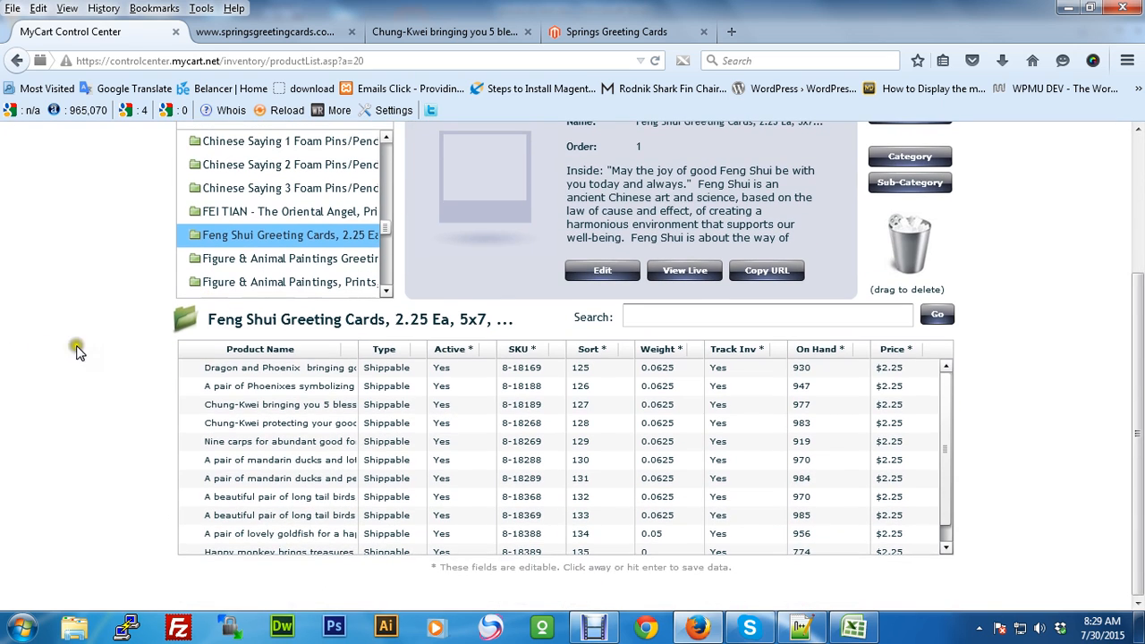
left_click(256, 408)
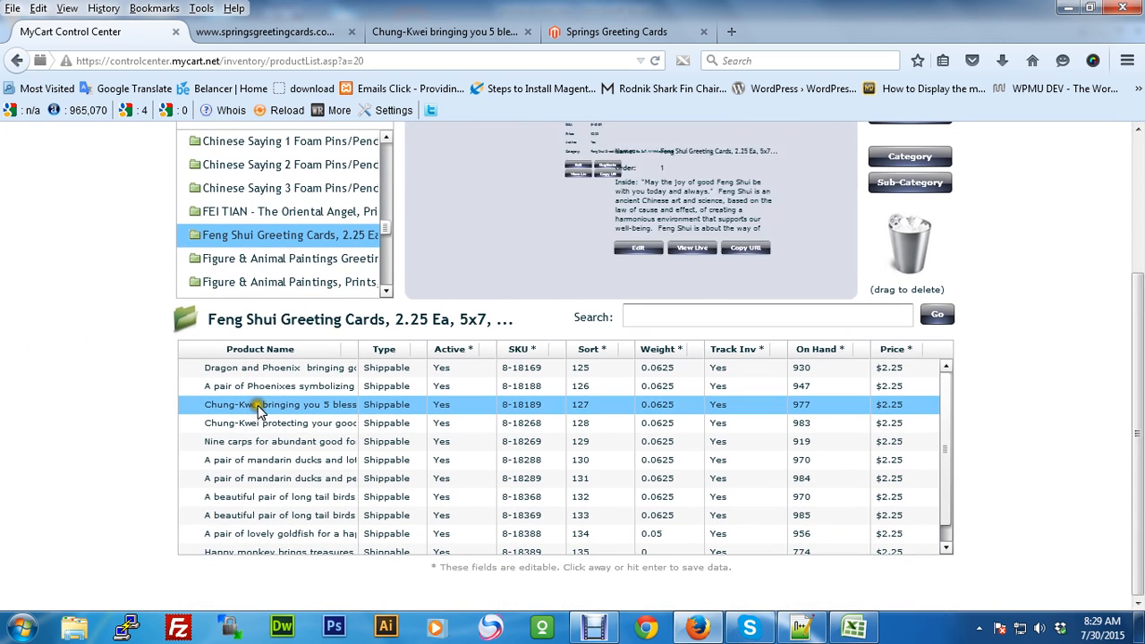
left_click(447, 31)
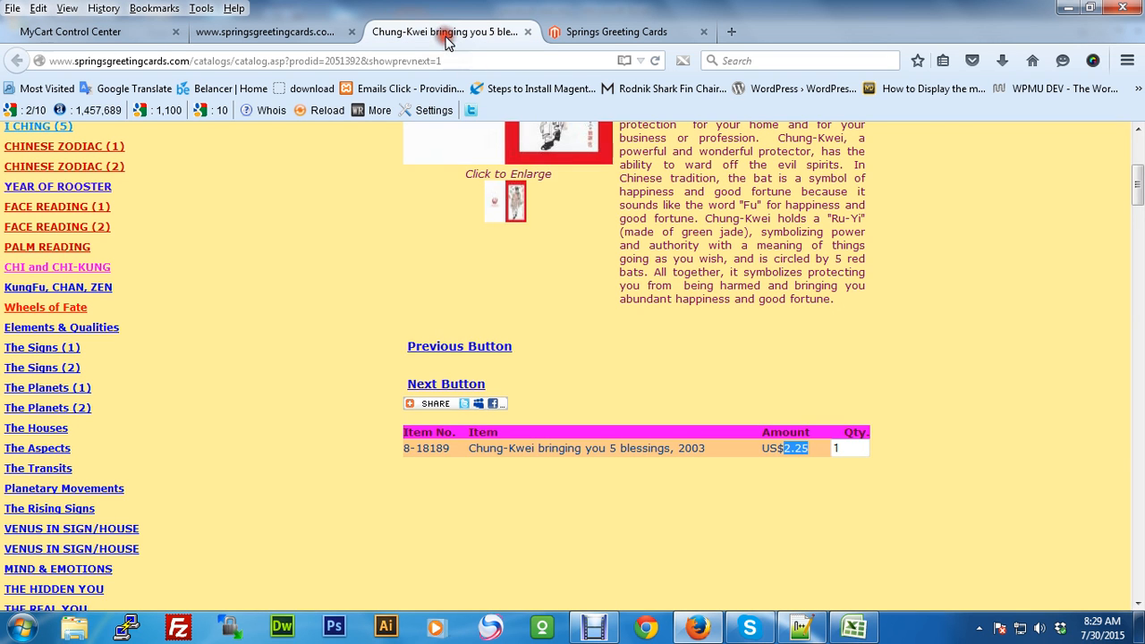
scroll(289, 300, "up", 5)
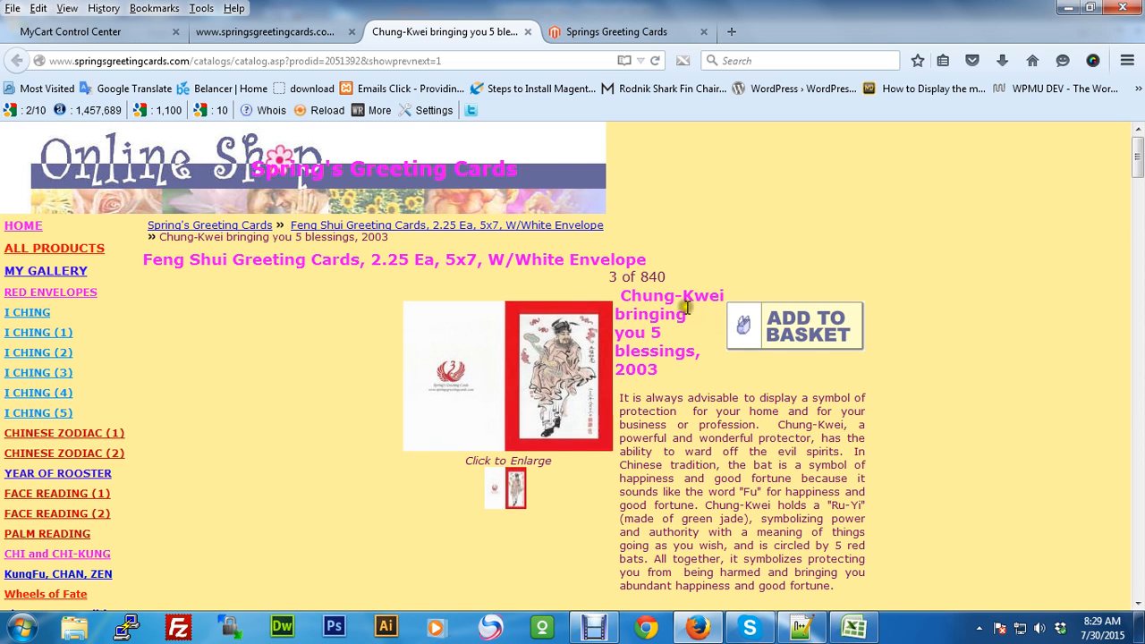
left_click(255, 34)
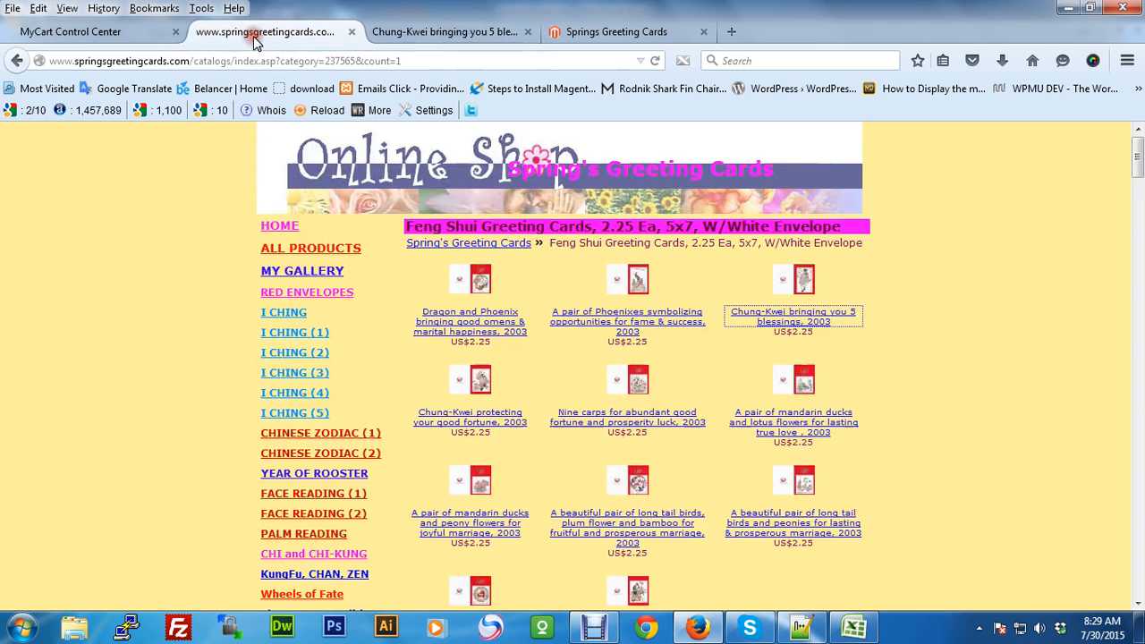
left_click(88, 35)
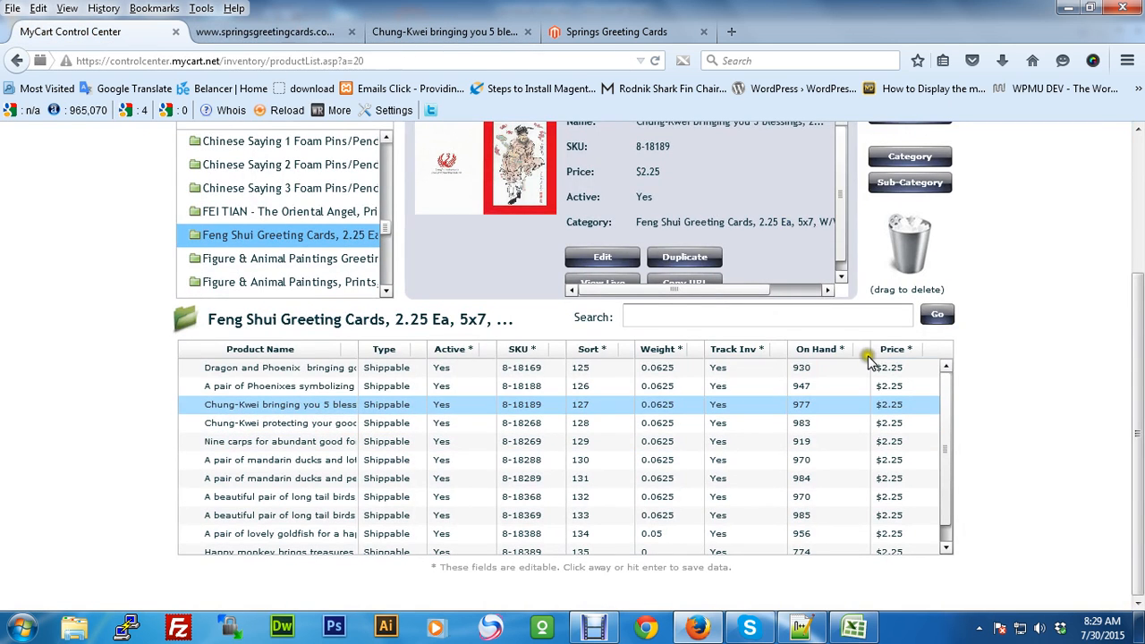
scroll(702, 330, "up", 3)
left_click(602, 441)
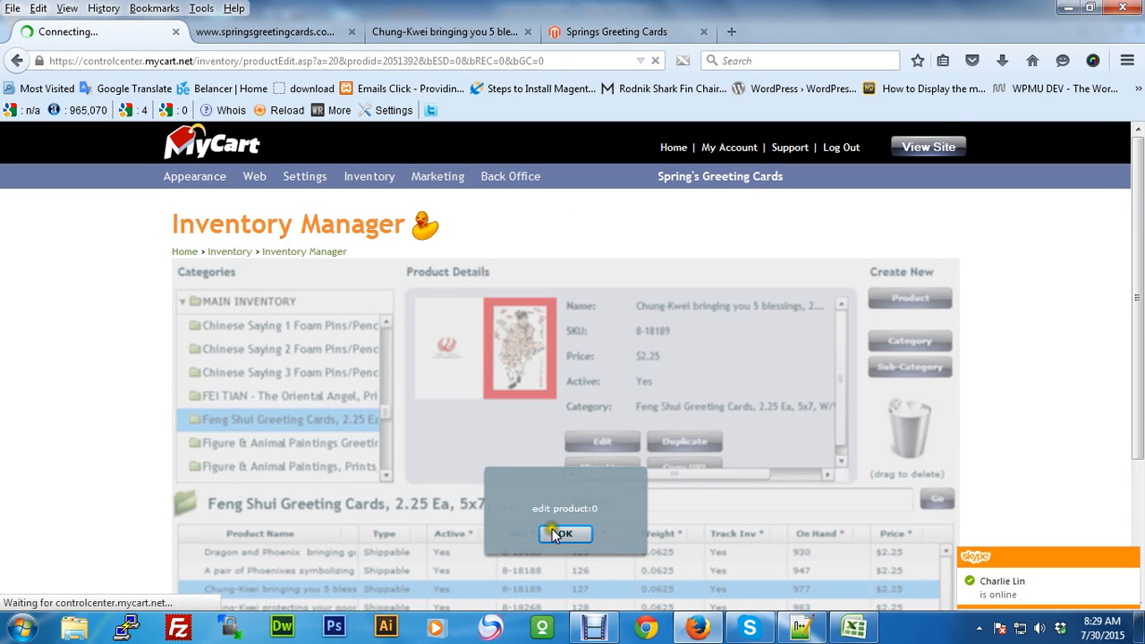
left_click(555, 534)
Open the full-size image fsck5bless1.jpg from the Chung-Kwei product editor in MyCart.
left_click(577, 33)
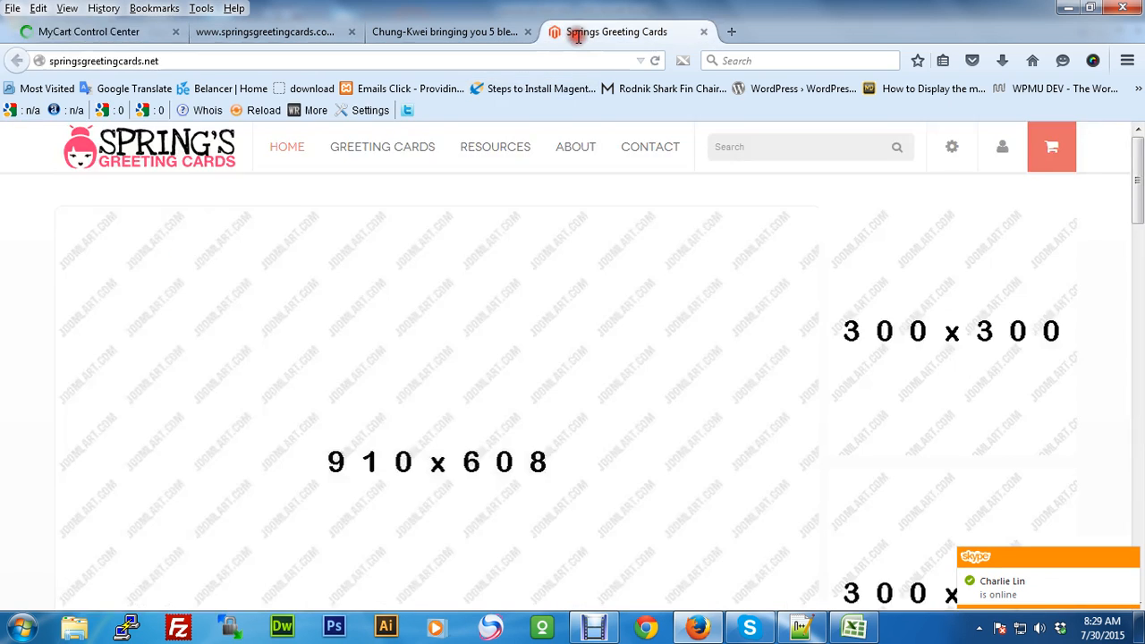
left_click(478, 29)
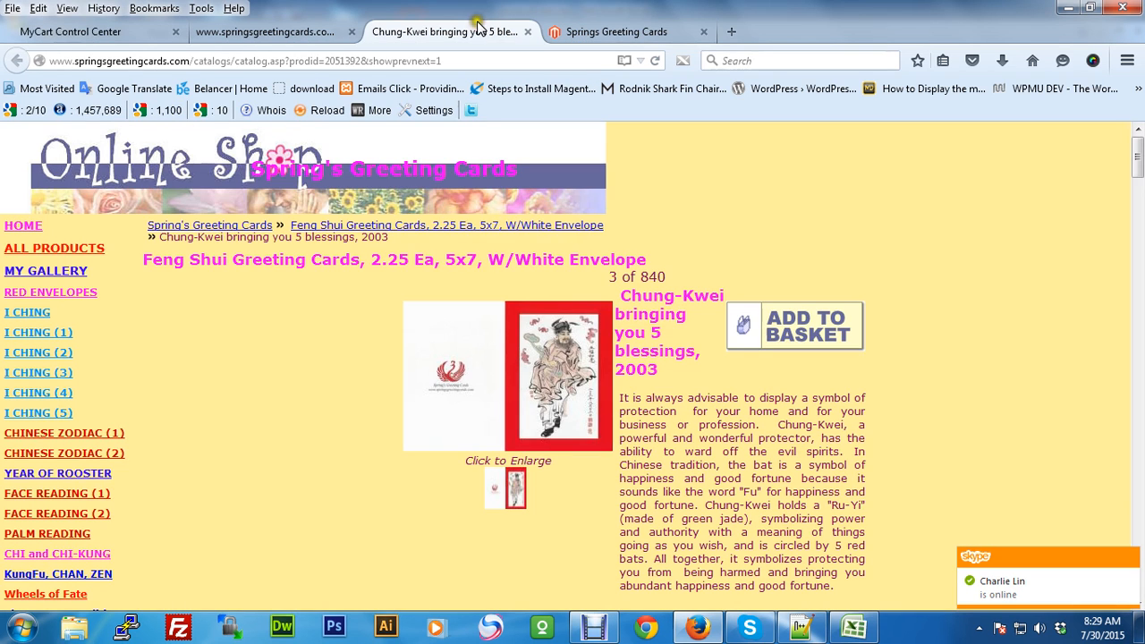
left_click(122, 31)
scroll(805, 348, "down", 3)
right_click(779, 291)
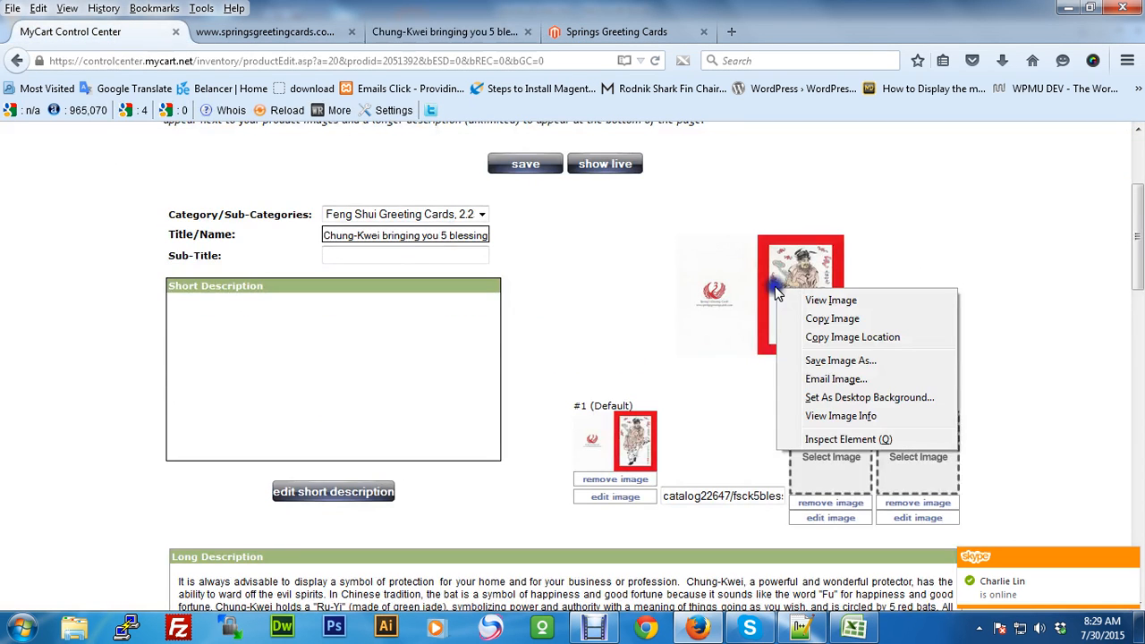
left_click(820, 301)
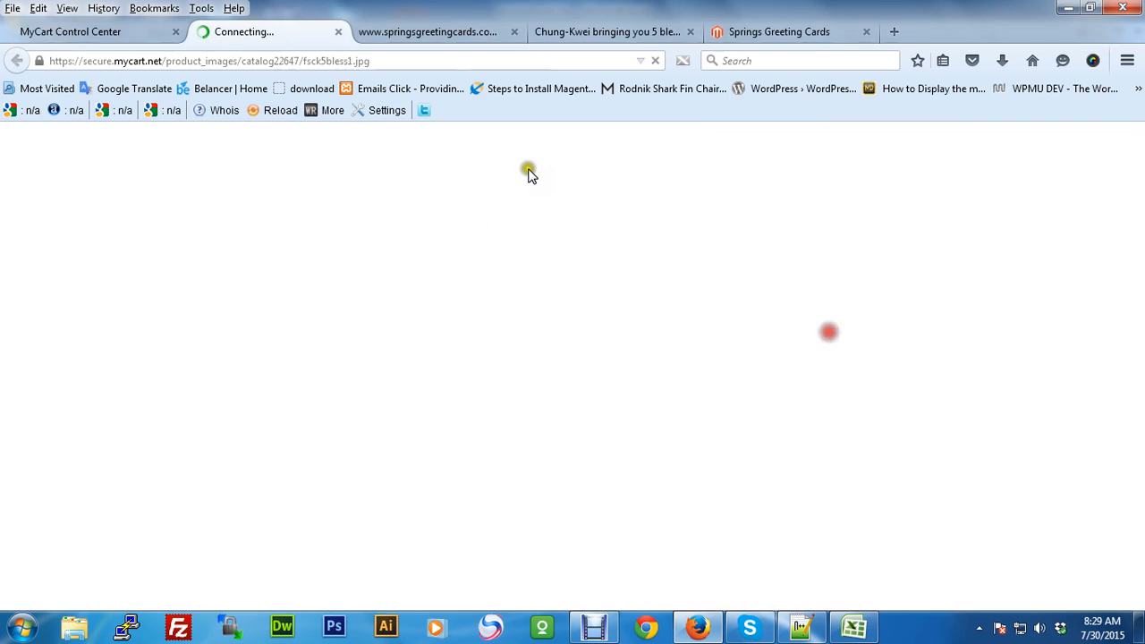
Save the Chung-Kwei product in MyCart, view its full-size image, and return to the Inventory Manager.
left_click(77, 30)
left_click(512, 165)
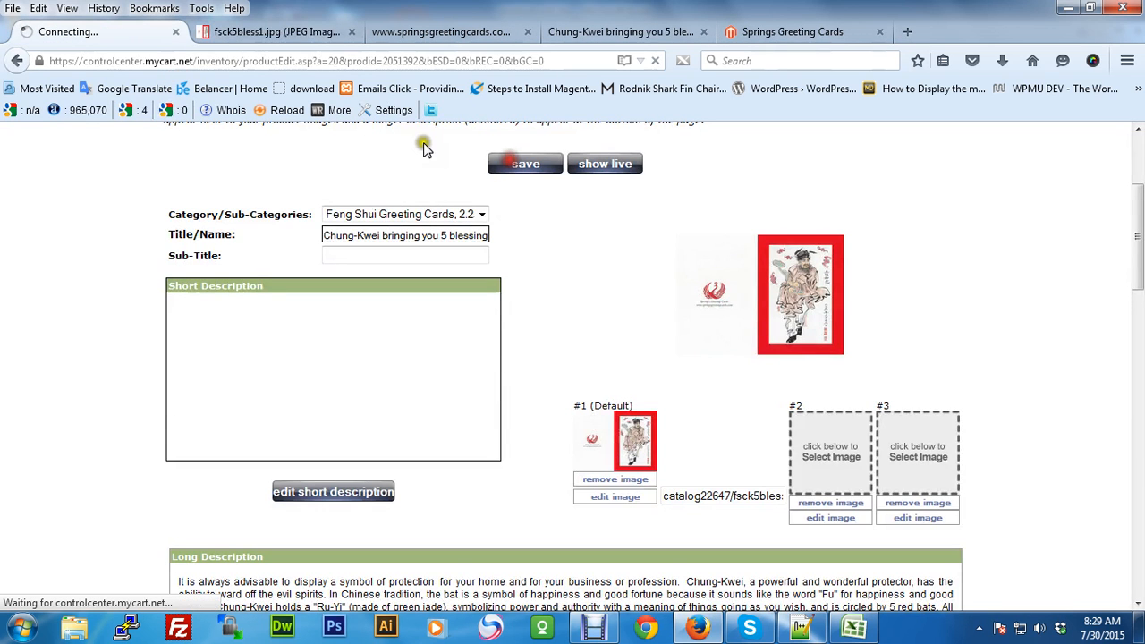
left_click(300, 31)
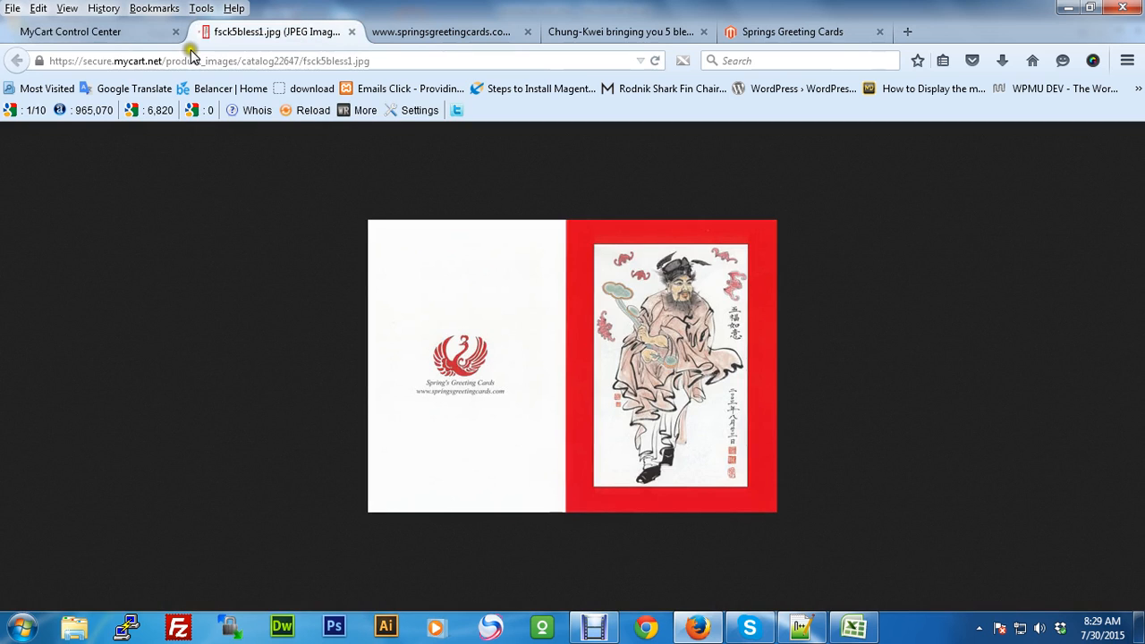
left_click(90, 31)
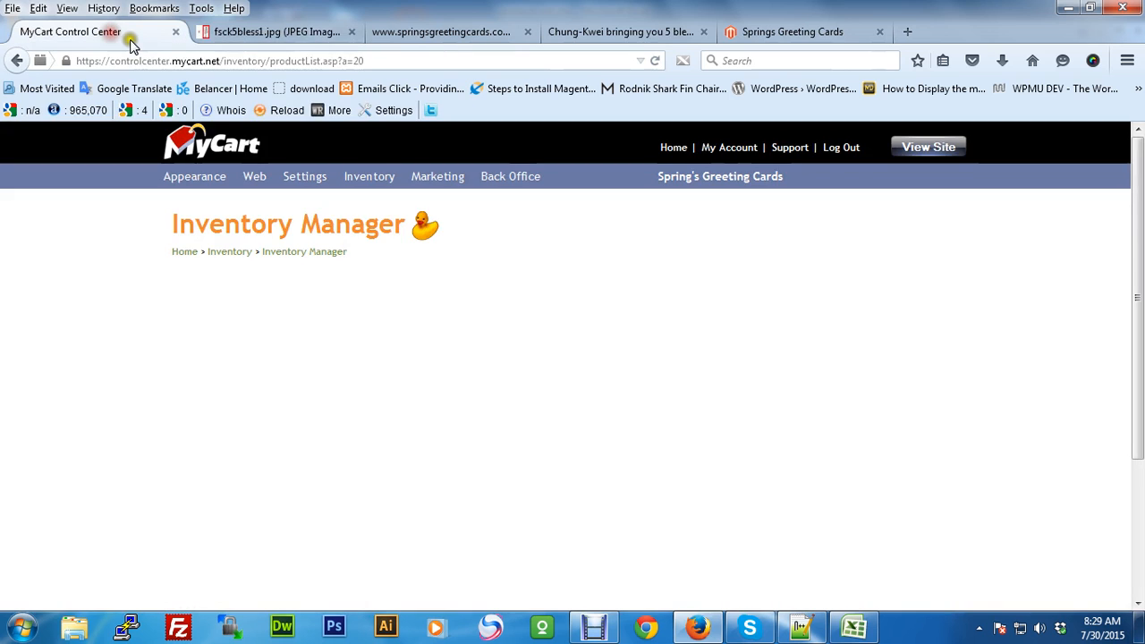
Copy the full-size image URL of fsck5bless1.jpg into the image link cell J4 of product-old.xlsx in Excel.
left_click(235, 32)
left_click(460, 60)
key("ctrl+c")
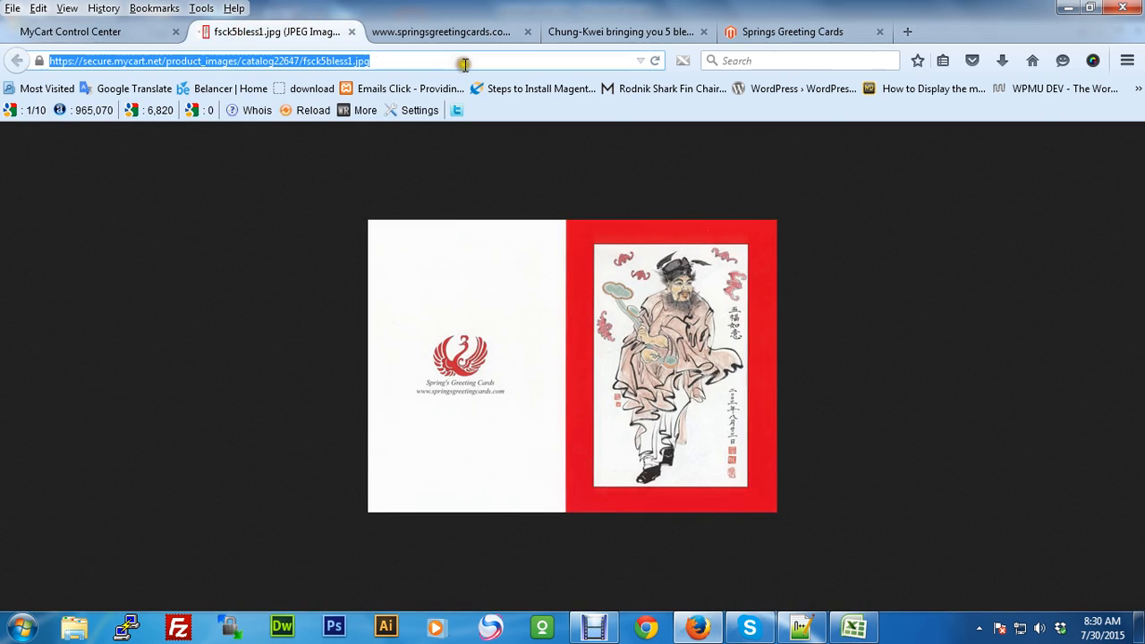
left_click(854, 625)
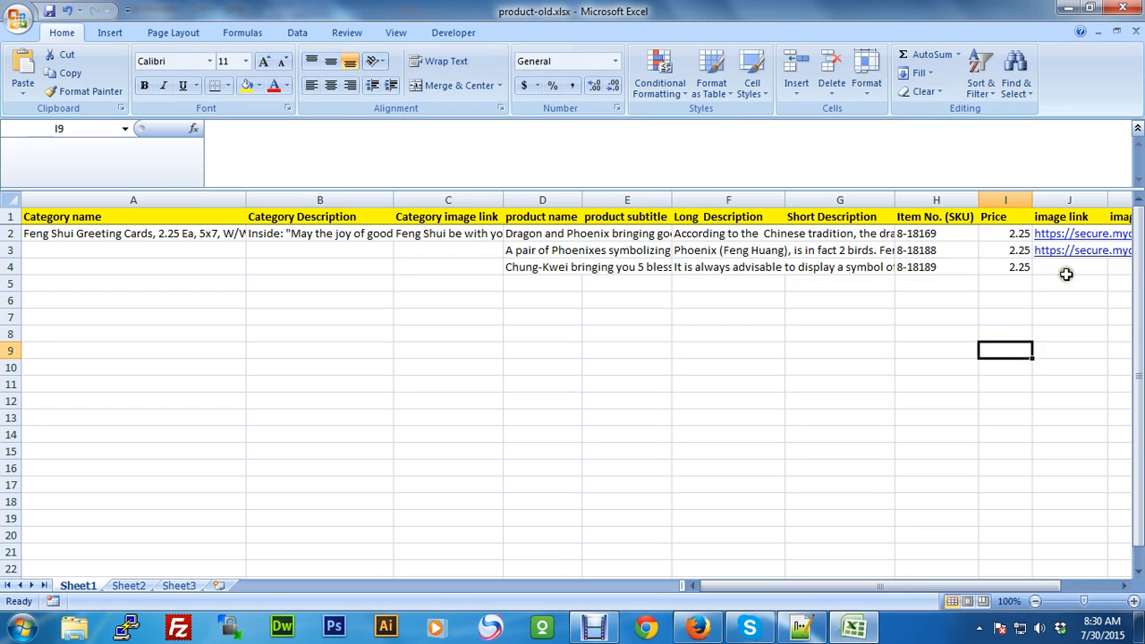
double_click(1065, 269)
key("ctrl+v")
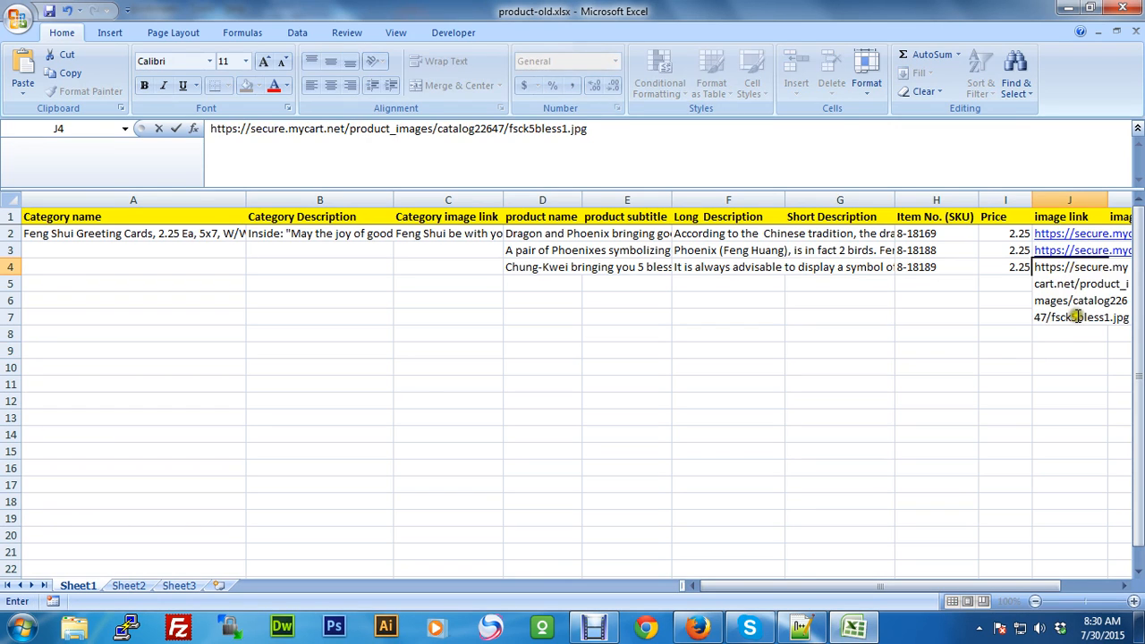
left_click(996, 286)
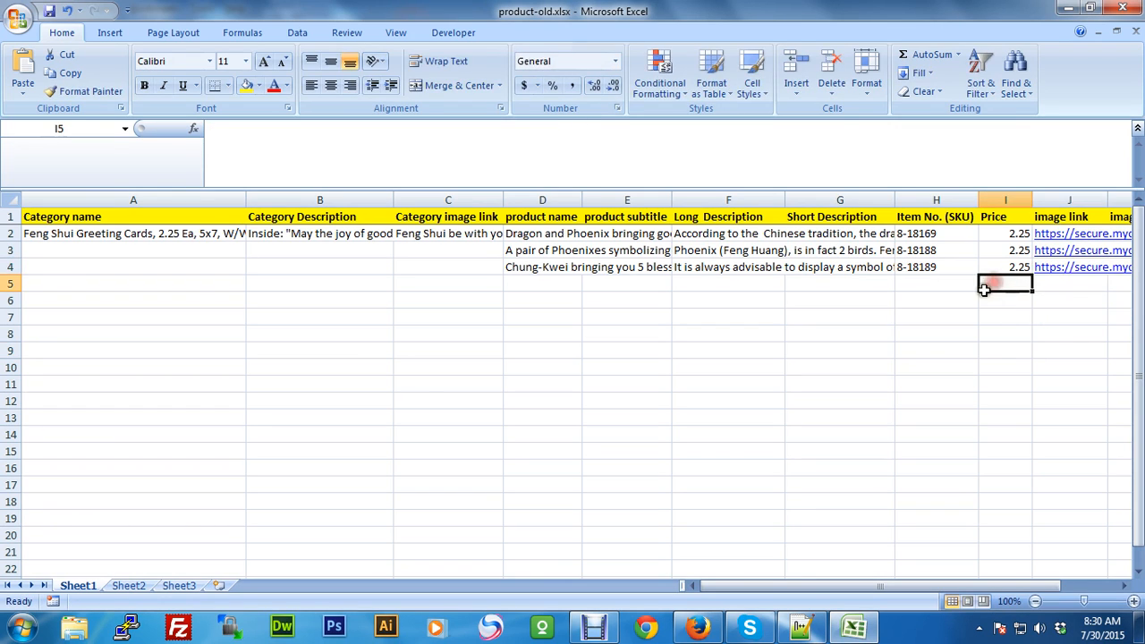
left_click(554, 285)
Switch to Firefox and close the fsck5bless1.jpg image, the Chung-Kwei product page and the old shop's category page.
left_click(697, 625)
left_click(367, 62)
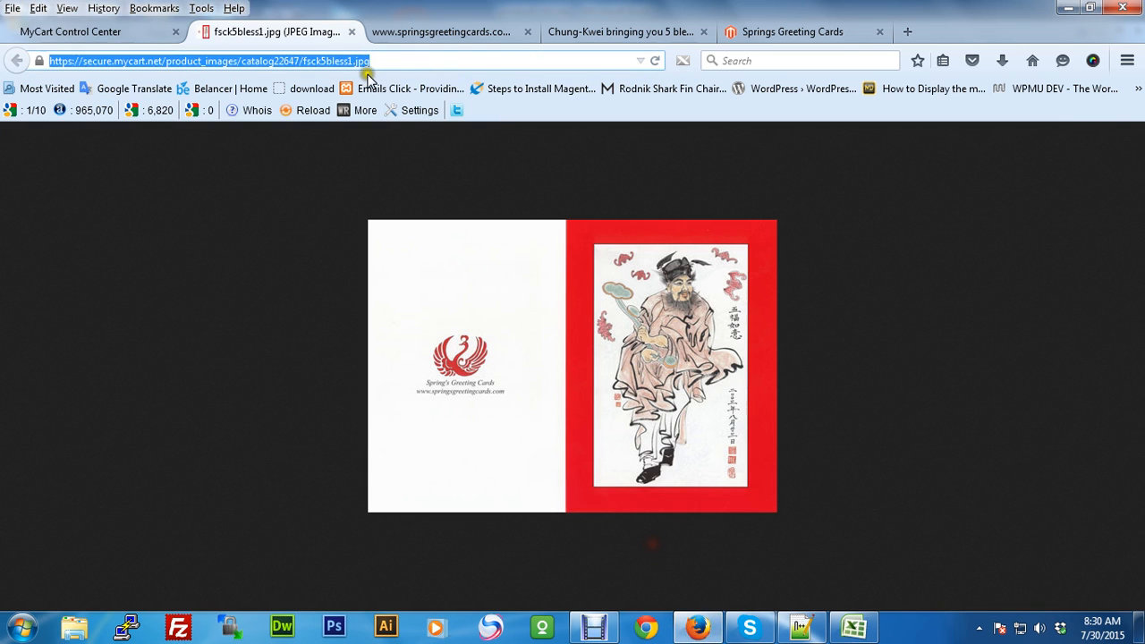
left_click(354, 32)
left_click(428, 27)
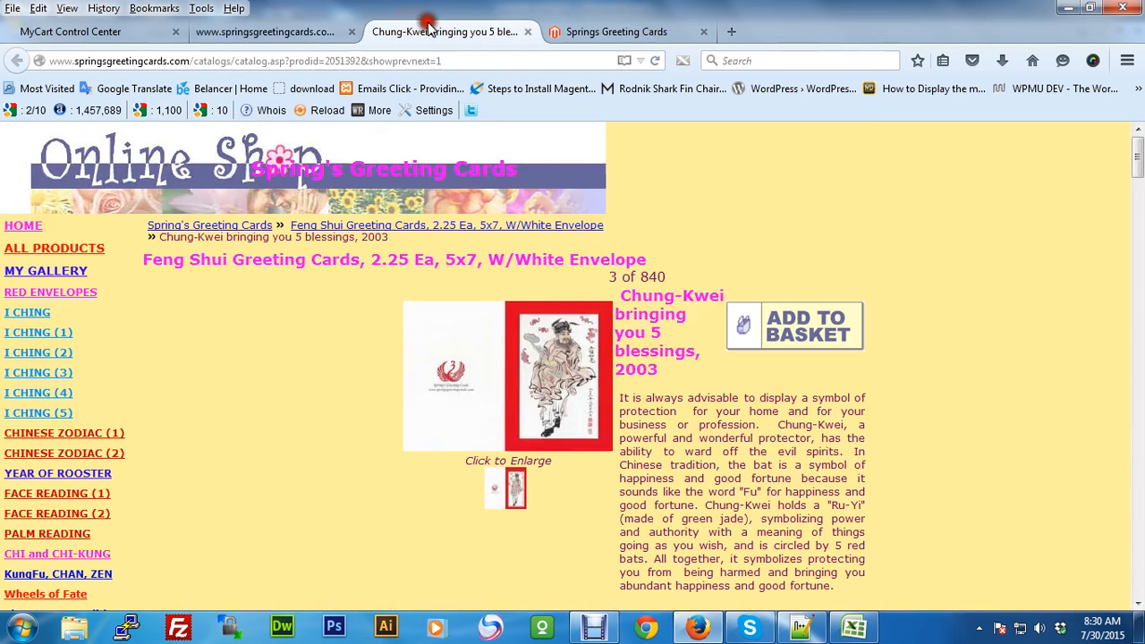
left_click(529, 33)
left_click(352, 31)
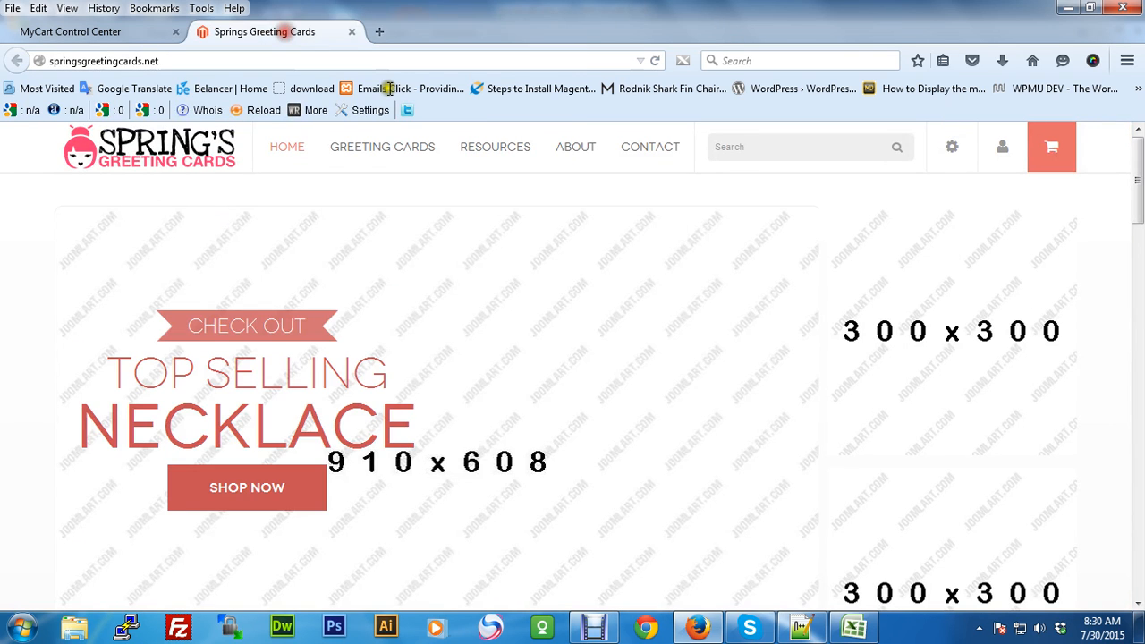
Open springsgreetingcards.com in a new browser tab and close the springsgreetingcards.net page.
left_click(380, 31)
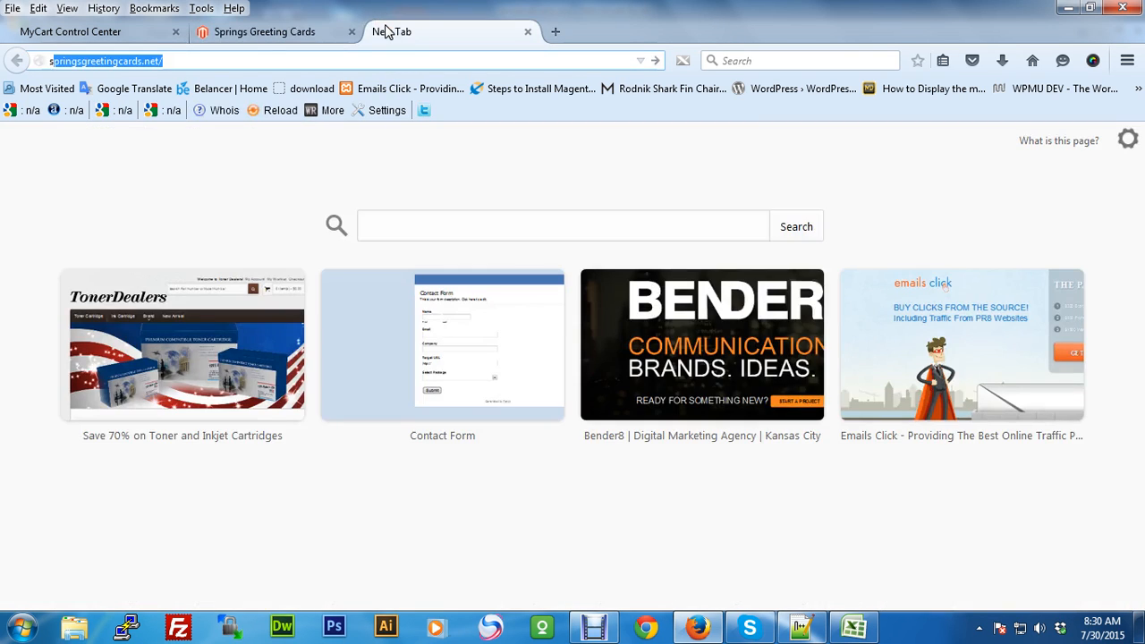
type("s")
key("Right")
key("BackSpace")
key("BackSpace")
key("BackSpace")
key("BackSpace")
key("BackSpace")
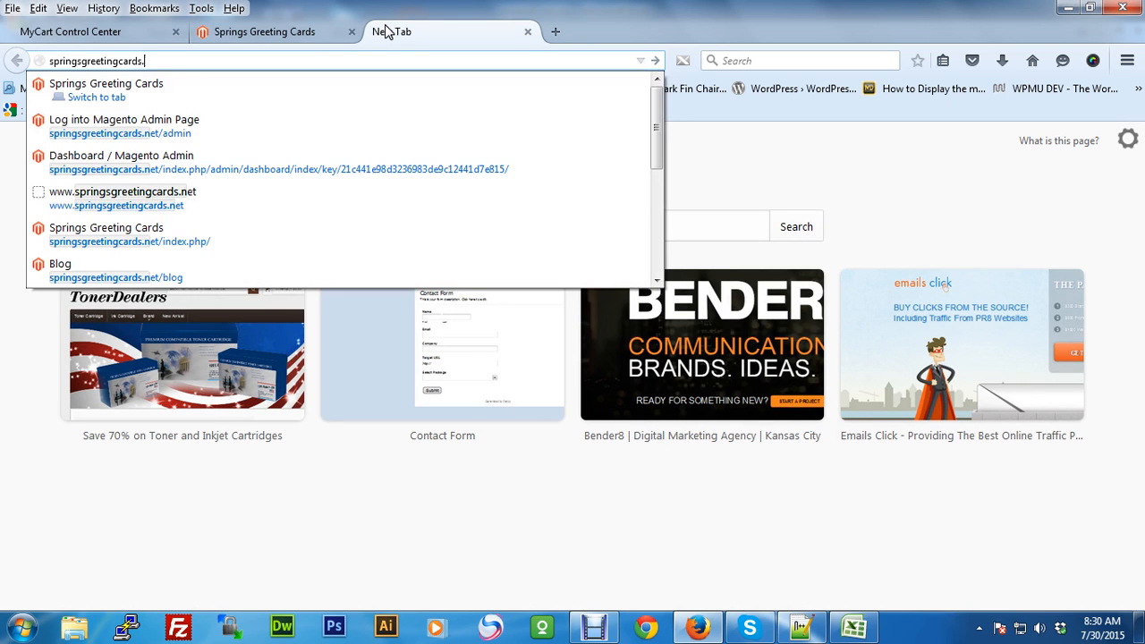
type(".")
key("Return")
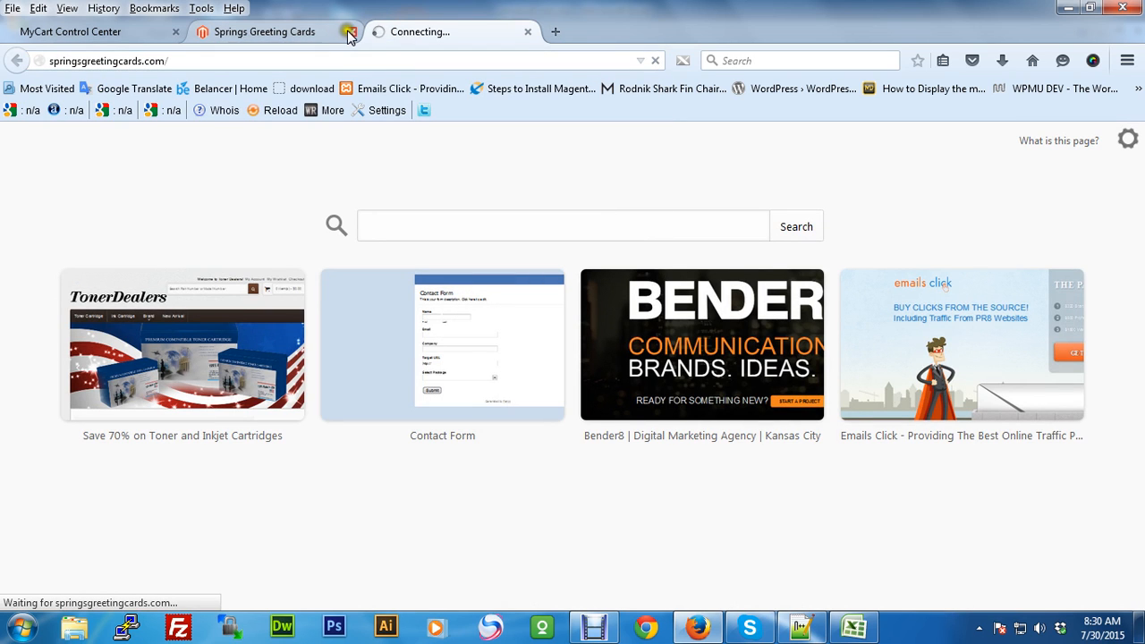
left_click(351, 32)
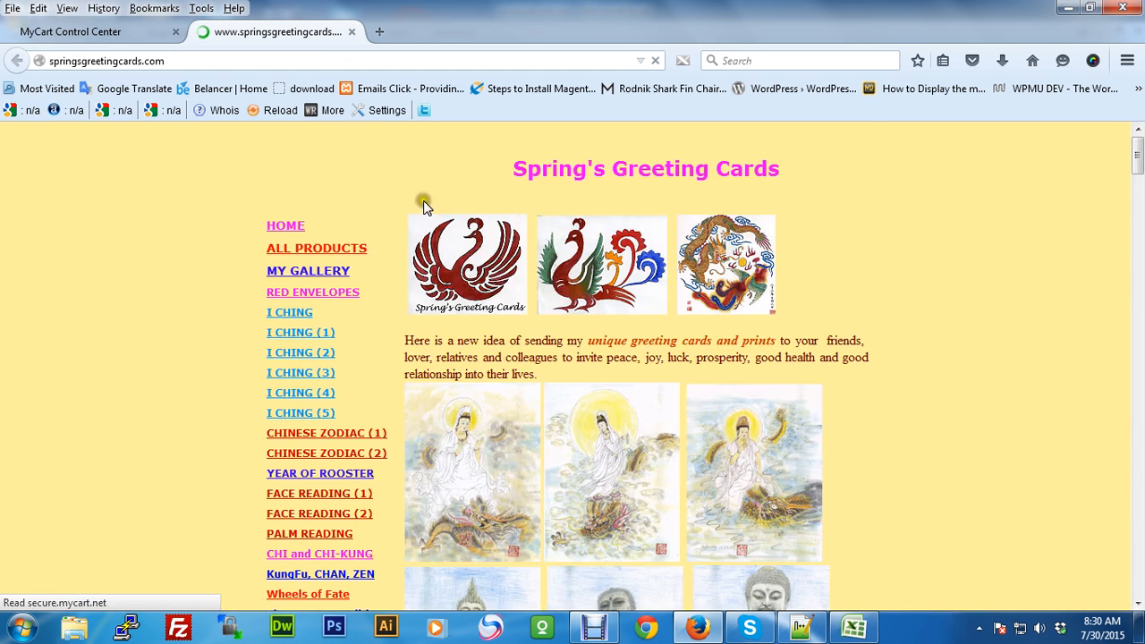
Show all products, open the "Buddha & Kuan-Yin Greeting Cards, 1.25 Ea" category in a separate tab, and return to the category list.
left_click(339, 255)
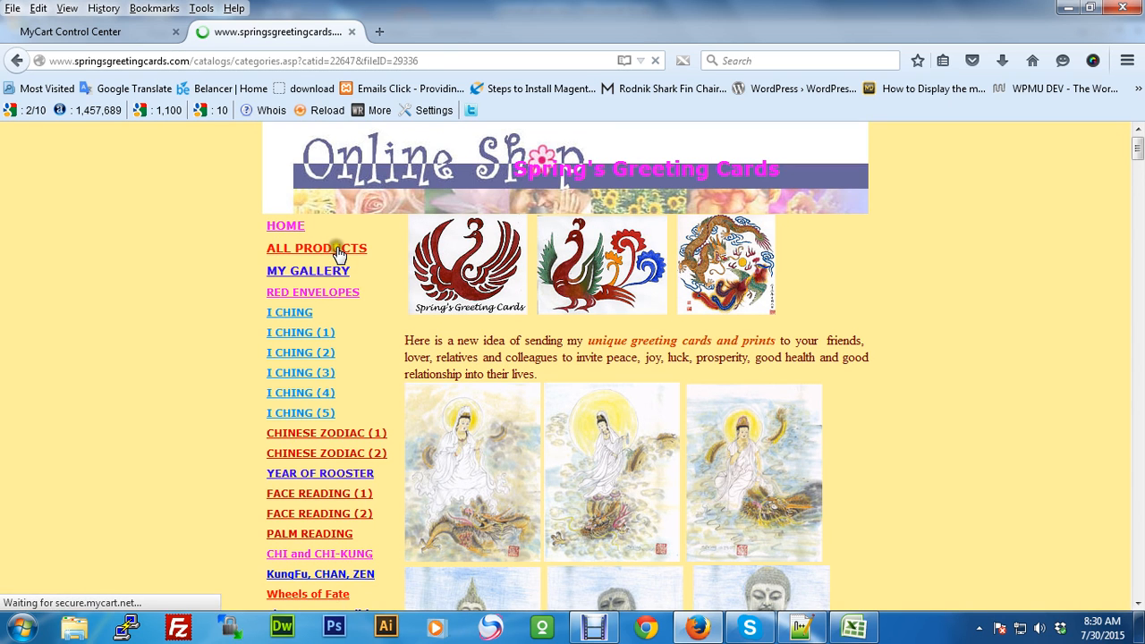
scroll(477, 350, "down", 2)
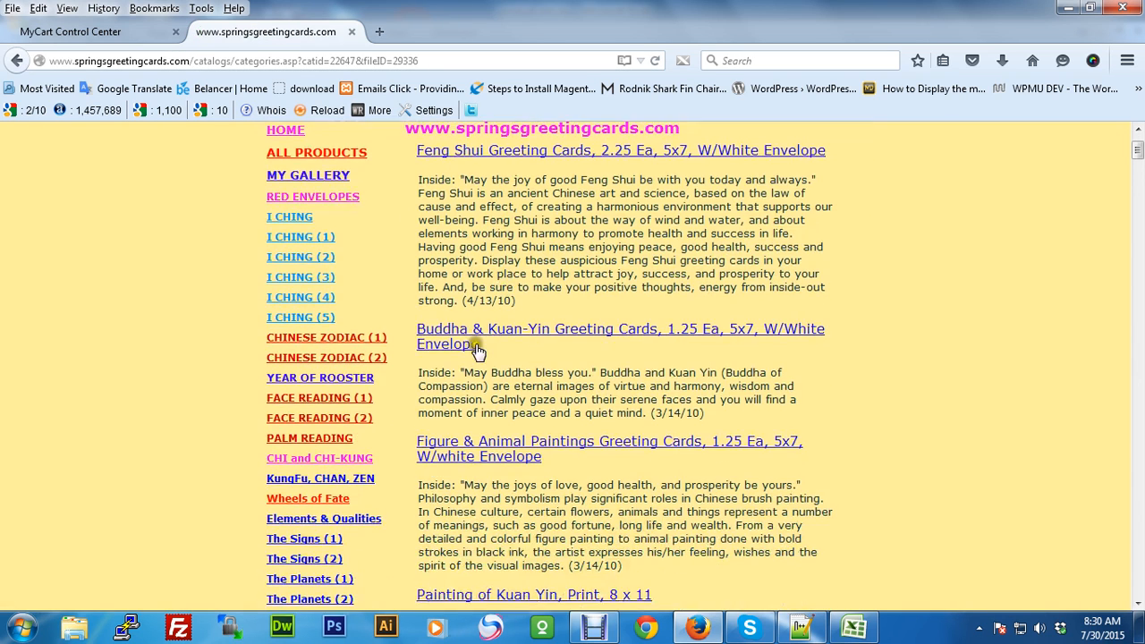
left_click(447, 344)
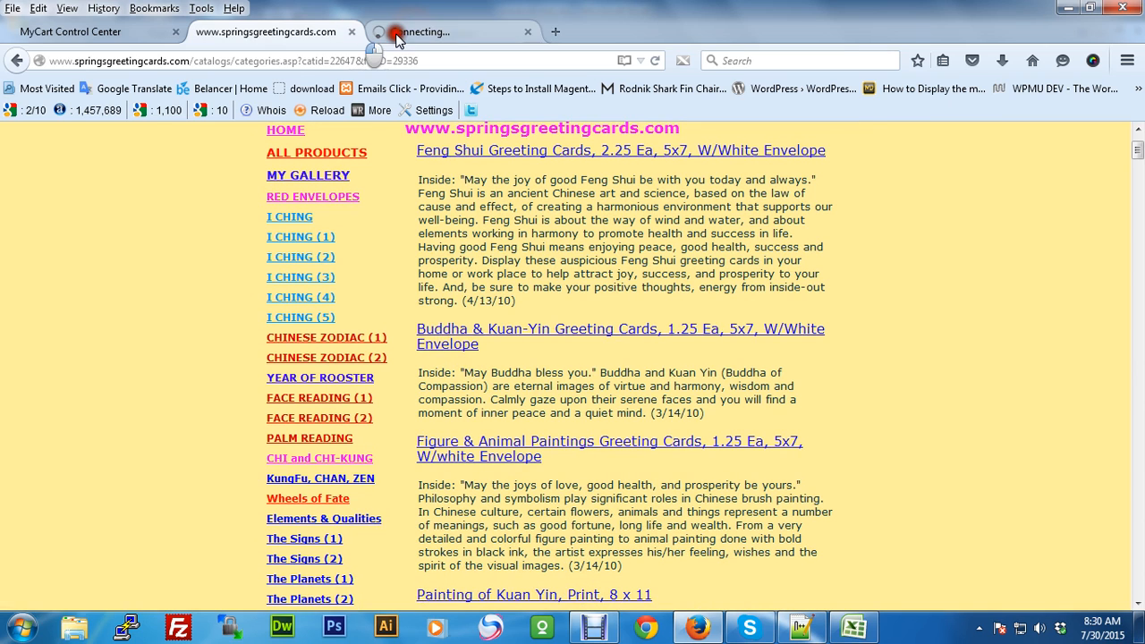
left_click(398, 36)
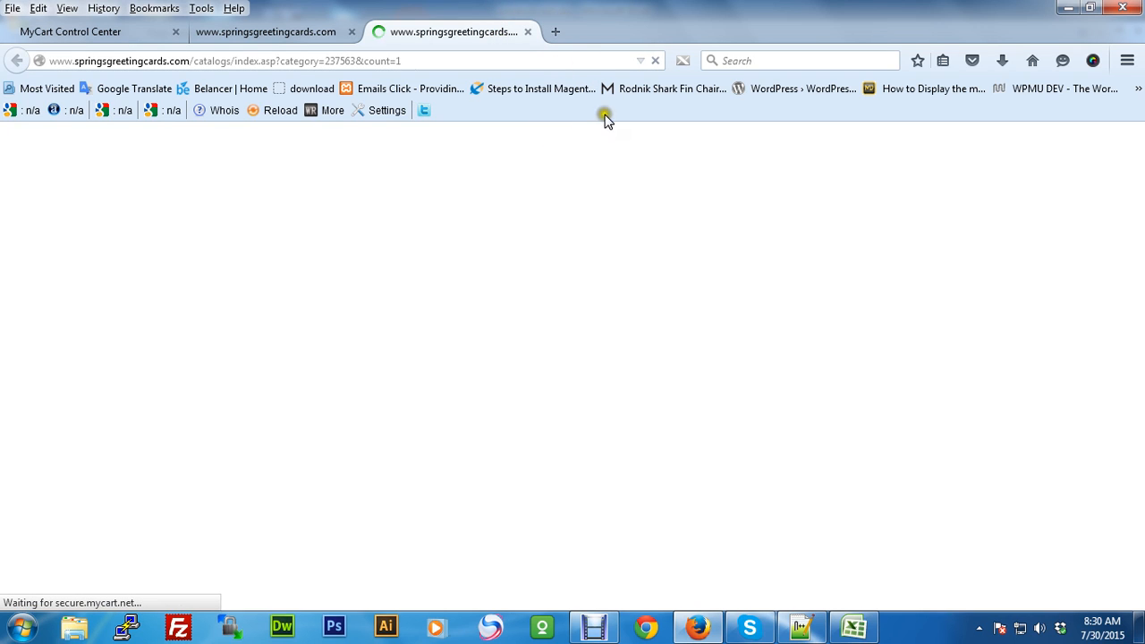
left_click(299, 36)
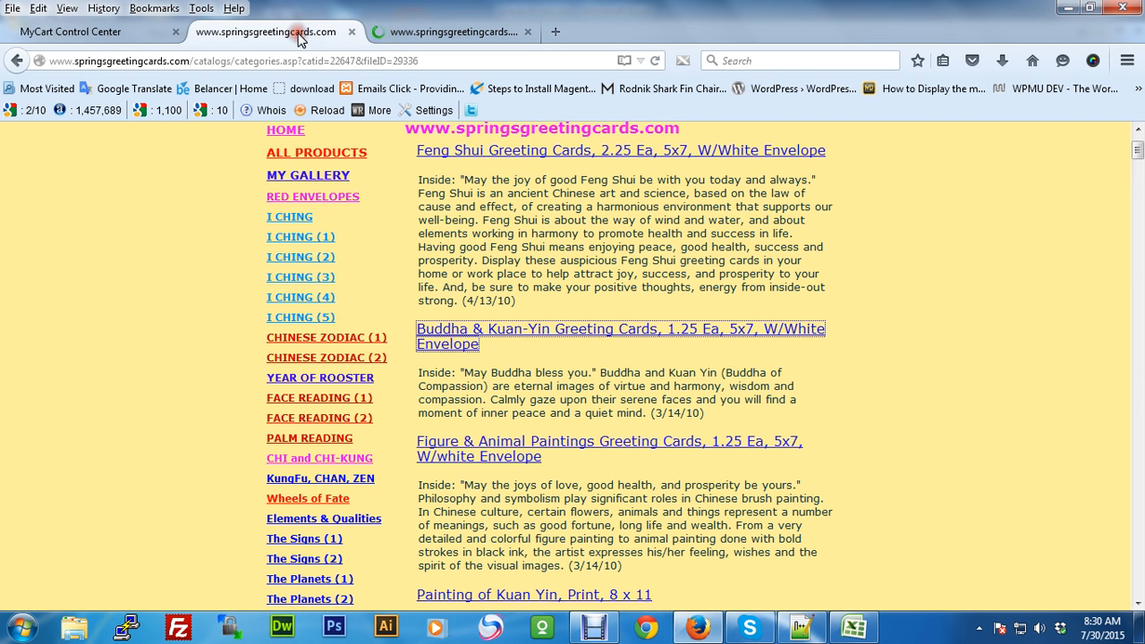